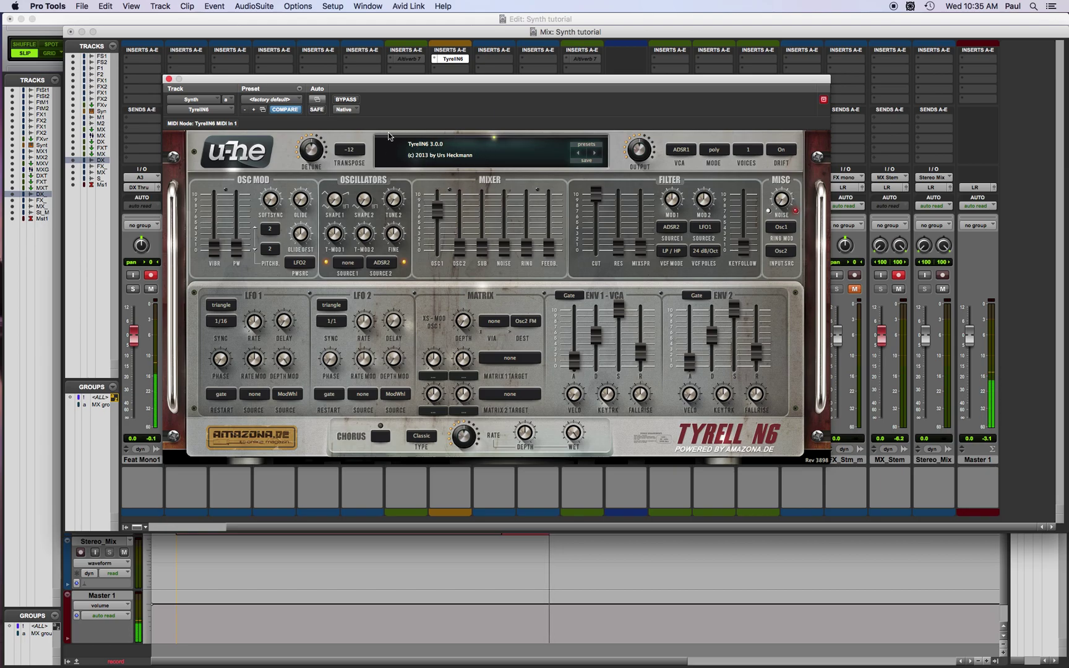
Shift the synth plug-in window slightly sideways and sweep oscillator 1's Shape control up to 4.00 and back down
left_click_drag(470, 82, 443, 82)
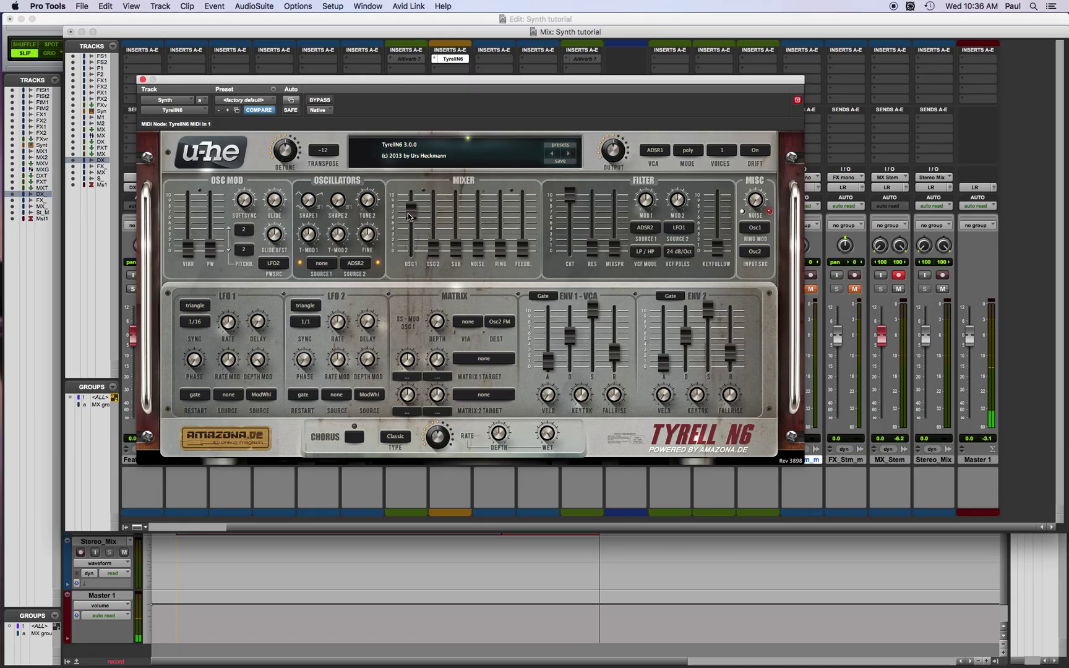
left_click(308, 201)
left_click_drag(308, 201, 316, 158)
left_click_drag(311, 204, 330, 176)
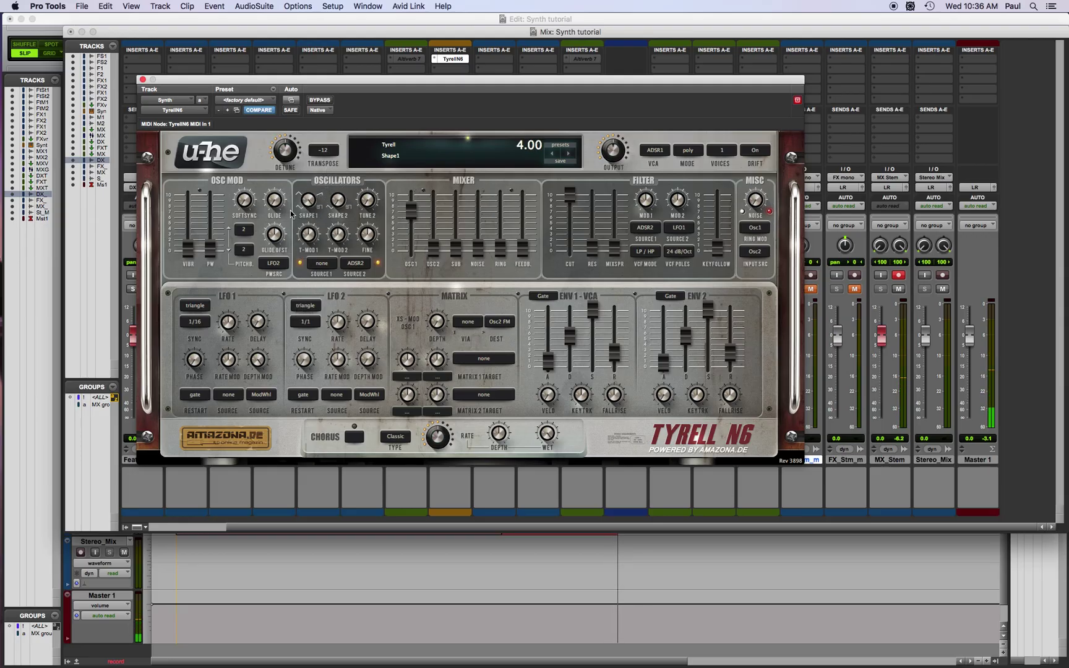
left_click_drag(309, 205, 308, 226)
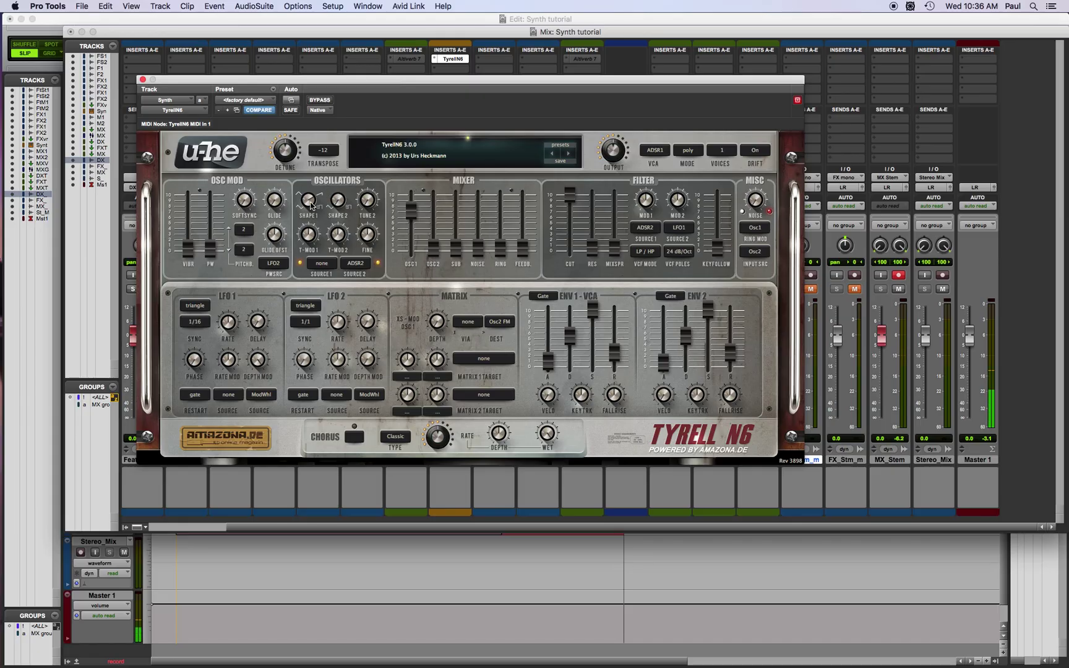
mouse_move(311, 206)
left_mouse_down()
mouse_move(319, 170)
mouse_move(303, 224)
mouse_move(309, 215)
left_mouse_up()
Swap oscillator 1 for oscillator 2 at -8.50 in the mixer, and sweep Shape 2 to 2.00 and back to 1.00
left_click_drag(409, 211, 407, 341)
left_click_drag(430, 257, 441, 151)
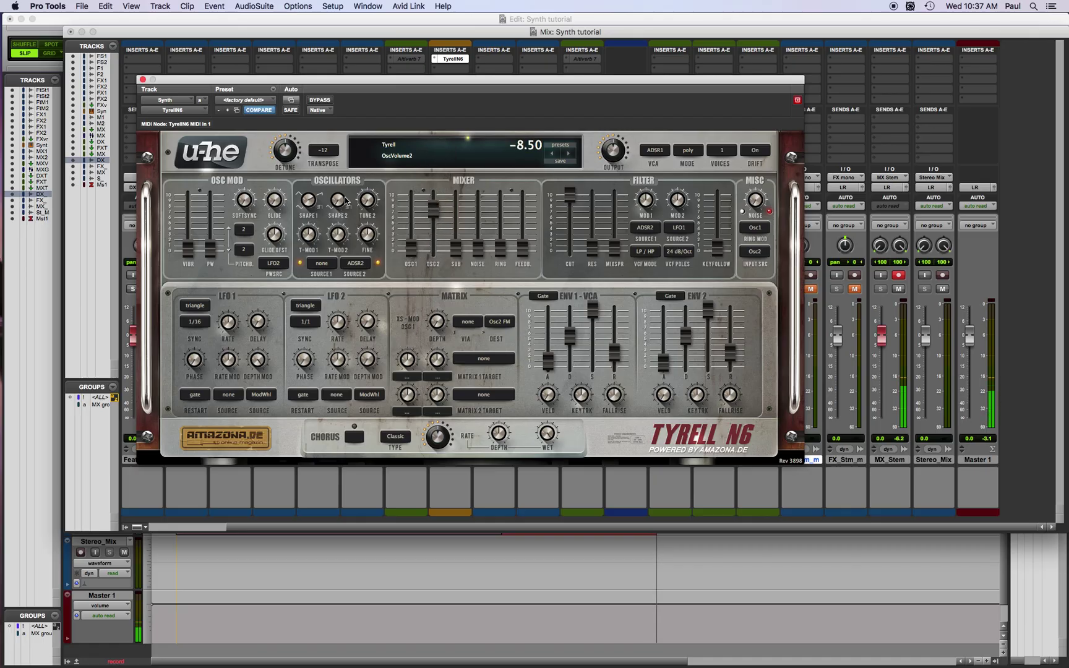
mouse_move(337, 201)
left_mouse_down()
mouse_move(374, 145)
mouse_move(349, 207)
left_mouse_up()
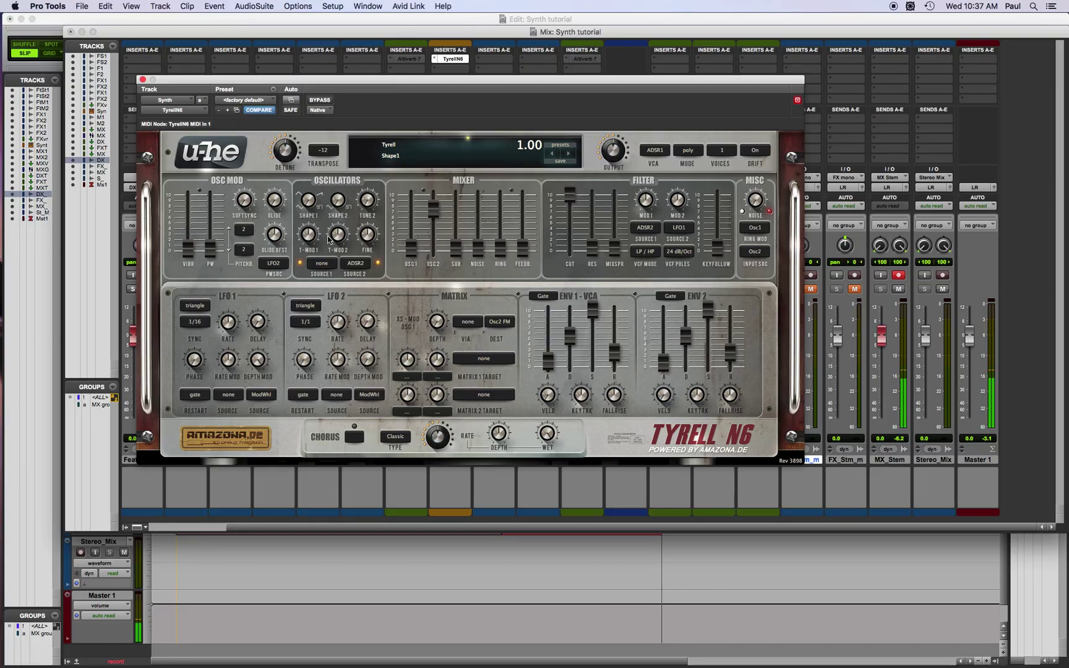
left_click_drag(340, 206, 356, 146)
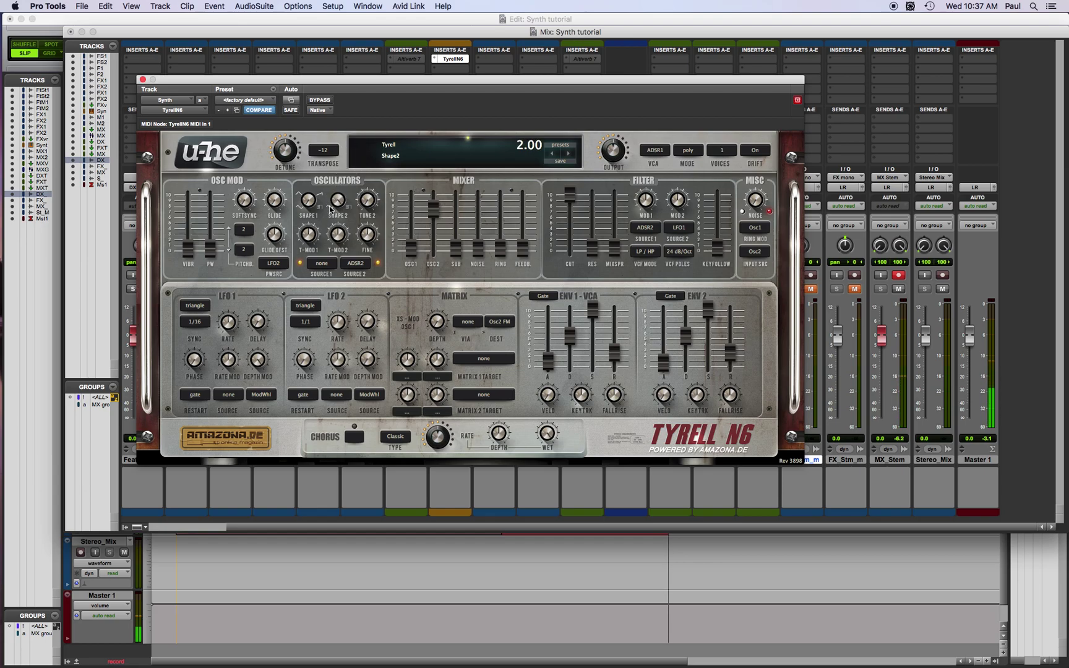
left_click_drag(348, 204, 330, 218)
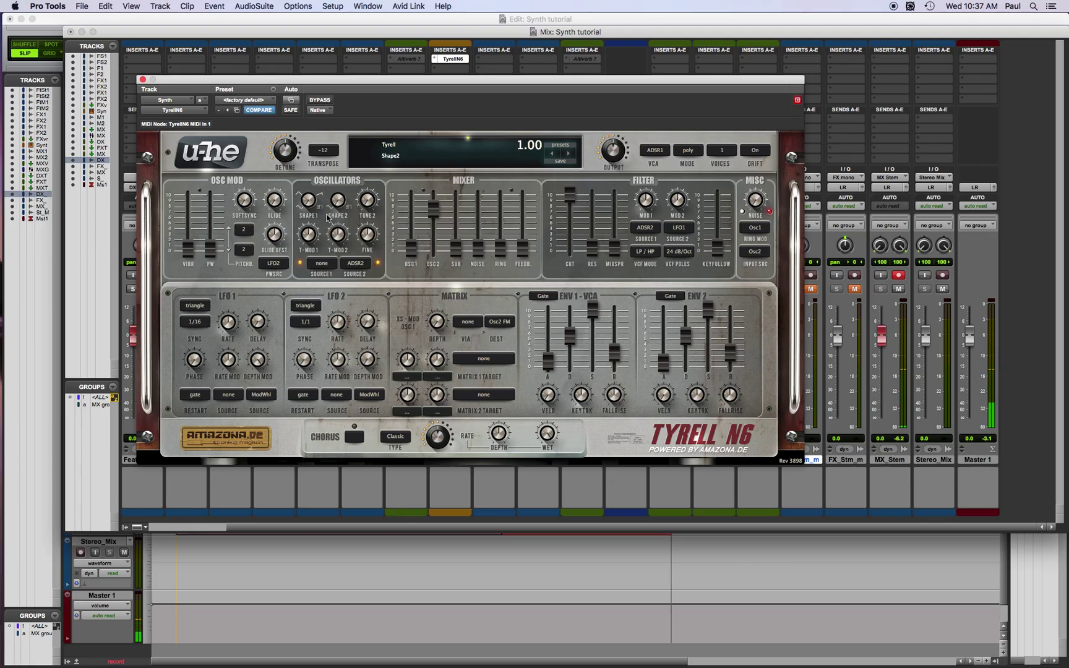
Fine-adjust oscillator 2's mixer volume and raise the pulse-width modulation amount in OSC MOD nearly to maximum
left_click(433, 213)
mouse_move(433, 213)
left_mouse_down()
mouse_move(418, 272)
mouse_move(434, 214)
left_mouse_up()
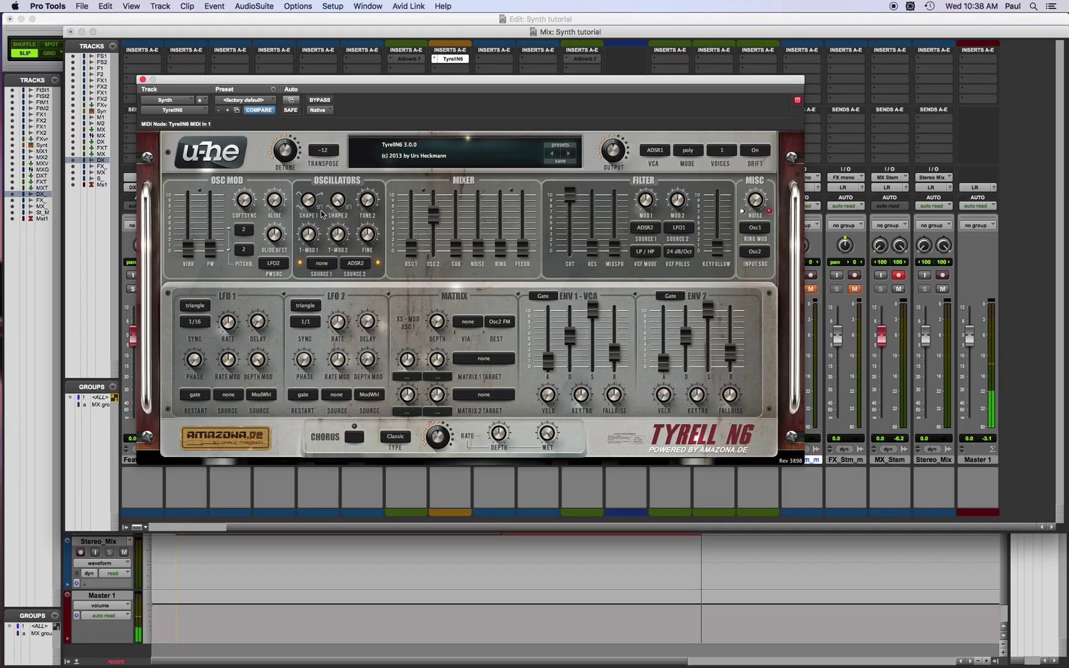
left_click_drag(432, 210, 437, 212)
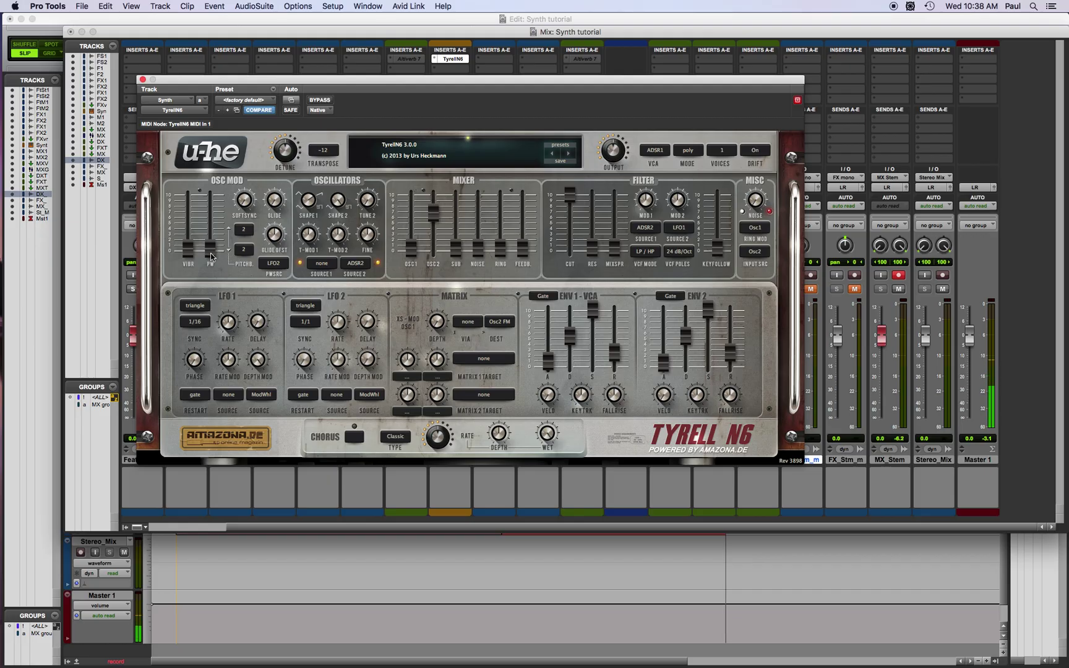
left_click_drag(213, 253, 210, 224)
mouse_move(225, 186)
left_mouse_down()
mouse_move(234, 160)
mouse_move(238, 176)
mouse_move(211, 206)
mouse_move(216, 218)
mouse_move(209, 198)
left_mouse_up()
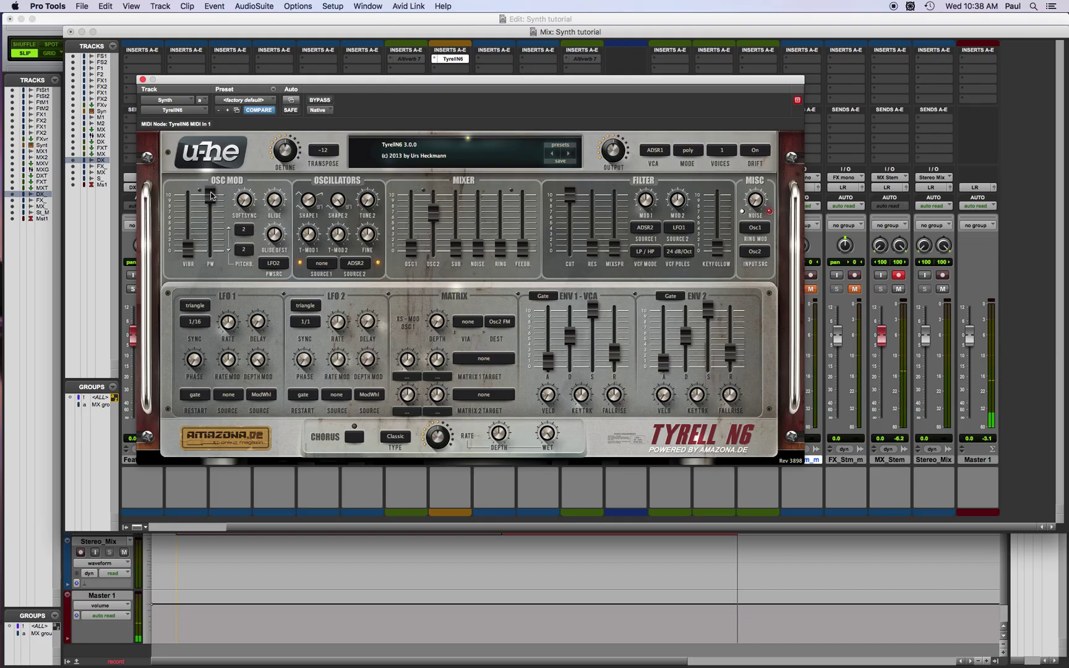
left_click_drag(213, 200, 214, 199)
Choose LFO2 as the pulse-width modulation source and set LFO 2's rate to about -0.20
left_click(276, 263)
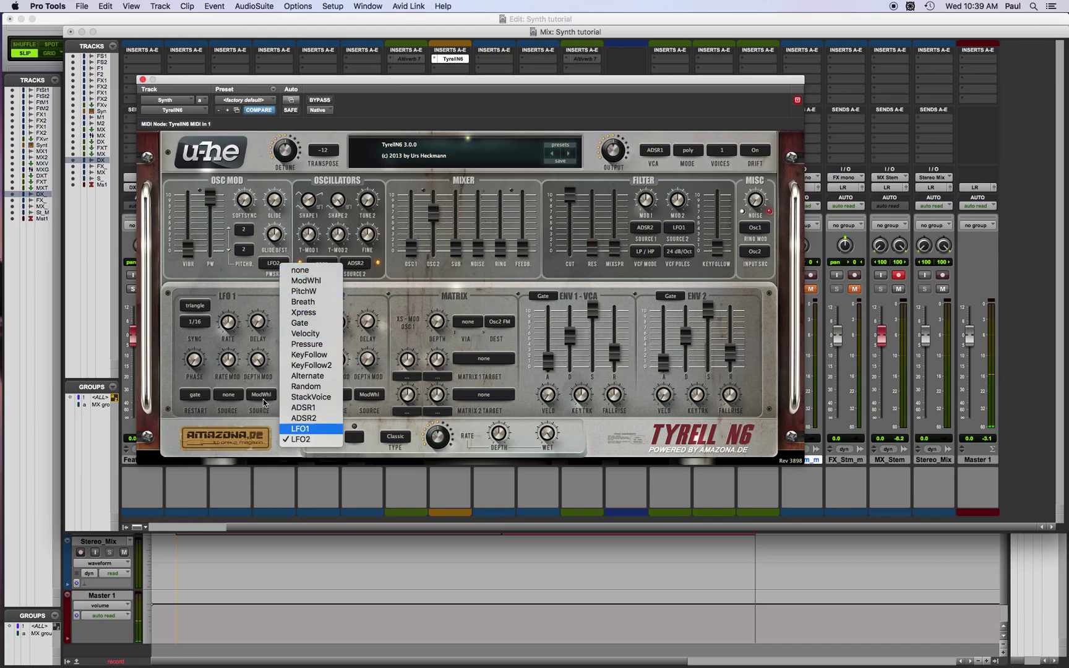
left_click(301, 439)
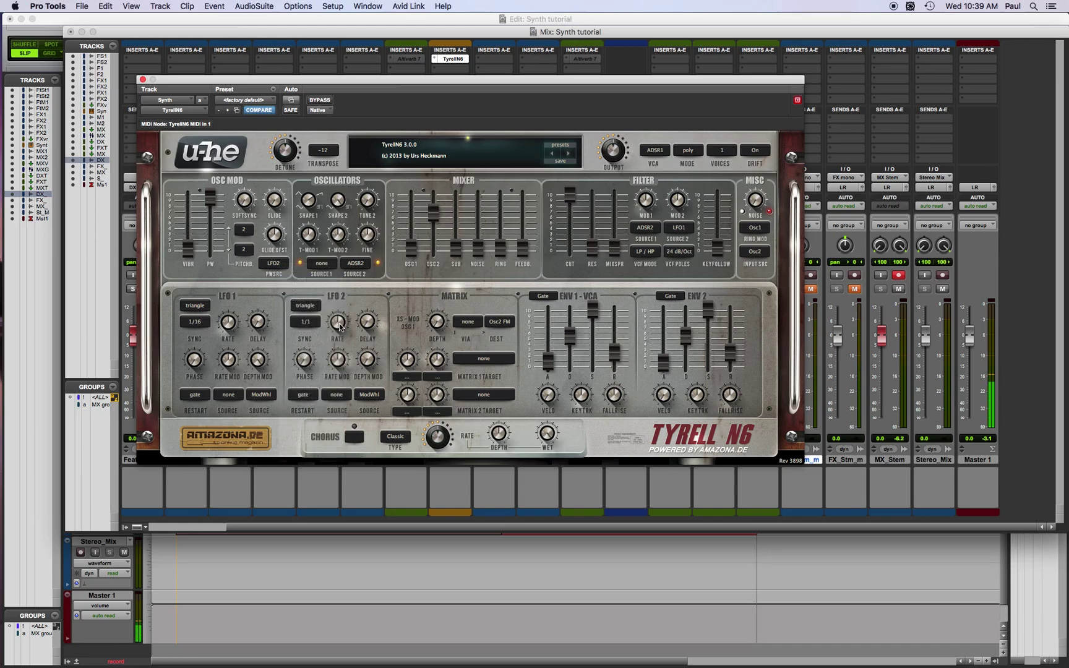
mouse_move(344, 325)
left_mouse_down()
mouse_move(345, 294)
mouse_move(330, 355)
mouse_move(344, 282)
mouse_move(340, 323)
left_mouse_up()
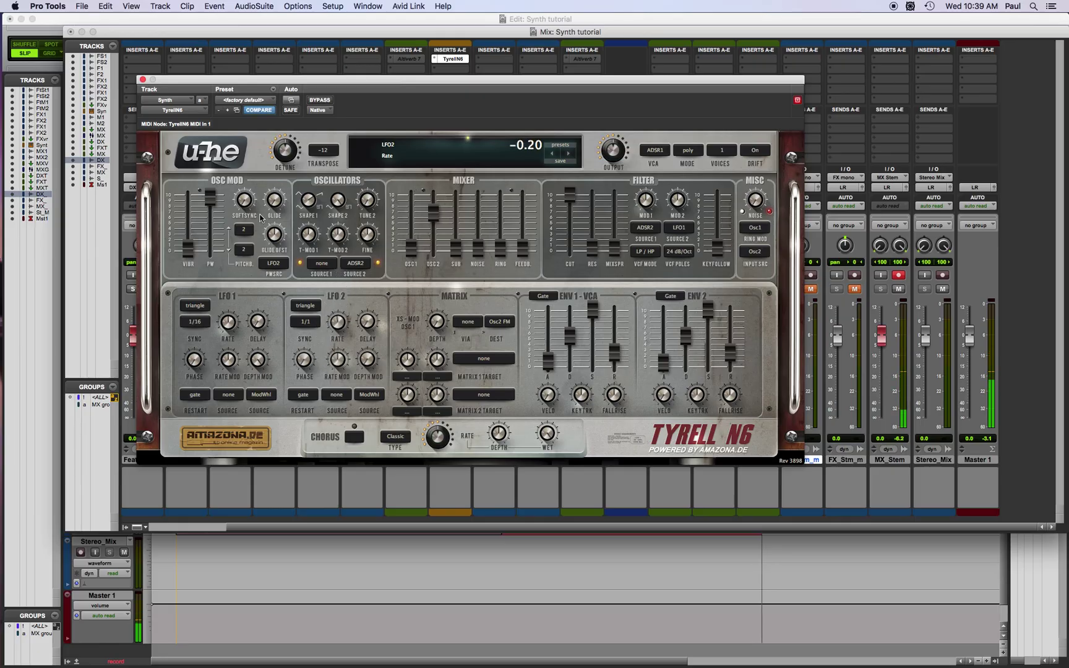
Return the pulse-width modulation amount to minimum and balance oscillator 1 at about -16.50 with oscillator 2 in the mixer
left_click_drag(210, 198, 211, 257)
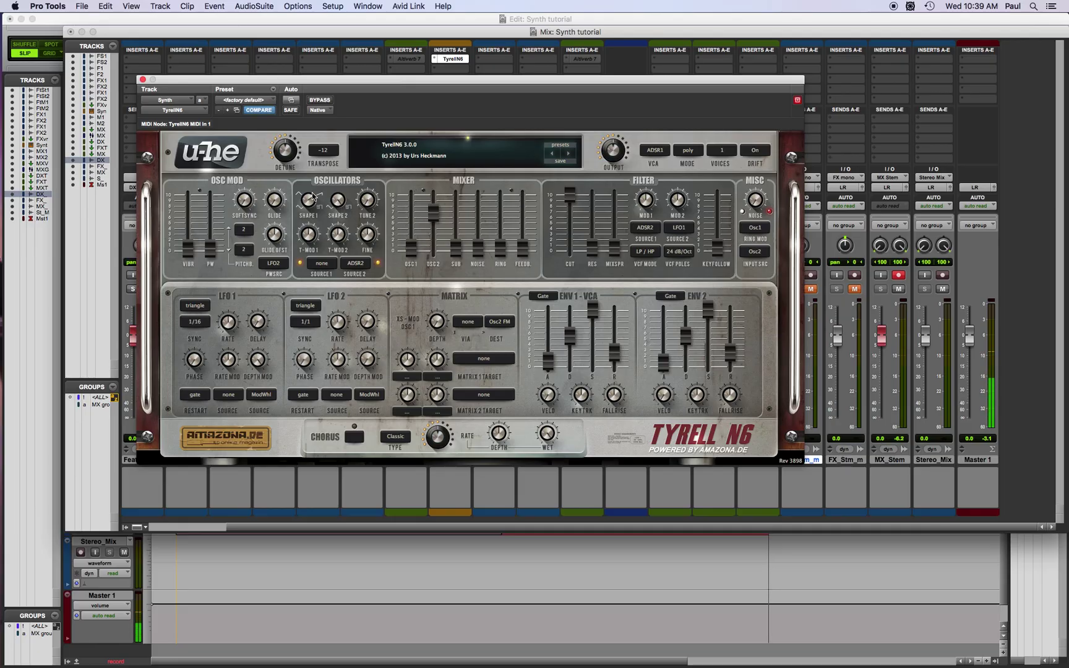
left_click_drag(412, 251, 423, 159)
mouse_move(434, 216)
left_mouse_down()
mouse_move(424, 277)
mouse_move(427, 226)
left_mouse_up()
left_click(409, 214)
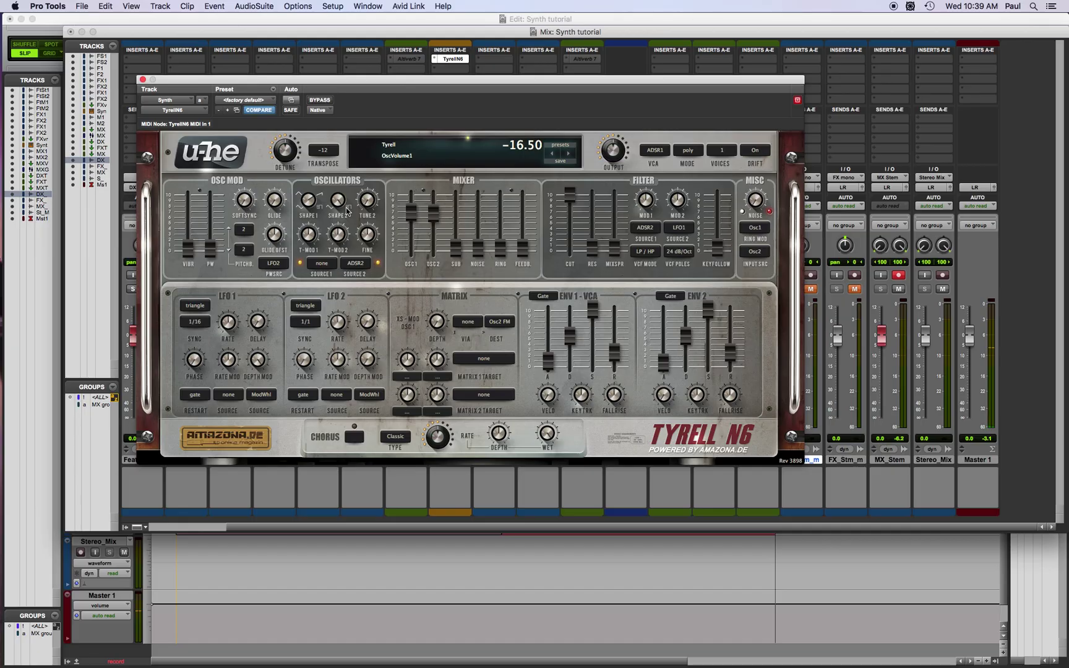
left_click_drag(417, 220, 418, 222)
Lower oscillator 2's Shape control to 1.00 and sweep Tune 2, settling on a slight detune of 0.20
left_click_drag(334, 214, 324, 282)
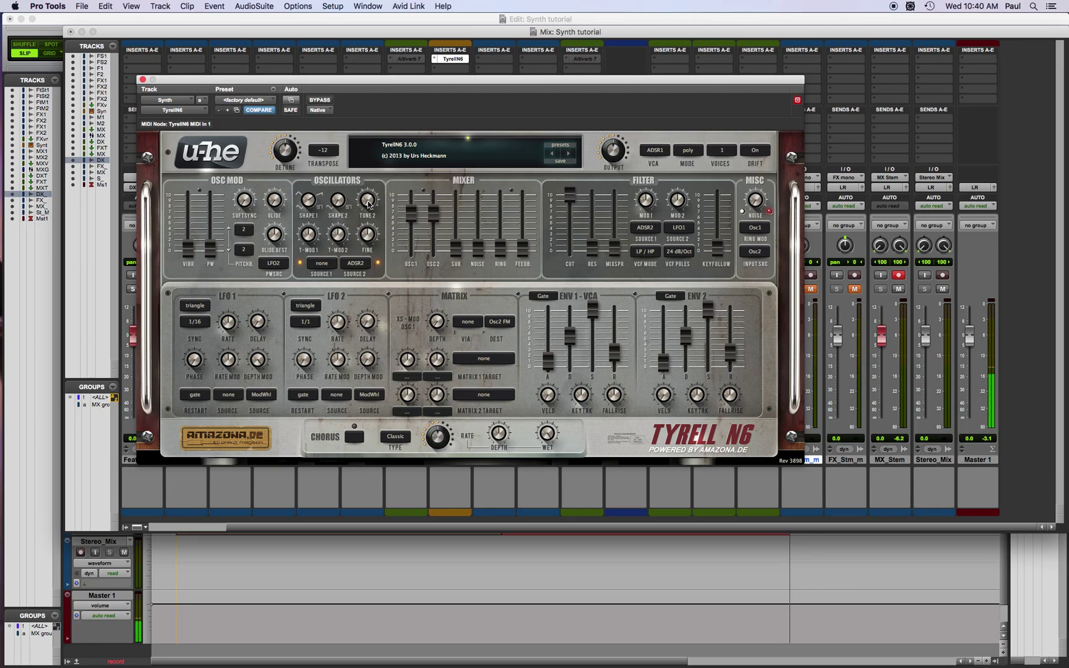
scroll(367, 200, "down", 10)
scroll(368, 200, "up", 10)
scroll(368, 201, "down", 15)
scroll(367, 203, "down", 2)
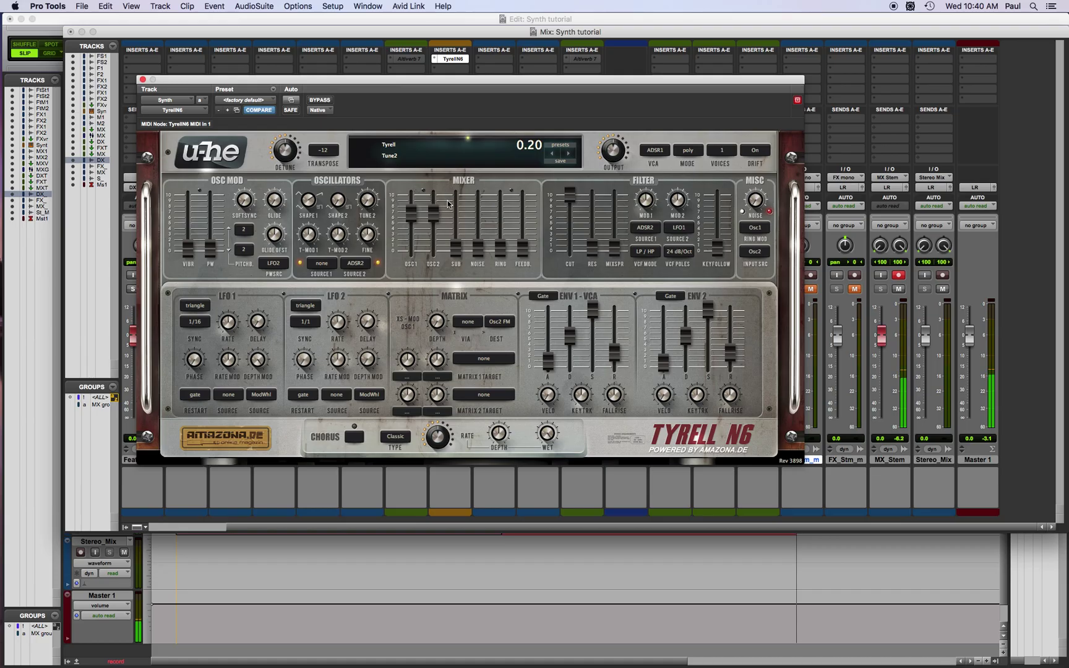
left_click(536, 151)
key("Escape")
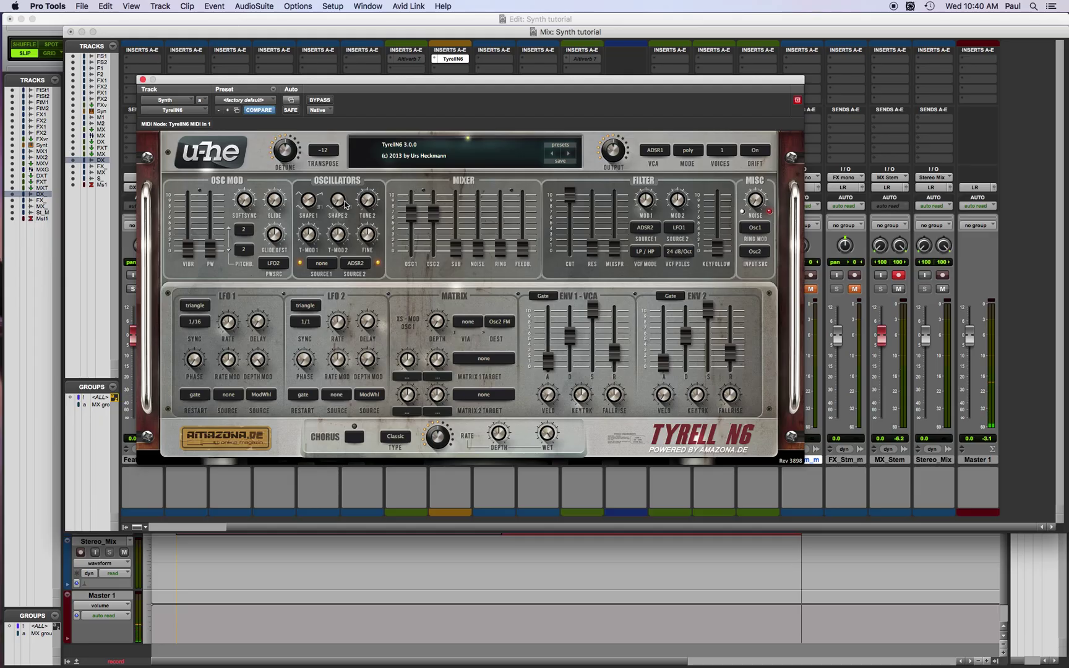
Fine-adjust Tune 2 in small amounts around 0.08 to vary the detuning between the two oscillators
mouse_move(339, 207)
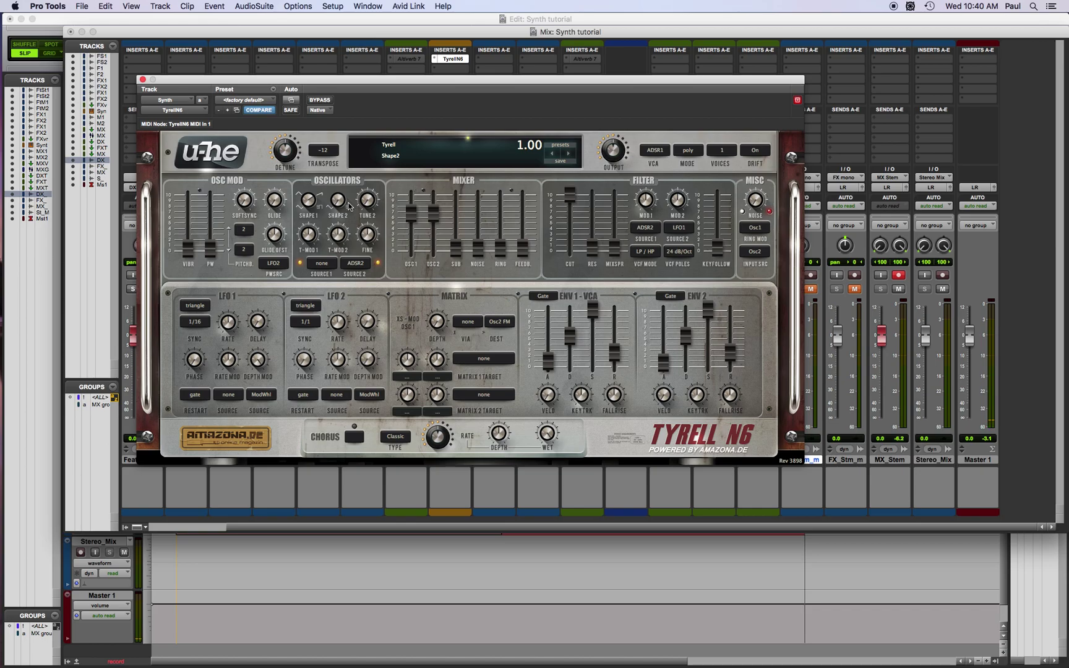
left_click_drag(365, 203, 368, 210)
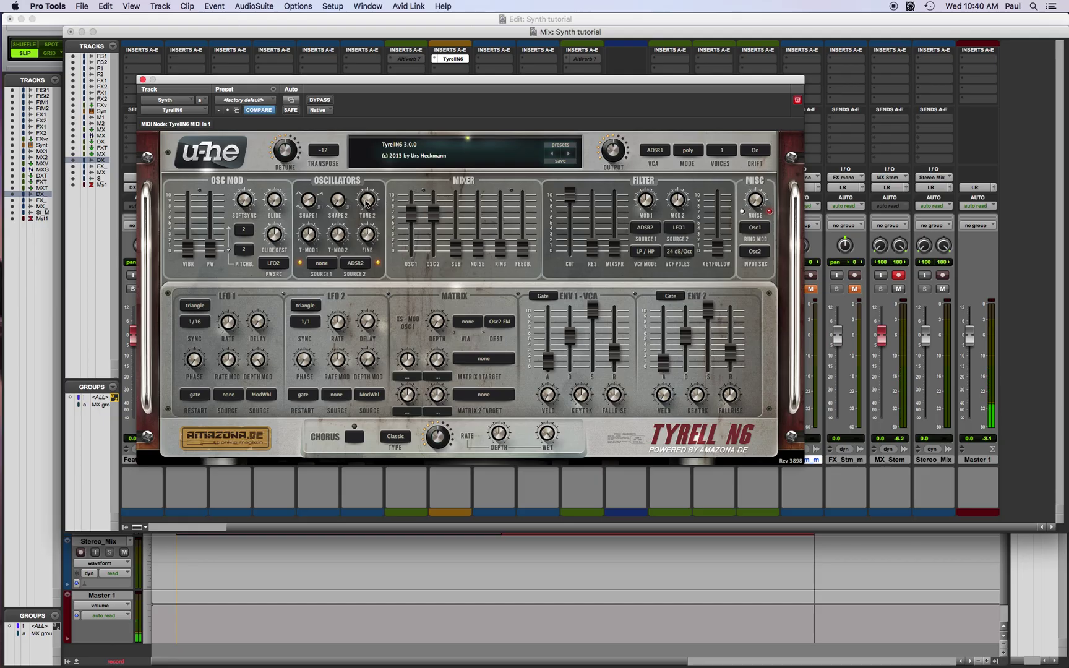
left_click_drag(367, 205, 369, 205)
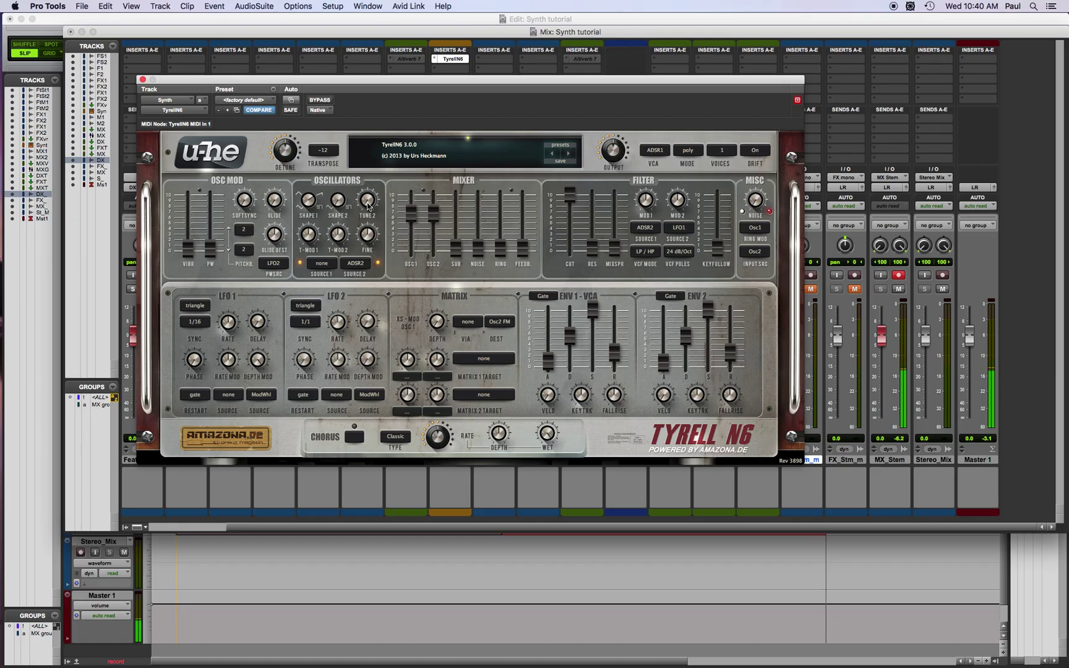
mouse_move(366, 207)
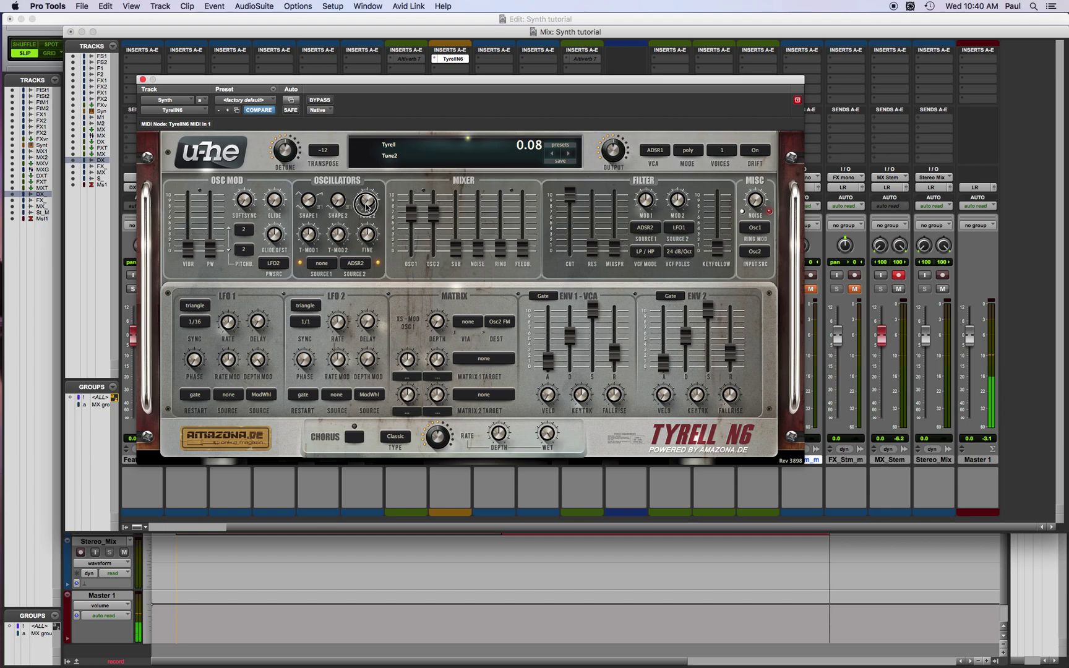
scroll(366, 206, "down", 2)
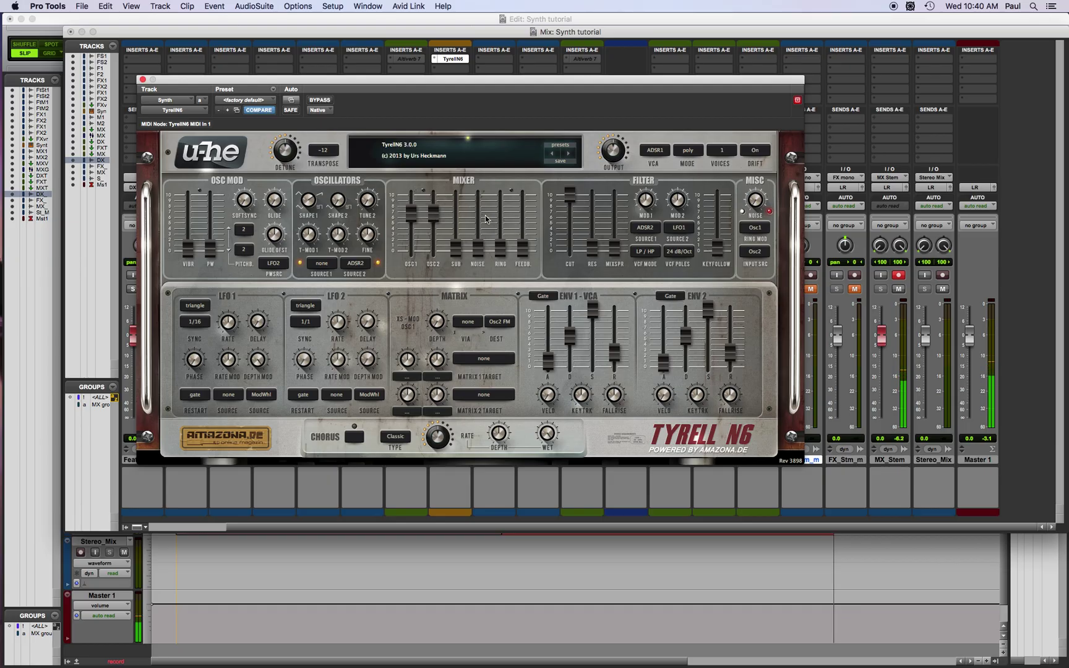
Isolate the sub-oscillator in the mixer at -11.50, with oscillators 1 and 2 both lowered to -100.00
left_click_drag(461, 250, 423, 326)
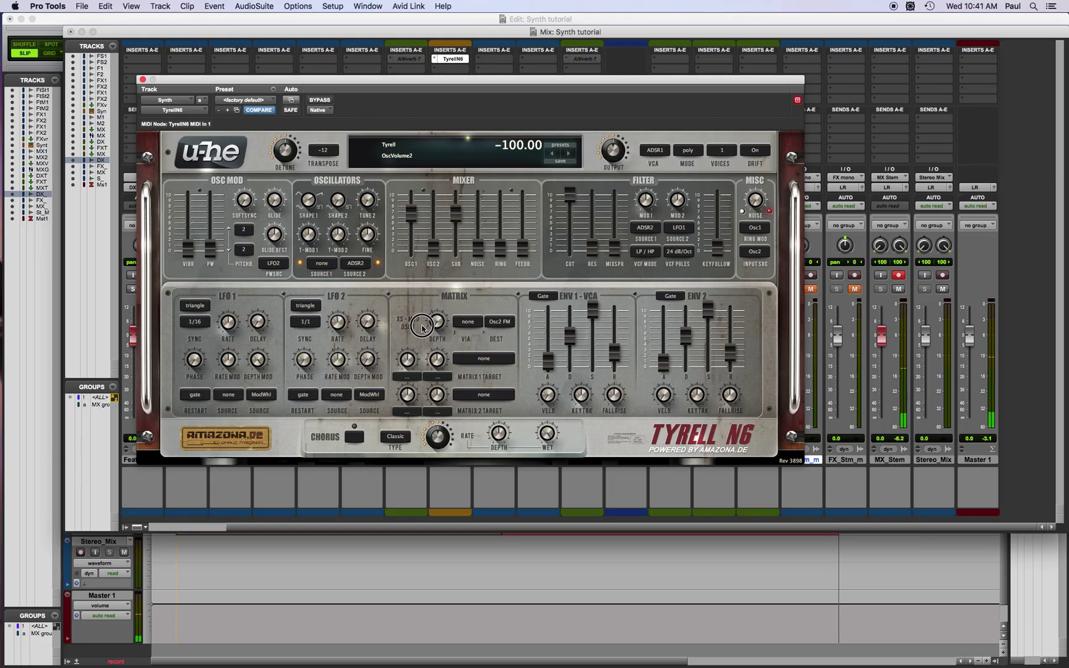
left_click_drag(409, 214, 400, 351)
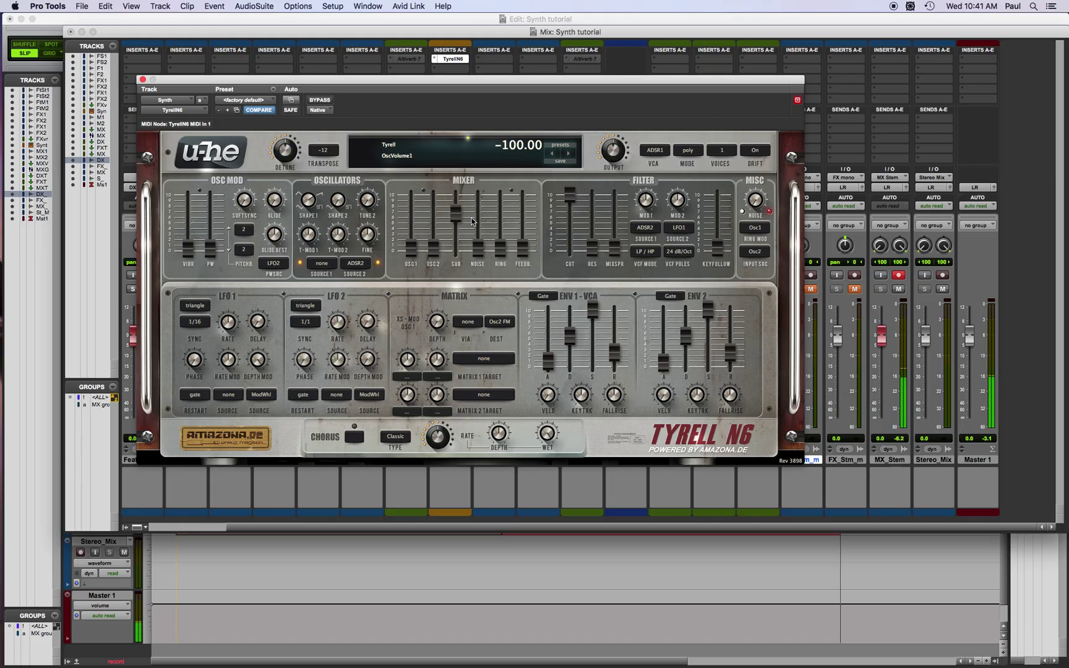
left_click_drag(456, 214, 456, 211)
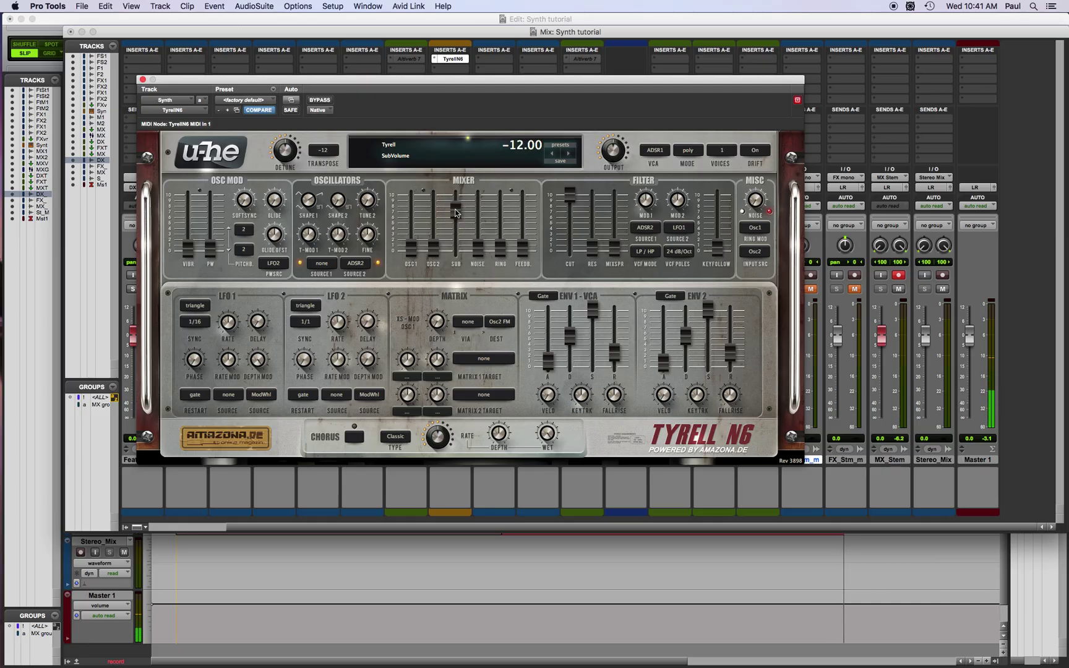
left_click(457, 214)
left_click_drag(457, 214, 456, 213)
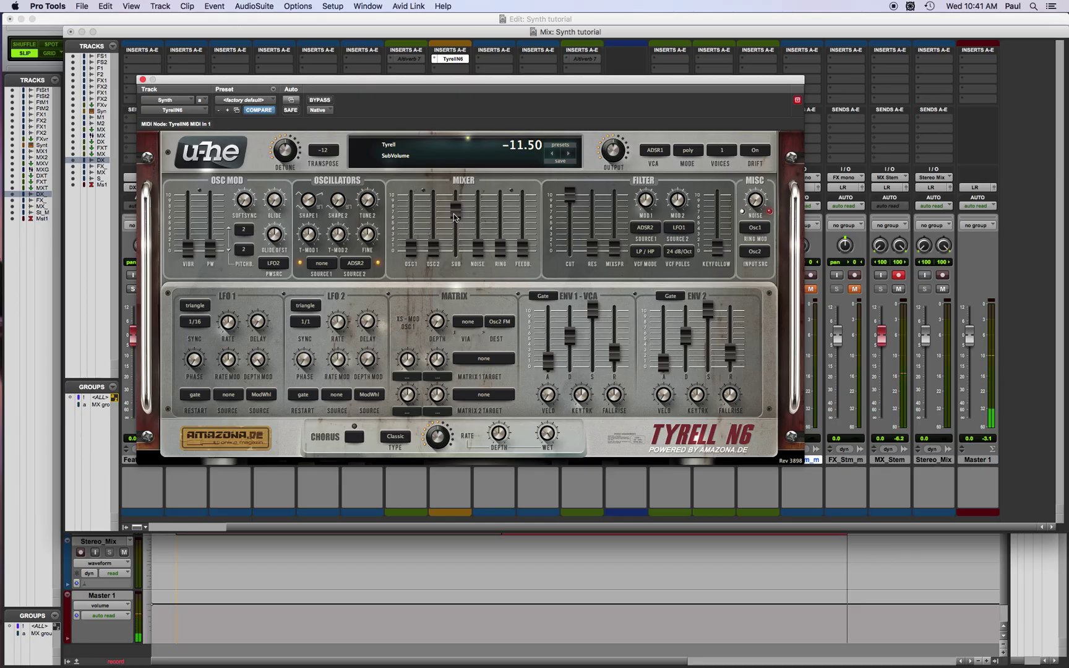
Bring oscillator 1 back up in the mixer and replace the sub-oscillator with noise at -12.00
left_click_drag(410, 249, 413, 149)
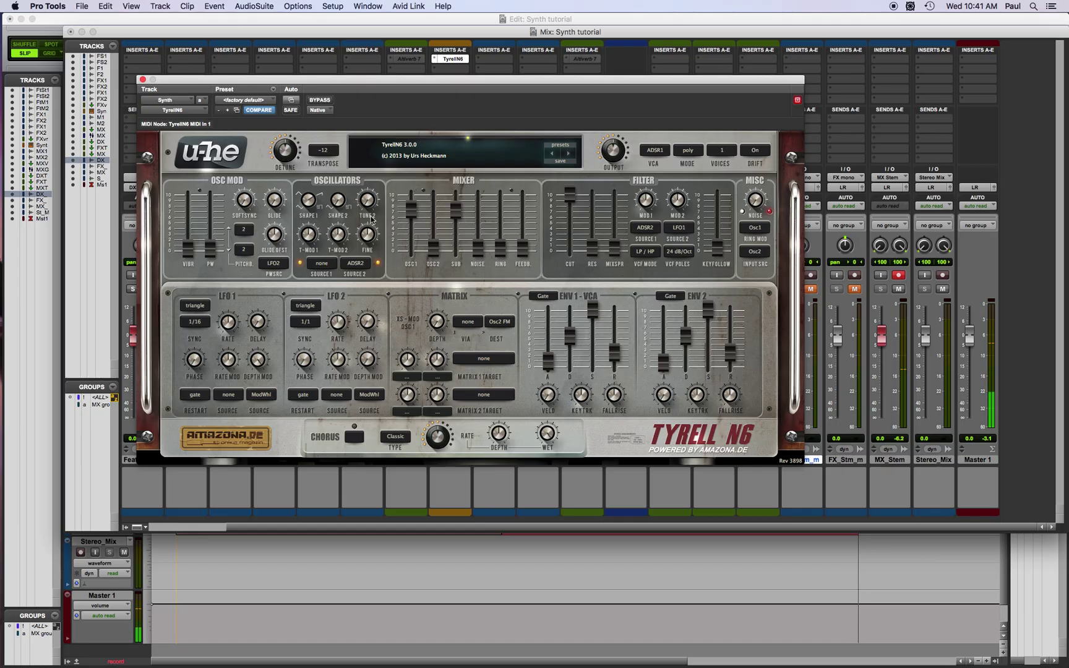
left_click_drag(457, 210, 455, 342)
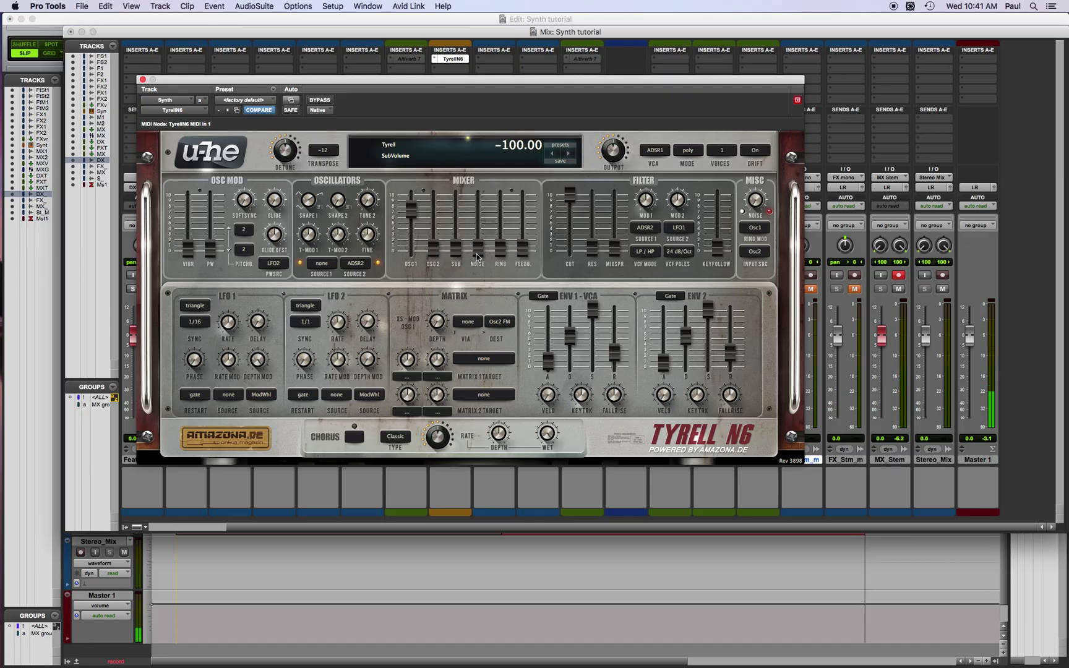
left_click_drag(480, 255, 486, 162)
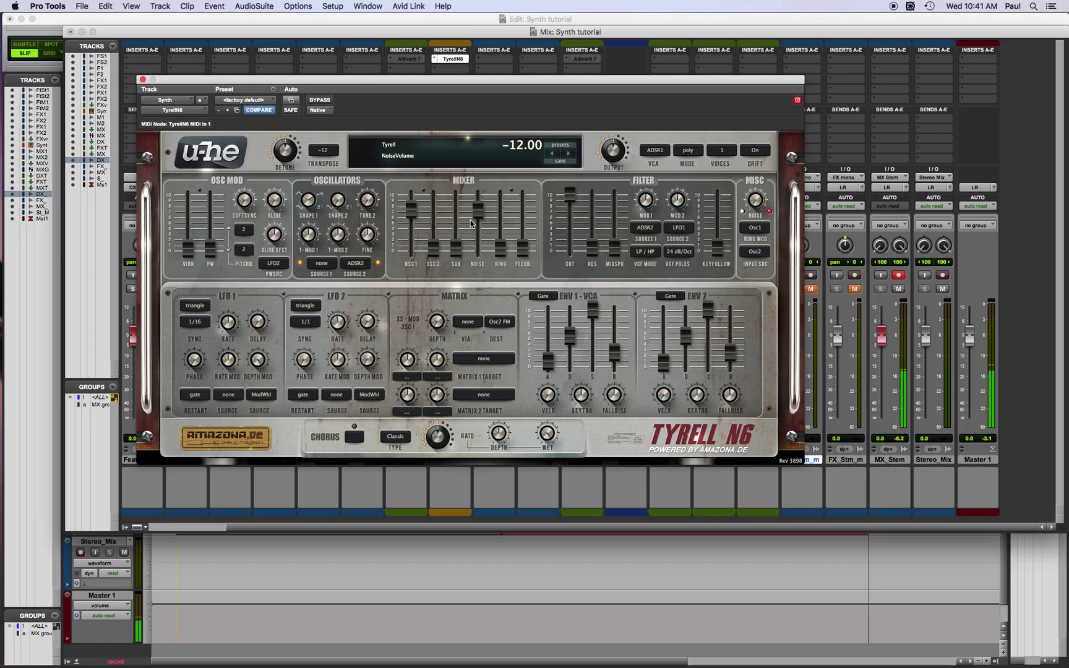
Replace the noise with the ring modulator in the mixer and adjust oscillator 2's Fine and Tune 2 controls
left_click_drag(478, 216, 459, 392)
left_click_drag(507, 243, 511, 159)
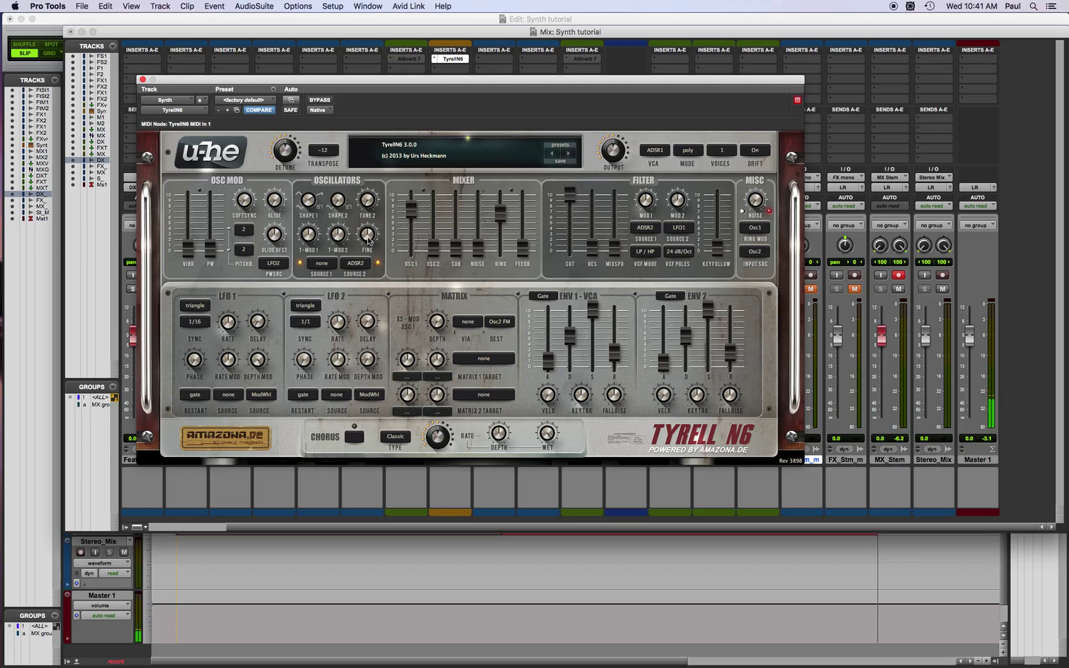
left_click_drag(370, 241, 333, 292)
left_click_drag(367, 202, 390, 136)
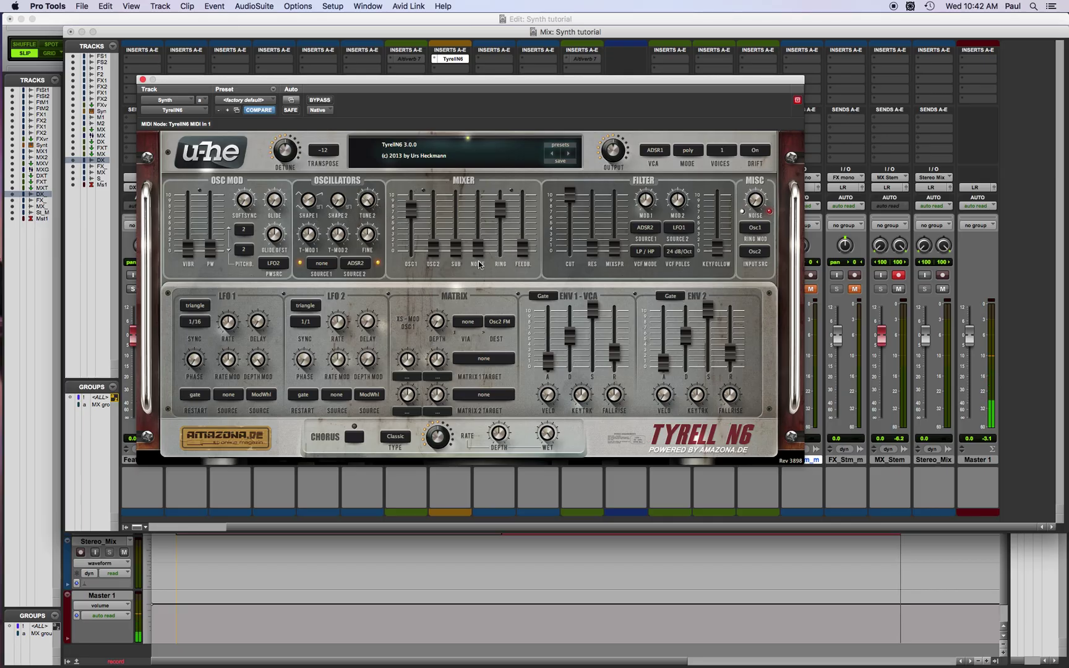
Sweep Tune 2 down and up to vary the ring modulation, ending at 24.00
left_click(434, 253)
mouse_move(373, 205)
left_mouse_down()
mouse_move(359, 233)
mouse_move(365, 203)
mouse_move(362, 214)
left_mouse_up()
mouse_move(368, 195)
left_mouse_down()
mouse_move(362, 230)
mouse_move(368, 205)
left_mouse_up()
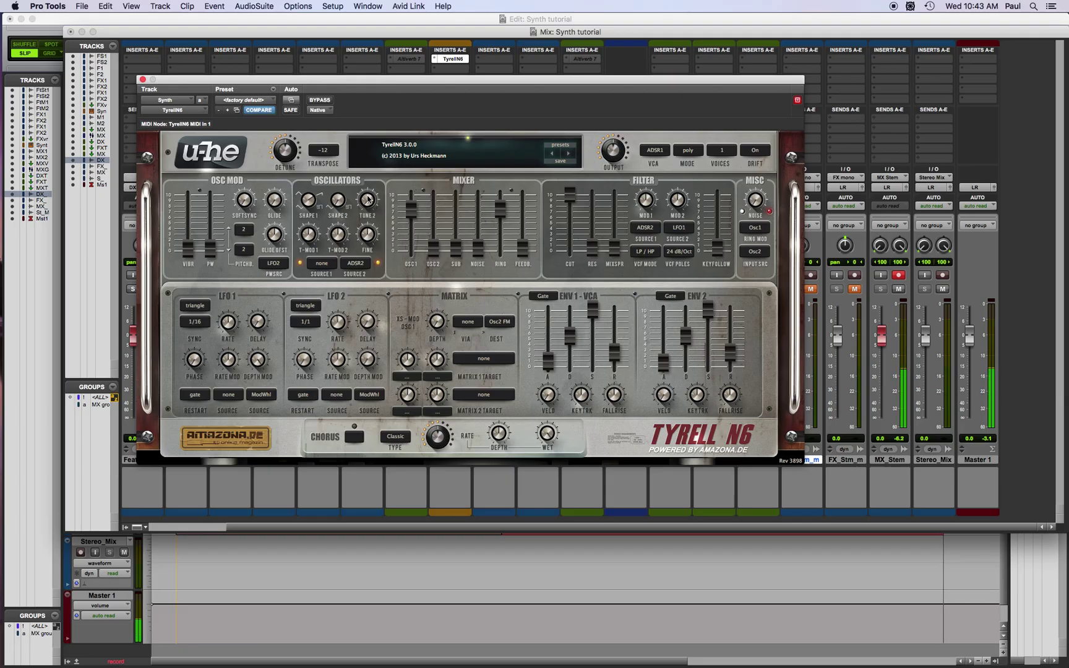
left_click_drag(369, 208, 374, 183)
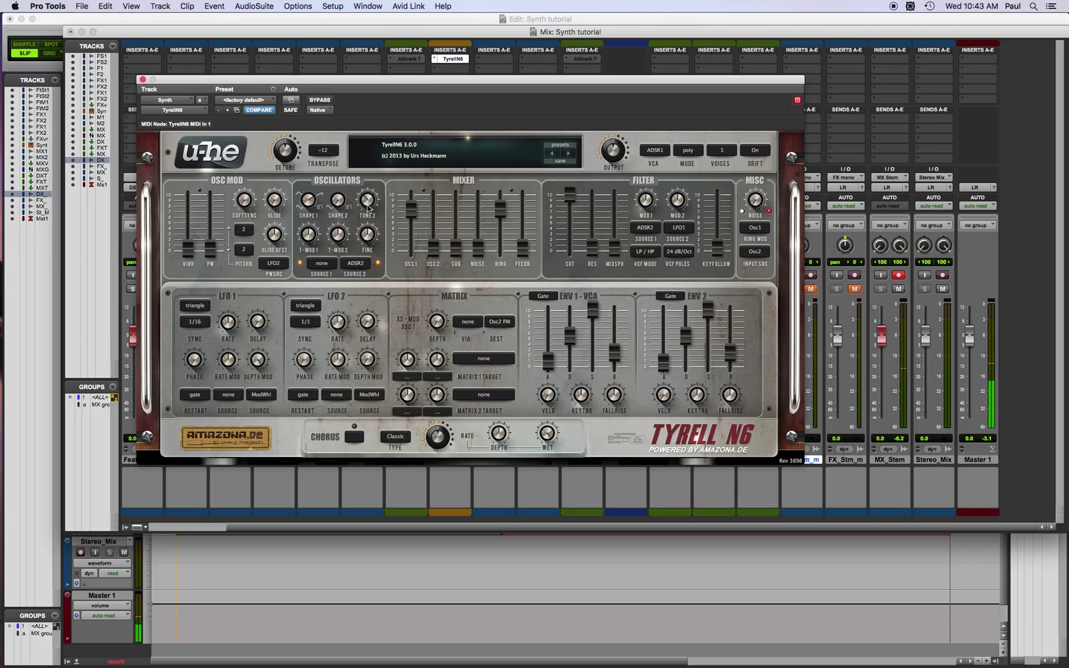
left_click_drag(367, 206, 387, 155)
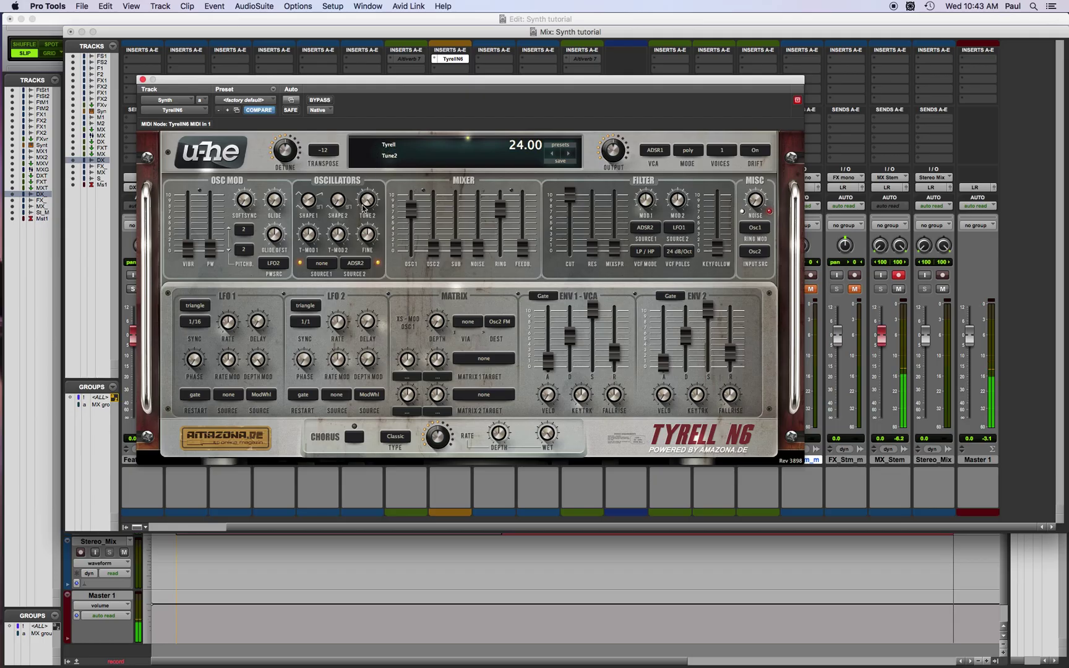
Replace the ring modulator with feedback at -3.50 in the mixer and readjust Tune 2
left_click_drag(369, 203, 351, 319)
mouse_move(503, 210)
left_mouse_down()
mouse_move(501, 251)
mouse_move(527, 242)
mouse_move(517, 207)
left_mouse_up()
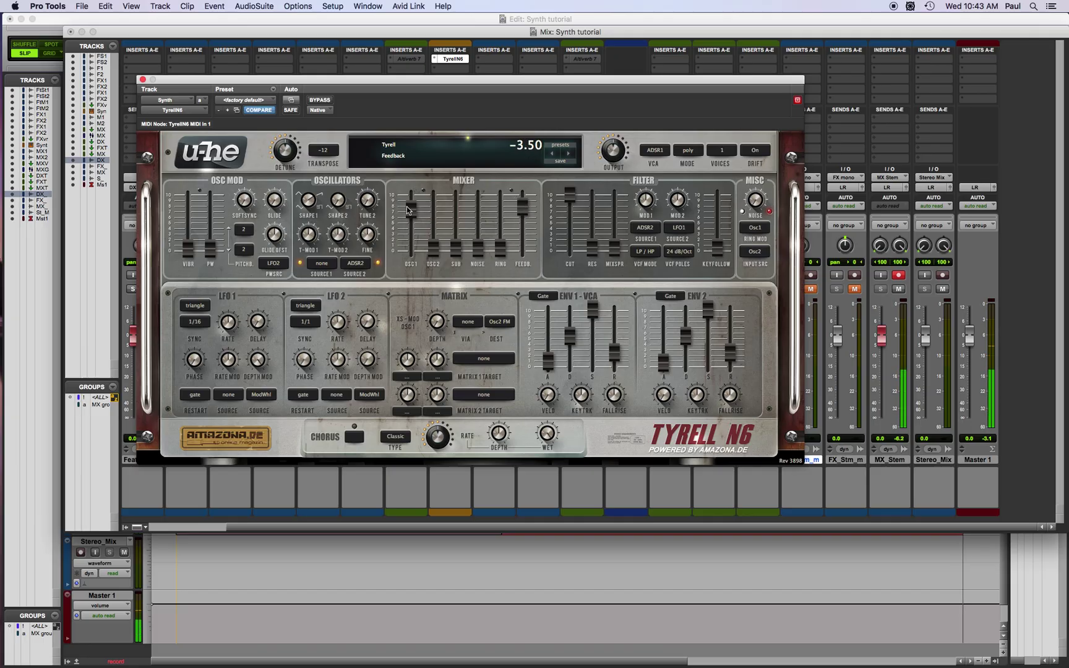
mouse_move(367, 202)
left_mouse_down()
mouse_move(384, 151)
mouse_move(369, 202)
left_mouse_up()
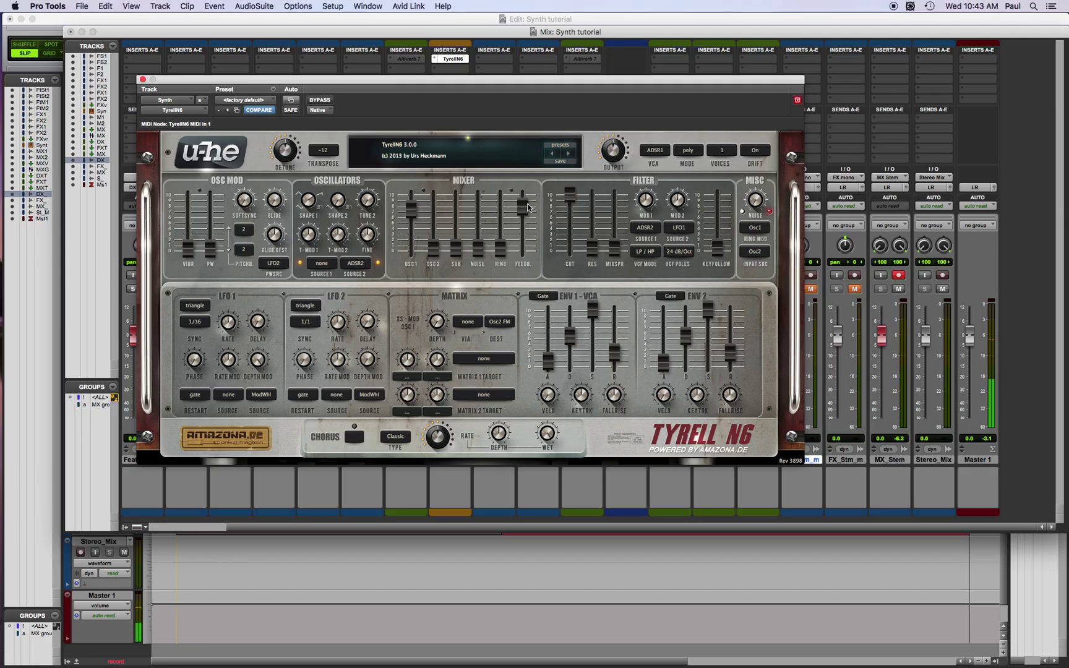
Lower the mixer feedback to -7.00, cut it to -100.00 and raise it again to compare the sound
mouse_move(522, 211)
mouse_move(522, 214)
left_mouse_down()
mouse_move(522, 204)
mouse_move(514, 306)
mouse_move(530, 176)
mouse_move(521, 221)
mouse_move(533, 218)
left_mouse_up()
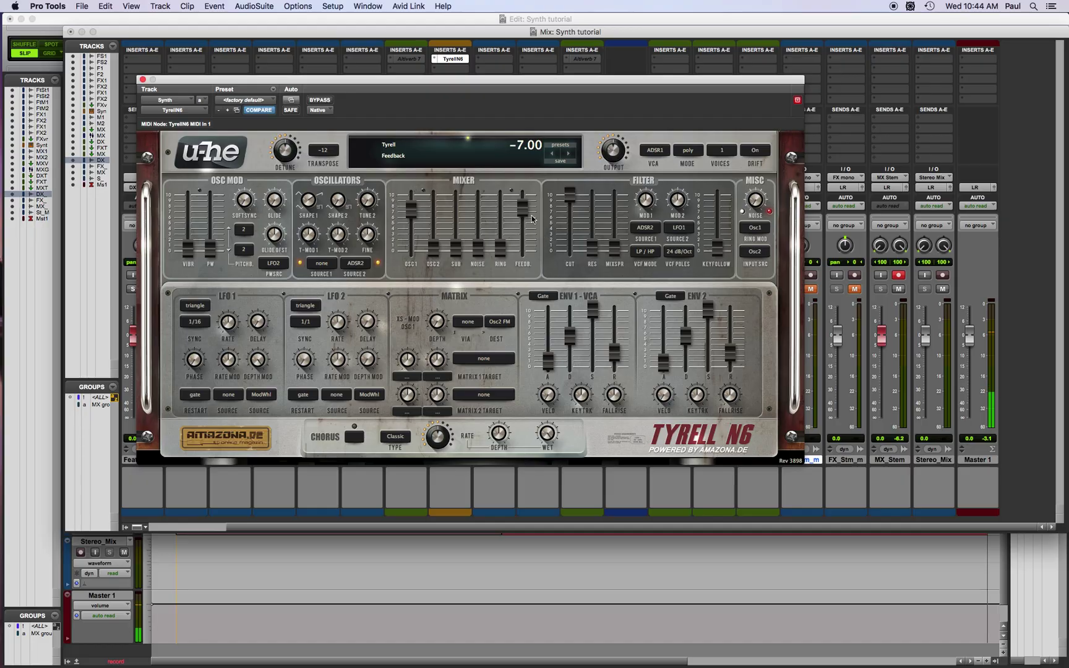
left_click_drag(526, 214, 511, 354)
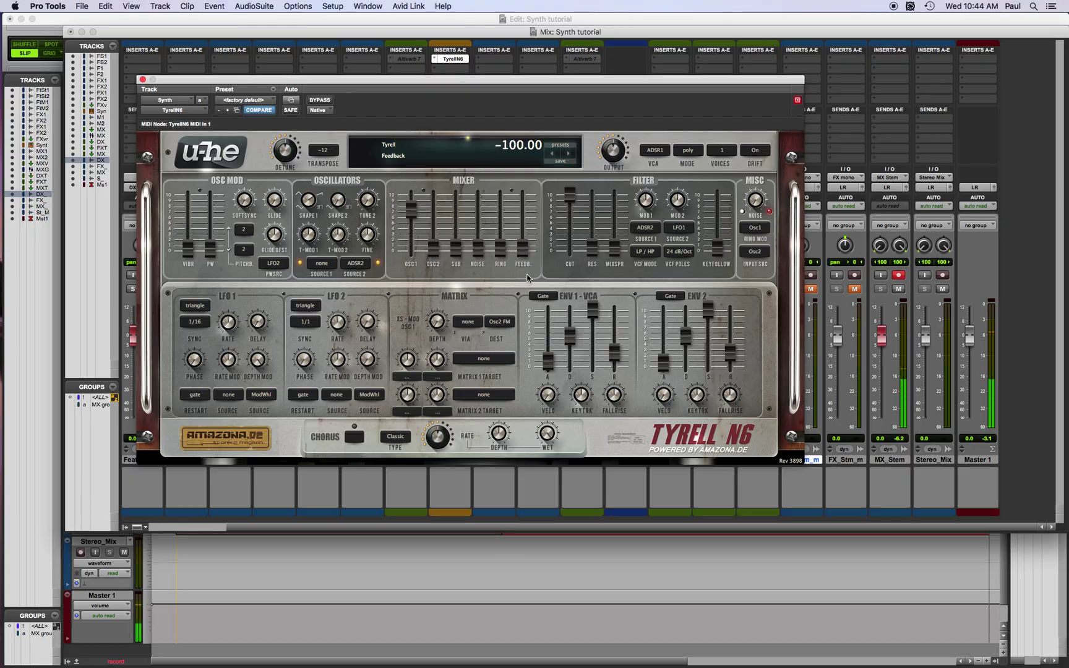
left_click_drag(523, 254, 528, 192)
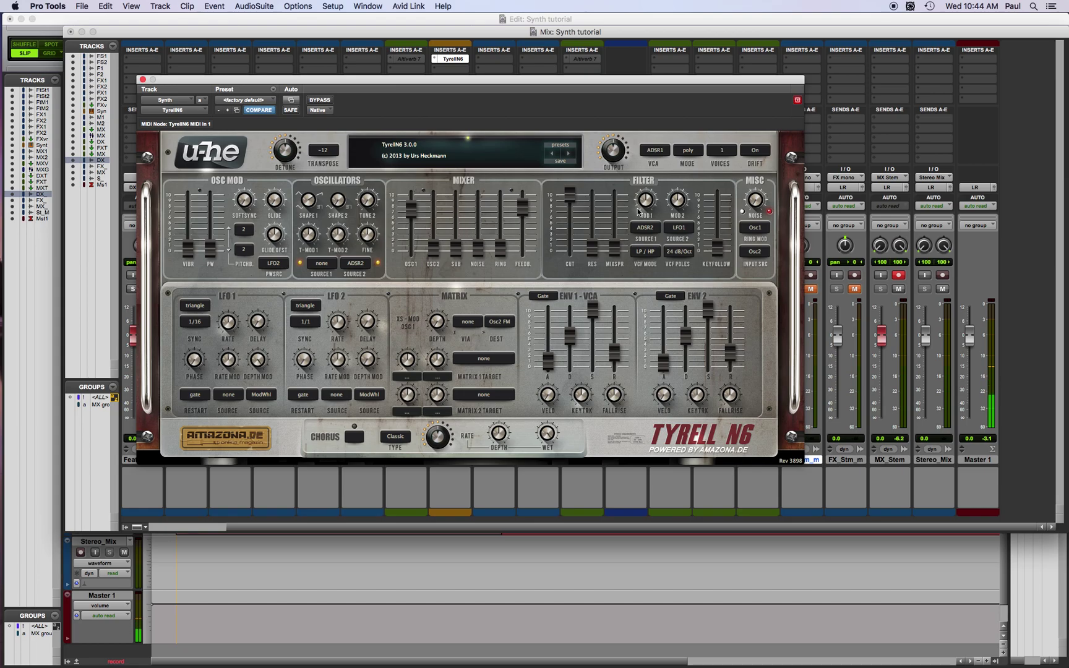
Set the filter slope to 12 dB/Oct, mute the feedback, and sweep the cutoff down and back up to 150.00
mouse_move(573, 195)
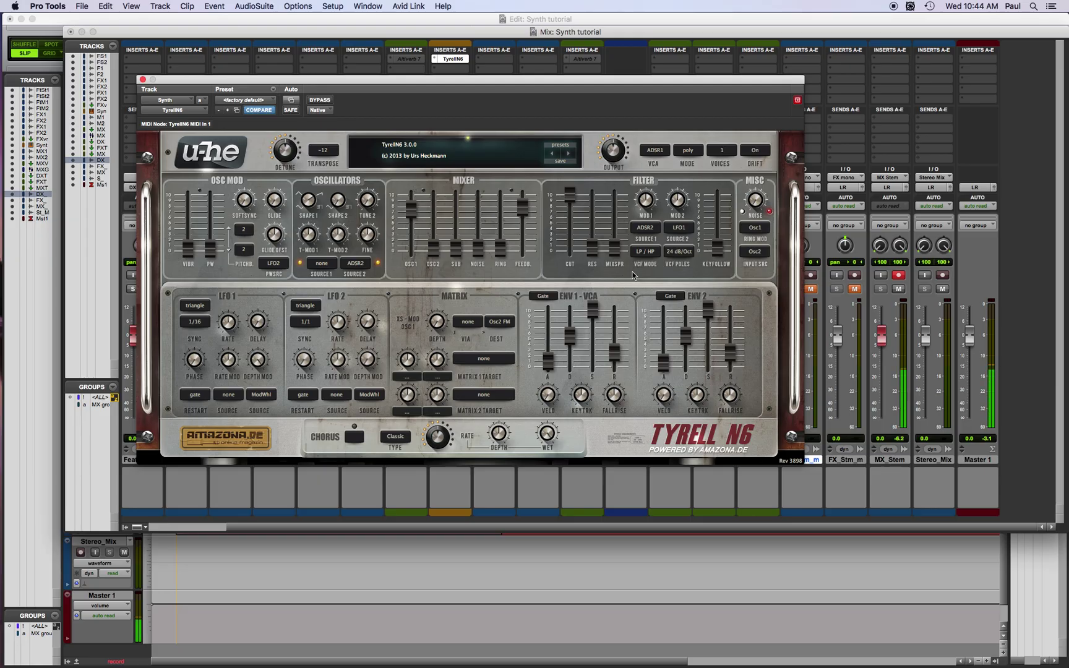
left_click(685, 254)
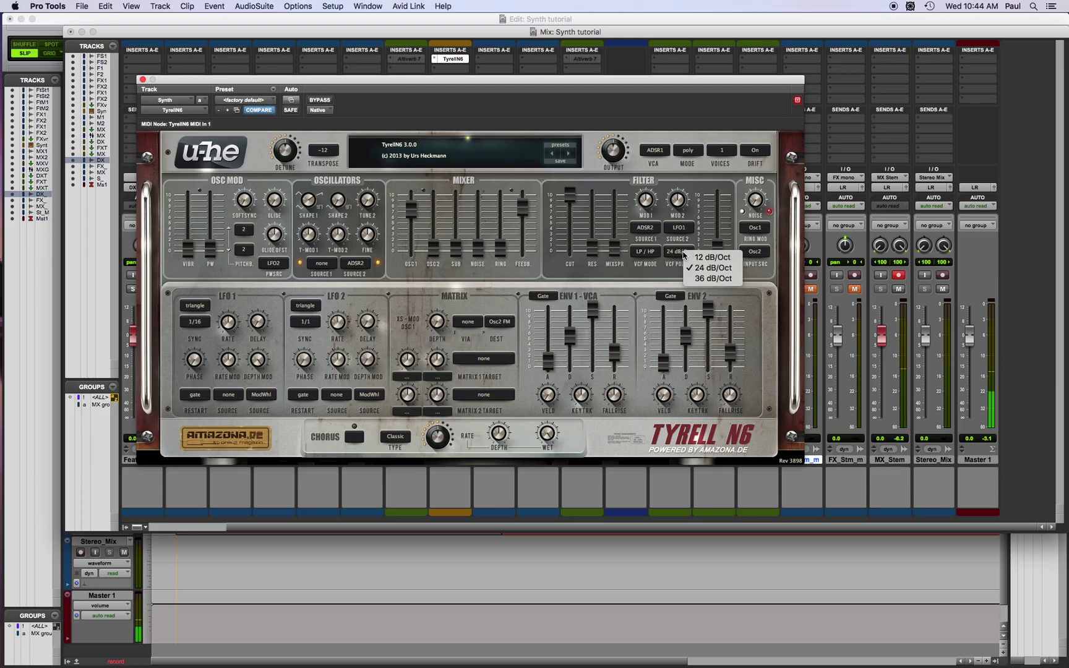
left_click(725, 258)
left_click_drag(523, 209, 526, 322)
left_click_drag(570, 194, 564, 273)
left_click_drag(570, 230, 582, 127)
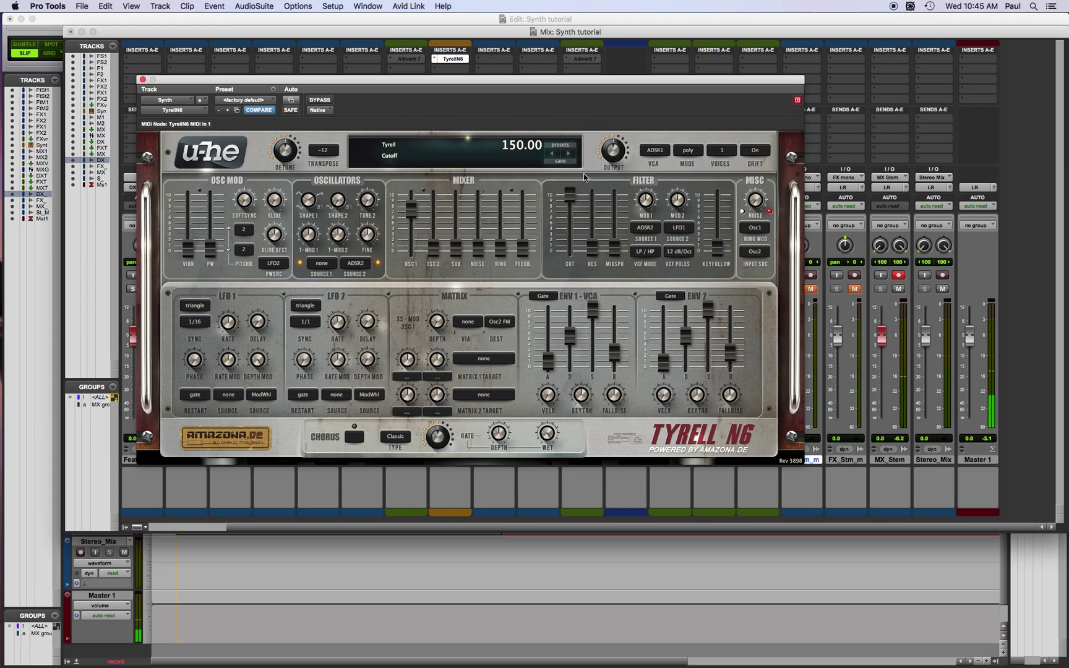
Sweep the filter cutoff with the slope at 24 dB/Oct and again at 12 dB/Oct, ending each sweep at 150.00
left_click(681, 254)
left_click(707, 268)
mouse_move(568, 197)
left_mouse_down()
mouse_move(568, 260)
mouse_move(571, 179)
left_mouse_up()
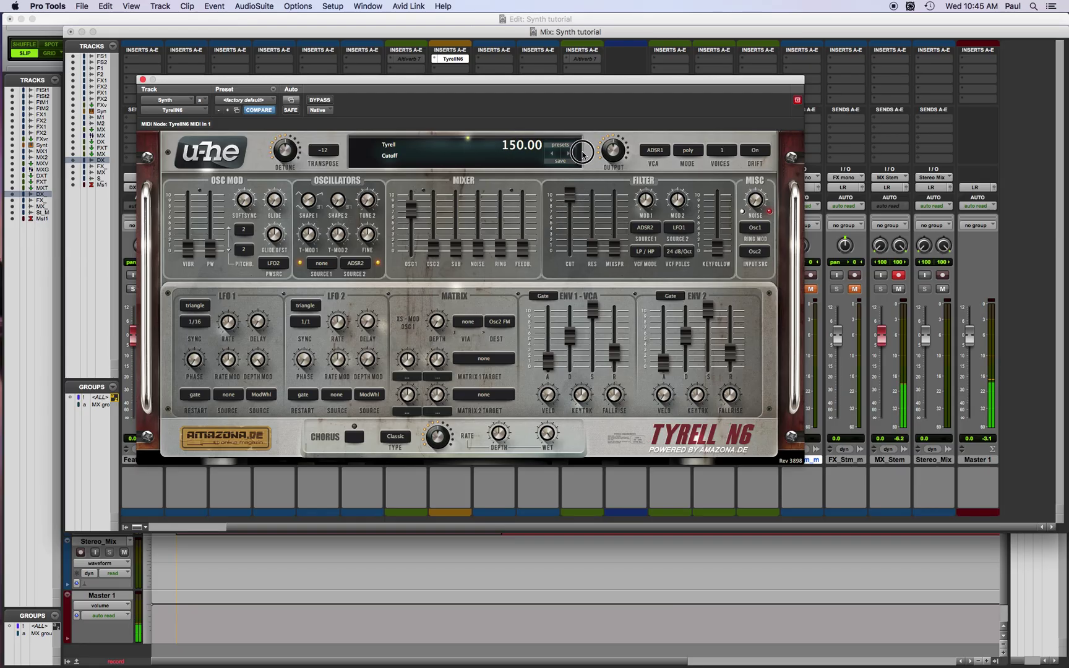
left_click(676, 251)
left_click(678, 245)
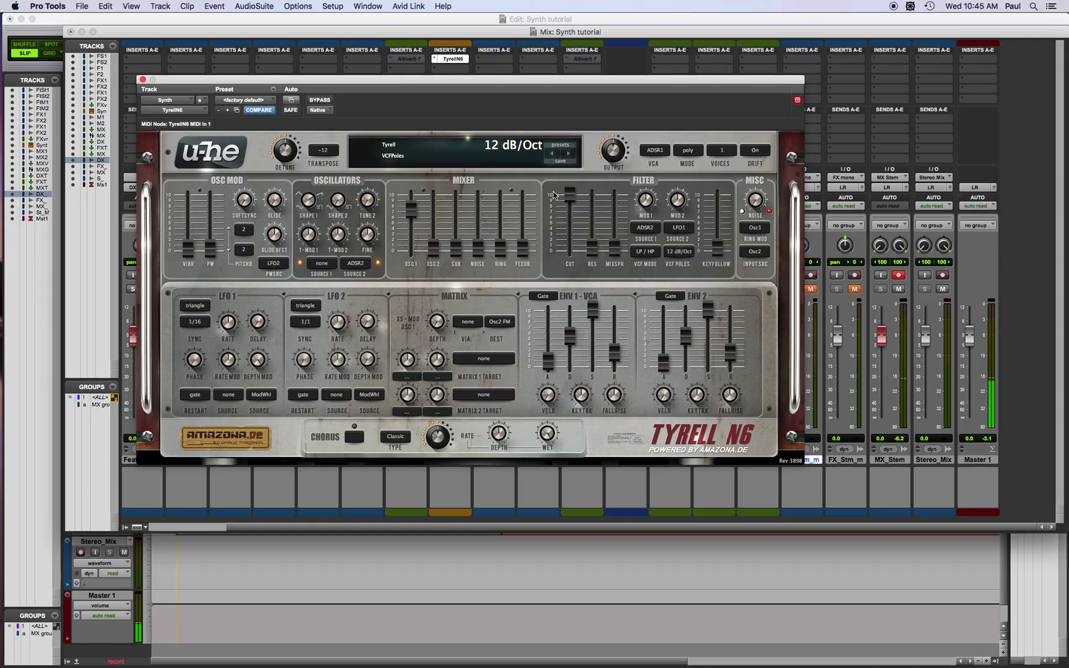
mouse_move(571, 199)
left_mouse_down()
mouse_move(567, 248)
mouse_move(572, 176)
left_mouse_up()
Repeat the cutoff sweep with the filter slope at 24 dB/Oct and again at 36 dB/Oct, ending at 150.00
left_click(679, 251)
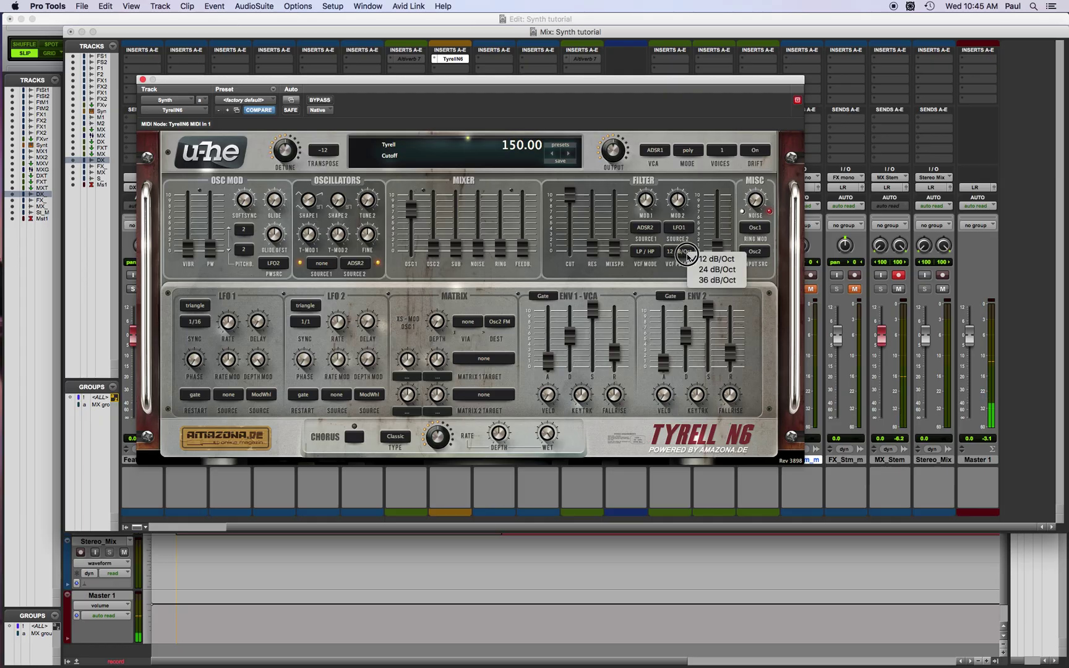
left_click(708, 271)
left_click_drag(572, 196, 585, 152)
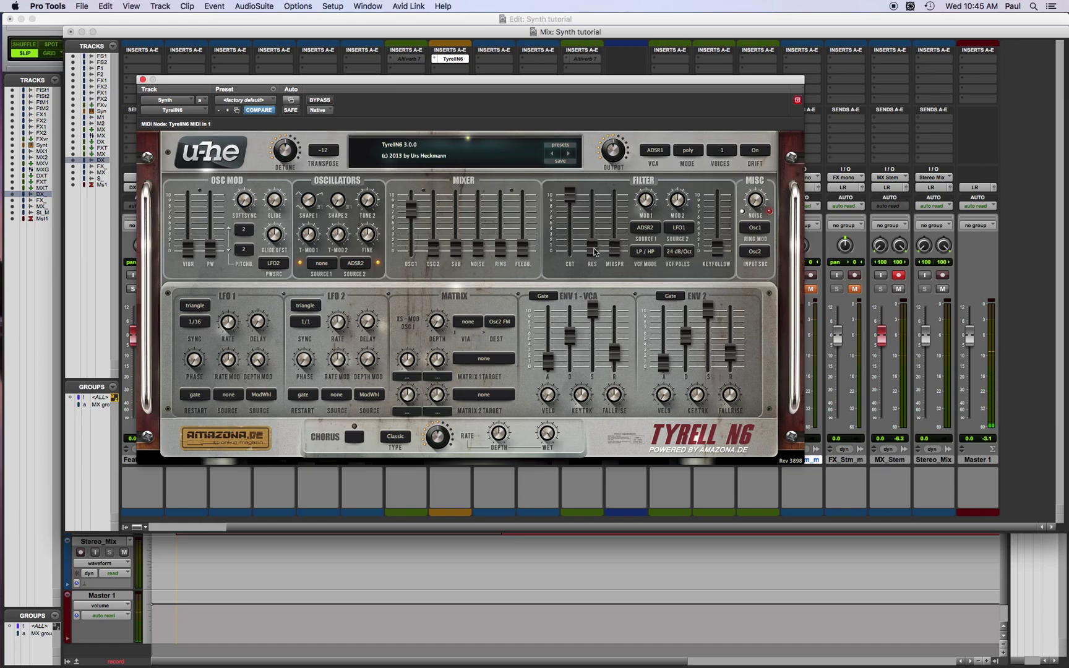
left_click(684, 252)
left_click(712, 279)
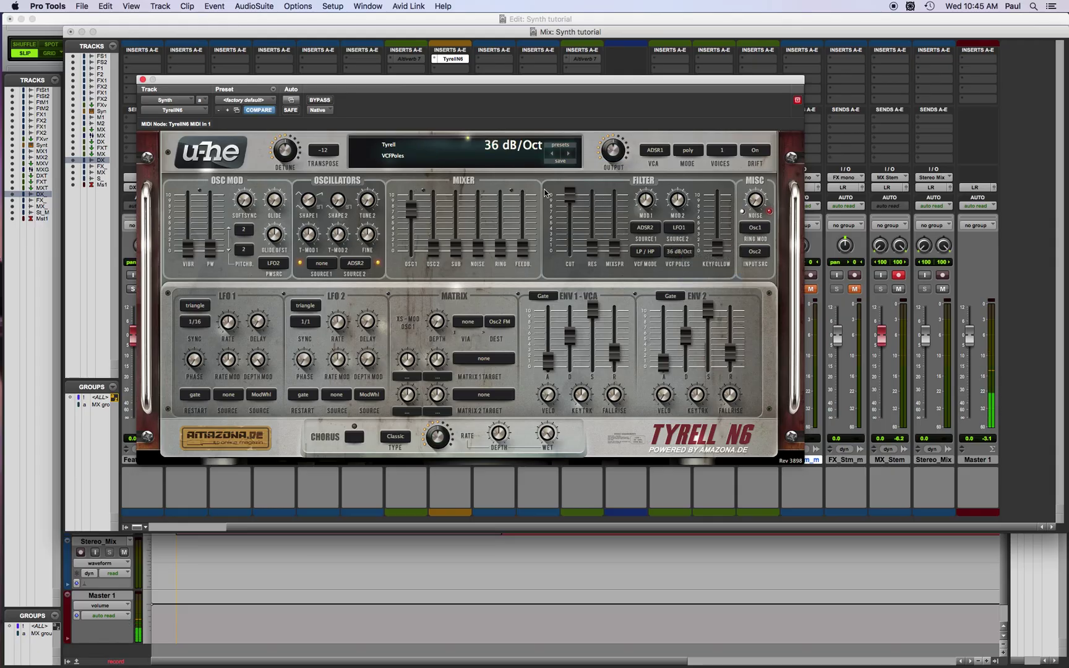
left_click_drag(561, 201, 579, 162)
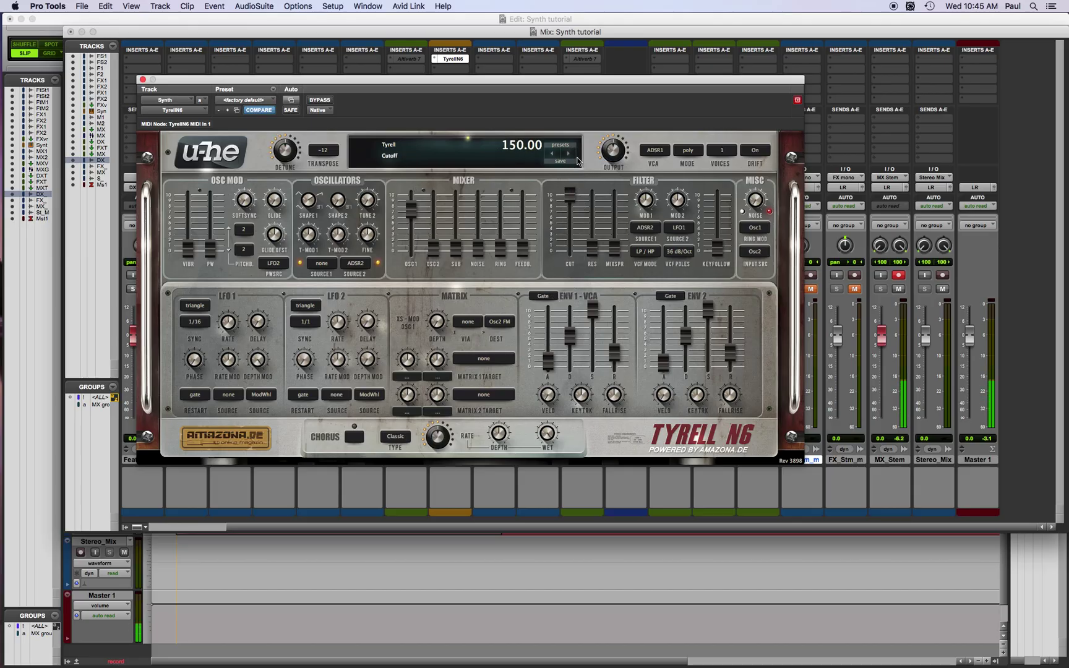
Return the filter slope to 12 dB/Oct and check the filter mode options, keeping LP / HP
left_click(681, 252)
left_click(708, 255)
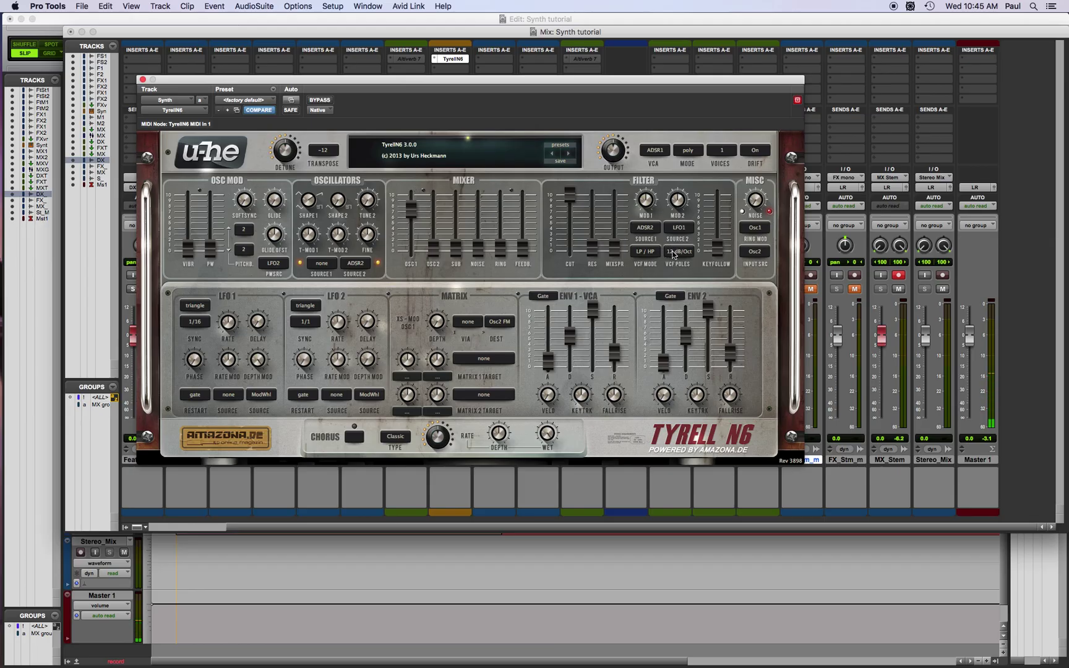
left_click(642, 252)
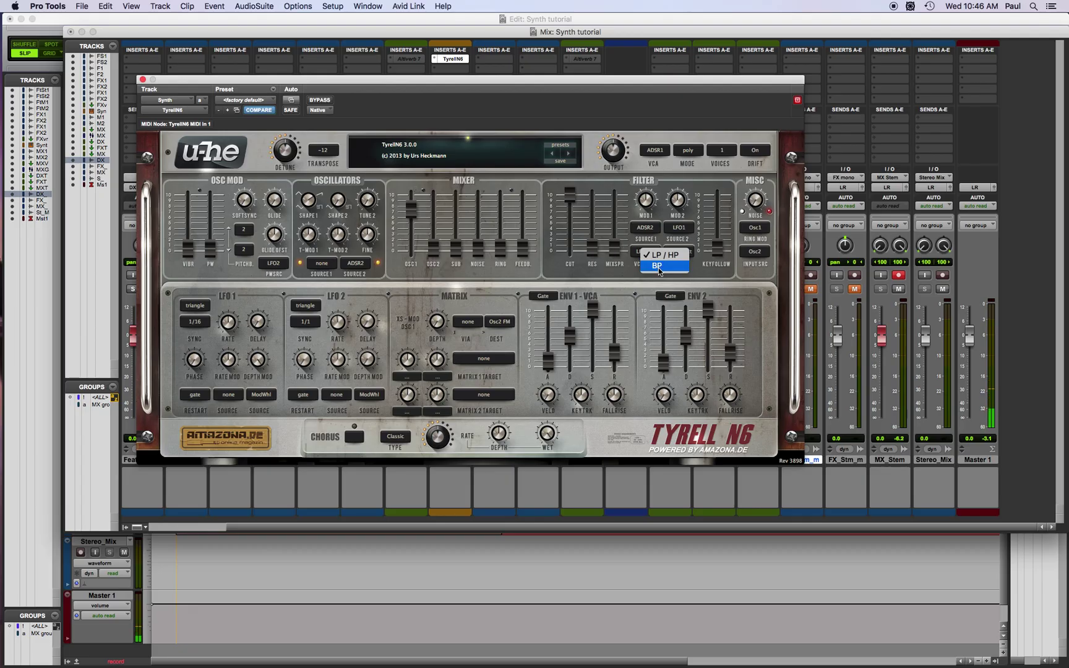
left_click(614, 213)
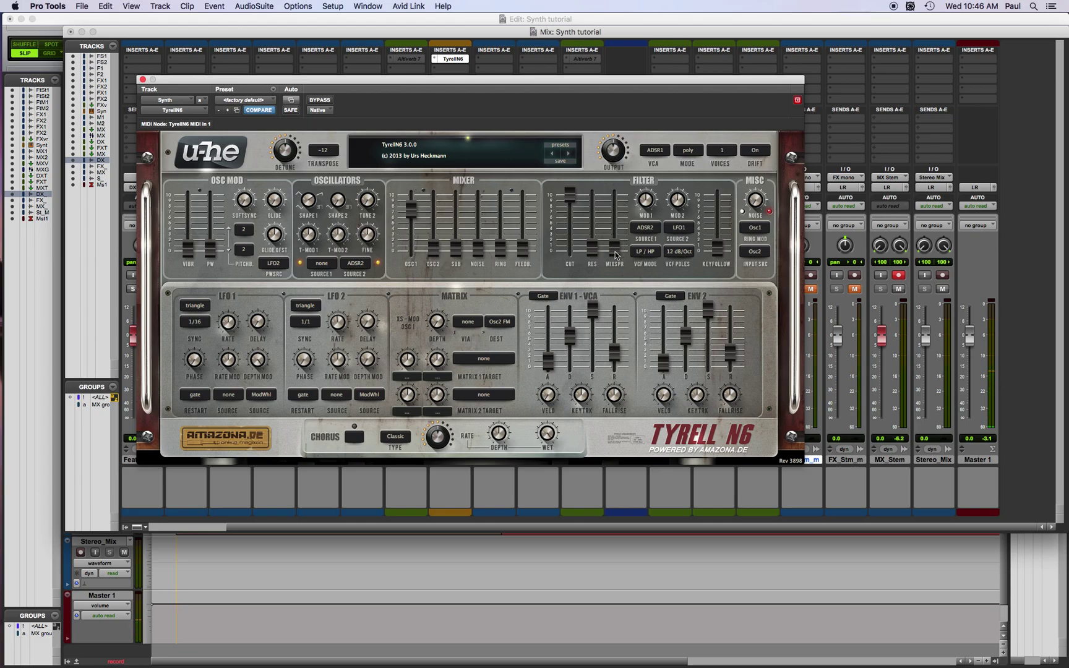
Lower the cutoff to 82.50 with MixSpread raised, and sweep MixSpread up and back down to 0.00
left_click_drag(616, 255, 556, 277)
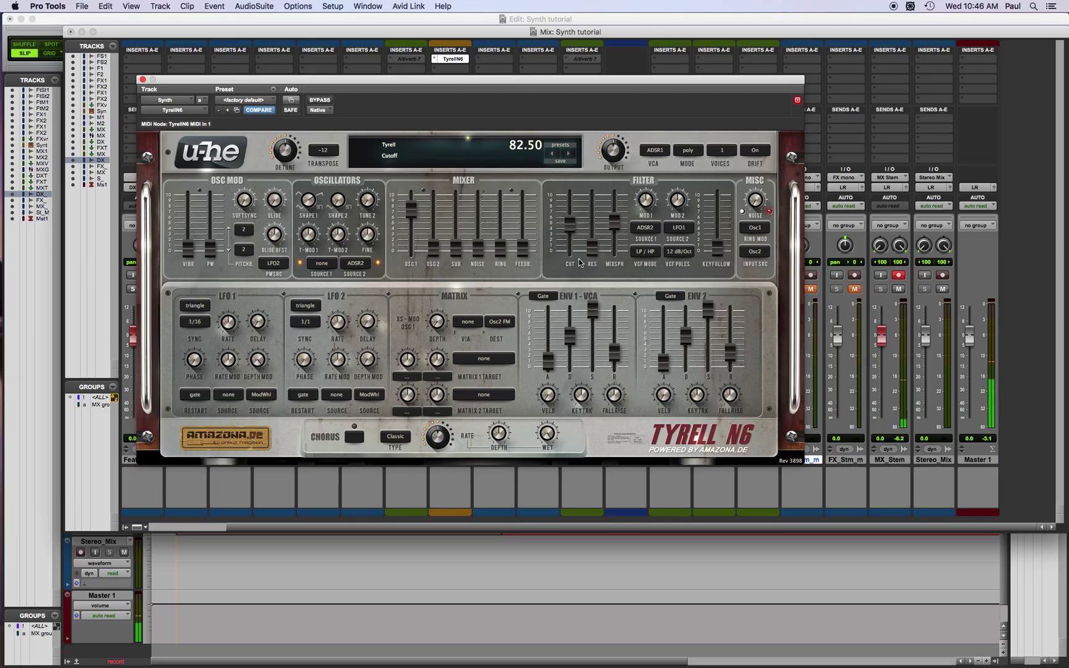
left_click_drag(616, 227, 648, 128)
left_click_drag(614, 193, 591, 291)
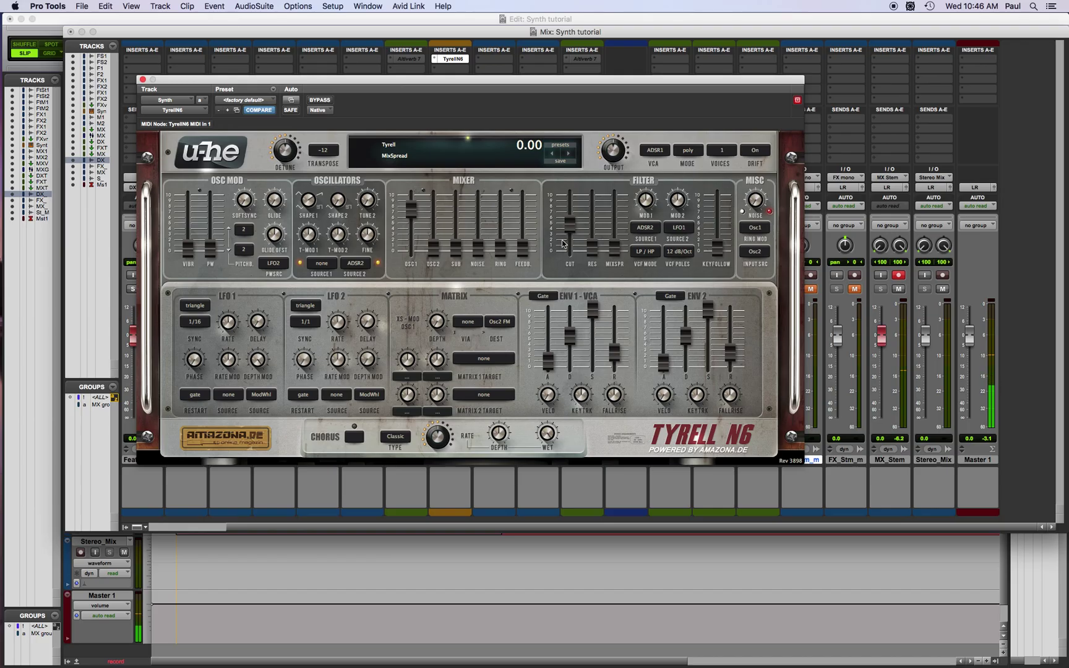
Raise the filter cutoff to 150.00 with MixSpread at minimum, and sweep it down again as a low-pass filter
left_click_drag(569, 231, 597, 110)
left_click(615, 255)
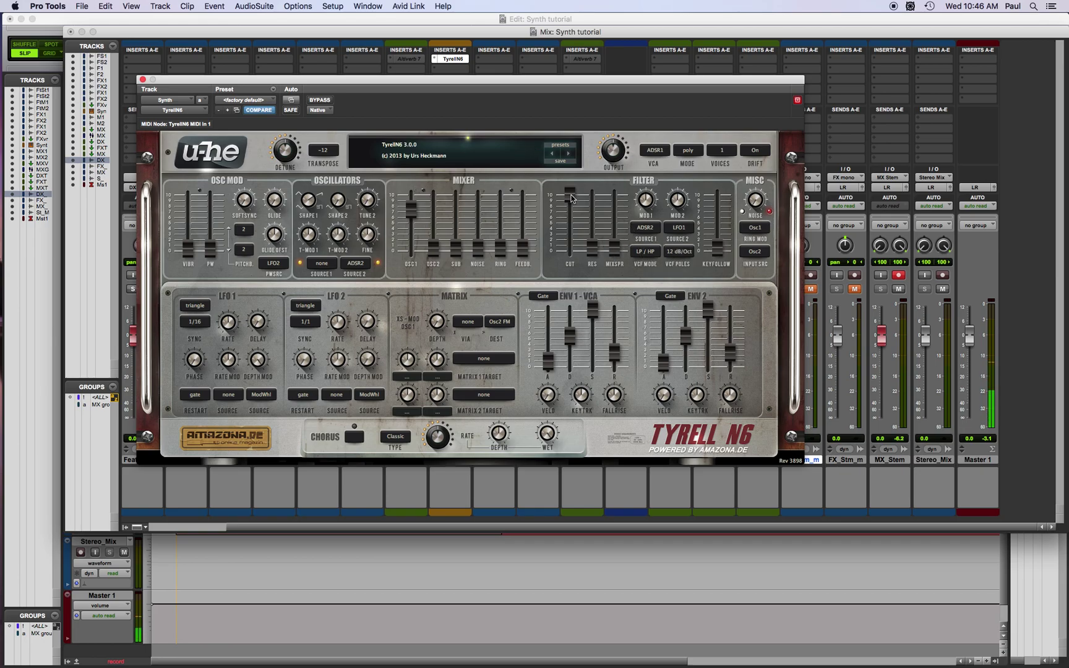
left_click_drag(571, 197, 570, 150)
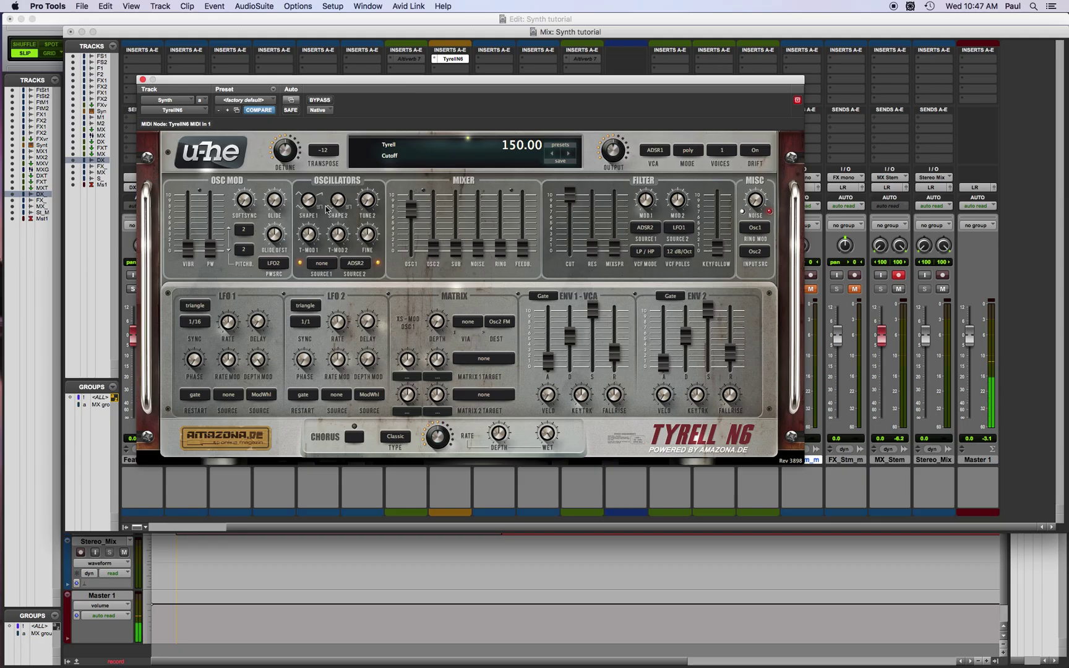
left_click_drag(570, 195, 569, 225)
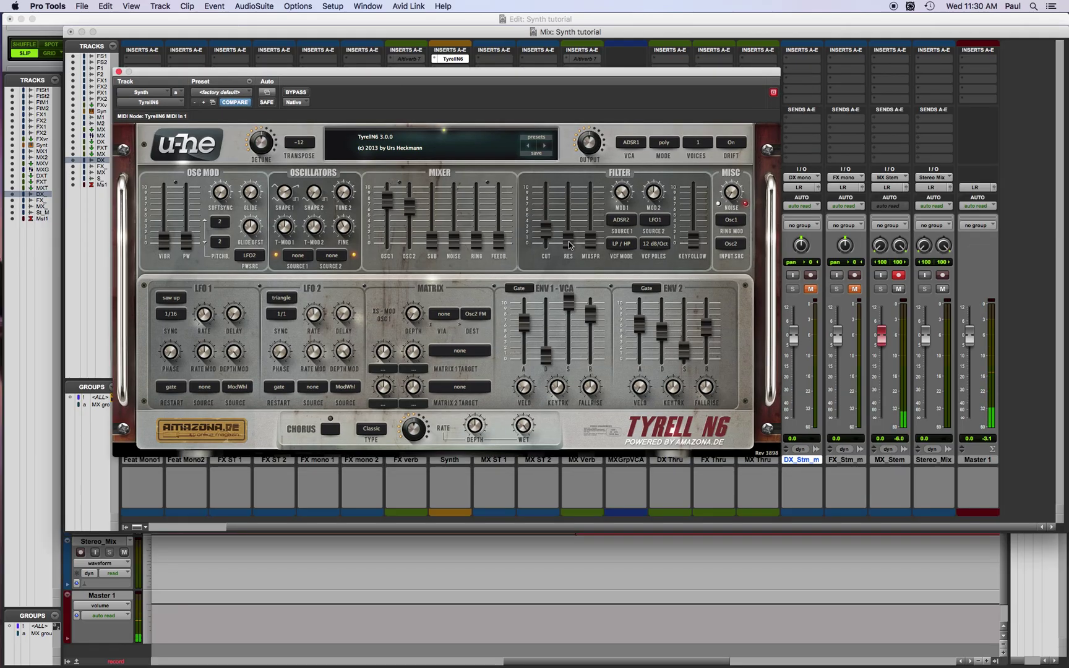
Sweep the filter resonance up and back down to 0.00
left_click(569, 241)
left_click_drag(570, 241, 571, 218)
left_click_drag(562, 225, 561, 303)
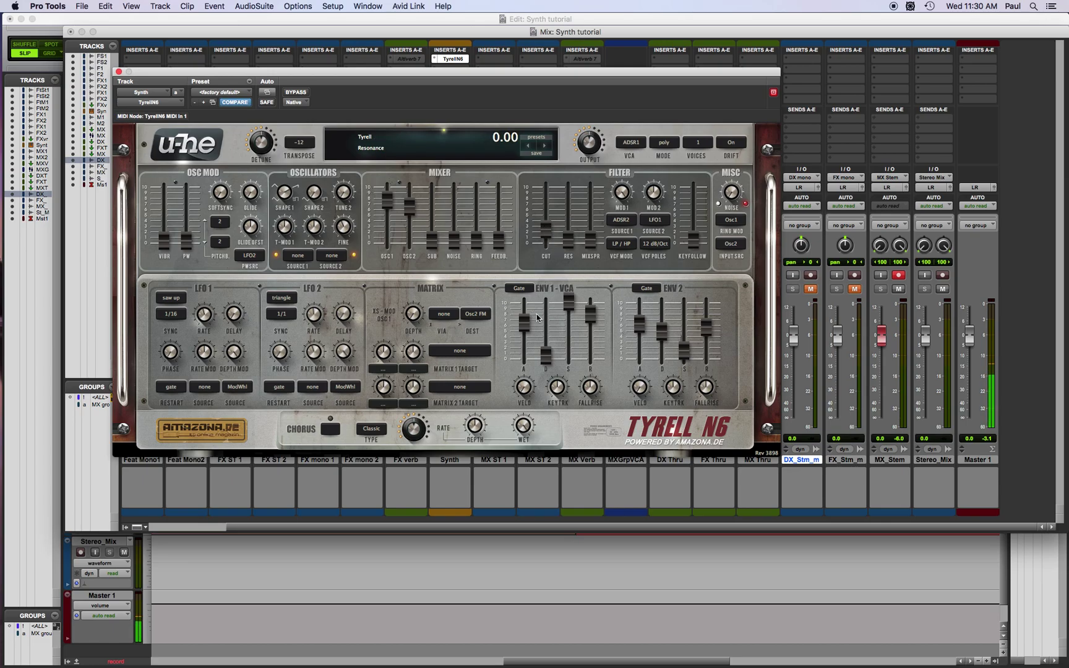
Reposition the synth window and open FabFilter Pro-Q 2 as an AudioSuite EQ over it
left_click_drag(481, 75, 488, 81)
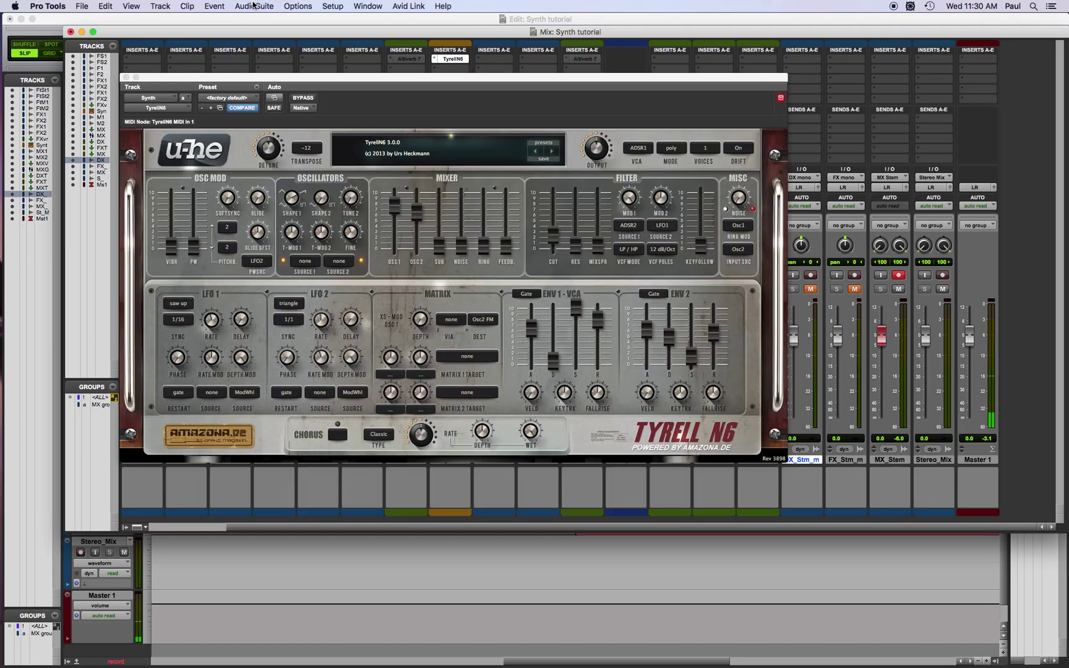
left_click(254, 6)
mouse_move(264, 22)
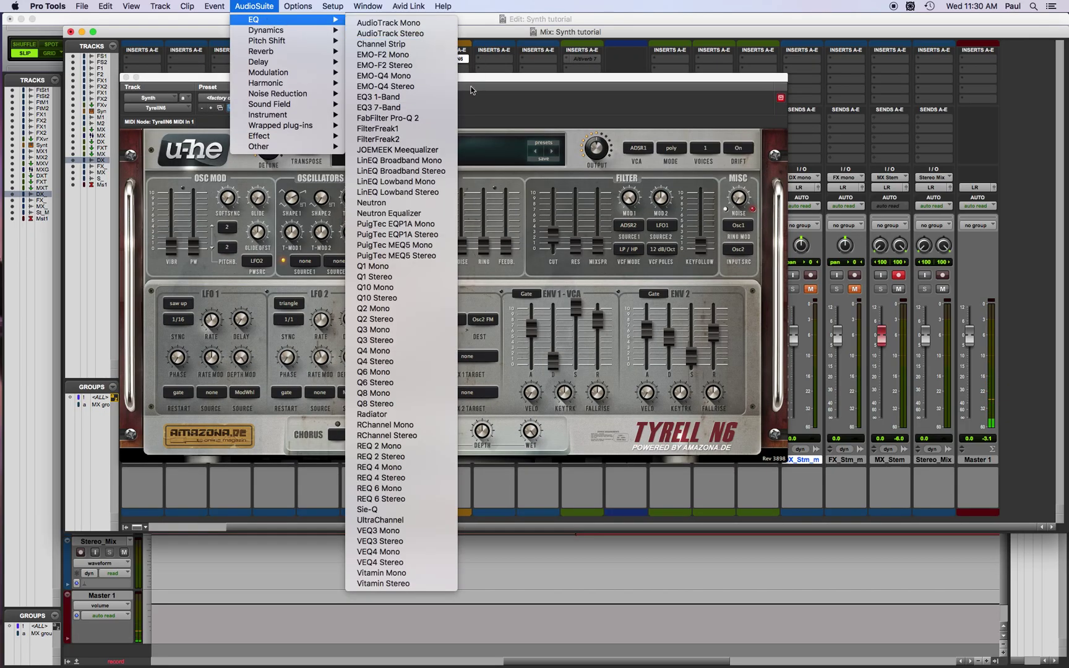
left_click(415, 118)
left_click_drag(400, 57, 548, 82)
Add a High Cut band at about 3111.5 Hz with a 12 dB/oct slope in the EQ
left_click(621, 229)
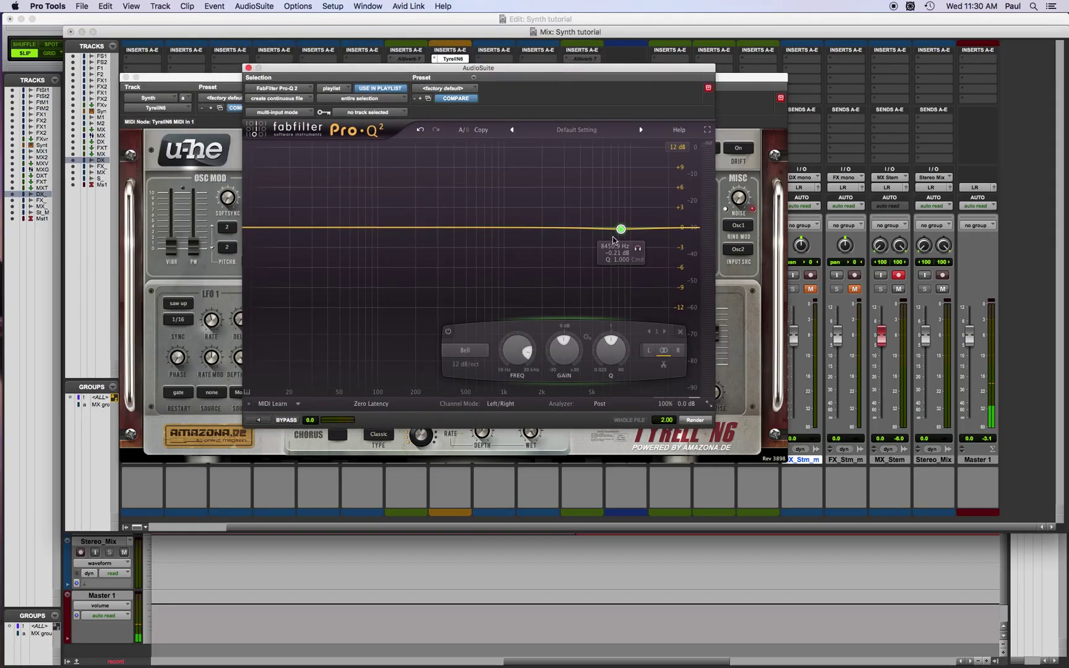
left_click(465, 350)
left_click(470, 406)
left_click_drag(621, 227, 567, 228)
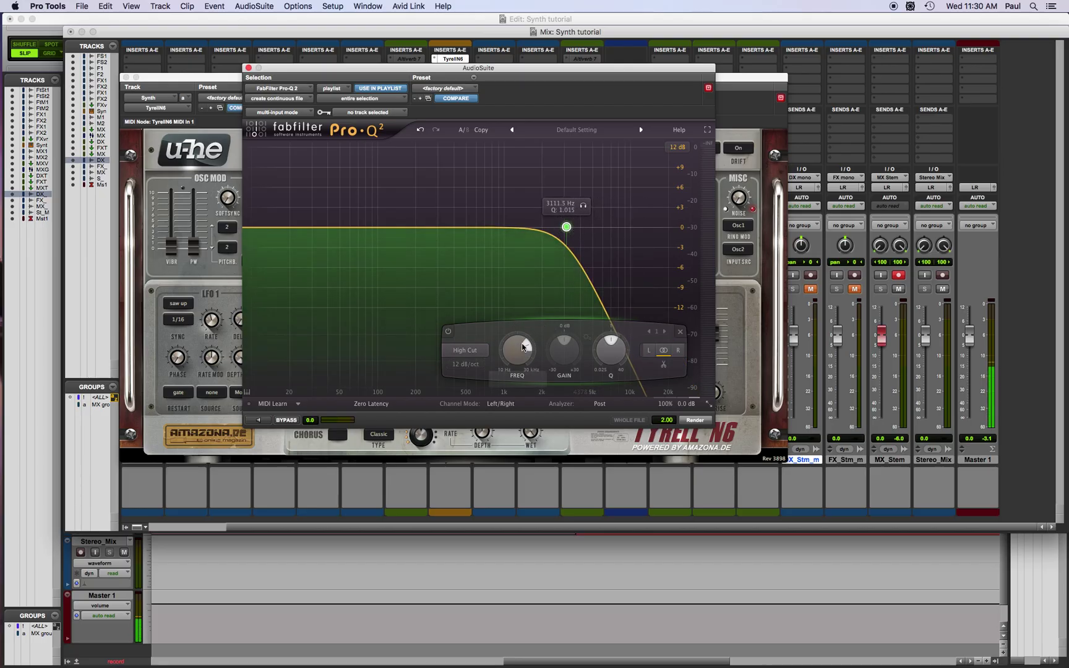
left_click(470, 364)
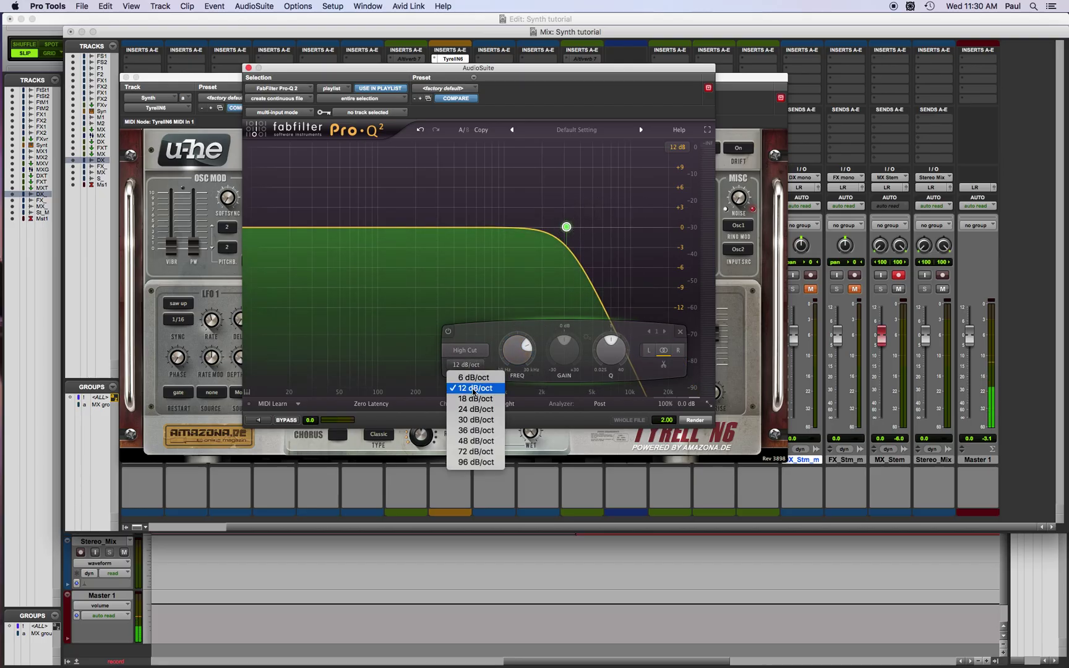
left_click(473, 388)
Move the EQ window clear of the synth's filter section and raise the synth's resonance to 66.00
left_click_drag(560, 69, 856, 313)
left_click_drag(724, 314, 498, 118)
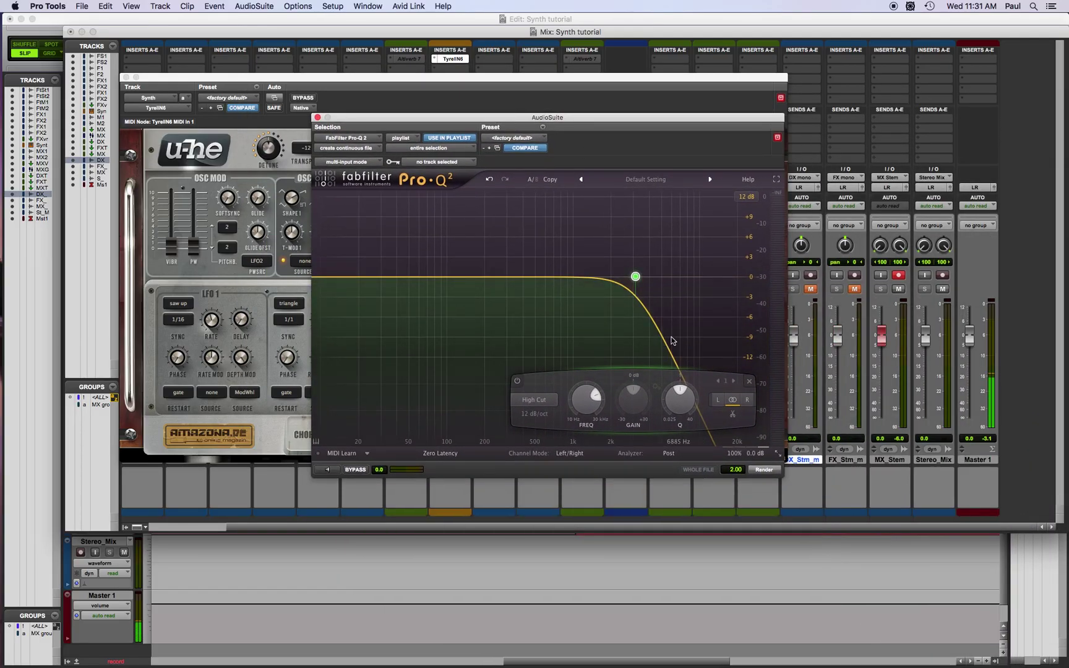
left_click_drag(640, 118, 454, 329)
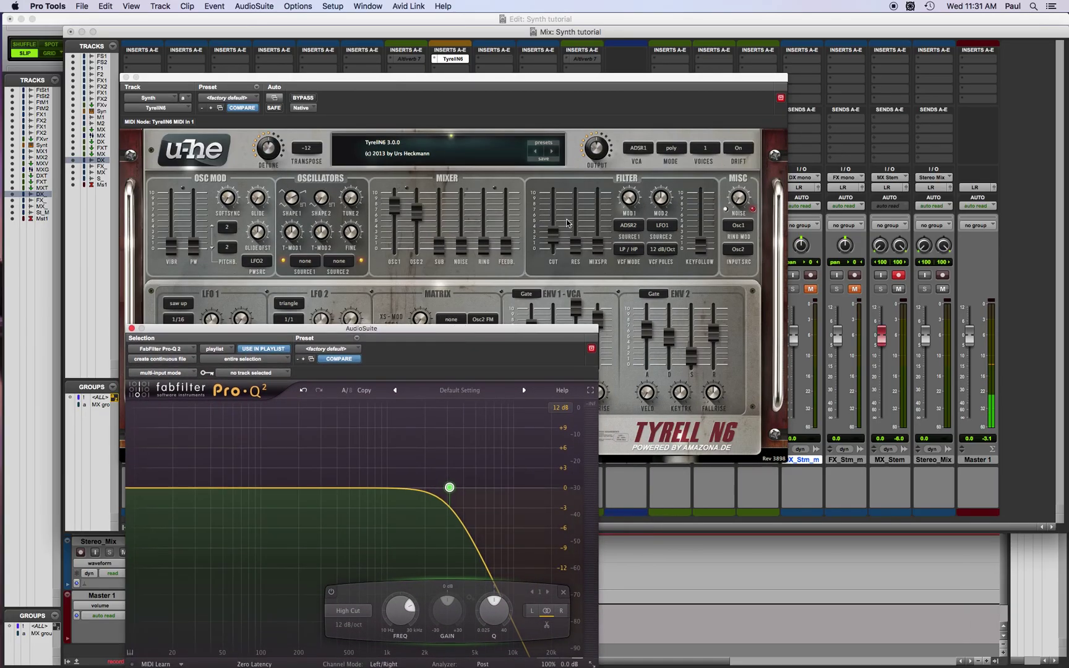
left_click(579, 239)
left_click_drag(585, 175, 595, 152)
Bring the EQ into full view, raise the High Cut band's Q to a sharp peak, and shift its frequency
left_click(322, 513)
left_click_drag(421, 332, 415, 169)
left_click(443, 325)
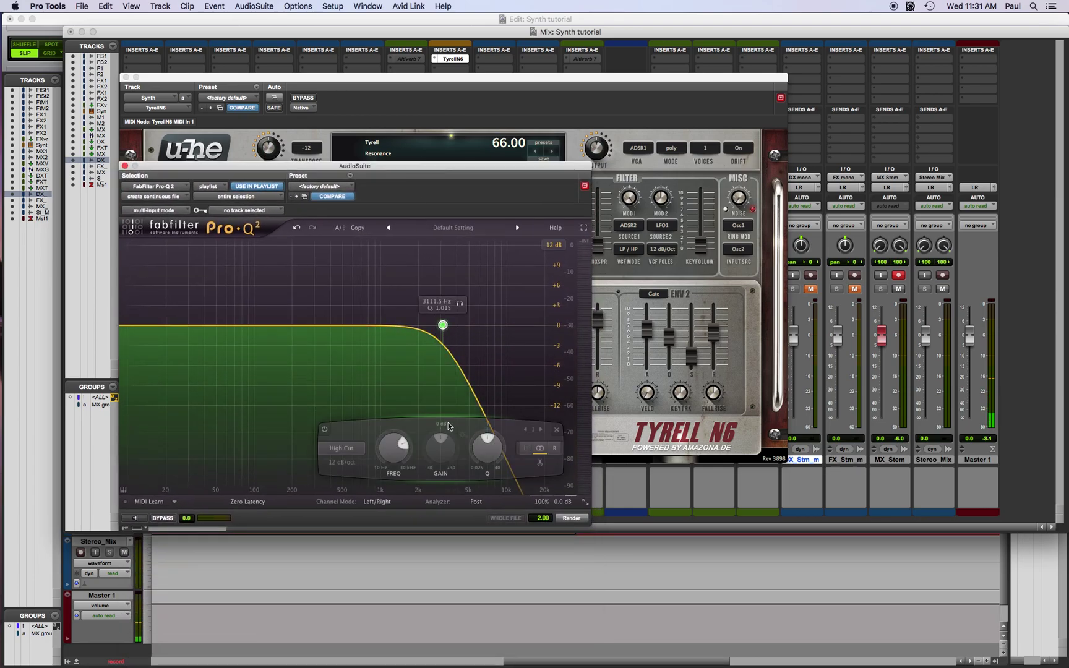
left_click_drag(487, 442, 500, 458)
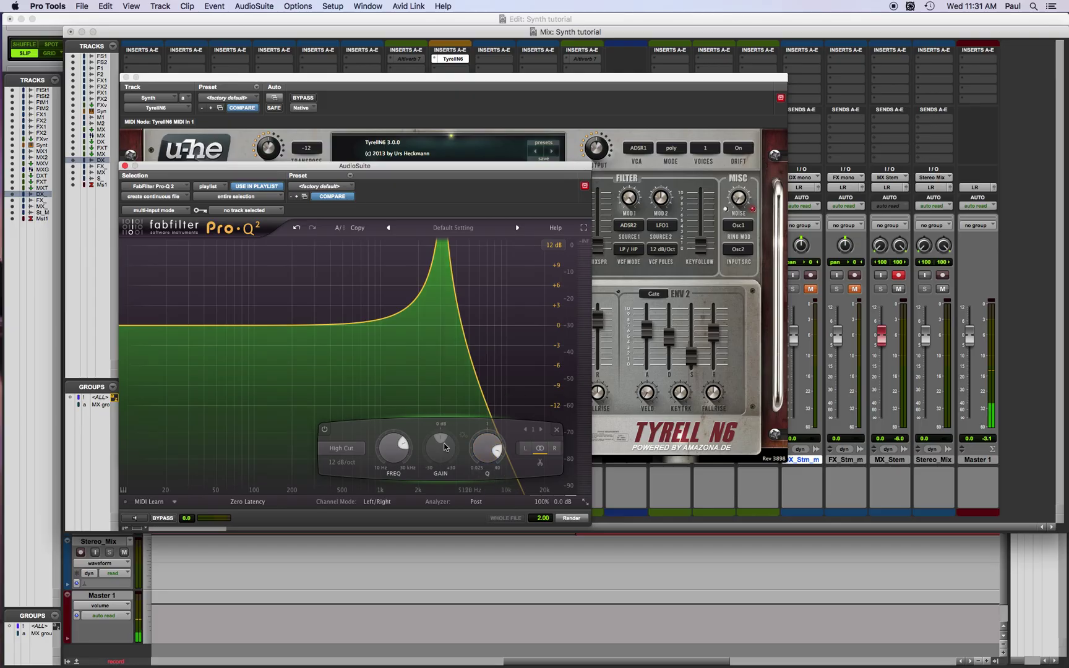
mouse_move(389, 443)
left_mouse_down()
mouse_move(414, 444)
mouse_move(375, 446)
mouse_move(409, 446)
left_mouse_up()
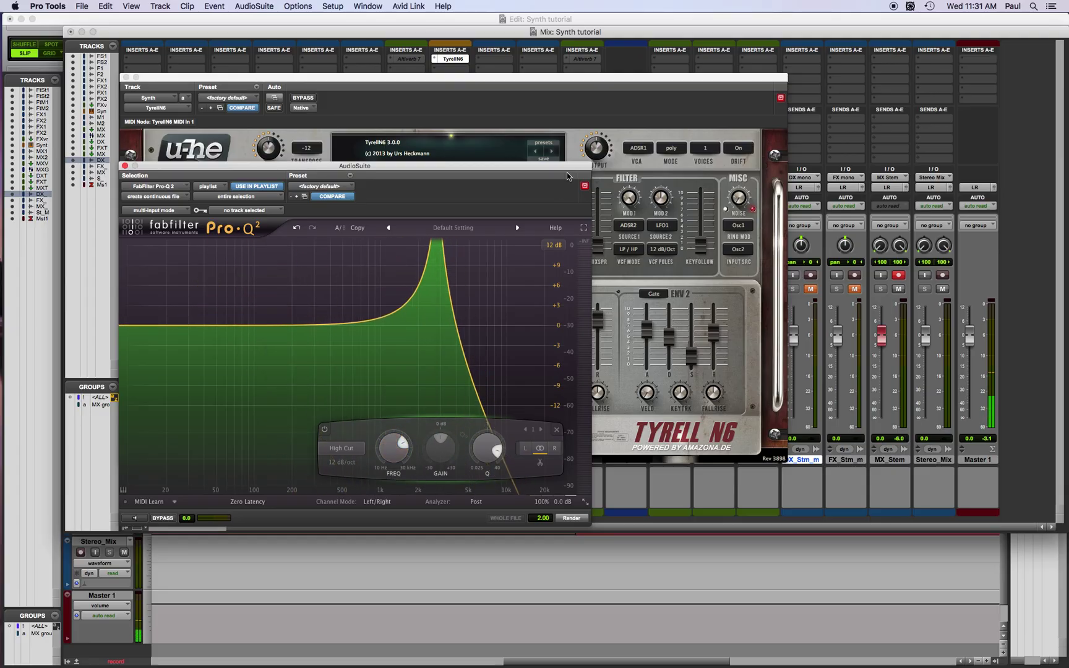
Bring the synth back to the front and raise the filter resonance past 85.60
left_click(633, 80)
mouse_move(576, 208)
left_click_drag(576, 207, 591, 193)
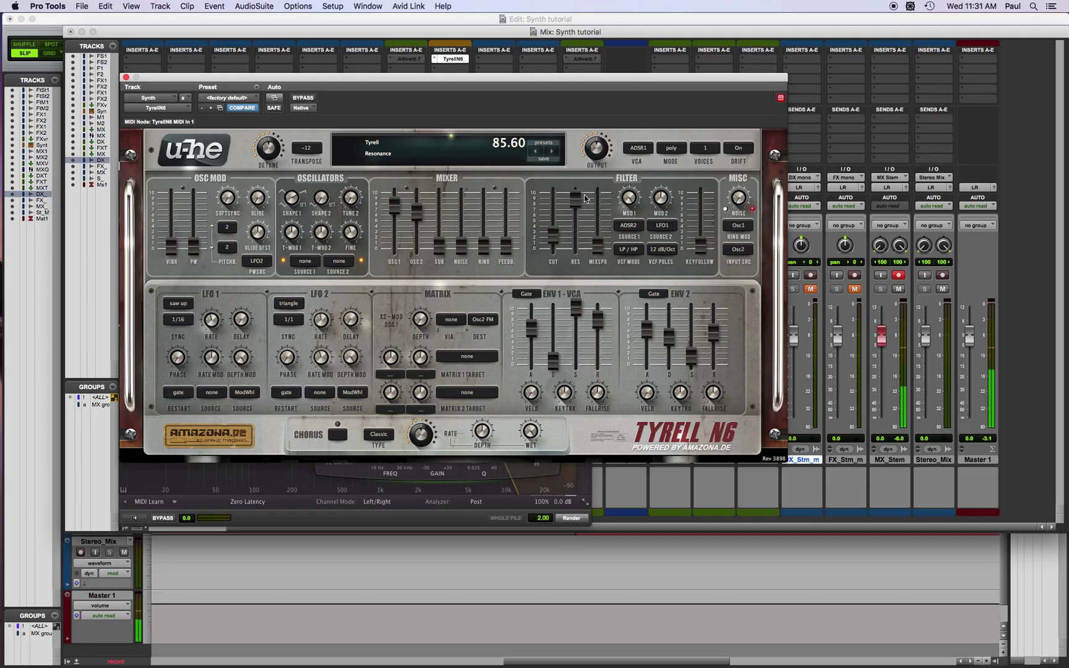
scroll(573, 198, "up", 4)
Sweep the synth's filter cutoff, switch its slope to 24 dB/Oct, and bring the cutoff to 82.50
left_click_drag(554, 238, 560, 191)
left_click(651, 247)
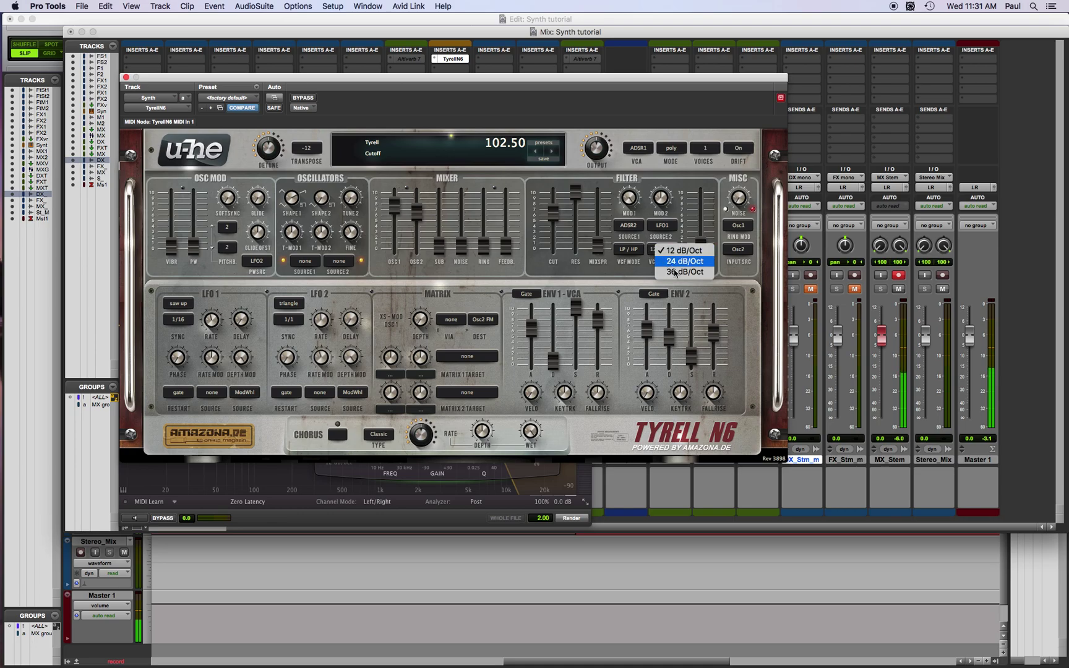
left_click(674, 267)
mouse_move(554, 219)
left_mouse_down()
mouse_move(555, 187)
mouse_move(549, 286)
mouse_move(557, 222)
left_mouse_up()
Switch the filter slope to 36 dB/Oct and sweep the cutoff upward at that setting
left_click(667, 251)
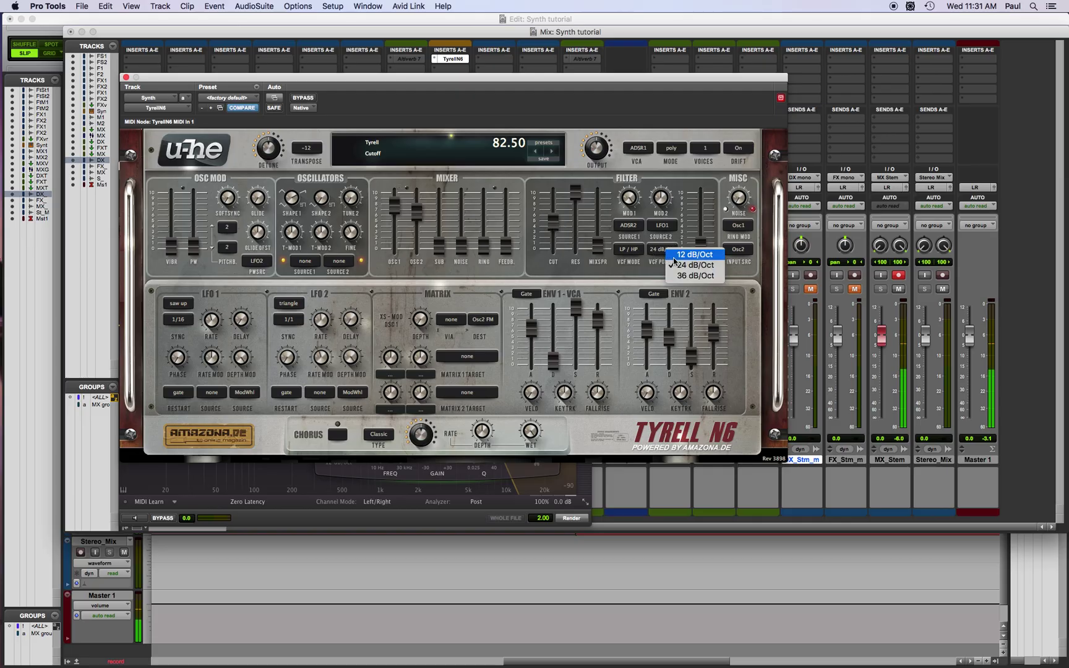
left_click(684, 276)
left_click_drag(553, 226, 558, 192)
Step the filter slope down through 24 to 12 dB/Oct and set the cutoff to 99.00
left_click(662, 249)
left_click(701, 264)
left_click(670, 254)
left_click(684, 255)
mouse_move(556, 210)
left_mouse_down()
mouse_move(555, 242)
mouse_move(555, 197)
mouse_move(555, 214)
left_mouse_up()
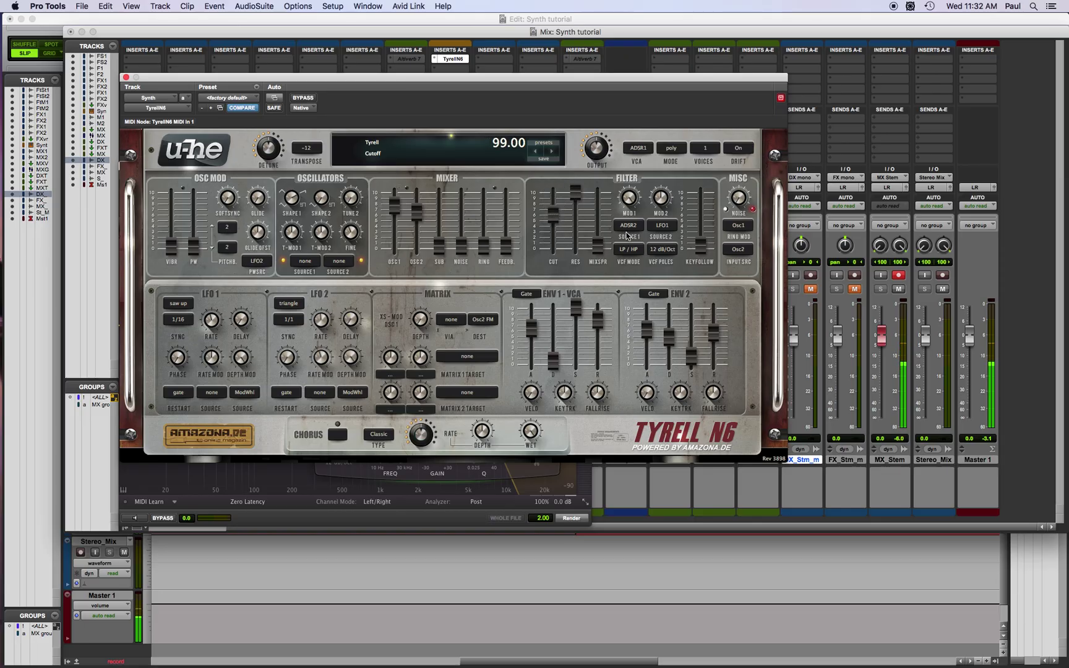
Compare the 24 and 36 dB/Oct filter slopes, return to 12 dB/Oct, and nudge the cutoff upward
left_click(662, 250)
left_click(654, 258)
left_click(657, 251)
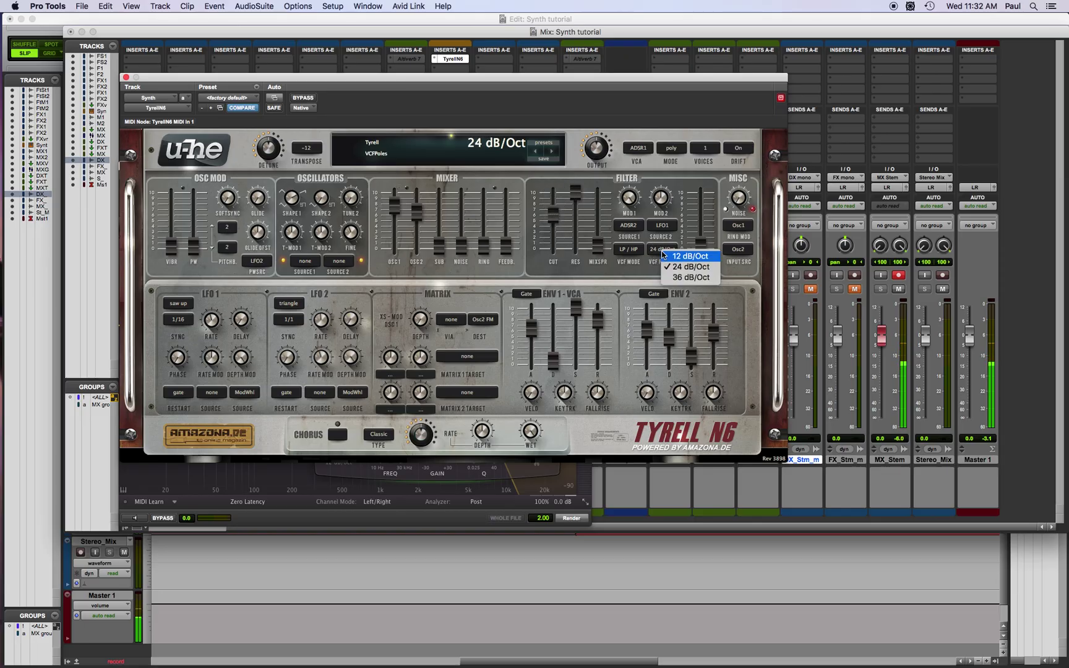
left_click(693, 279)
left_click(665, 251)
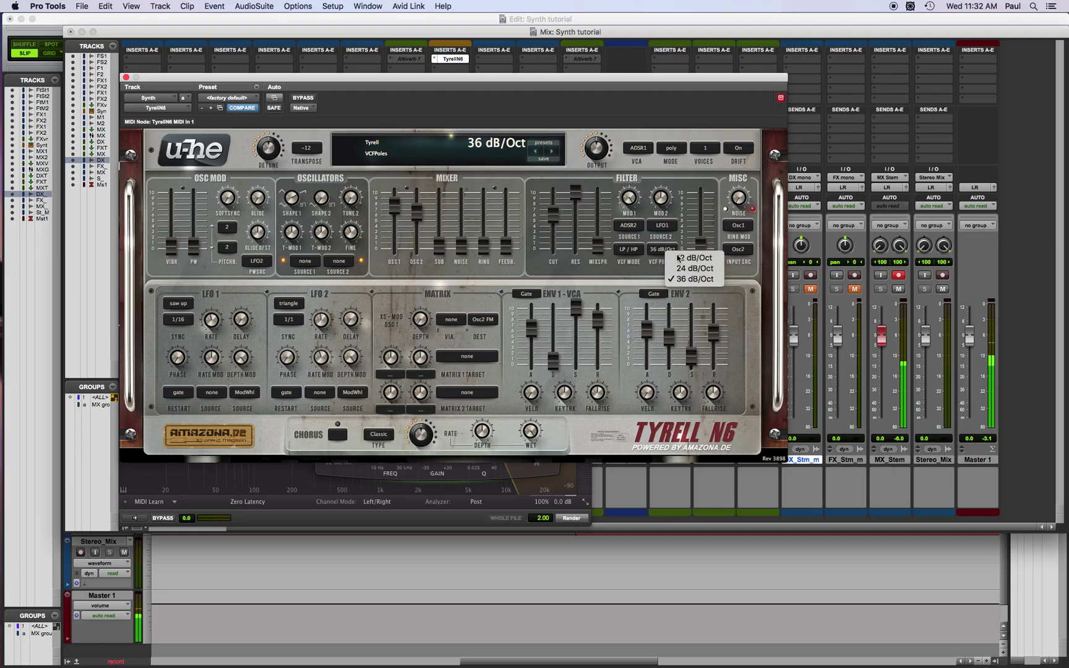
left_click(693, 257)
left_click_drag(559, 217, 559, 209)
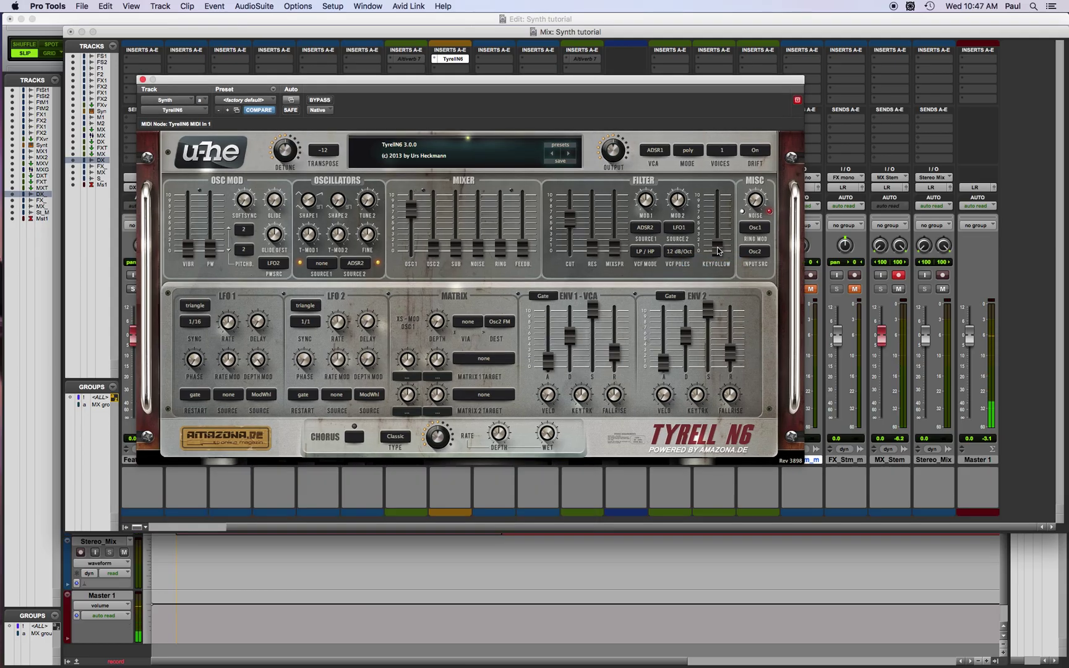
Set the filter cutoff to 88.50 and compare a high KeyFollow amount with KeyFollow at 0.00
mouse_move(563, 207)
left_mouse_down()
mouse_move(563, 185)
mouse_move(563, 222)
left_mouse_up()
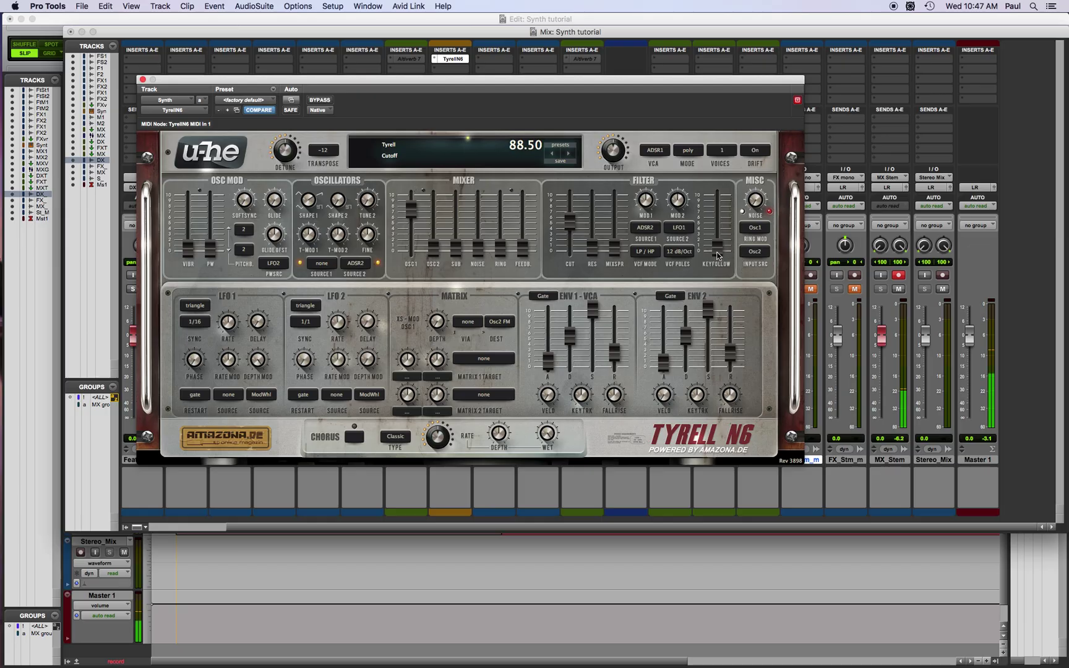
left_click_drag(718, 254, 738, 126)
mouse_move(716, 205)
left_mouse_down()
mouse_move(718, 190)
mouse_move(716, 209)
left_mouse_up()
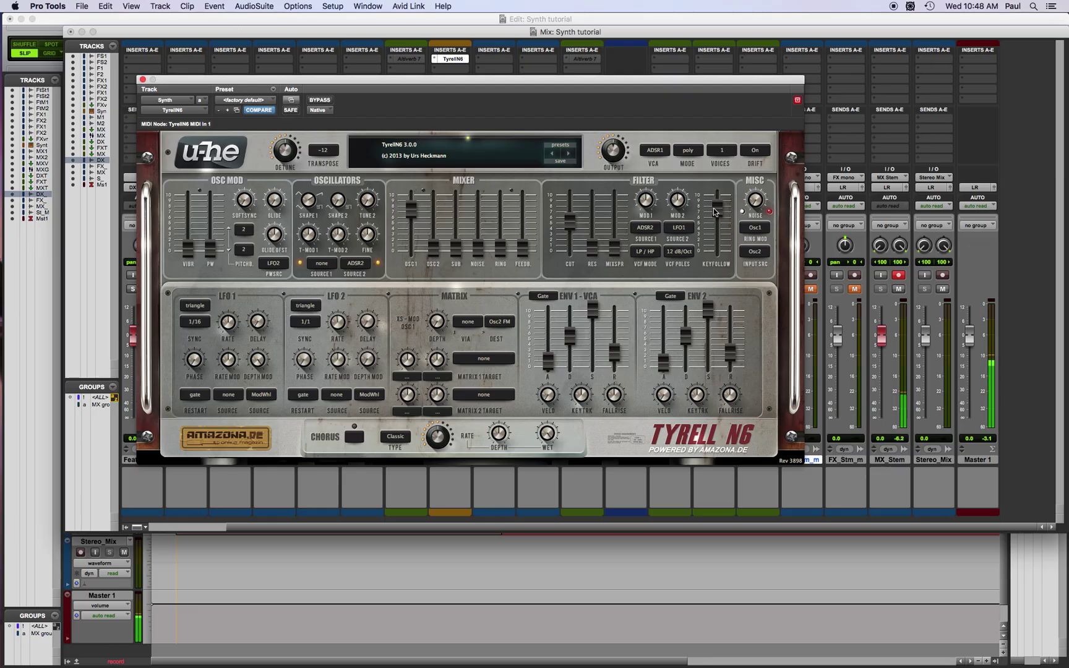
left_click_drag(718, 214, 705, 419)
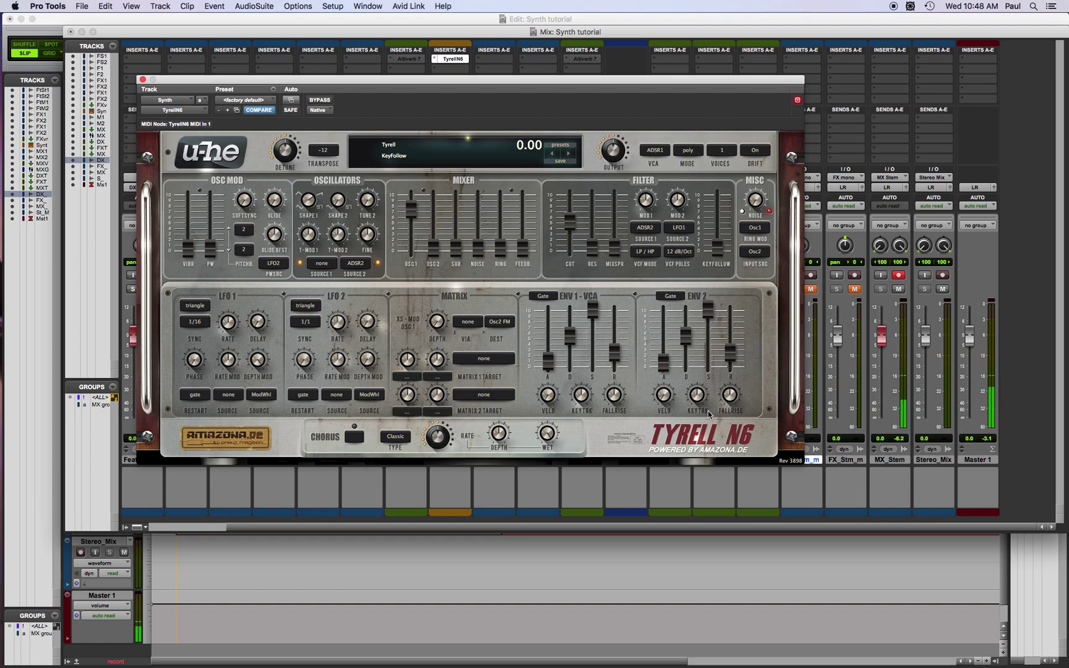
Set the filter cutoff to 107.50 and raise KeyFollow close to its maximum
left_click_drag(716, 252, 725, 156)
left_click_drag(567, 226, 574, 204)
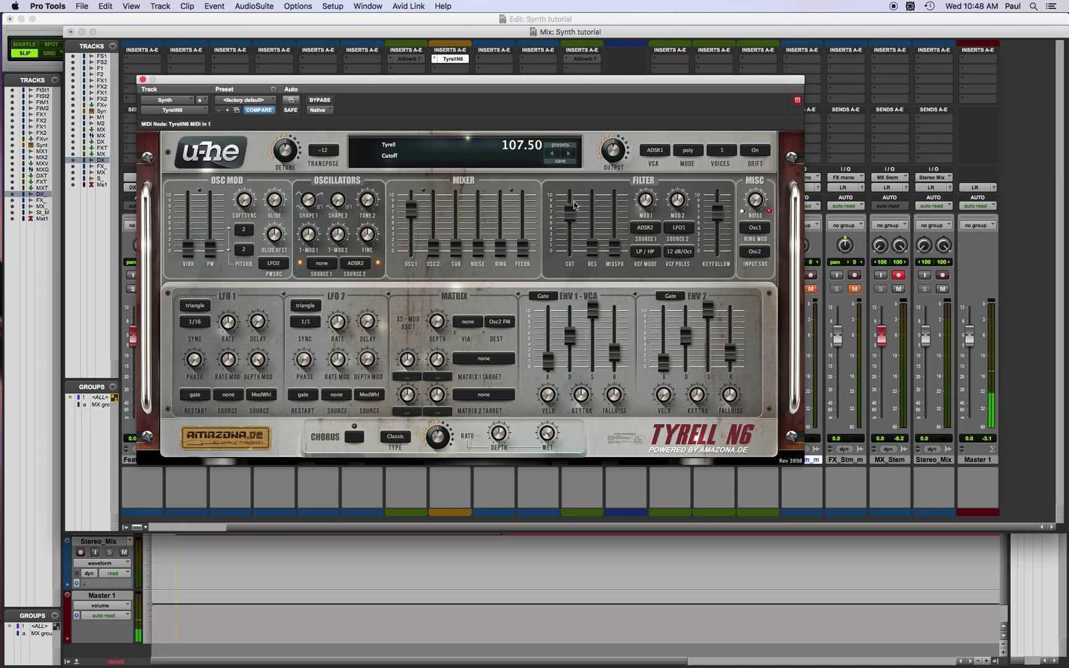
left_click_drag(718, 212, 717, 193)
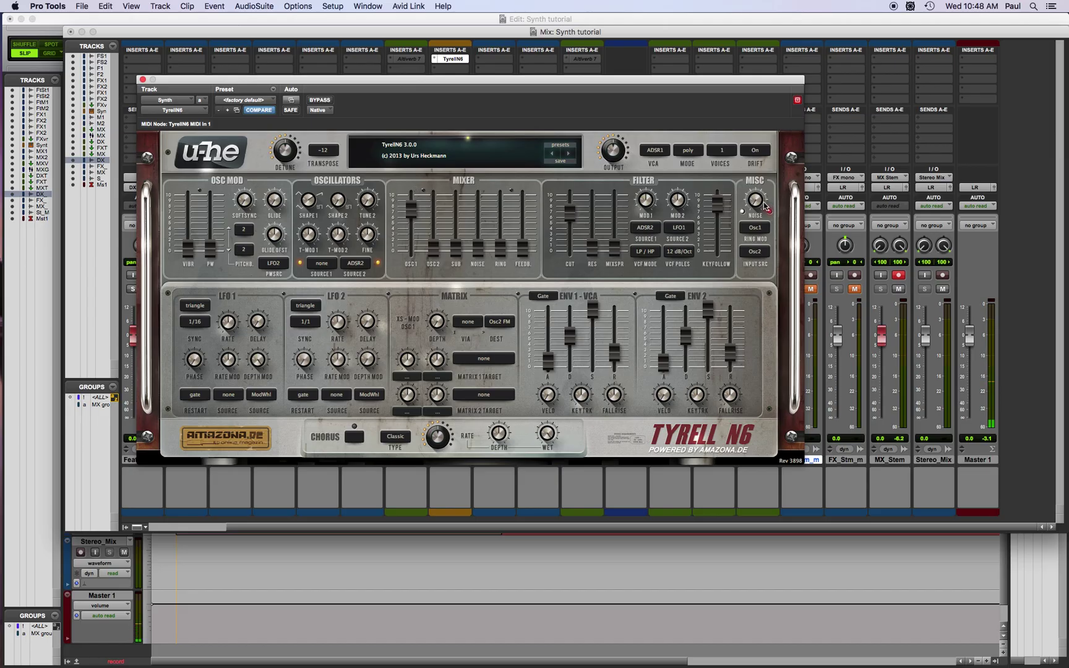
Turn up the noise colour and isolate the noise source with noise volume 25.00 and Osc1 volume -100.00
left_click_drag(754, 210, 804, 121)
left_click_drag(478, 250, 513, 75)
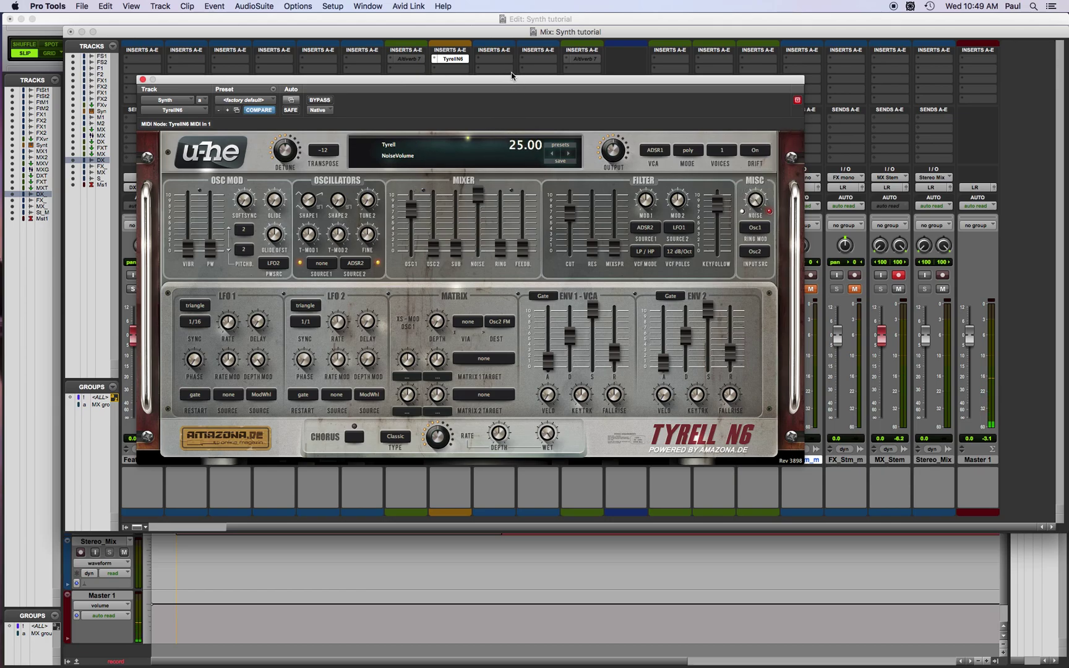
left_click_drag(412, 212, 396, 422)
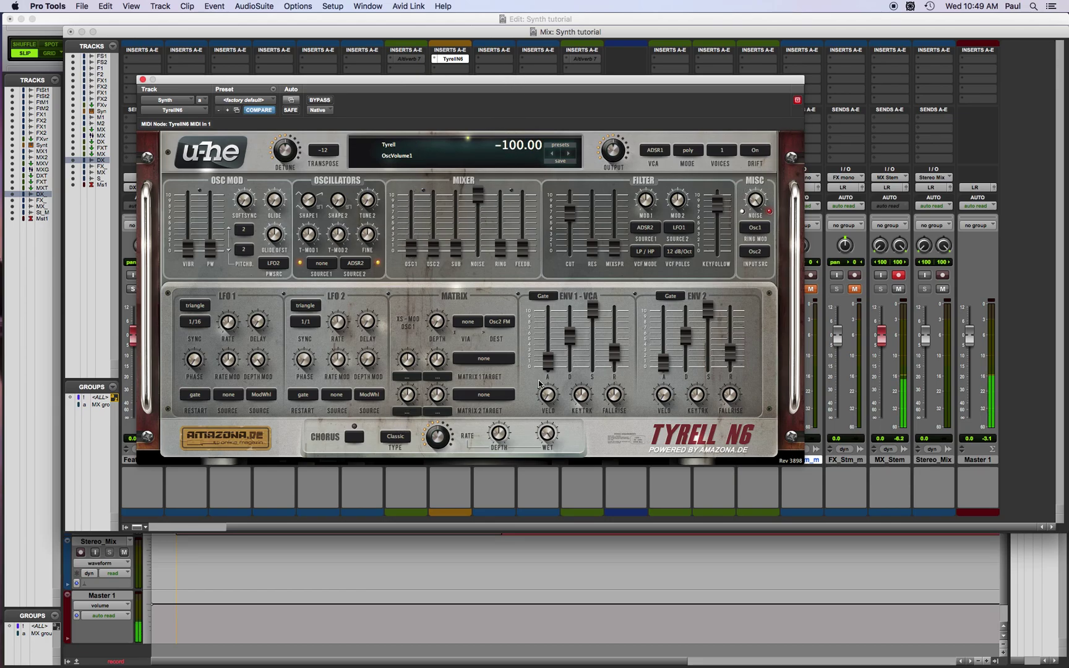
Sweep the noise colour knob back and forth to compare darker and brighter noise
mouse_move(757, 201)
left_mouse_down()
mouse_move(740, 249)
mouse_move(749, 218)
left_mouse_up()
scroll(756, 194, "up", 1)
scroll(755, 194, "up", 1)
left_click_drag(757, 203, 733, 328)
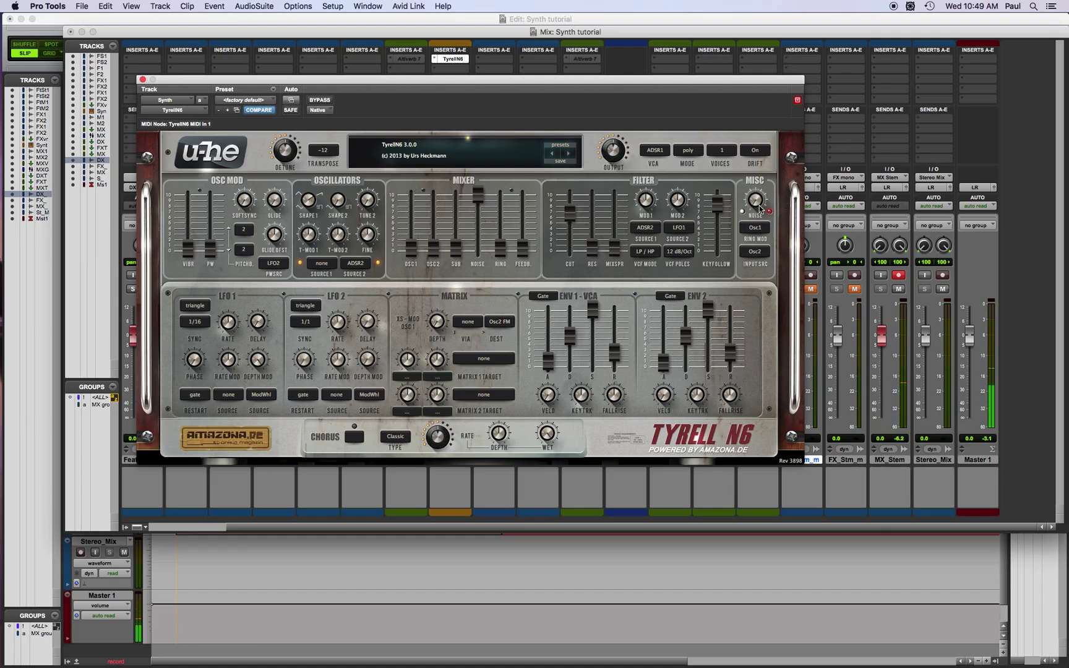
mouse_move(760, 204)
left_mouse_down()
mouse_move(765, 168)
mouse_move(751, 212)
left_mouse_up()
left_click_drag(760, 203, 757, 206)
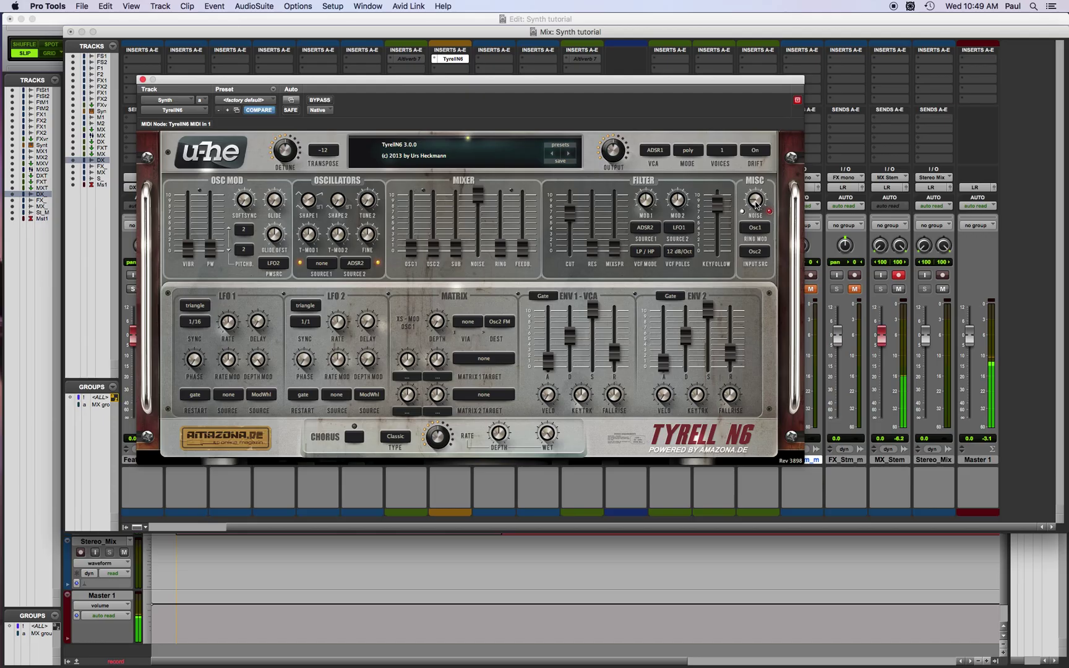
mouse_move(756, 205)
left_mouse_down()
mouse_move(774, 162)
mouse_move(766, 195)
left_mouse_up()
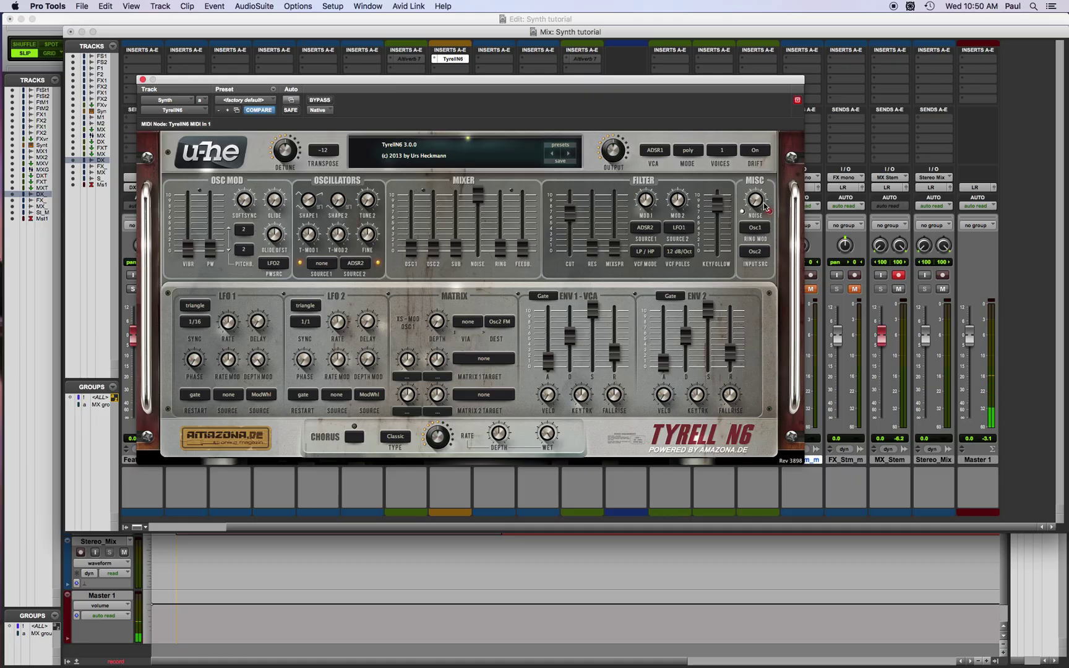
Lower the noise volume slightly, turn the noise colour to 3.00, and sweep it back down
mouse_move(477, 193)
left_mouse_down()
mouse_move(478, 210)
mouse_move(479, 197)
left_mouse_up()
mouse_move(758, 202)
left_click_drag(751, 210, 798, 124)
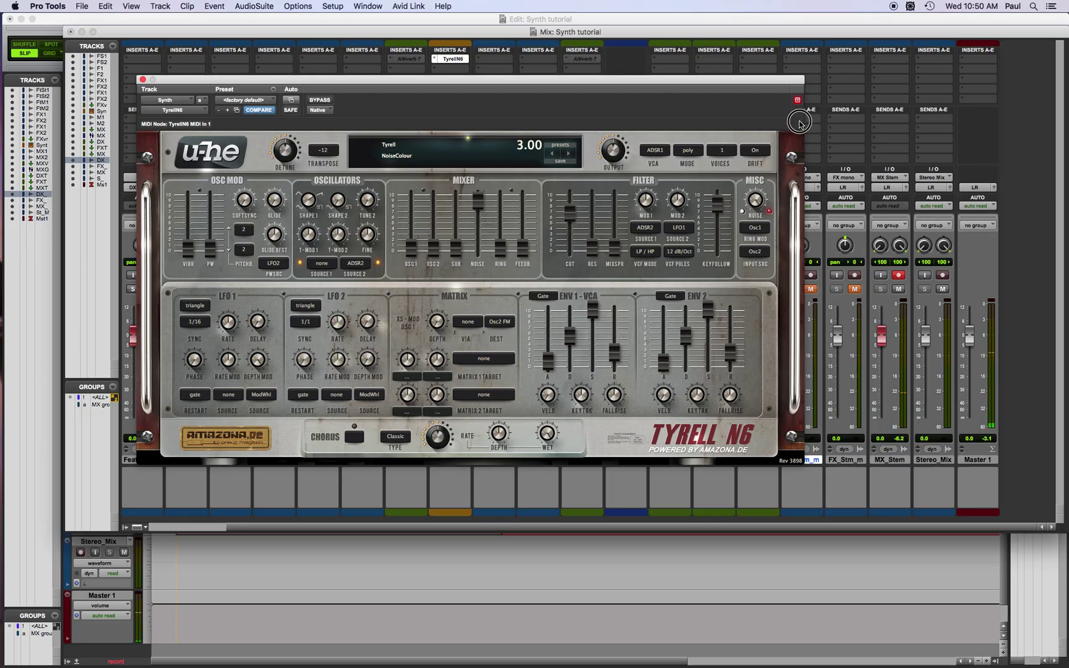
left_click_drag(768, 202, 752, 211)
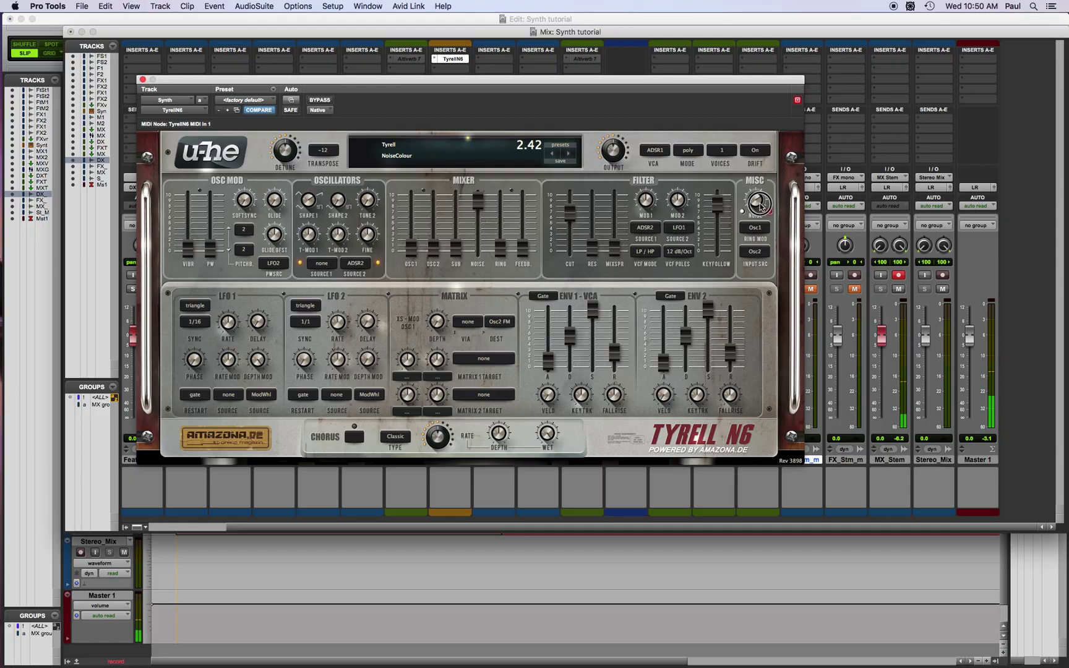
Blend a mid-level sub oscillator with noise at -7.50 and set the ENV 1 attack to 0.00
left_click_drag(456, 249, 483, 210)
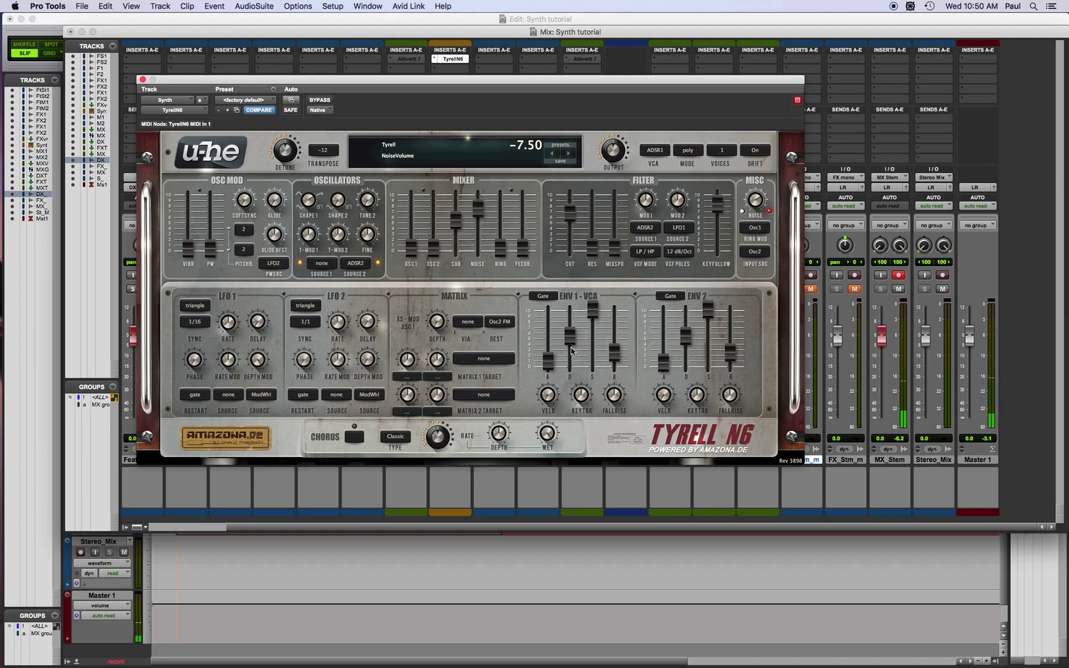
left_click_drag(548, 361, 546, 376)
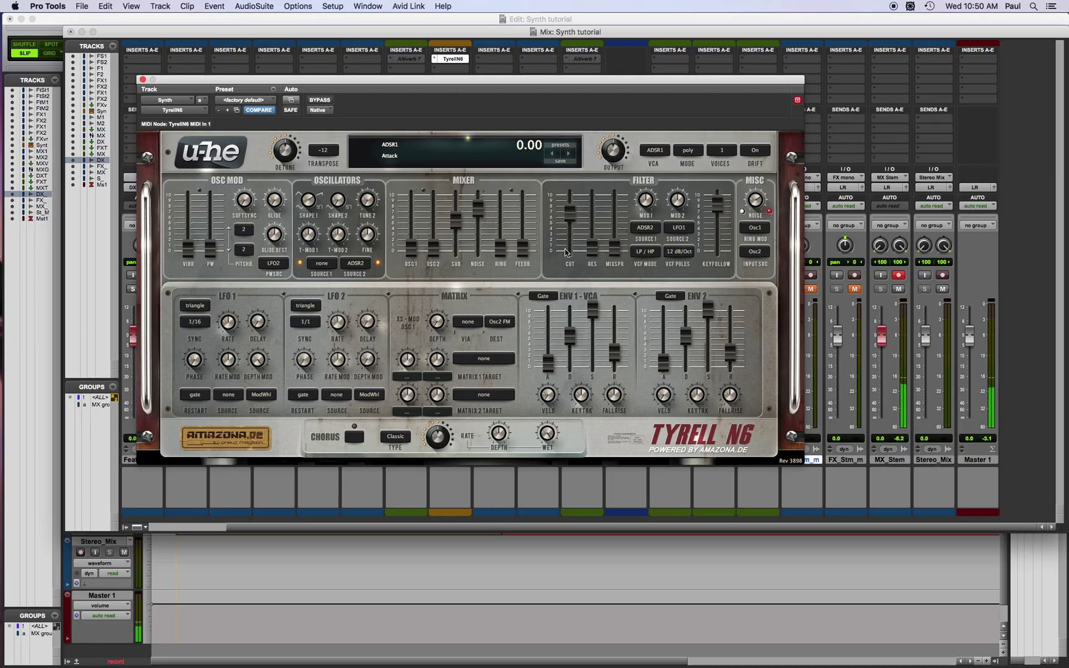
Lower the filter cutoff slightly and set the noise colour to 1.00
left_click(569, 212)
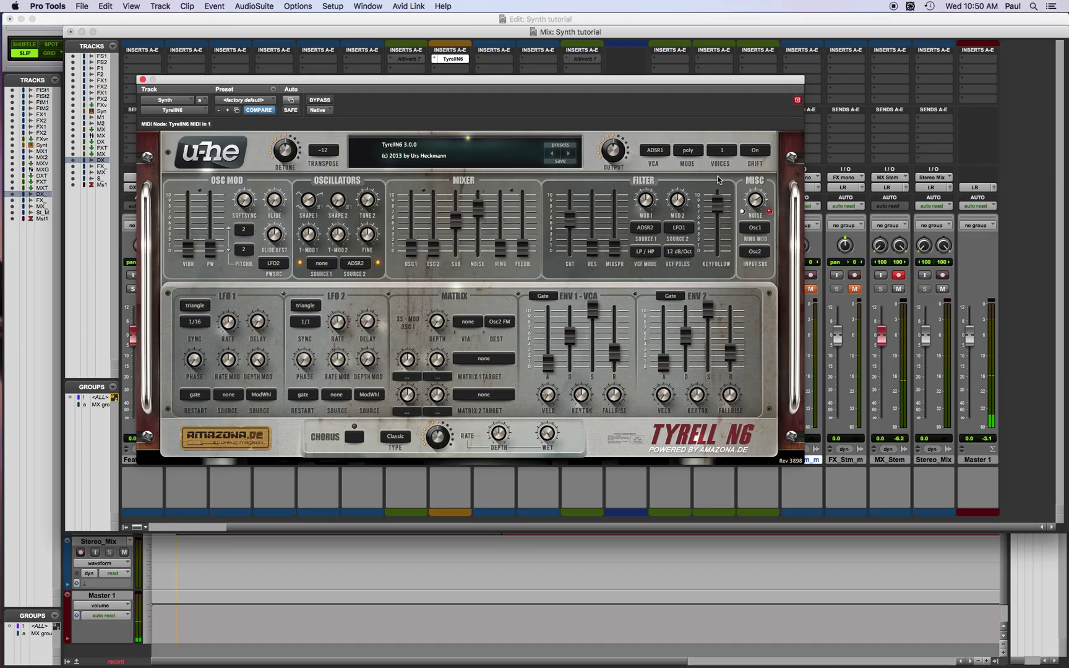
left_click(755, 202)
left_click_drag(762, 204, 748, 259)
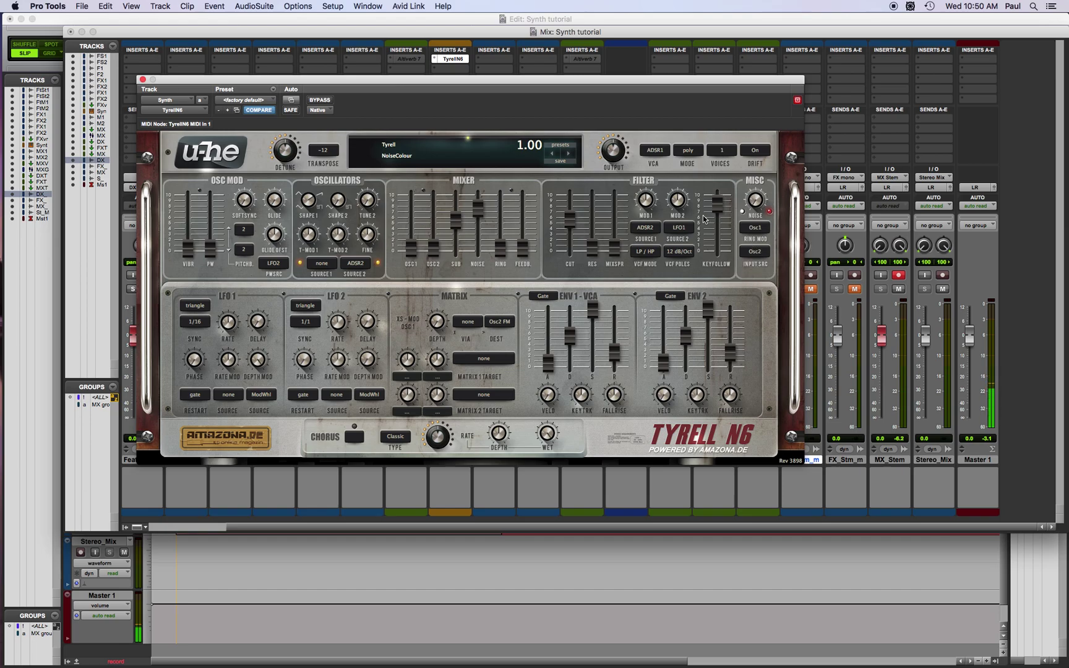
Examine the source options available for the ring modulator's two inputs
left_click(756, 228)
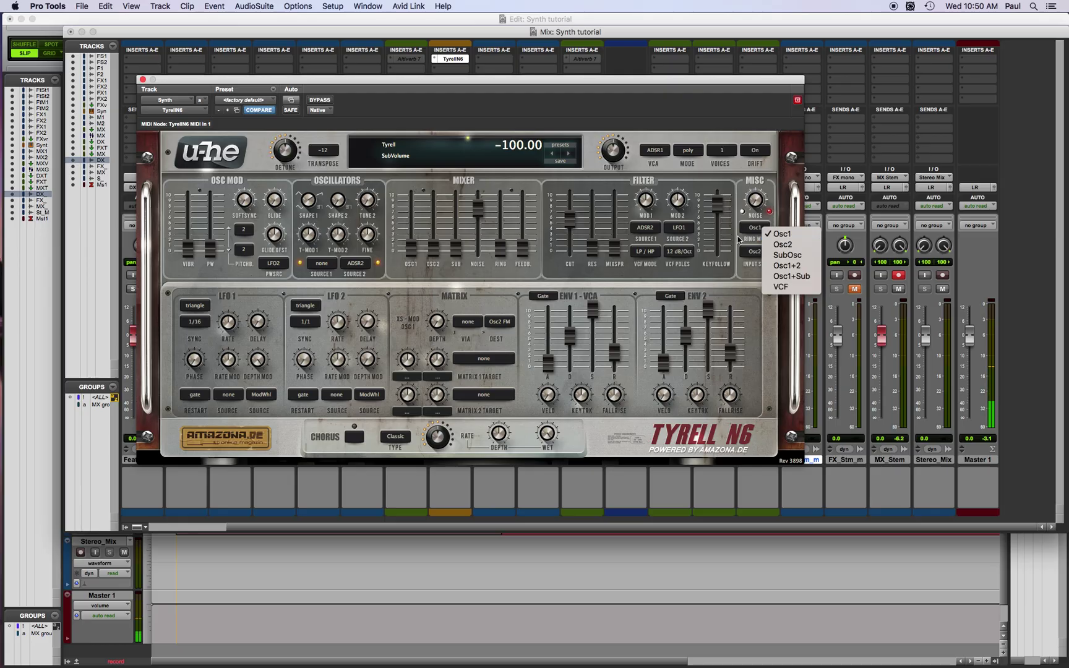
left_click(771, 233)
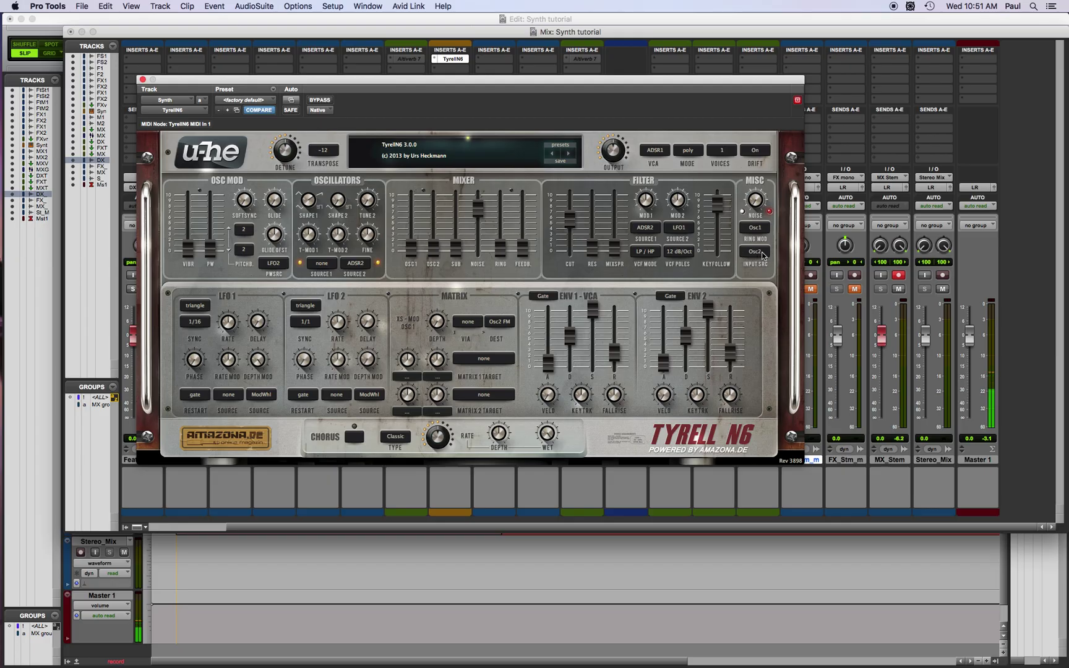
left_click(755, 257)
left_click(738, 269)
left_click(754, 227)
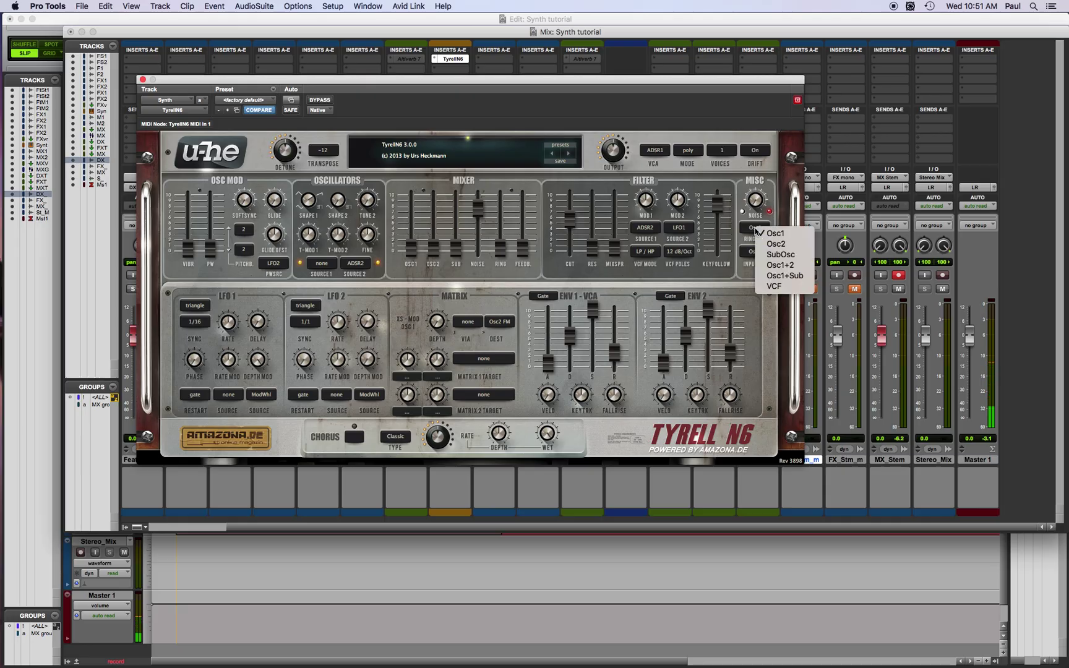
left_click(738, 275)
left_click(753, 253)
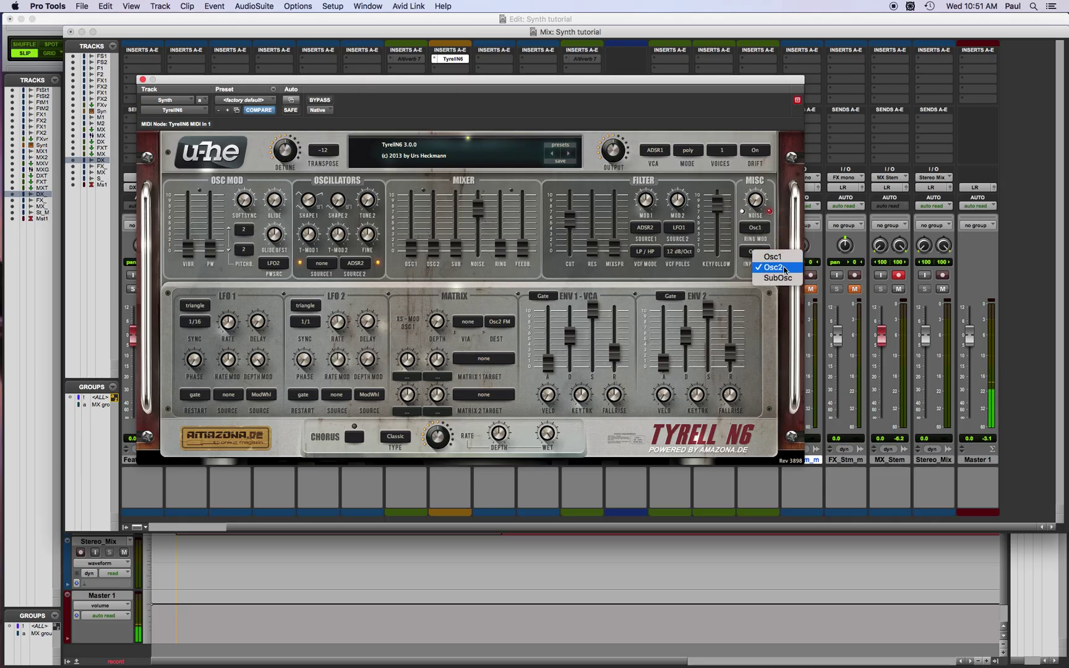
left_click(739, 272)
left_click(766, 234)
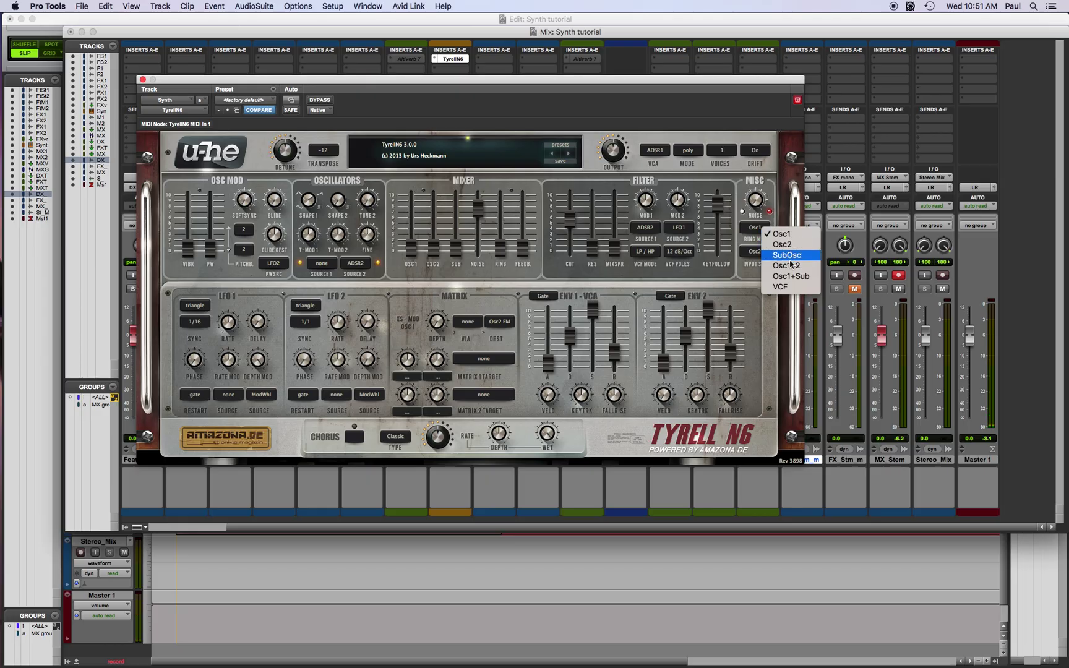
left_click(747, 269)
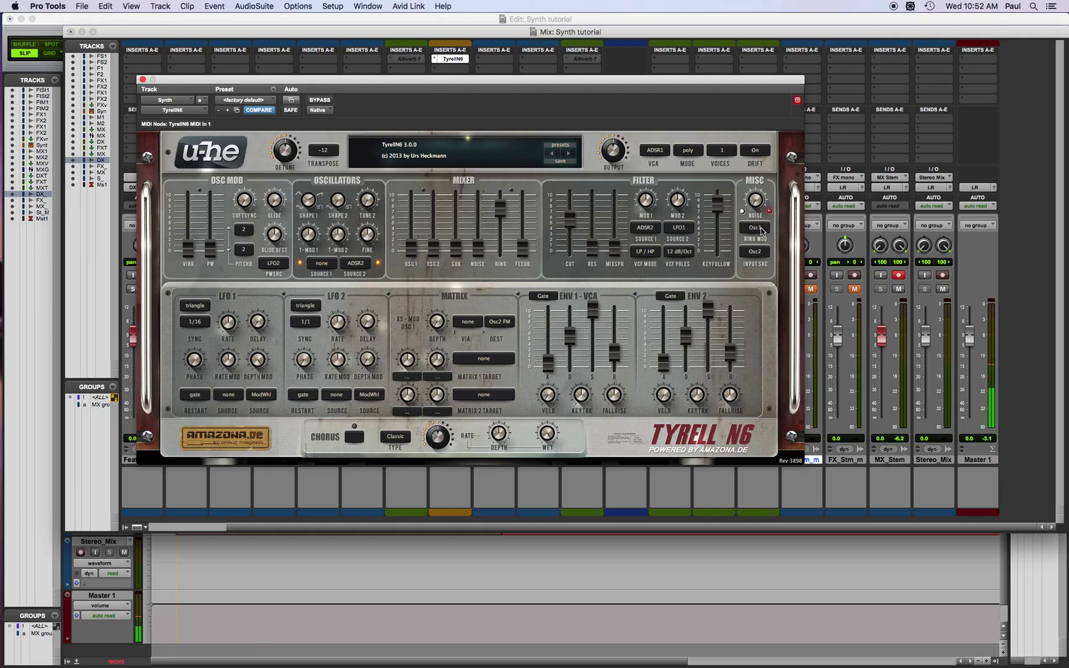
Raise the ring modulator volume slightly and sweep the second oscillator's tuning, ending at 0.00
left_click_drag(501, 210, 498, 207)
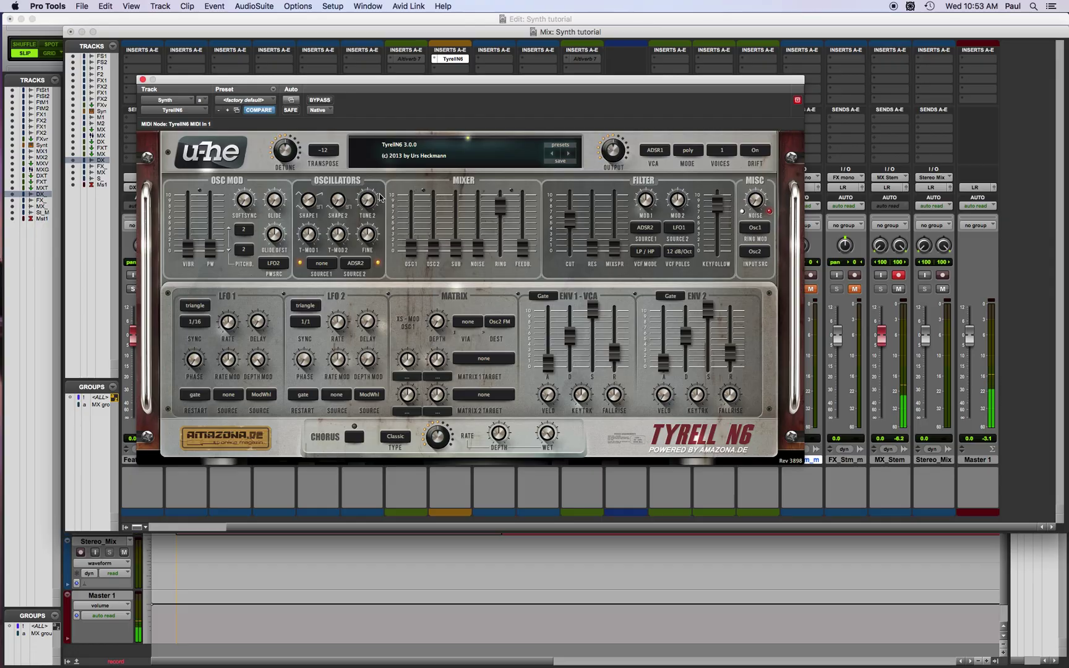
left_click_drag(369, 201, 369, 199)
left_click_drag(372, 205, 367, 252)
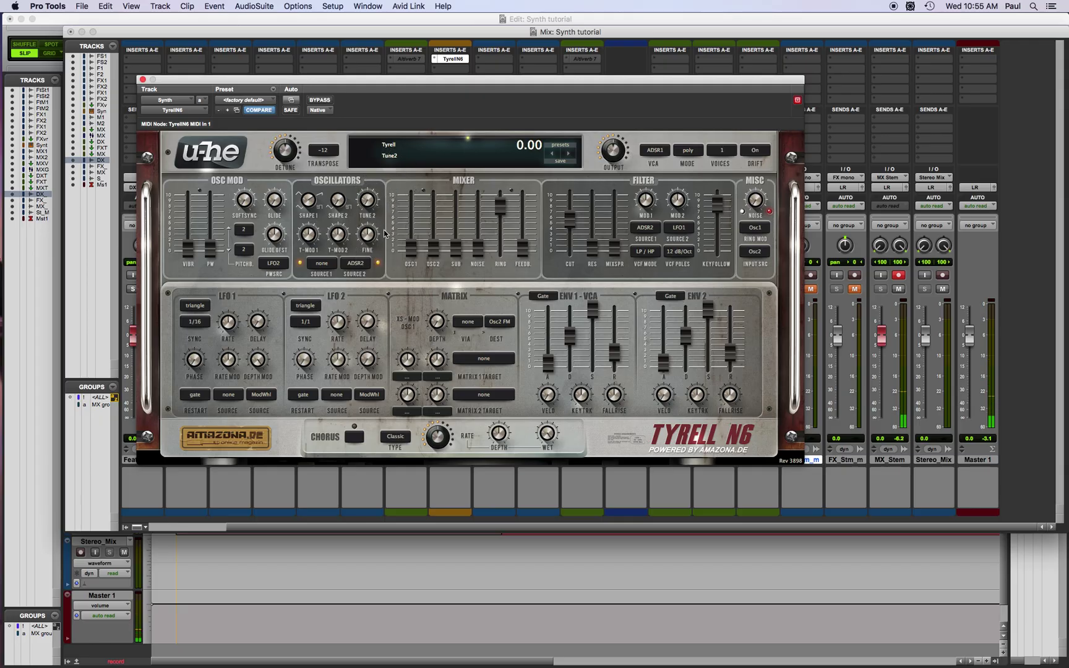
Replace the ring modulator with Osc1 in the mixer and open the filter cutoff fully
left_click_drag(501, 204, 501, 250)
left_click_drag(411, 250, 427, 163)
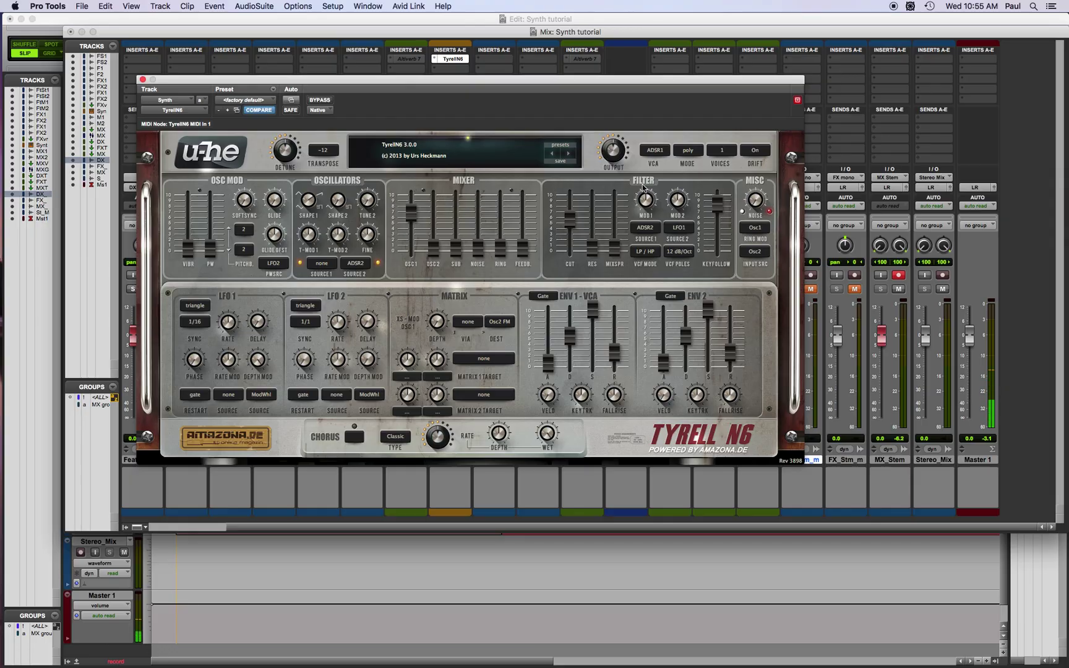
left_click_drag(569, 218, 570, 144)
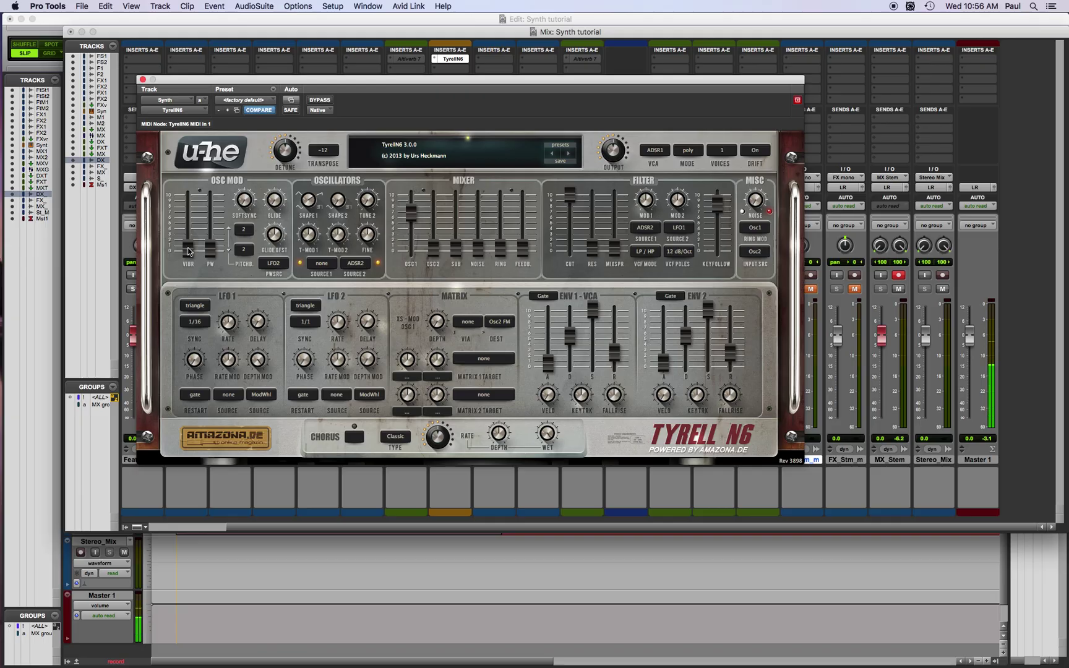
Raise the oscillator vibrato amount first slightly, then to a strong level of about 7
left_click_drag(188, 255, 193, 228)
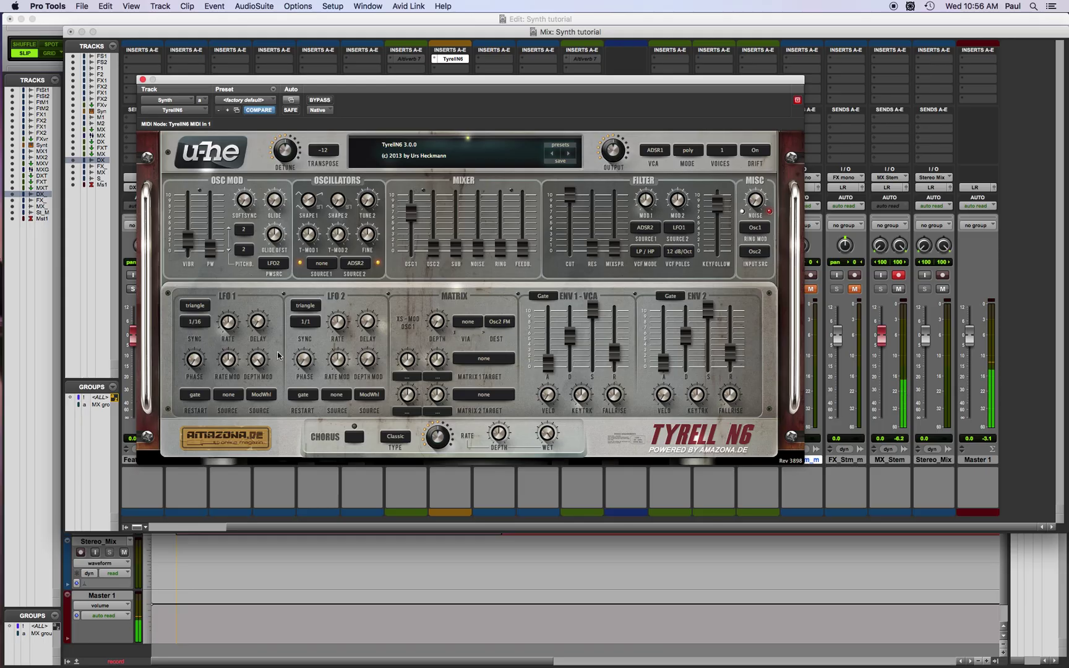
left_click_drag(188, 238, 195, 167)
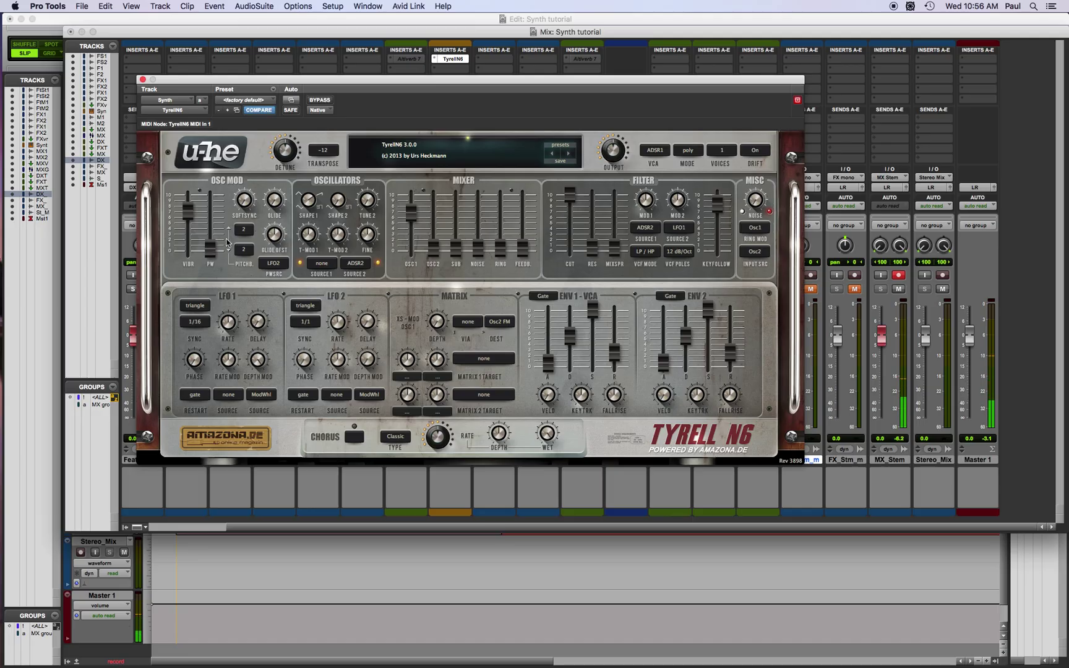
Raise the oscillator PW modulation to about mid-range, try Osc2 in place of Osc1, and set Osc1 volume to -23.00
left_click_drag(212, 252, 214, 182)
left_click_drag(418, 221, 417, 313)
left_click_drag(435, 248, 414, 164)
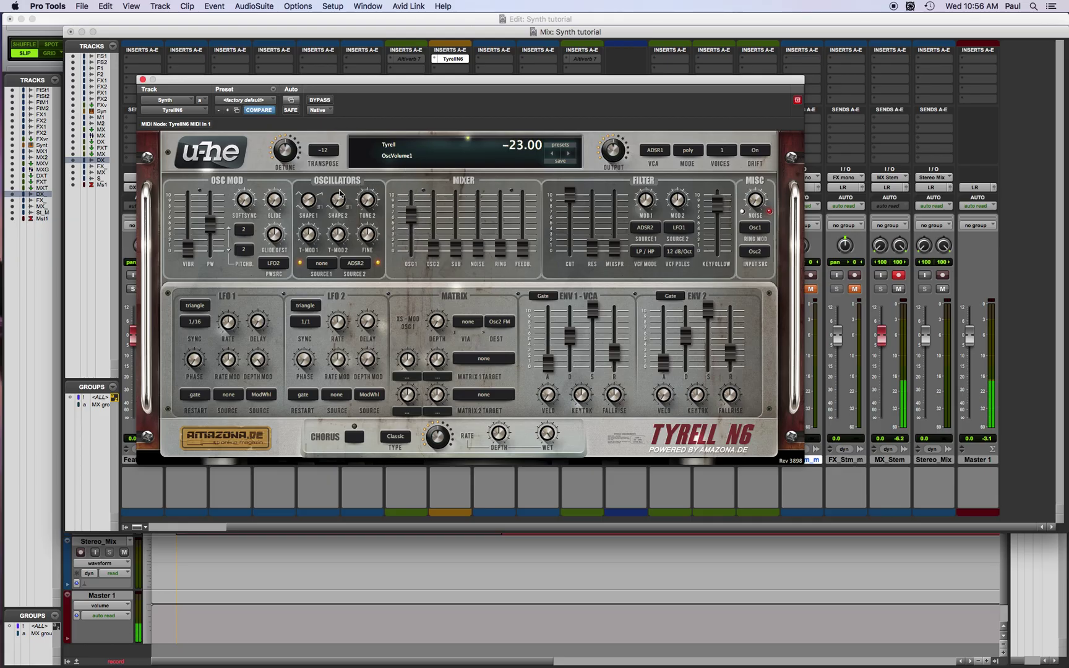
Adjust the first oscillator's shape and raise the oscillator PW modulation to about 8
left_click_drag(214, 229, 213, 222)
left_click_drag(308, 204, 321, 154)
left_click_drag(211, 222, 214, 203)
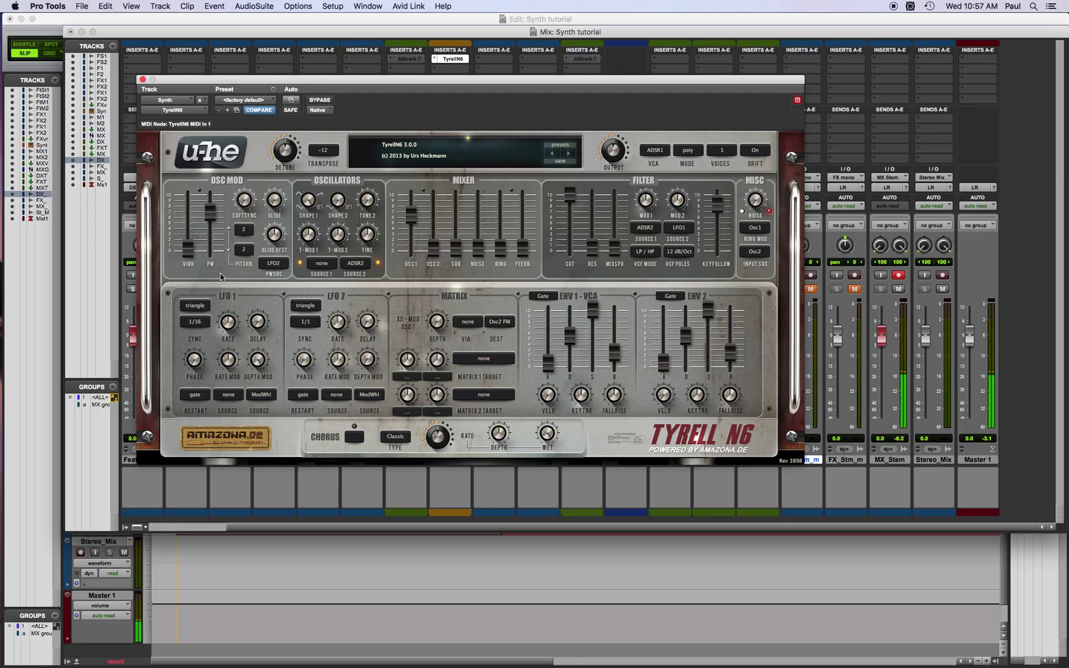
left_click_drag(213, 211, 214, 198)
Try the sine waveform on LFO 2 and return it to triangle
left_click(378, 394)
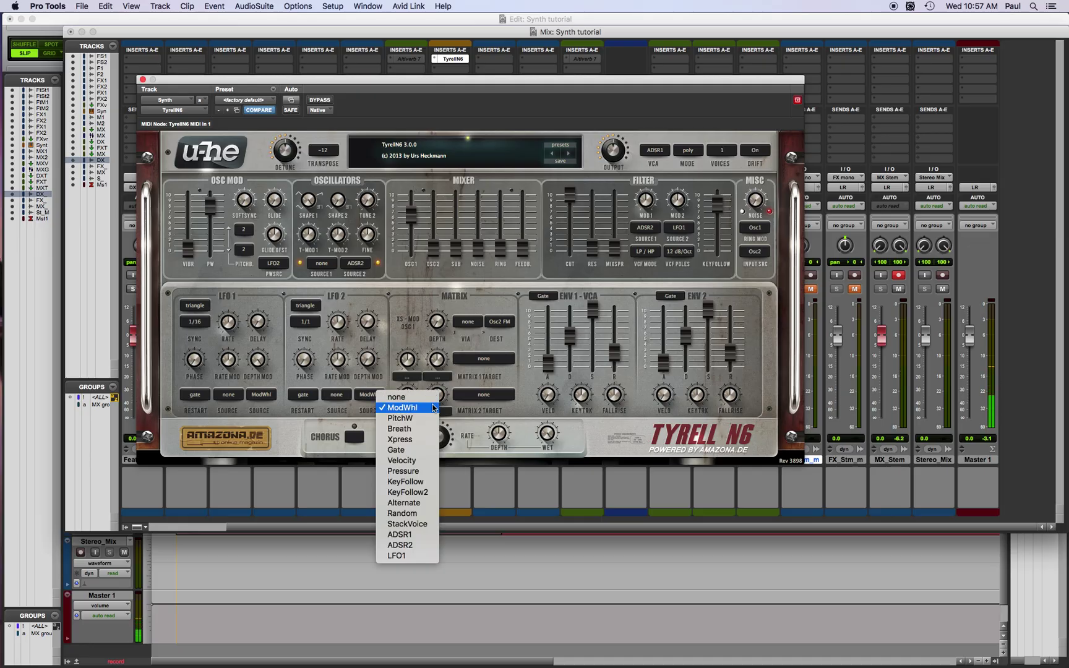
left_click(371, 381)
left_click(311, 306)
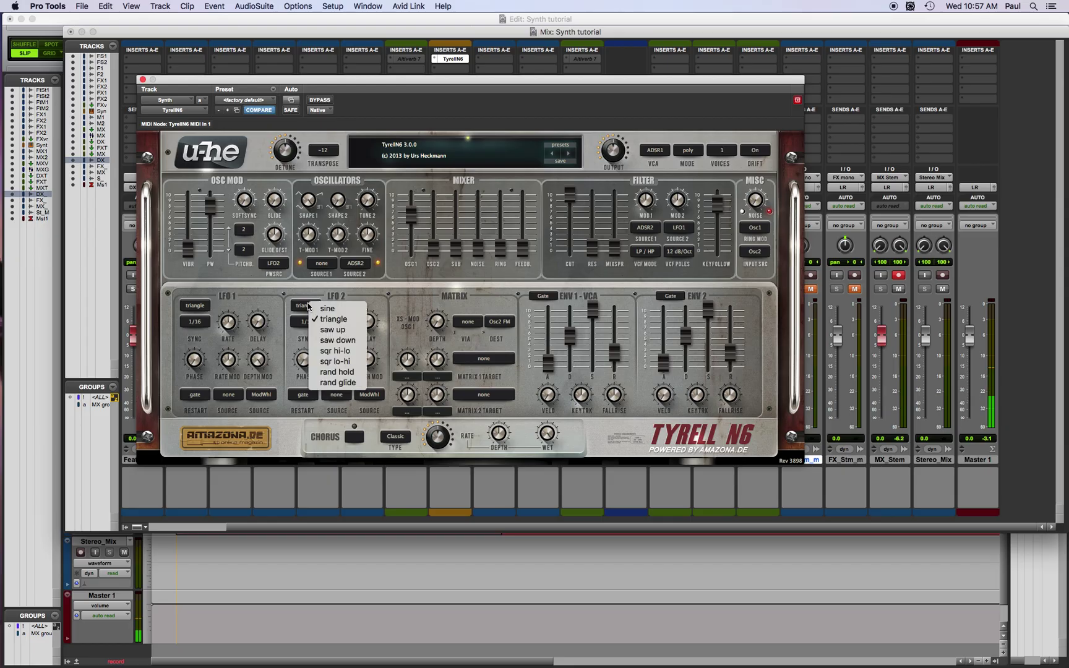
left_click(341, 310)
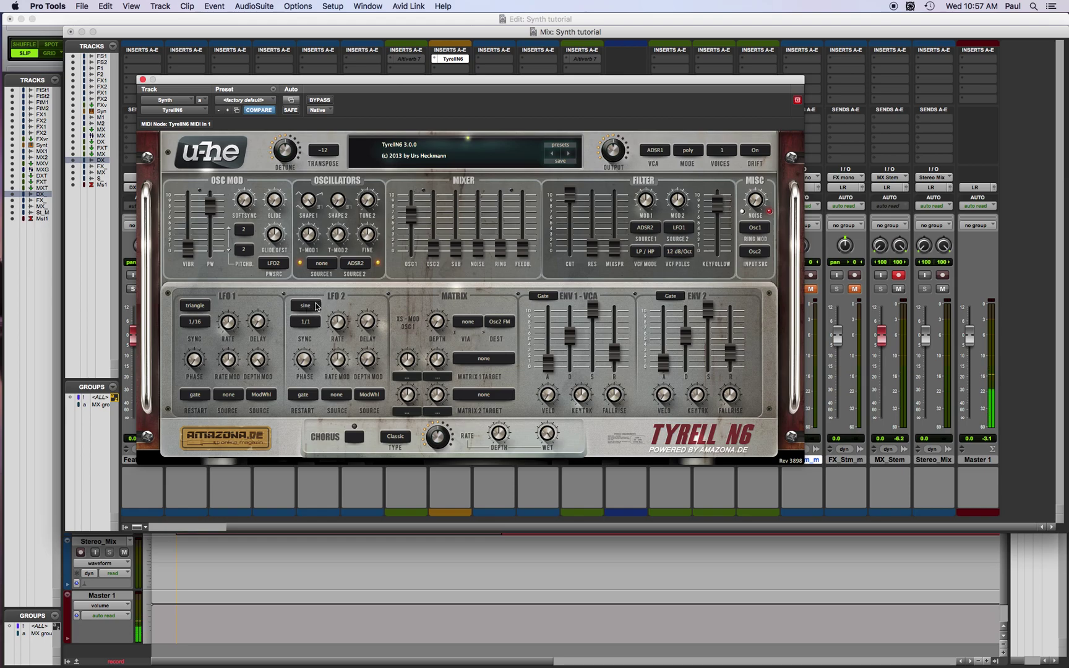
left_click(316, 309)
left_click(332, 319)
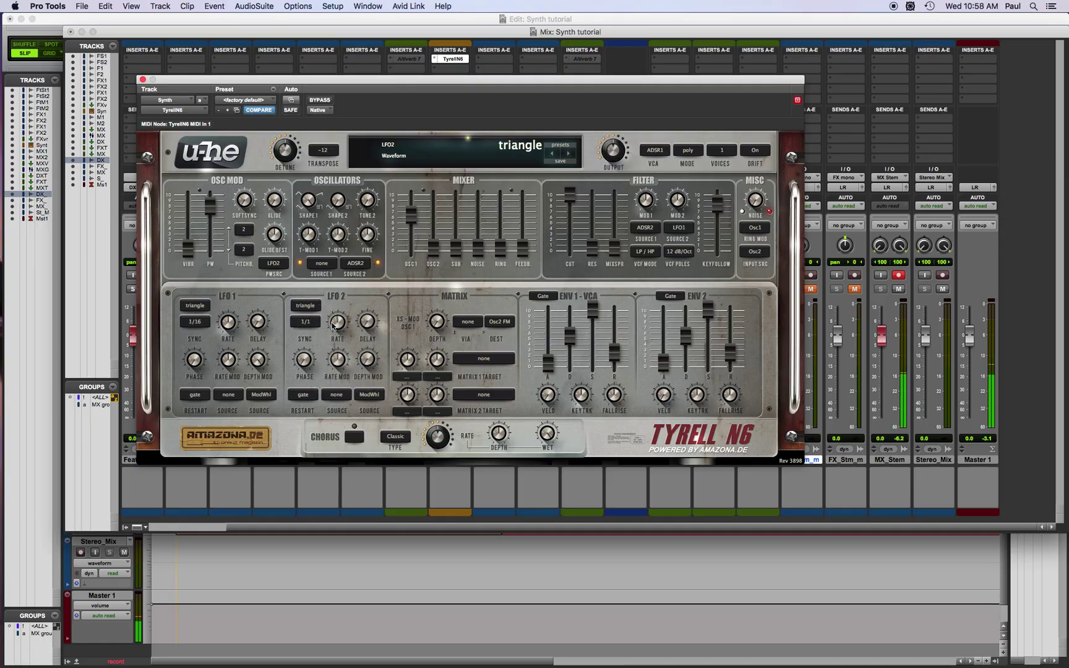
Set LFO 2 to saw up with a rate of 1.70, and compare it with saw down before returning to saw up
left_click(300, 312)
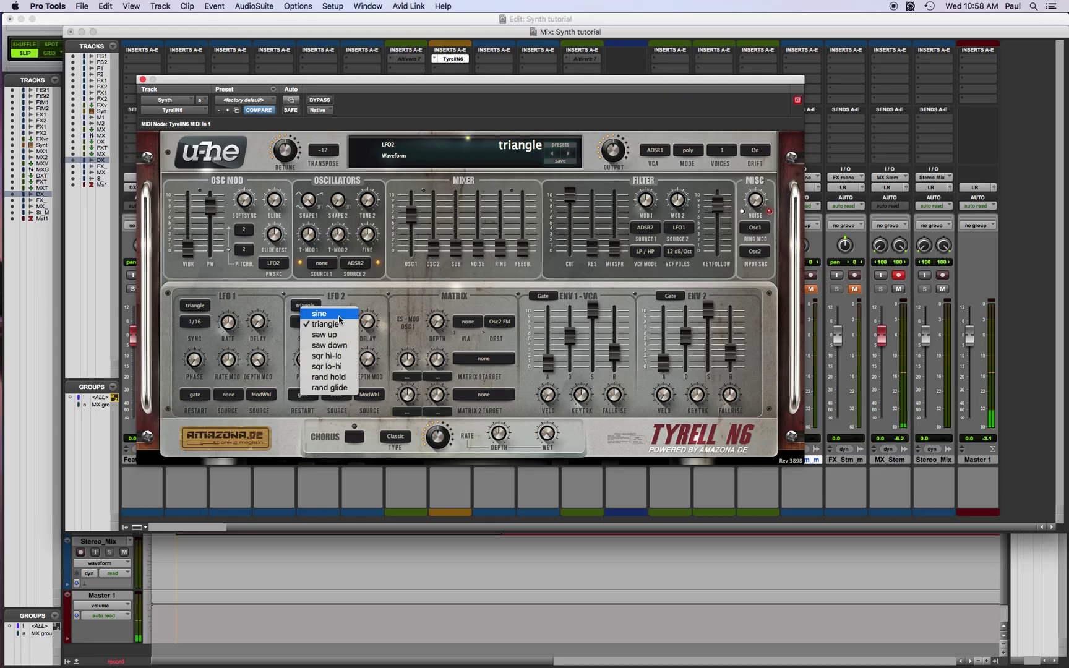
left_click(354, 332)
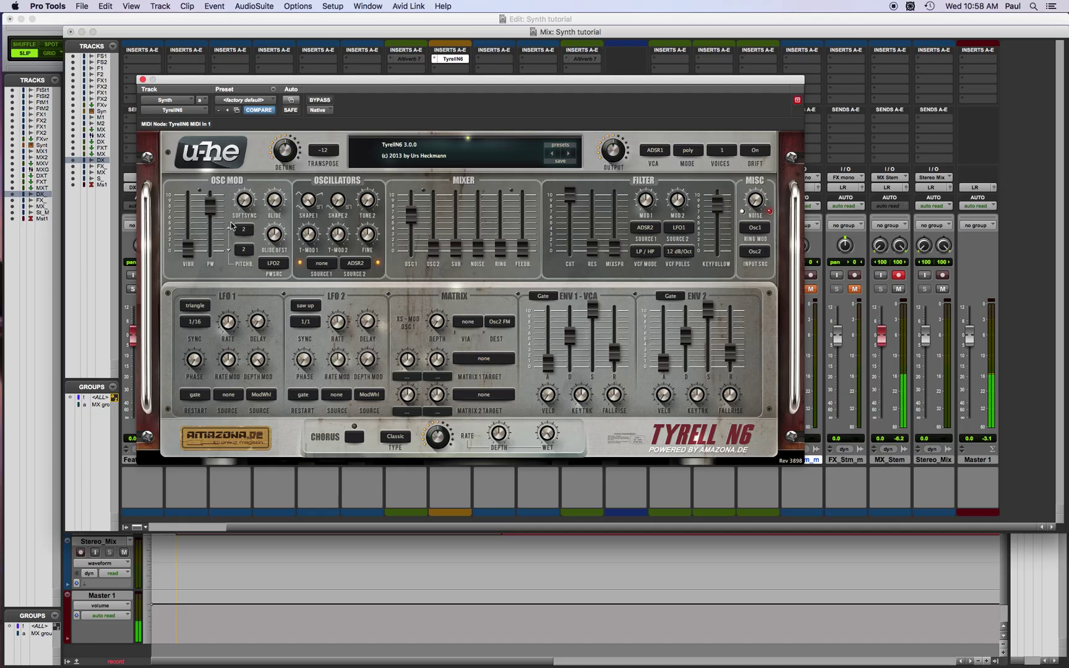
left_click_drag(336, 323, 345, 315)
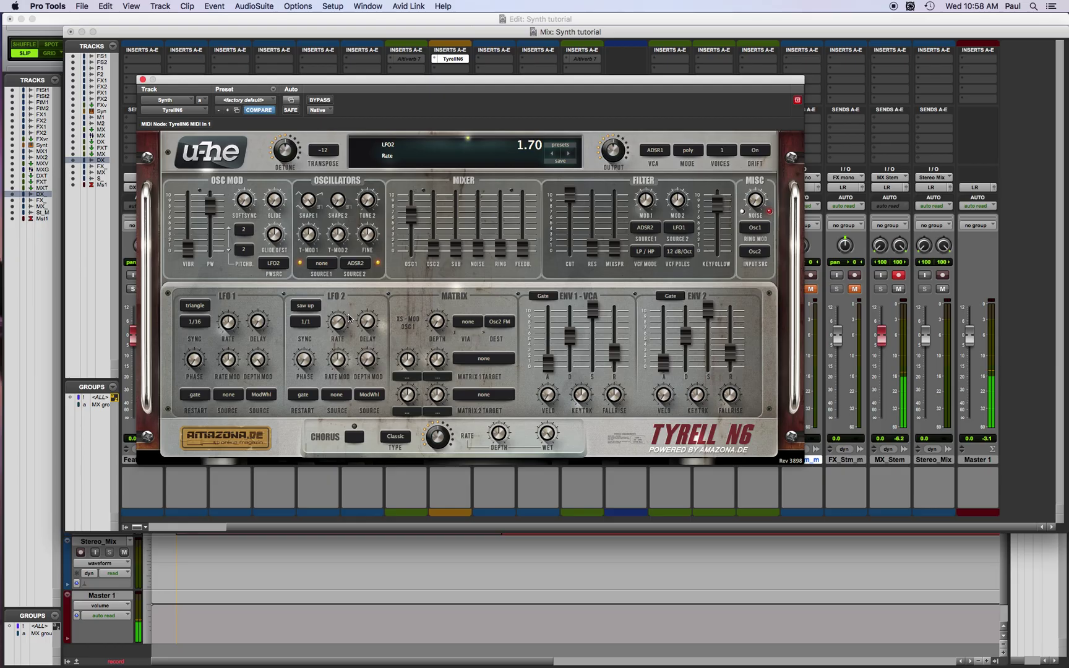
left_click(305, 306)
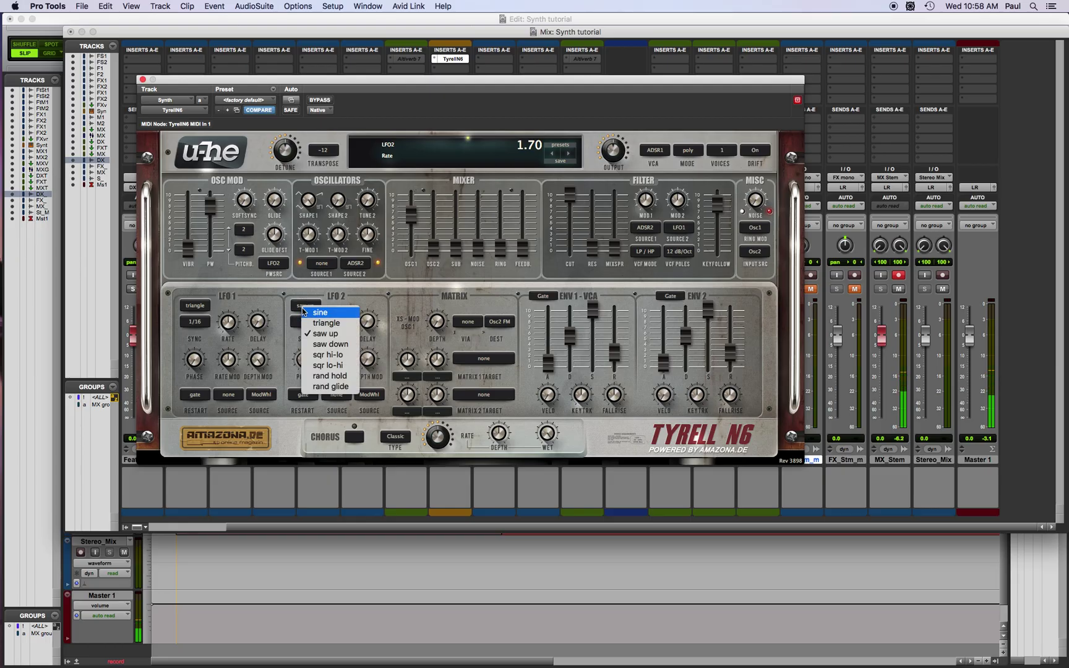
left_click(331, 342)
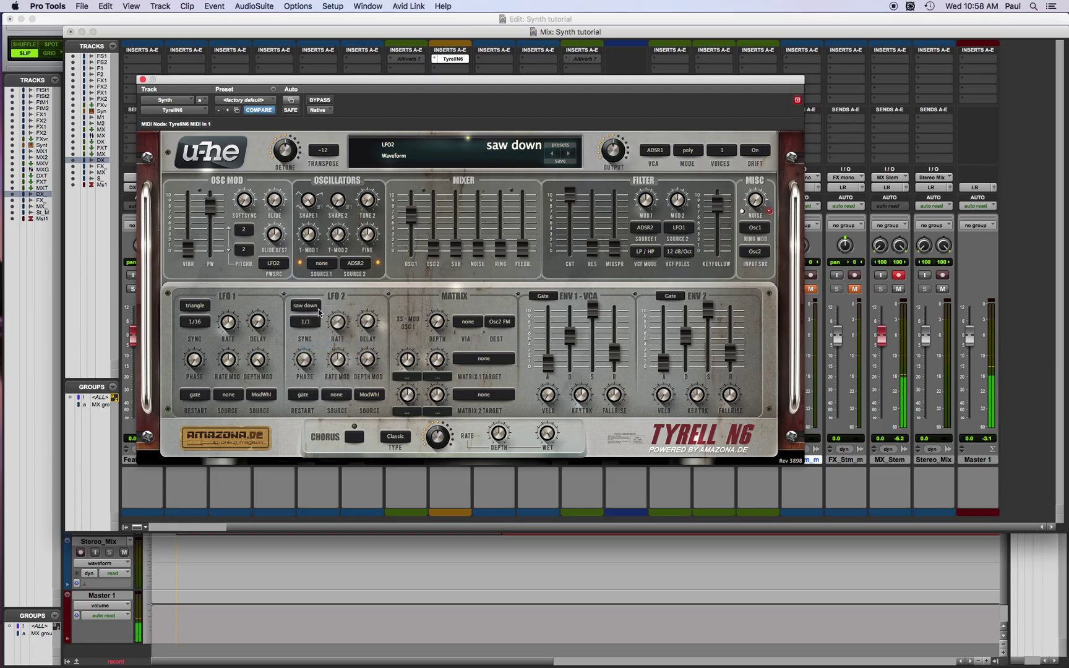
left_click(305, 306)
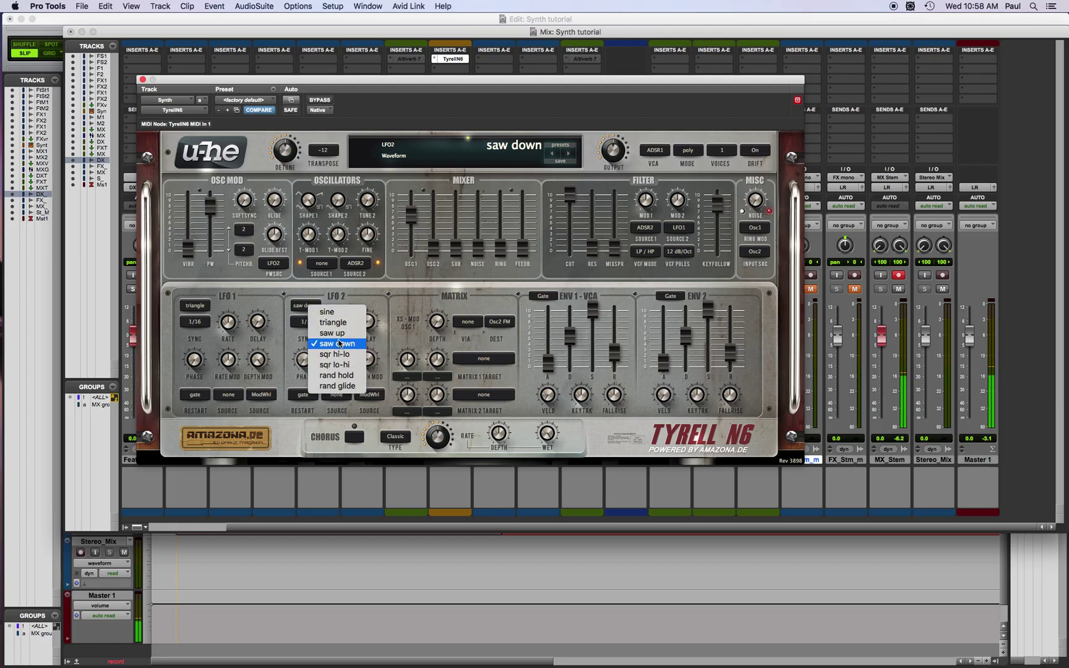
left_click(341, 333)
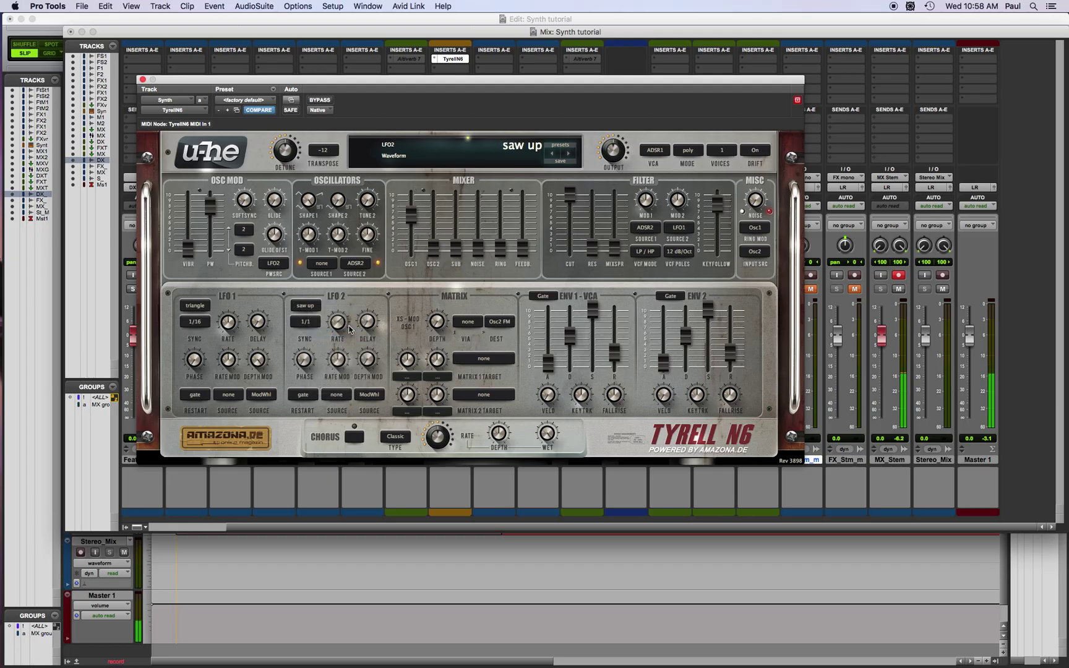
Set LFO 2's waveform to sqr hi-lo and its rate to 0.60
left_click(306, 305)
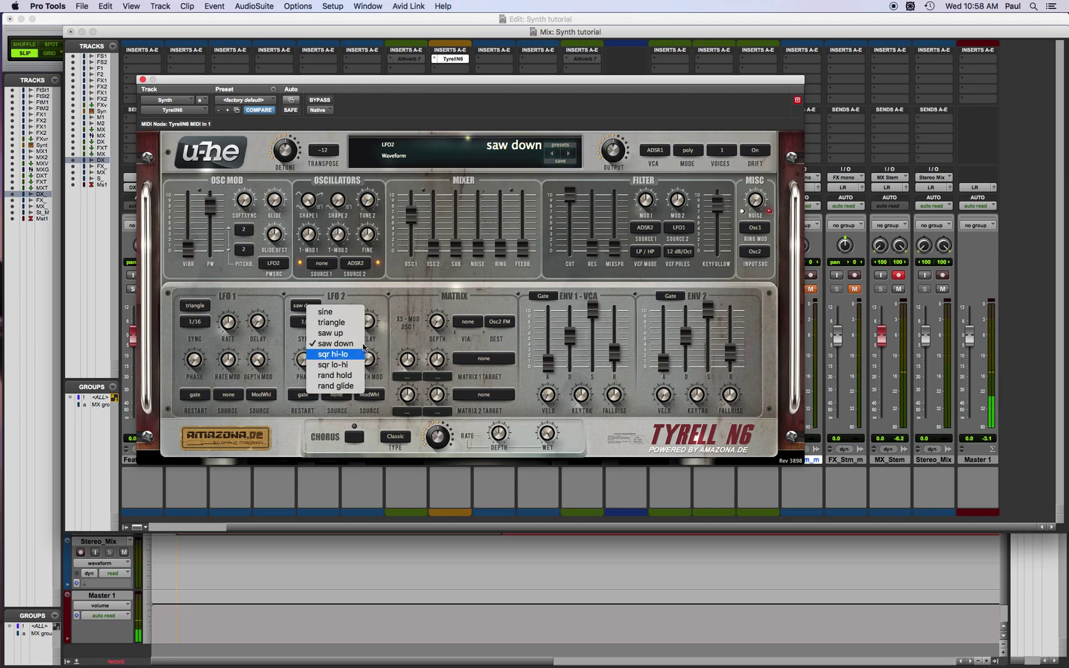
left_click(360, 352)
mouse_move(340, 326)
left_mouse_down()
mouse_move(340, 317)
mouse_move(340, 330)
left_mouse_up()
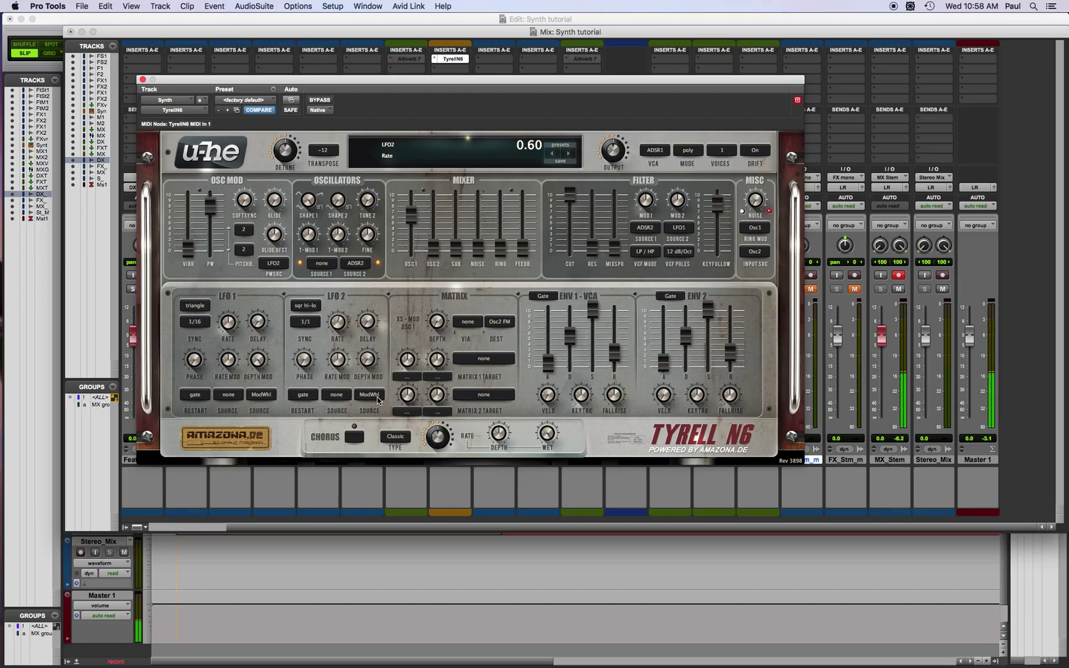
Switch LFO 2's waveform to sqr lo-hi and sweep its depth modulation, ending at 0.00
scroll(306, 305, "down", 1)
left_click_drag(336, 331, 336, 319)
left_click_drag(368, 360, 387, 309)
left_click_drag(368, 365, 337, 436)
Set LFO 2's waveform to rand hold with a faster rate, and set its depth modulation to 31.00
left_click(315, 305)
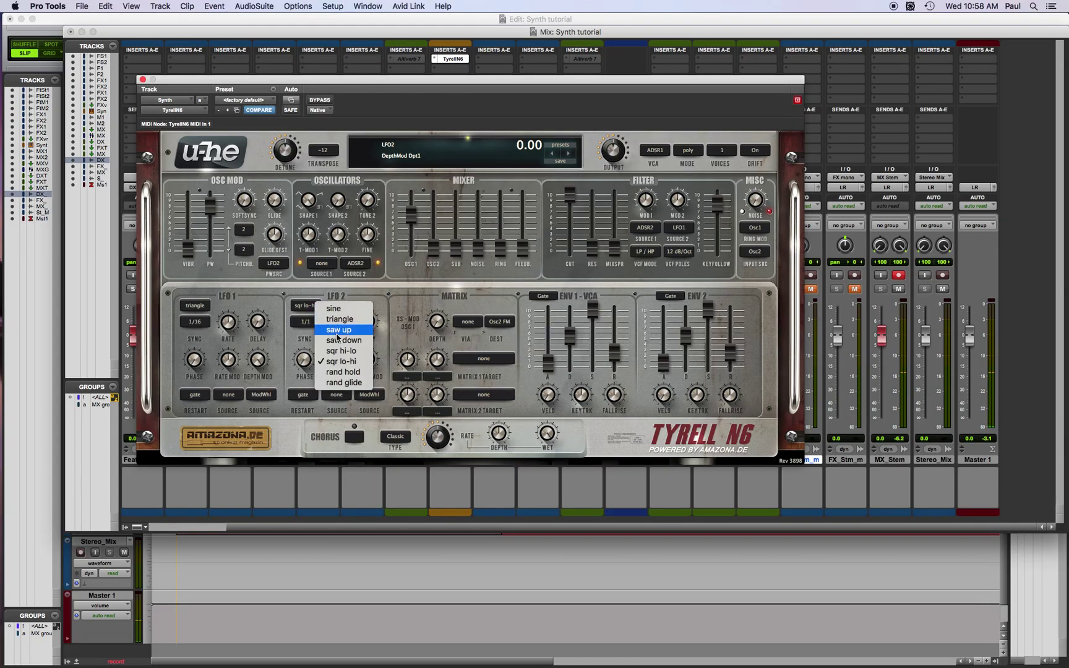
left_click(346, 372)
left_click_drag(337, 326, 342, 313)
left_click_drag(369, 363, 382, 319)
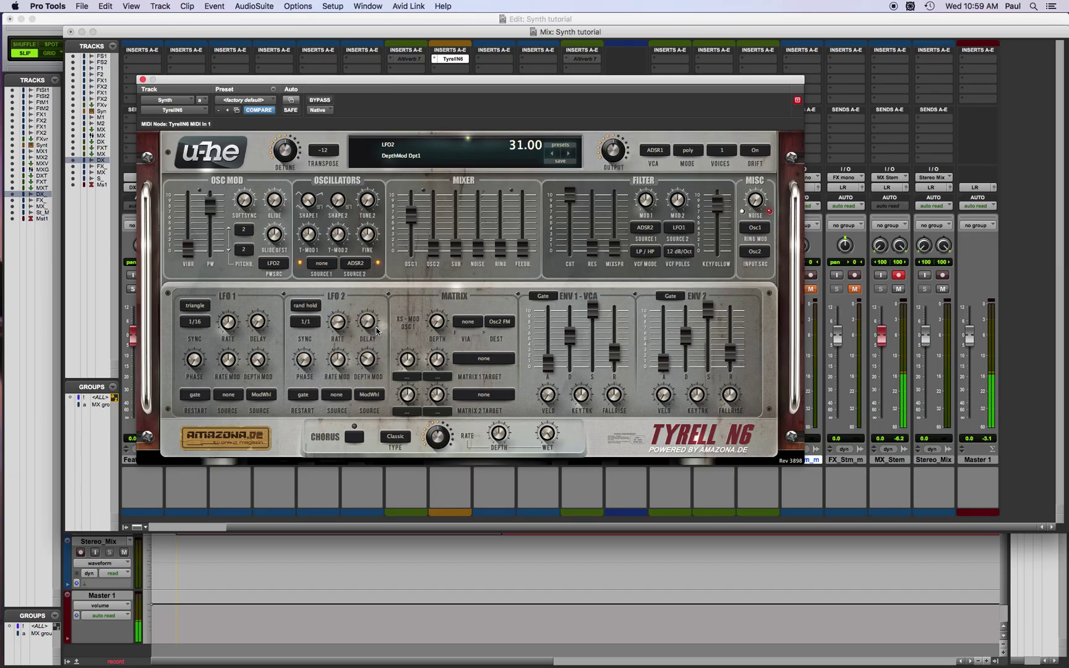
Try the rand glide waveform on LFO 2, return it to triangle and raise its rate slightly
left_click(307, 306)
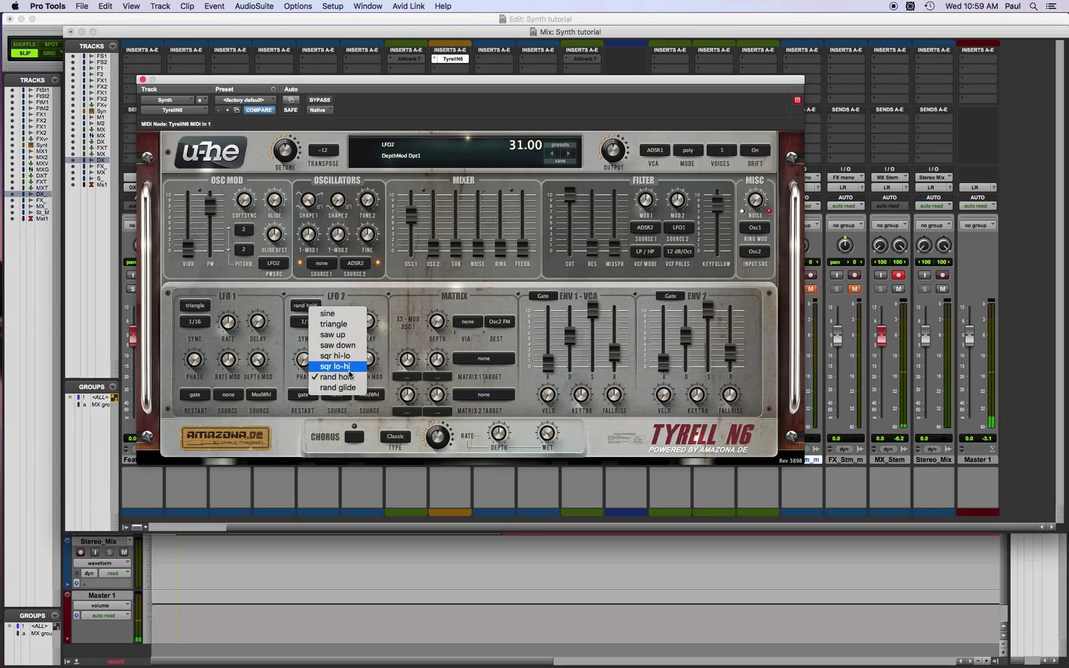
left_click(337, 387)
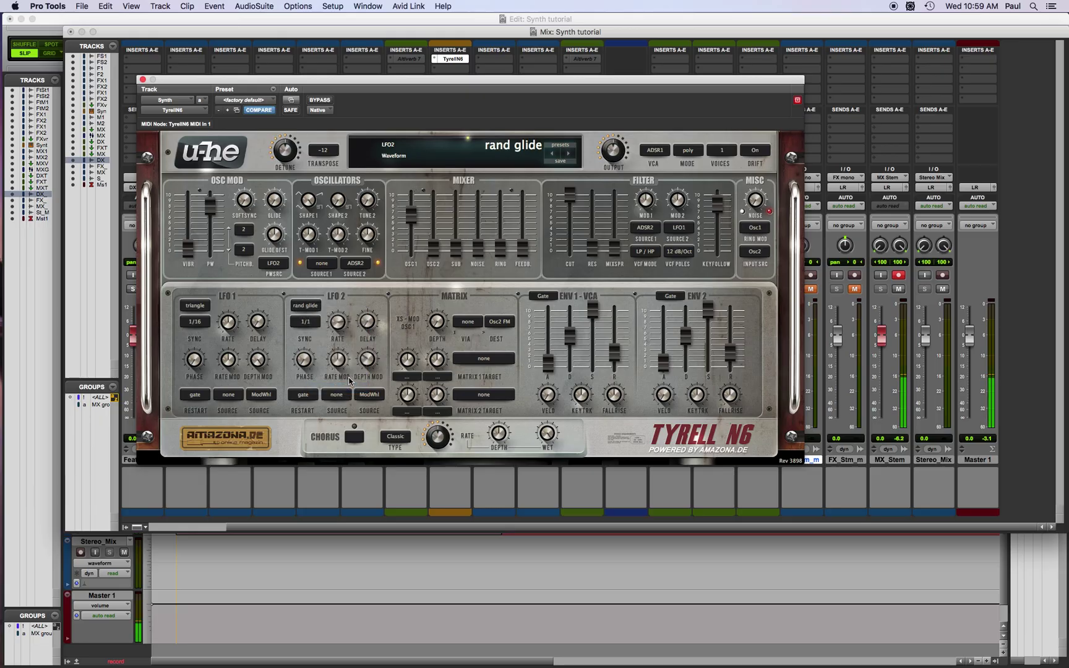
left_click(310, 310)
left_click(383, 304)
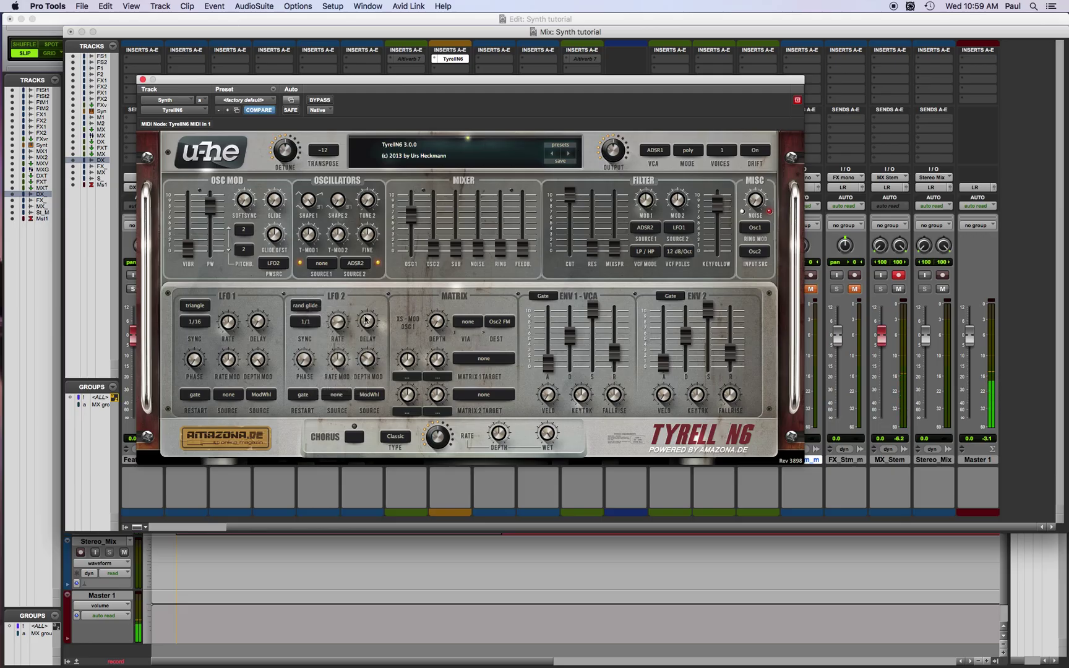
left_click(309, 307)
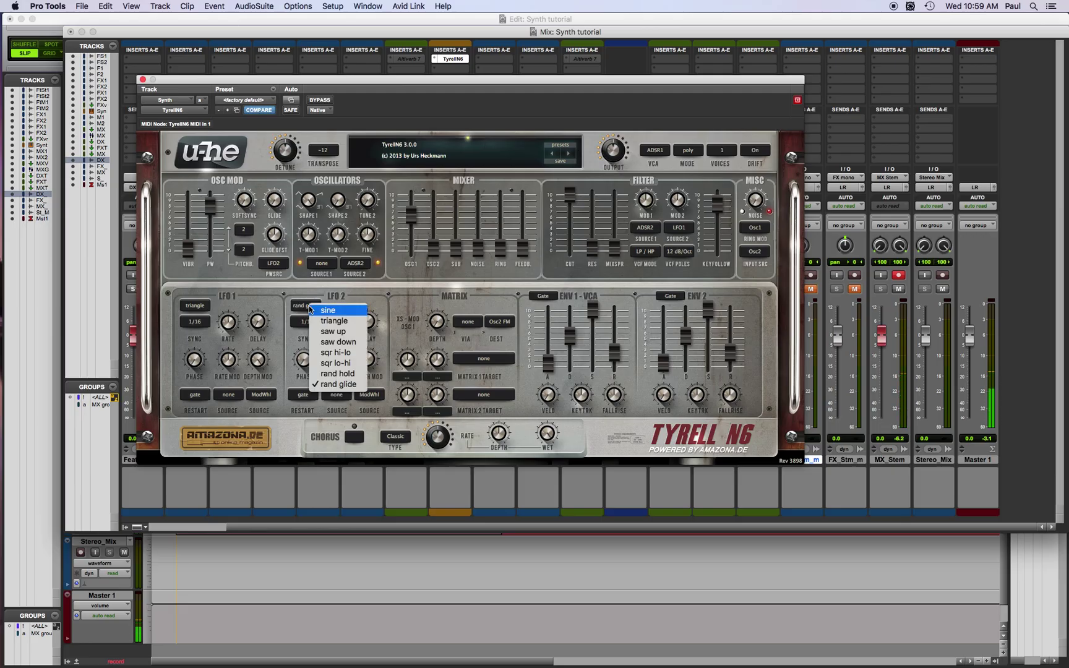
left_click(353, 322)
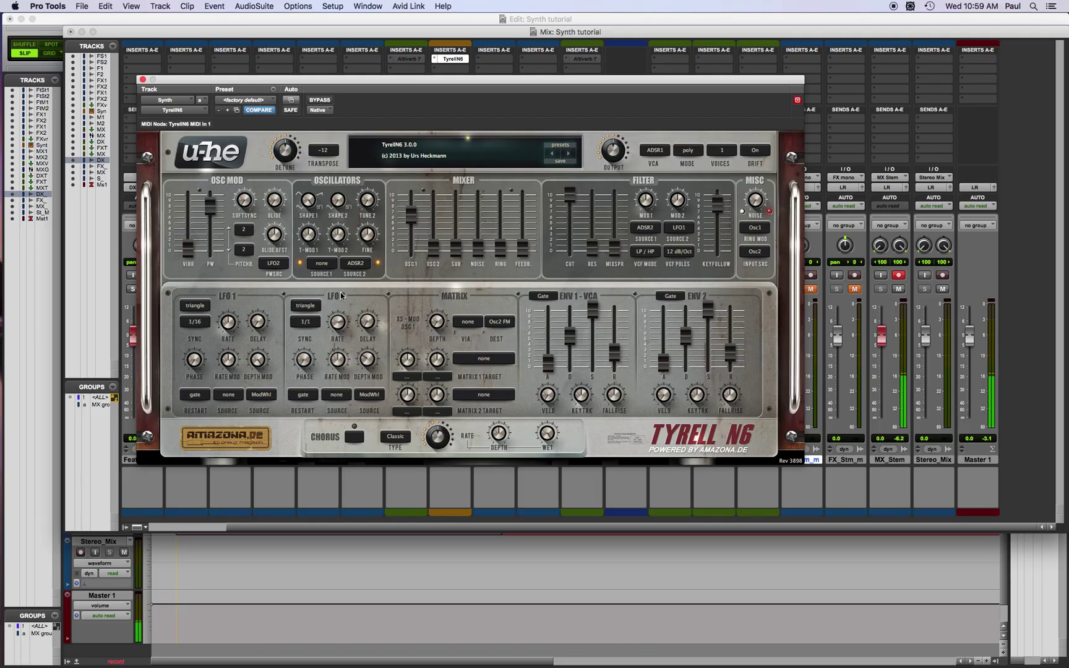
mouse_move(350, 327)
left_mouse_down()
mouse_move(334, 354)
mouse_move(325, 328)
mouse_move(350, 323)
left_mouse_up()
Set LFO 2's waveform to rand glide and adjust its depth modulation
left_click(307, 306)
left_click(337, 381)
left_click_drag(370, 365, 328, 364)
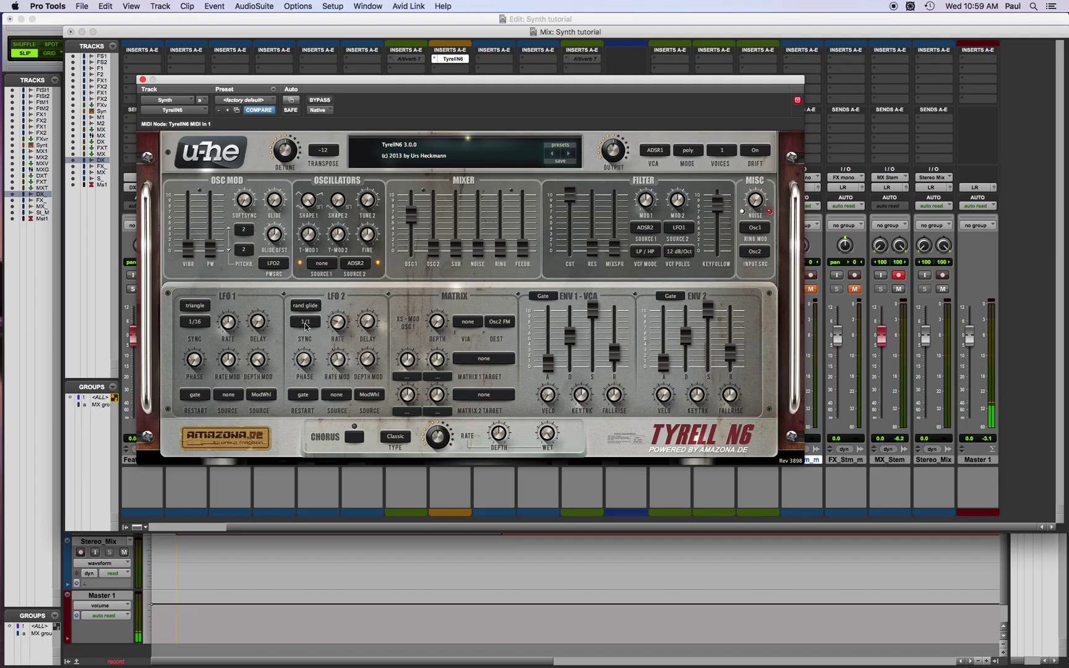
Lower the oscillator PW modulation to 0.00 and raise the vibrato amount to about 6
left_click_drag(212, 254, 211, 279)
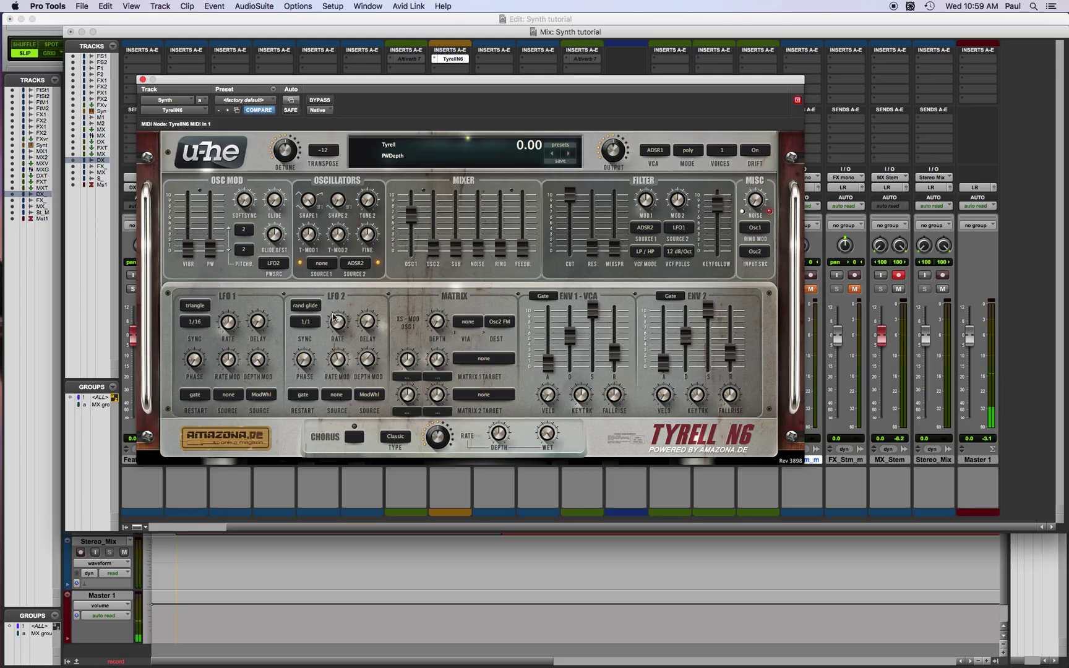
left_click_drag(188, 251, 191, 207)
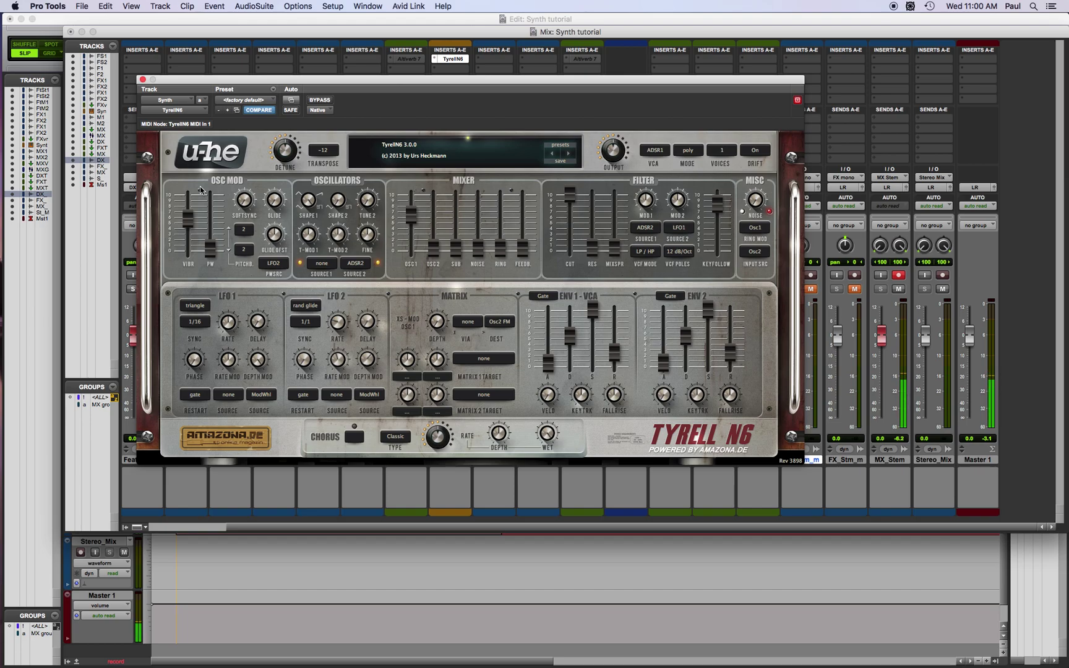
Step LFO 1's waveform through sine and saw up, ending on saw down
left_click(319, 304)
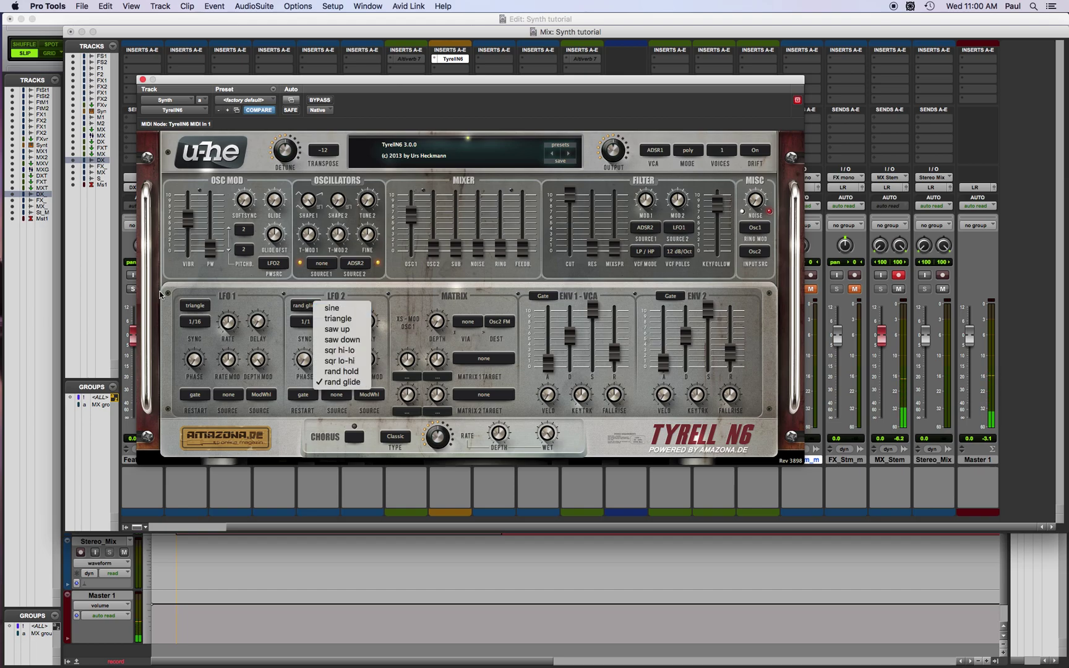
left_click(195, 313)
left_click(197, 305)
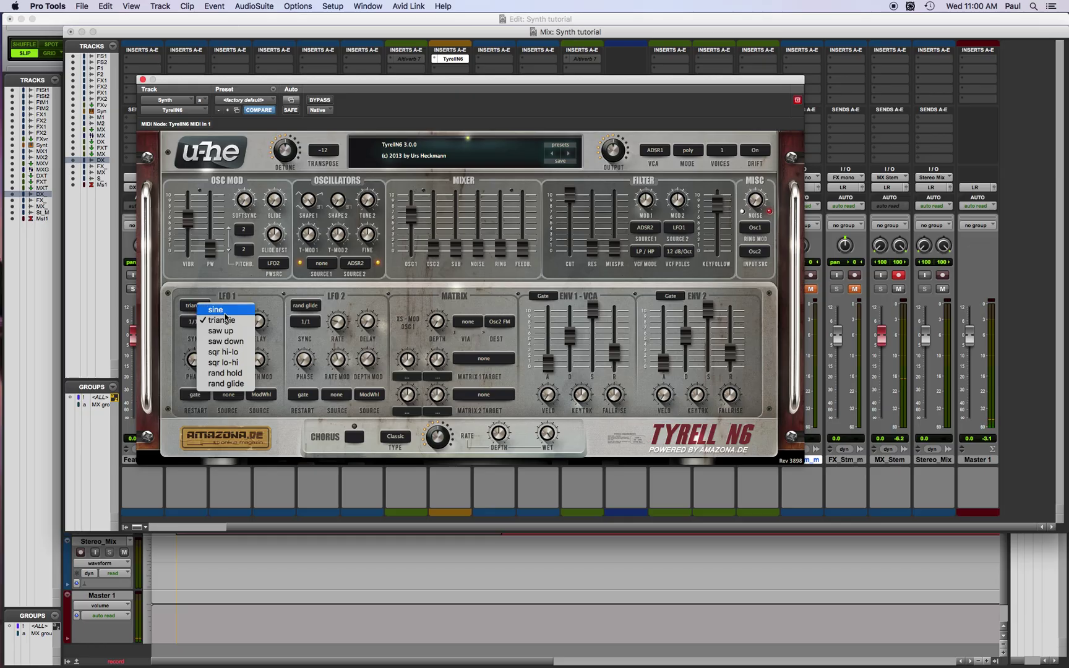
left_click(220, 302)
left_click(196, 306)
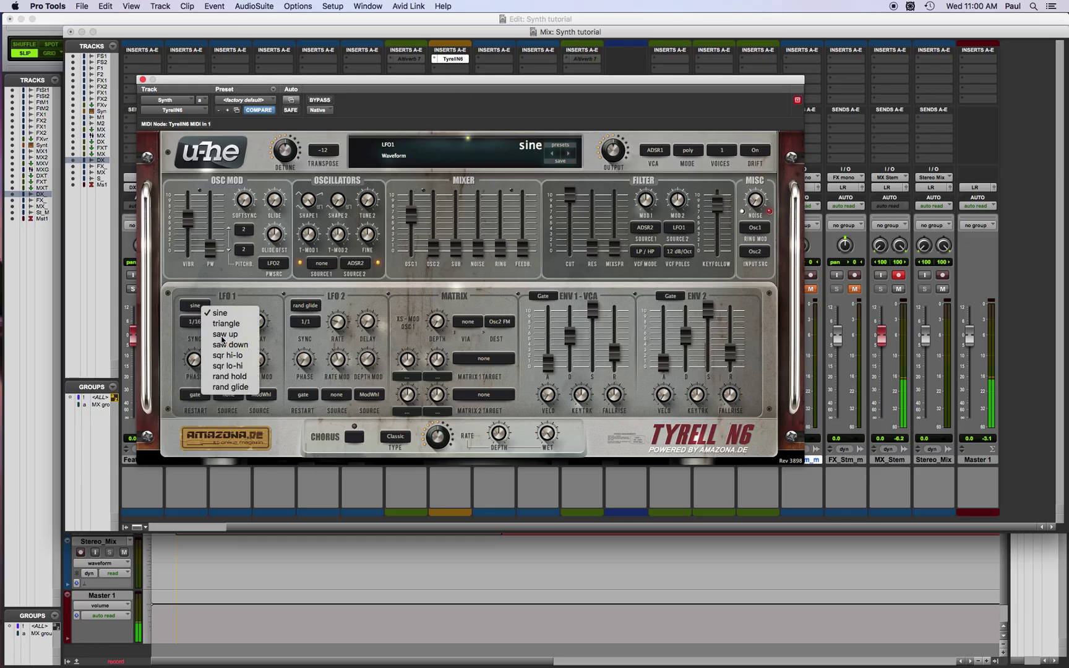
left_click(220, 335)
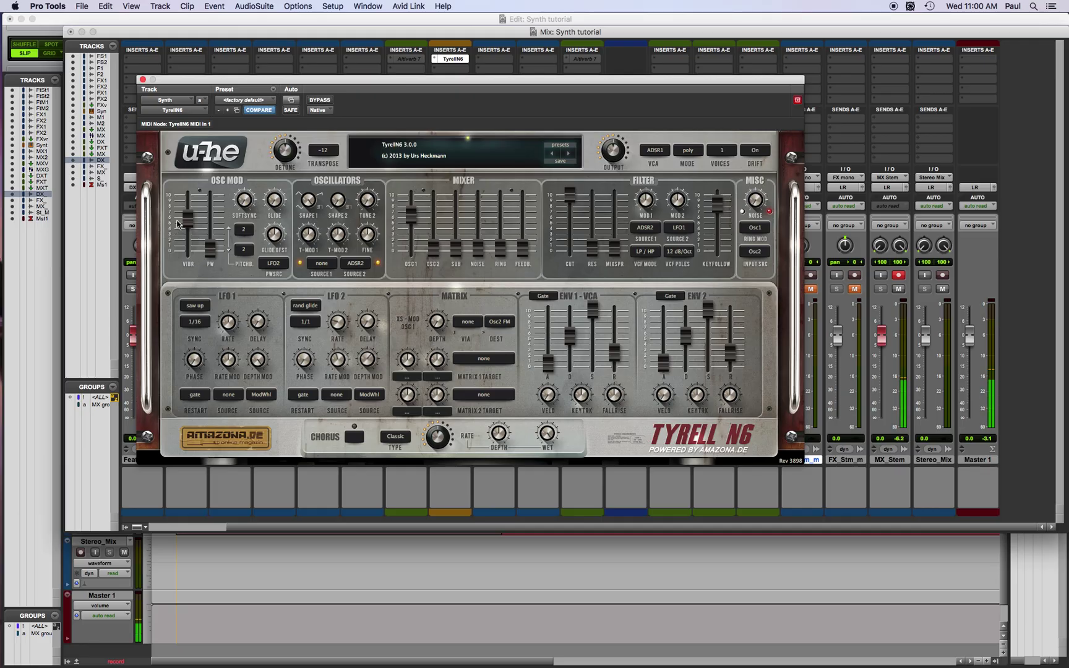
left_click(196, 306)
left_click(224, 345)
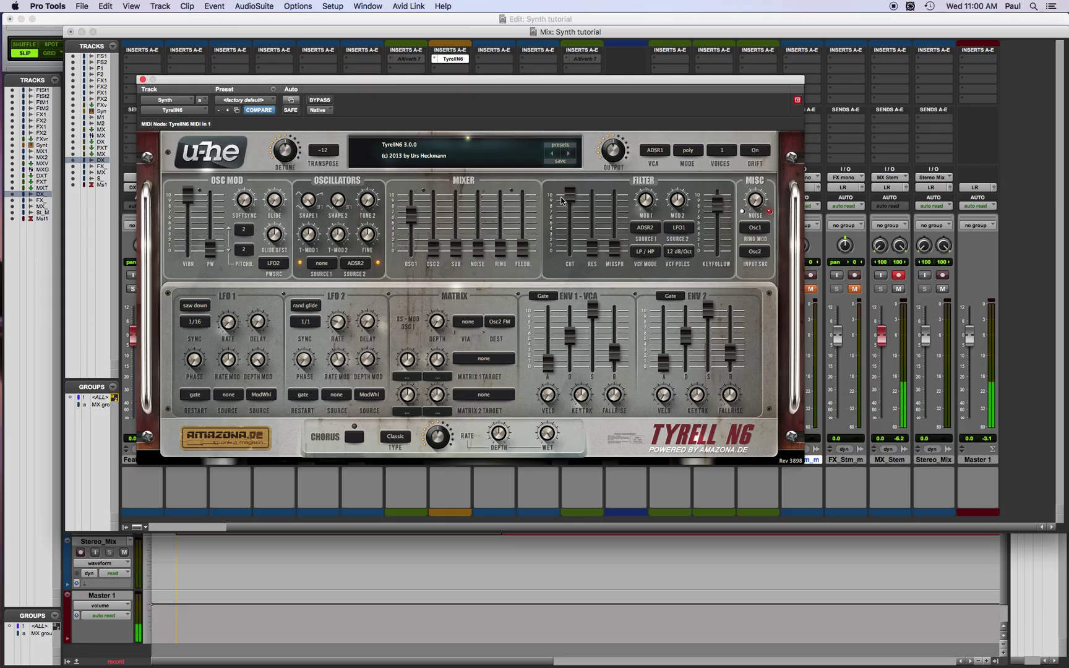
Lower the filter cutoff to 107.50 and shift the synth window slightly
left_click_drag(571, 198, 560, 246)
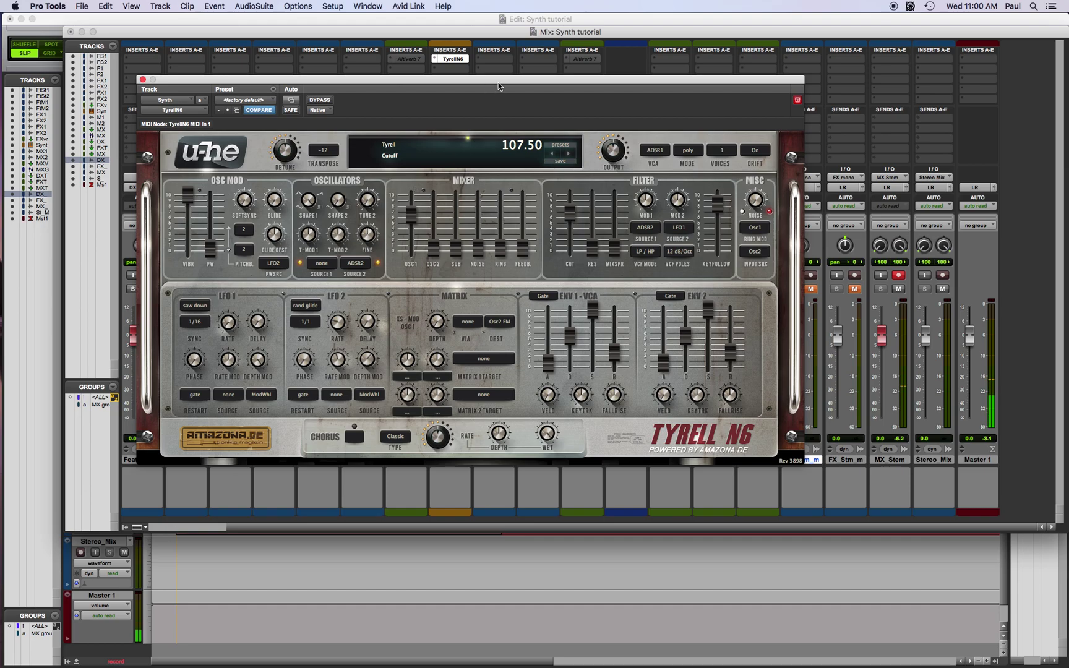
left_click_drag(497, 83, 489, 85)
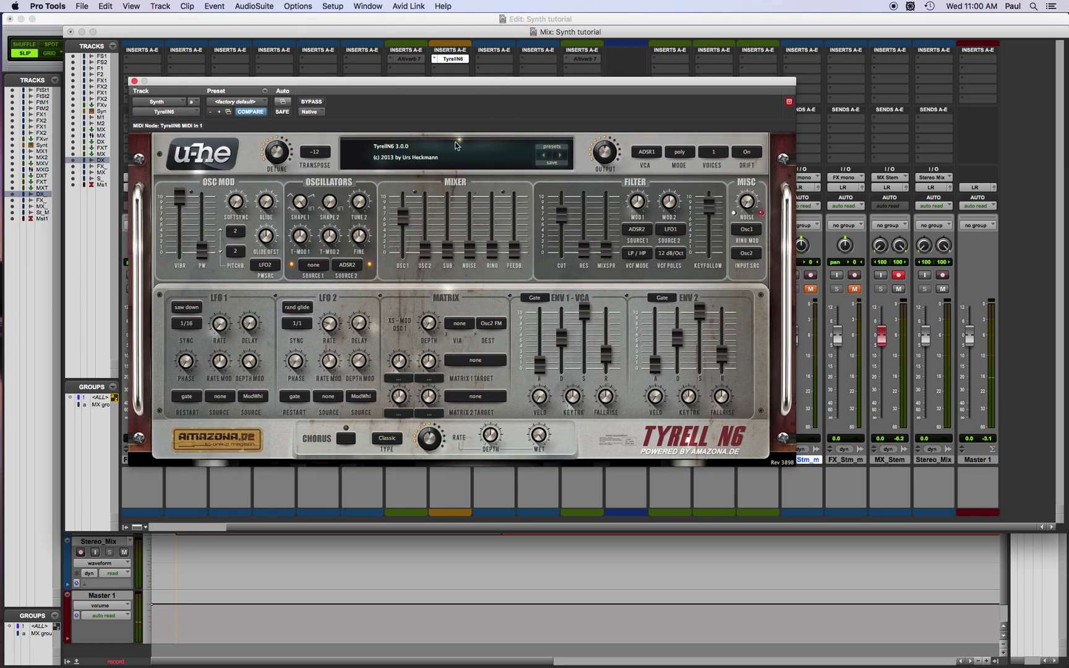
Reduce the oscillator vibrato amount and set LFO 1's rate to -4.00
left_click_drag(179, 199, 176, 245)
left_click_drag(218, 329, 220, 324)
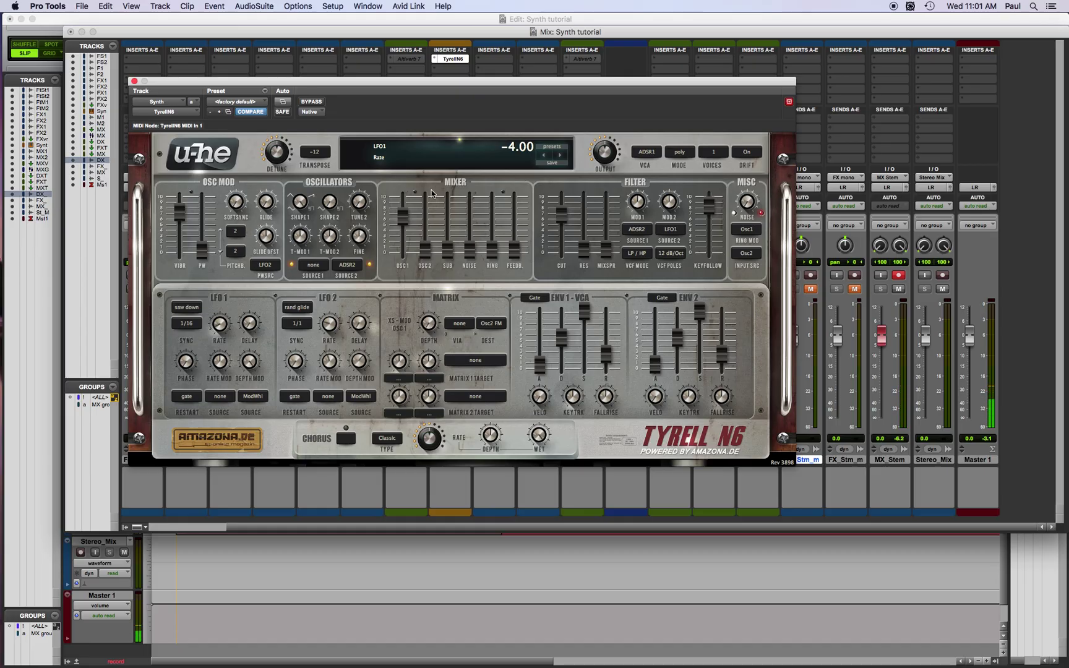
Open the filter cutoff fully and set the oscillator vibrato amount to 79.20
left_click_drag(561, 214, 574, 85)
left_click(182, 207)
left_click_drag(182, 208, 181, 205)
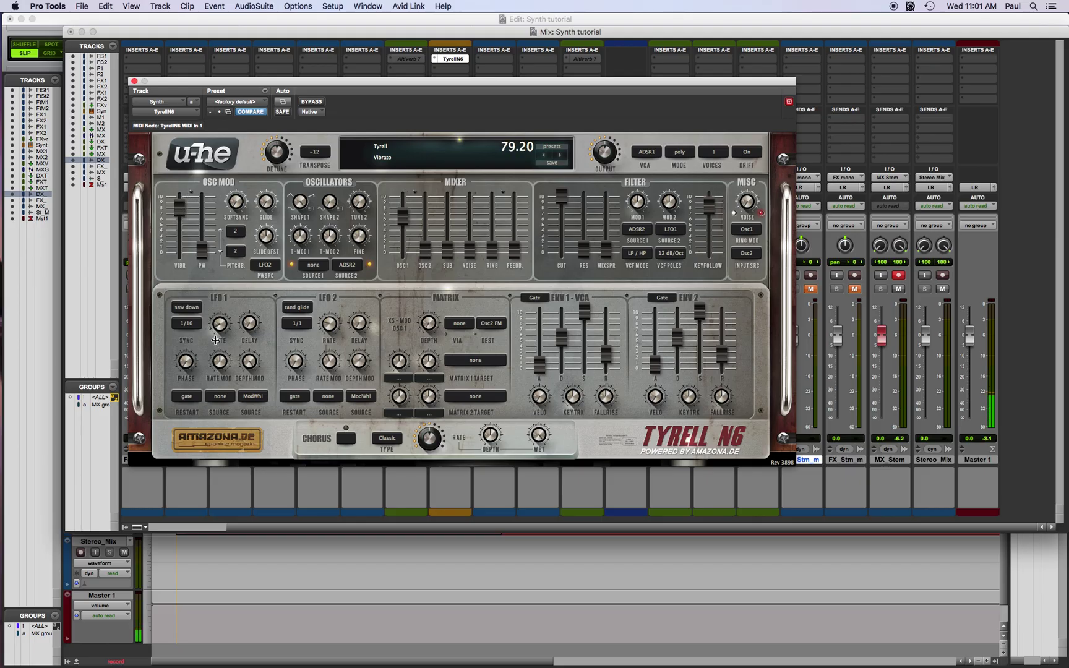
Set the pulse-width modulation source to ModWhl
left_click(270, 266)
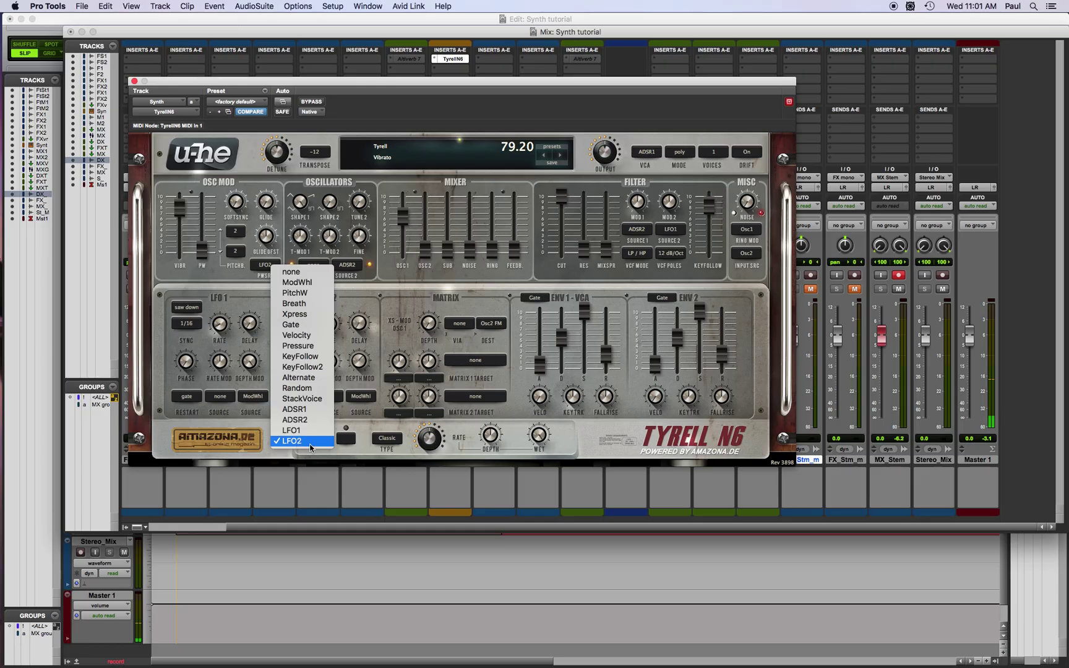
left_click(225, 273)
left_click(265, 265)
left_click(291, 276)
Lower the oscillator vibrato amount to zero and raise the PW modulation to about 6.5
left_click_drag(180, 226, 154, 433)
left_click_drag(201, 251, 220, 164)
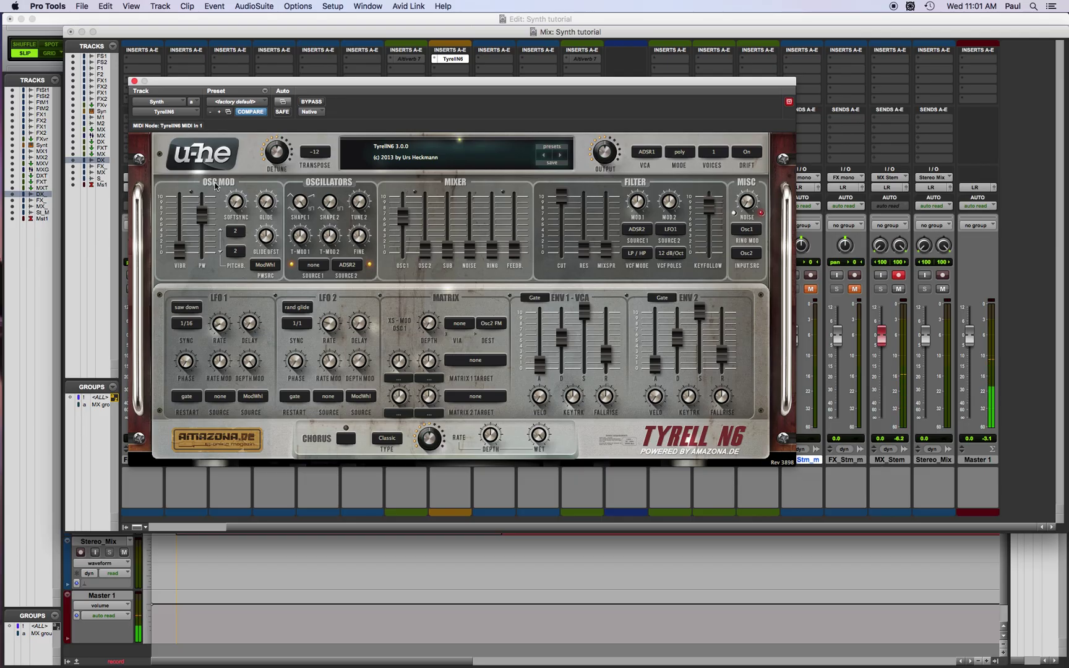
Try PitchW and Random as the pulse-width modulation source, and raise the PW amount to about 8
left_click(266, 266)
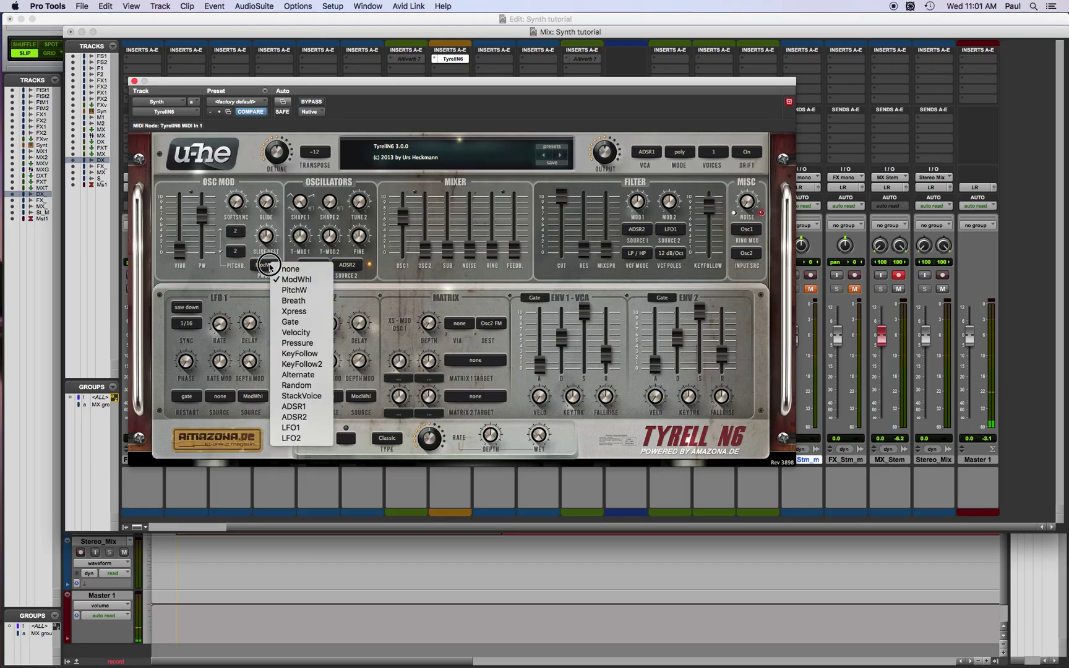
left_click(306, 291)
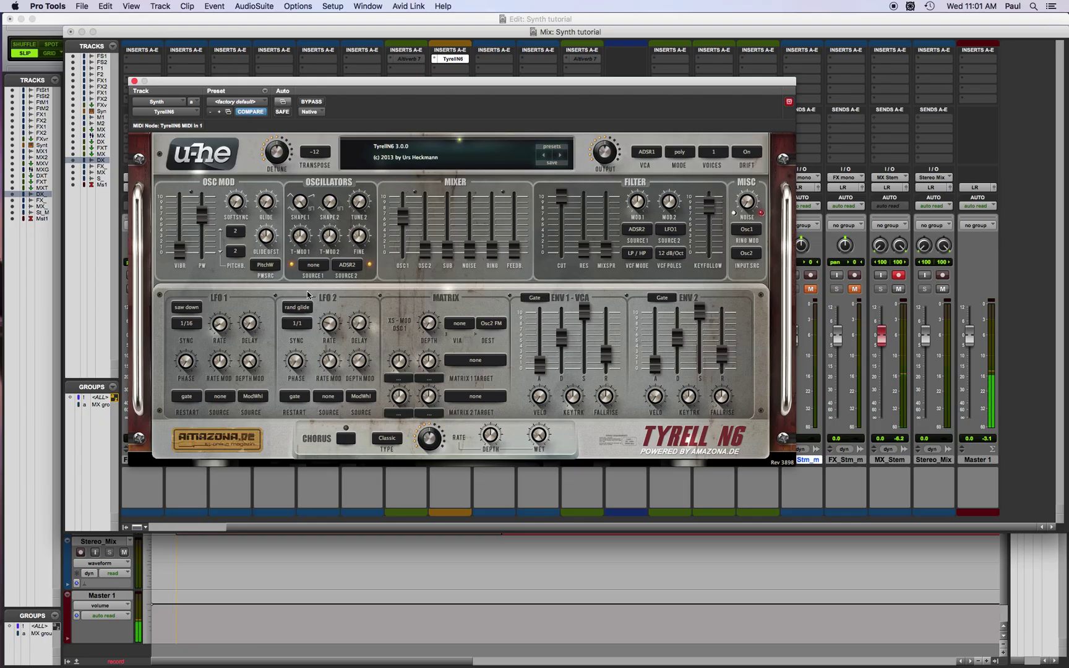
left_click(272, 266)
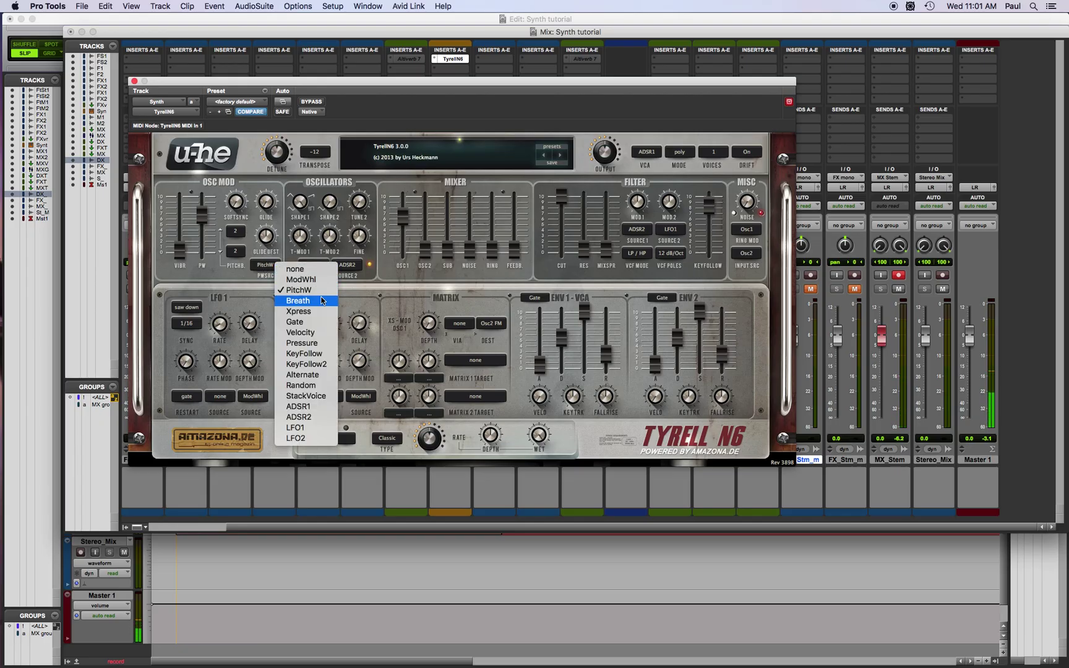
left_click(309, 385)
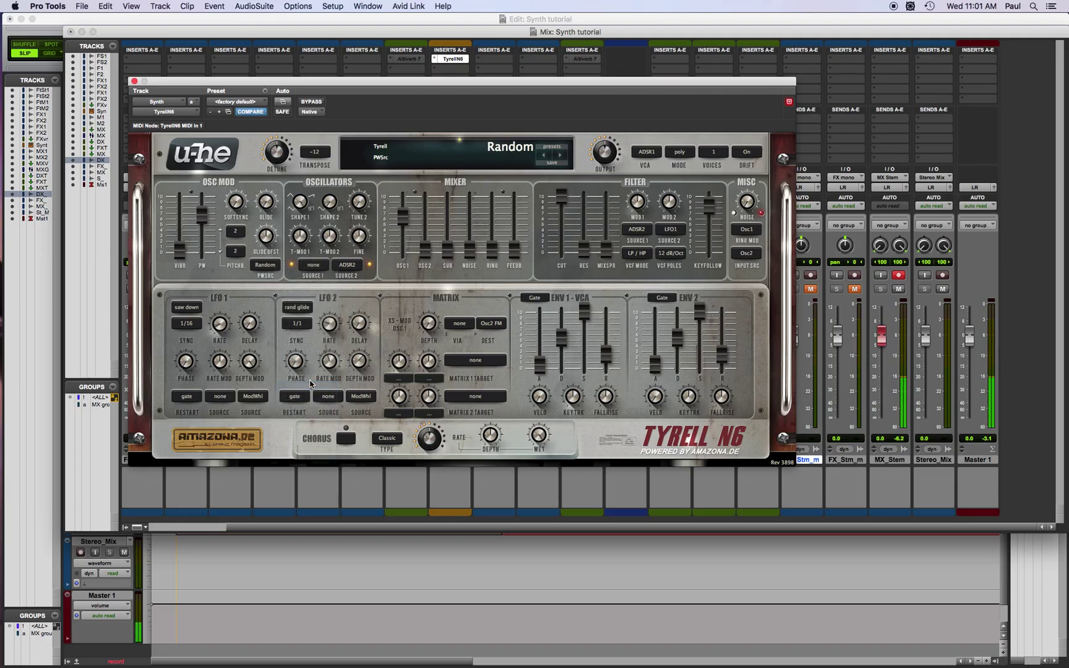
left_click_drag(204, 231, 208, 197)
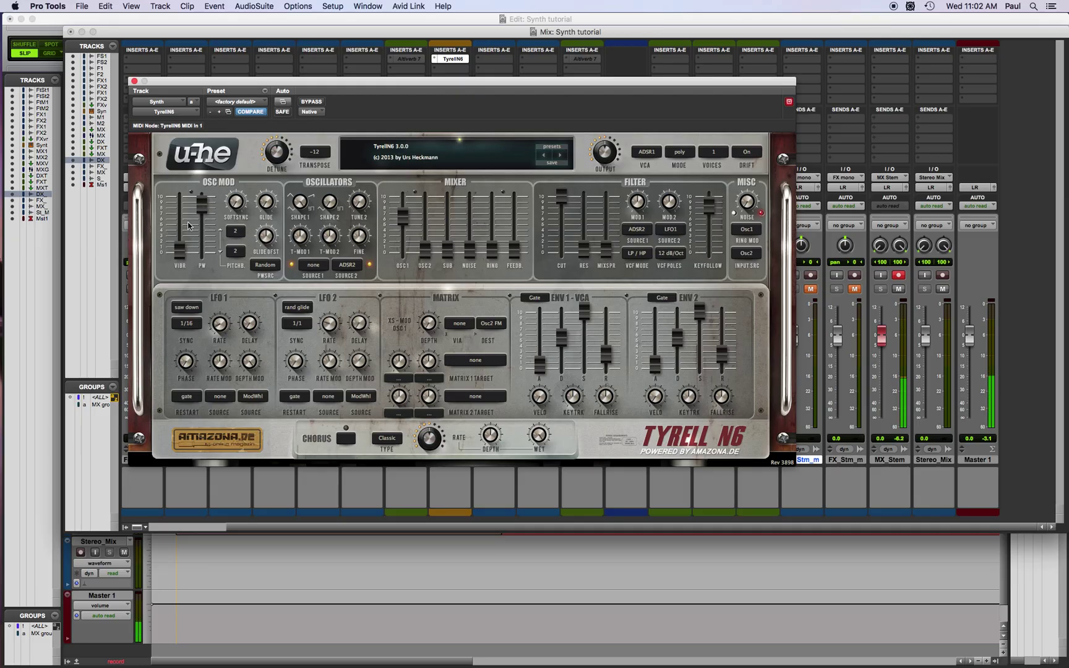
Set the pulse-width modulation source to LFO2 and change LFO 2's waveform to triangle
left_click(265, 265)
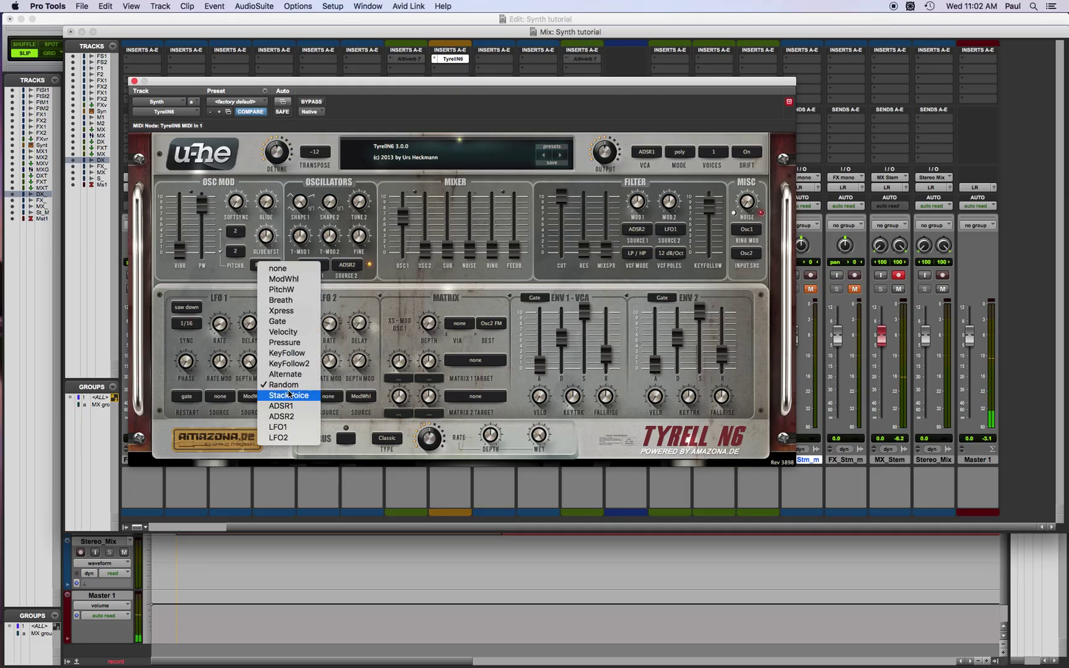
left_click(284, 437)
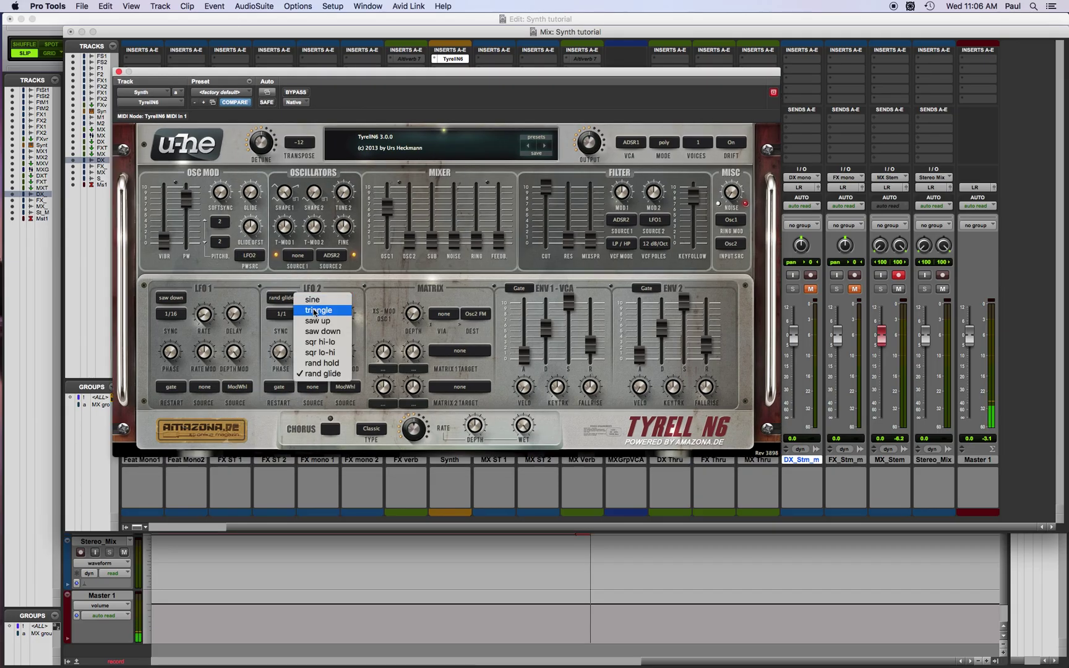
left_click(315, 312)
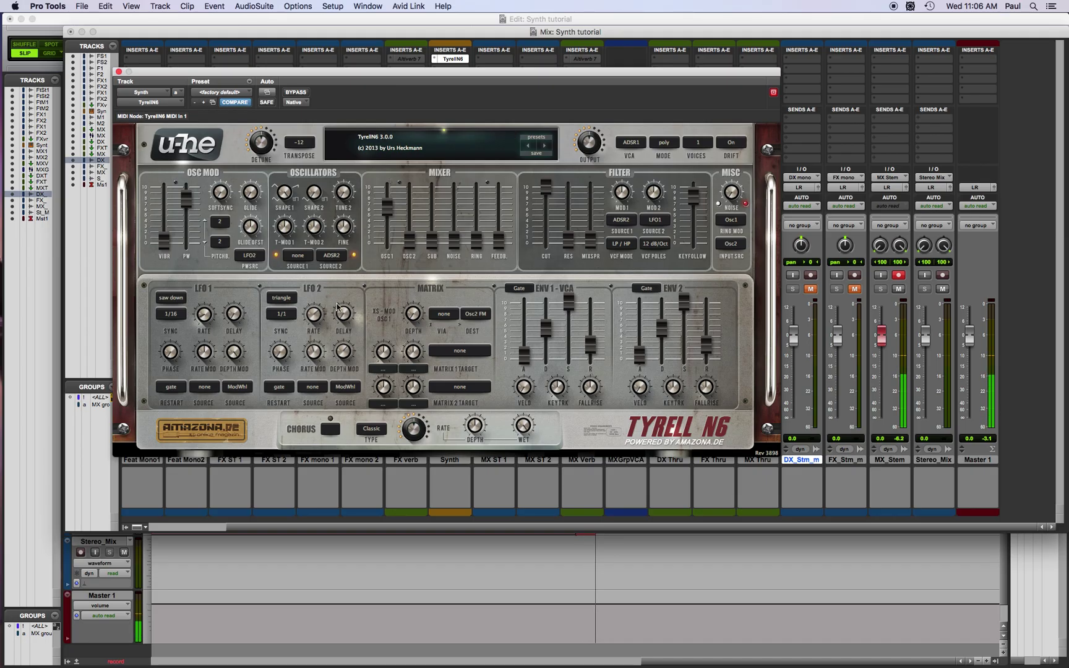
left_click_drag(340, 354, 315, 330)
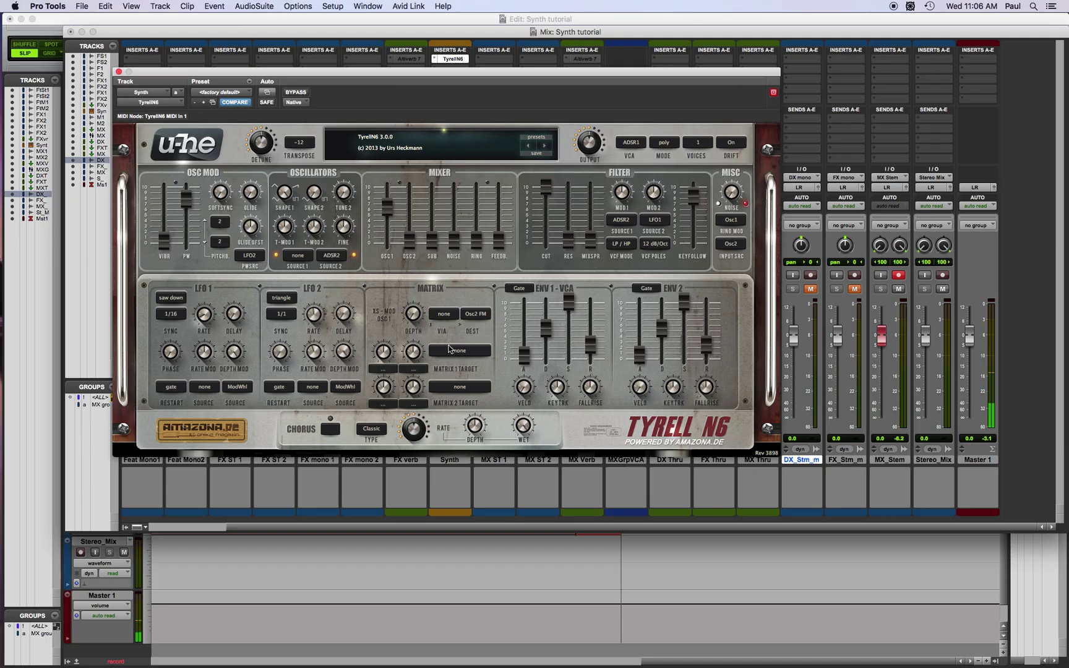
Review the via sources and destination options available for the matrix's oscillator 1 cross-modulation
left_click(446, 314)
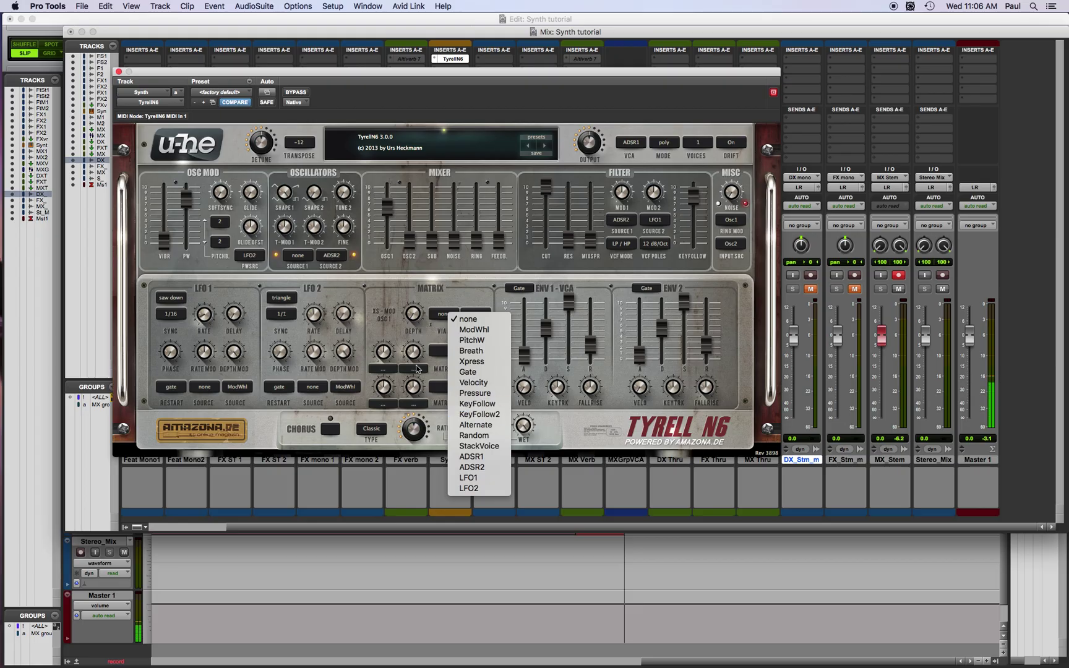
left_click(487, 320)
left_click(484, 316)
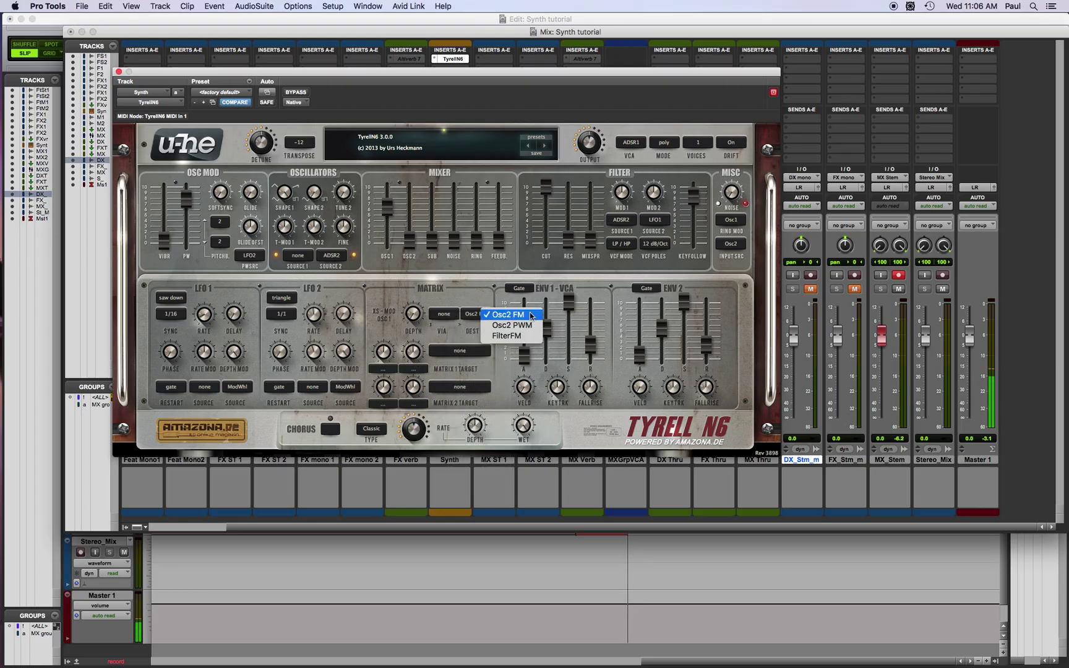
left_click(484, 317)
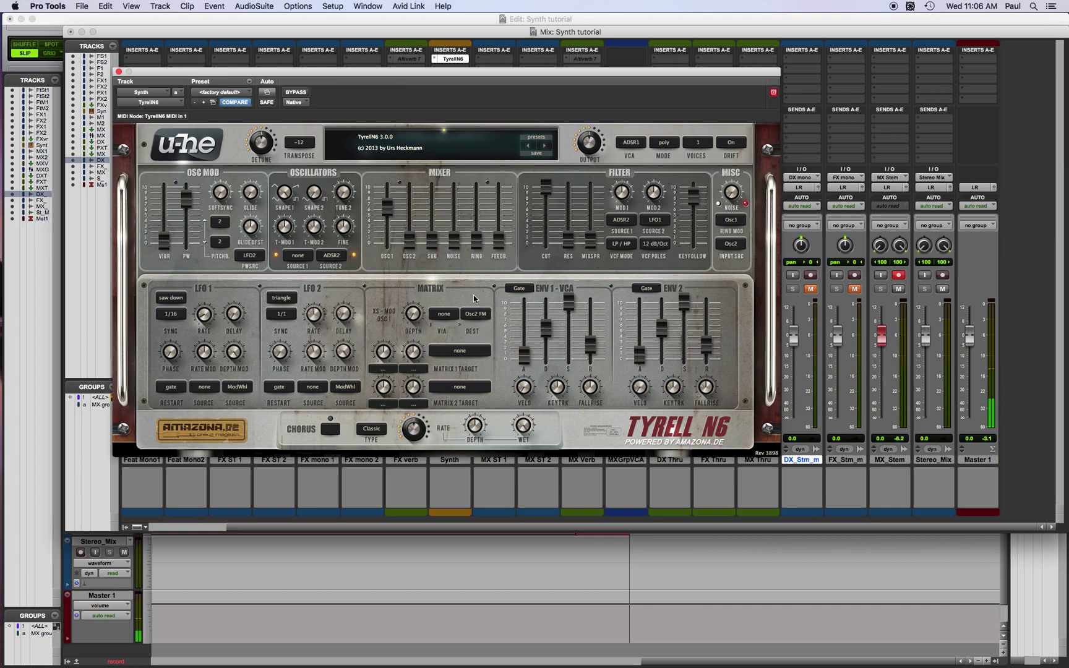
left_click(483, 316)
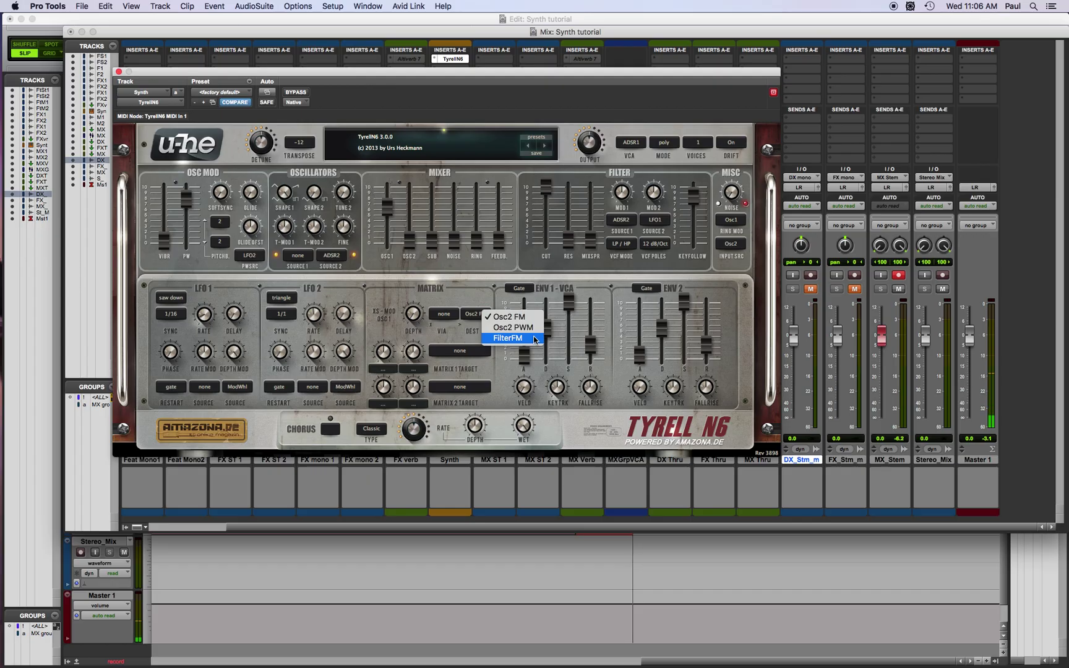
left_click(468, 293)
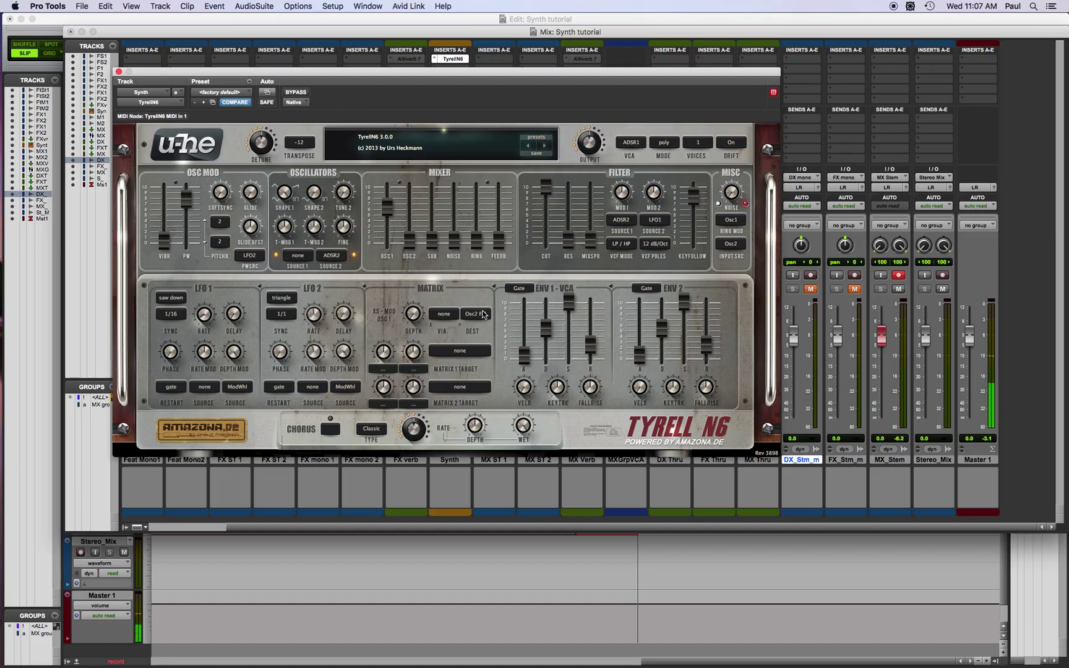
left_click(480, 315)
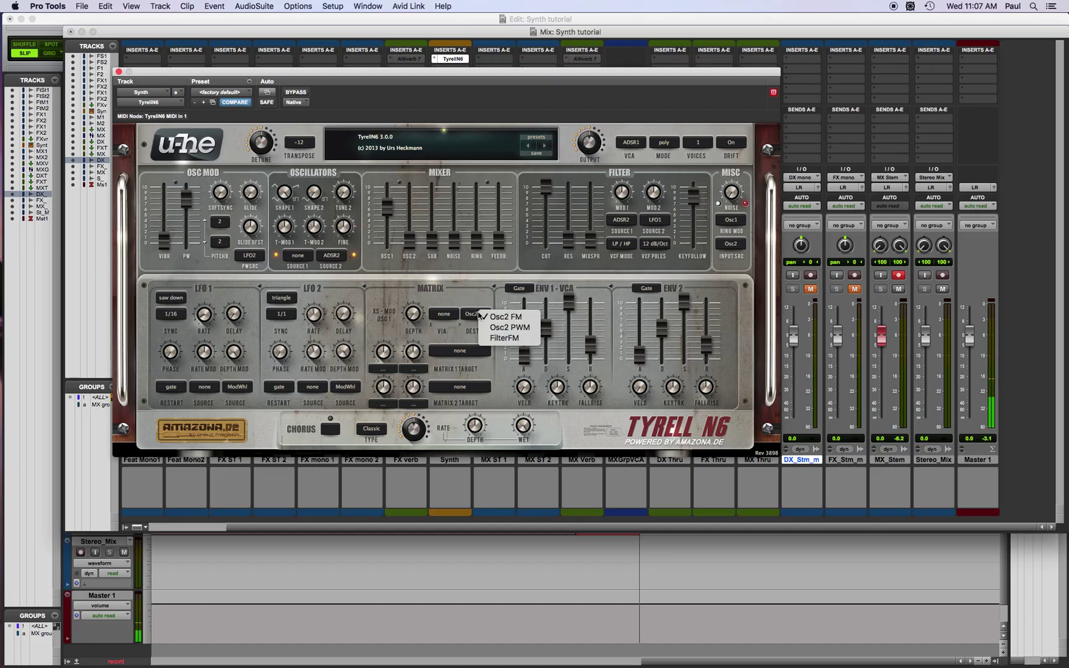
left_click(451, 316)
Set the cross-modulation via source to ModWhl and lower the pulse-width modulation amount to zero
left_click(450, 316)
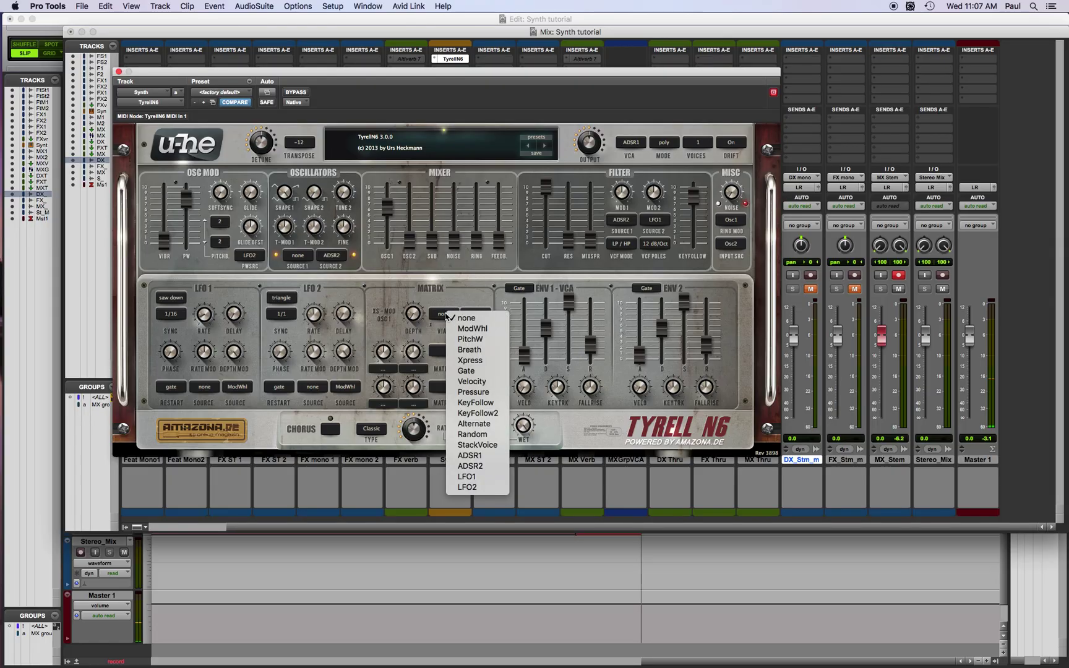
left_click(486, 330)
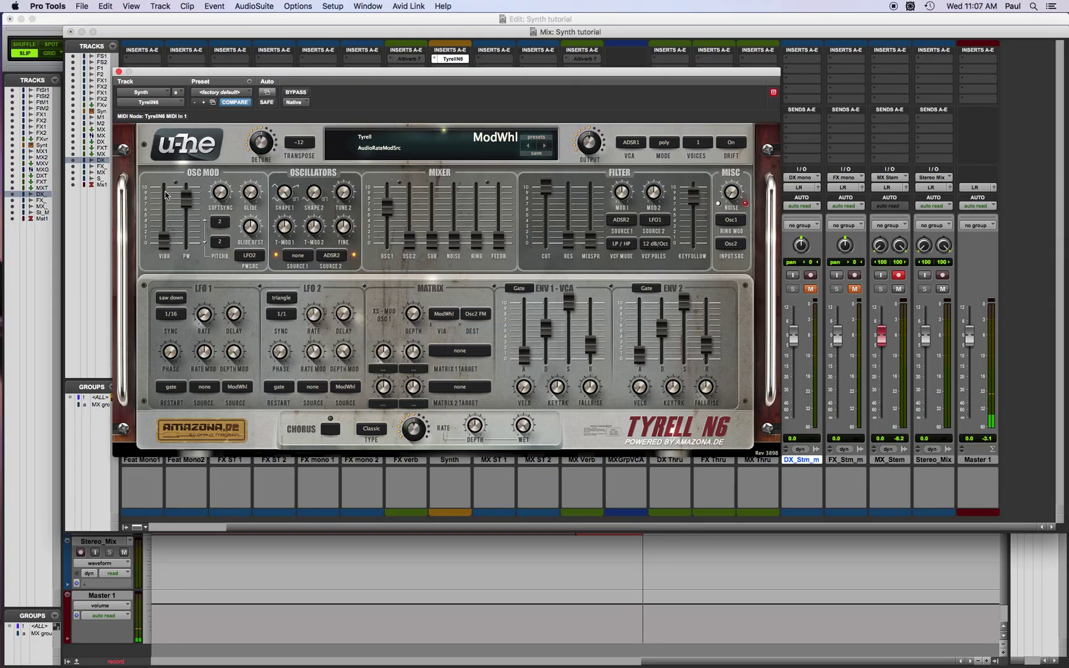
left_click_drag(185, 198, 185, 242)
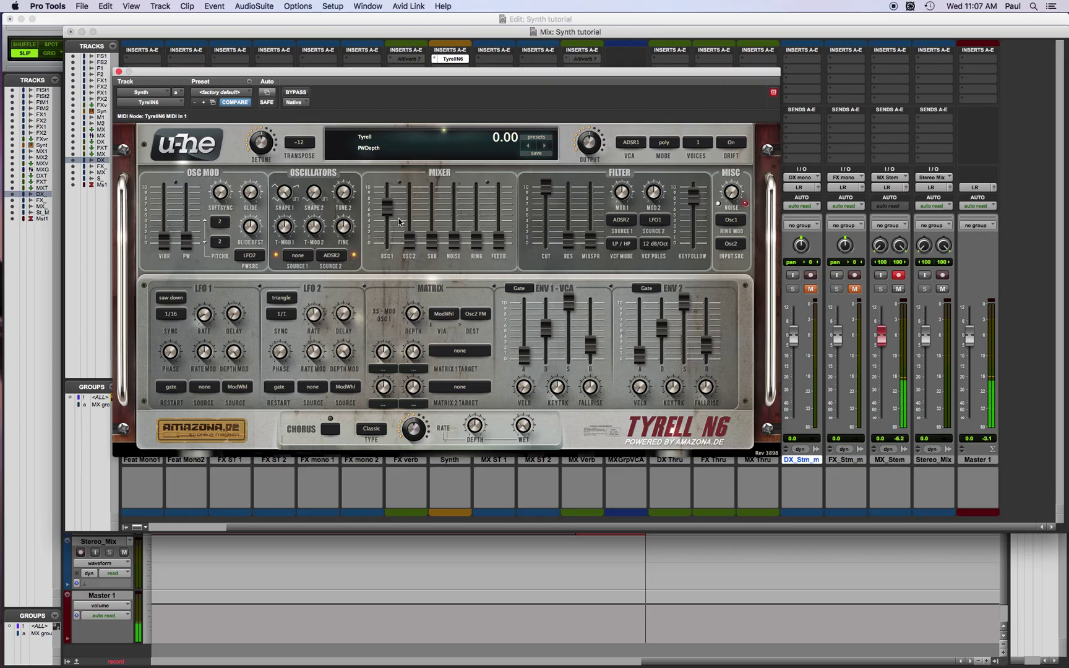
left_click_drag(284, 194, 281, 219)
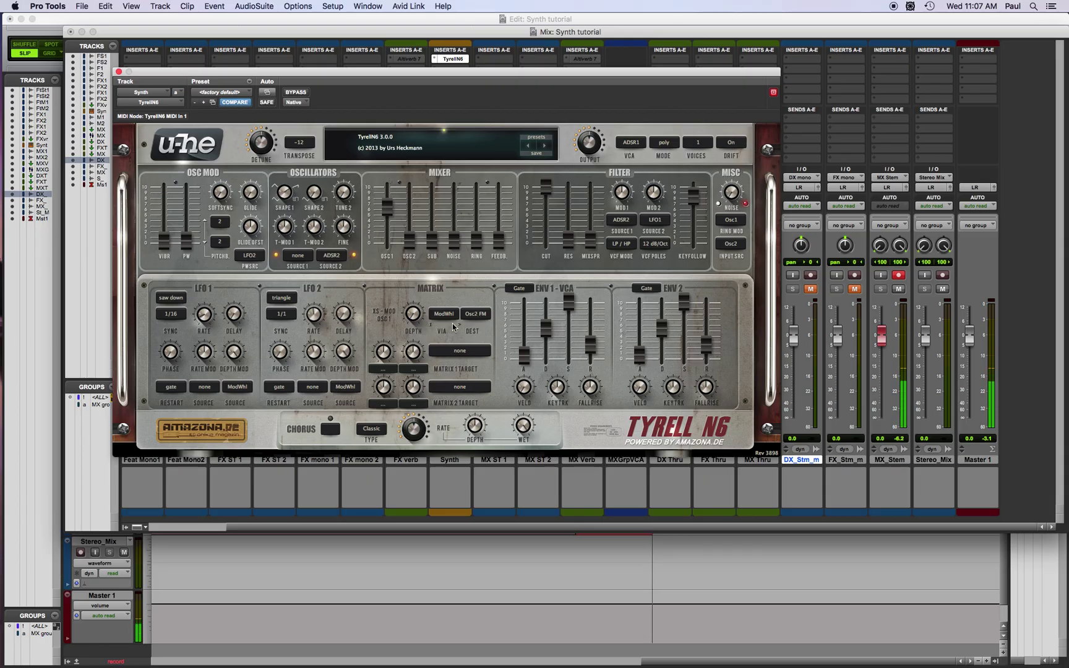
Raise the cross-modulation depth to 73.50 and set the mixer's Osc 2 to about 6.5 with Osc 1 at zero
left_click_drag(413, 314, 426, 149)
left_click_drag(416, 316, 431, 282)
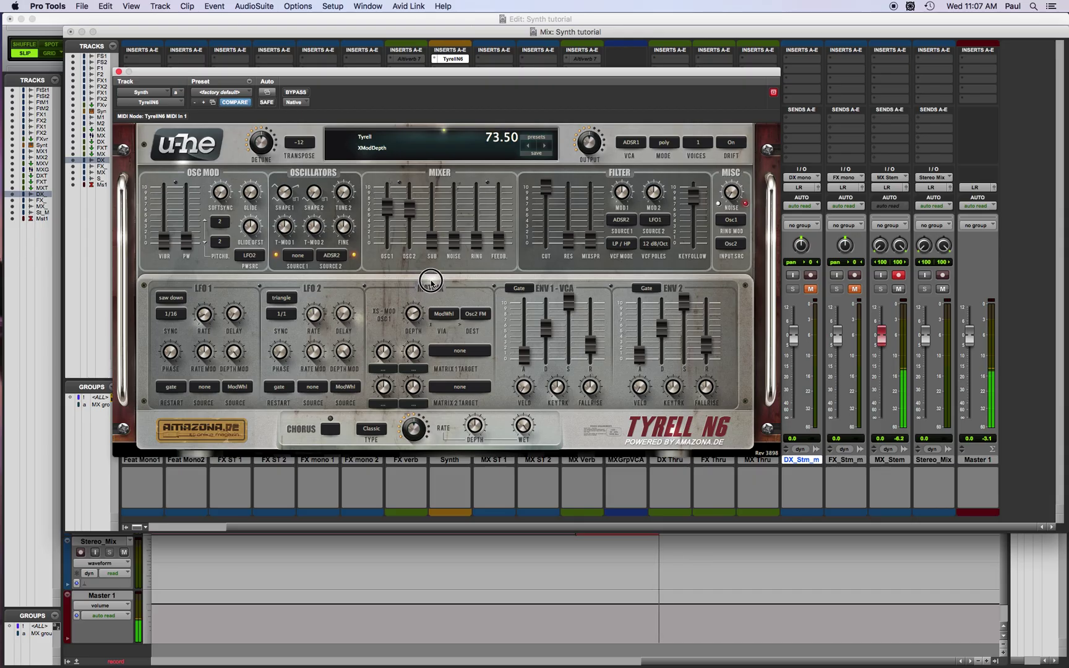
left_click_drag(405, 205, 383, 358)
Sweep the cross-modulation depth down and up, passing 77.50 and 83.50 and settling at 74.00
left_click_drag(420, 312, 396, 413)
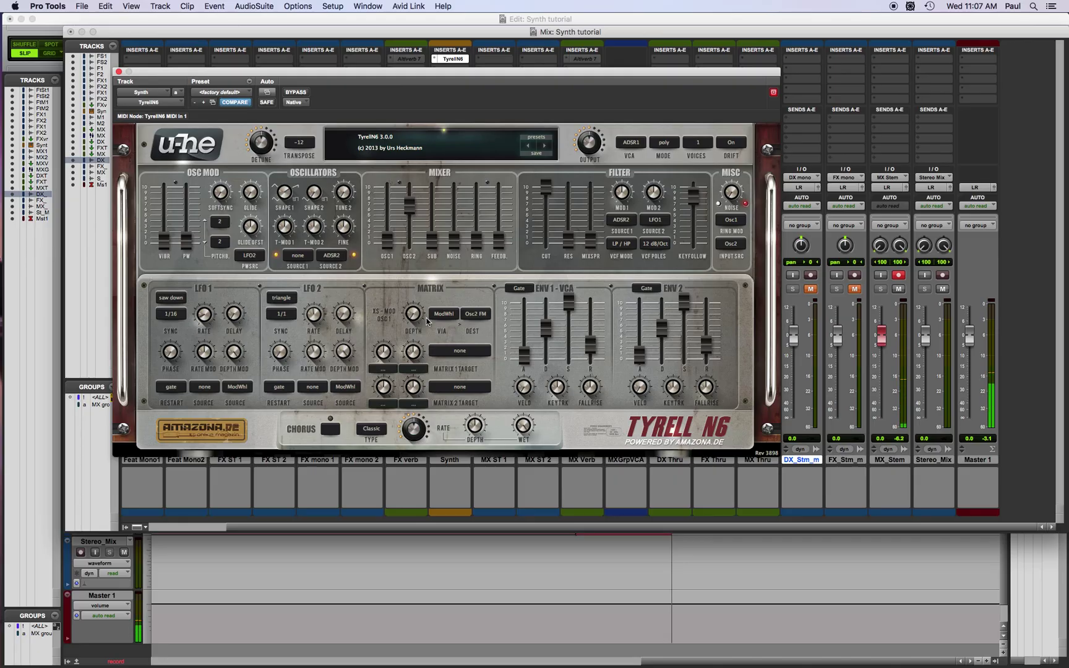
left_click_drag(414, 322, 423, 284)
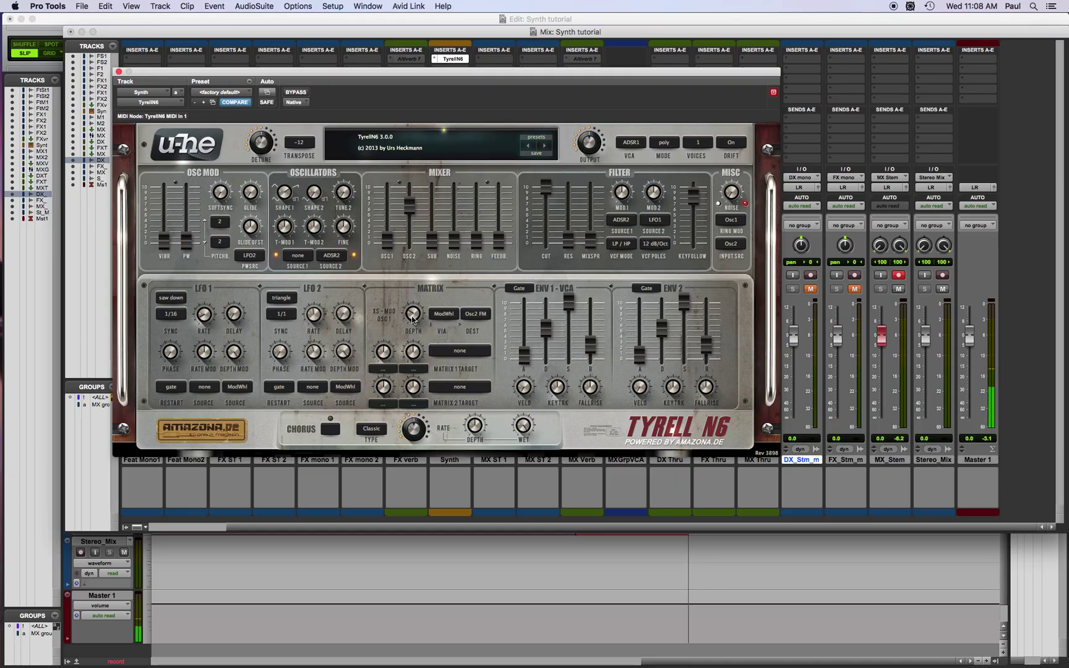
left_click_drag(411, 319, 420, 289)
left_click_drag(415, 316, 414, 300)
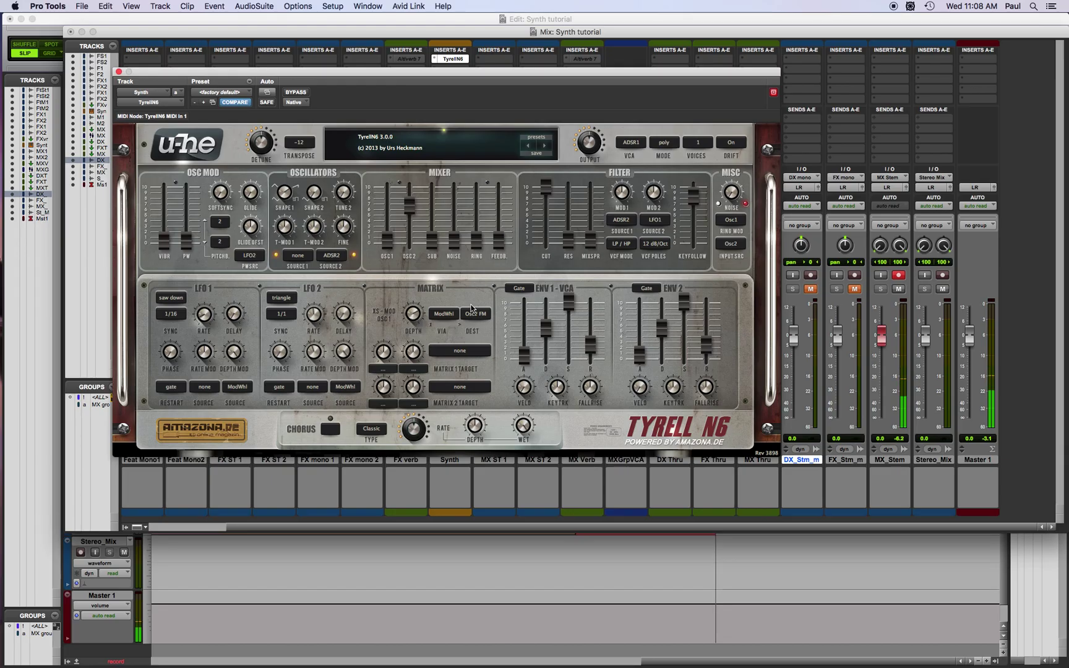
left_click_drag(413, 315, 415, 314)
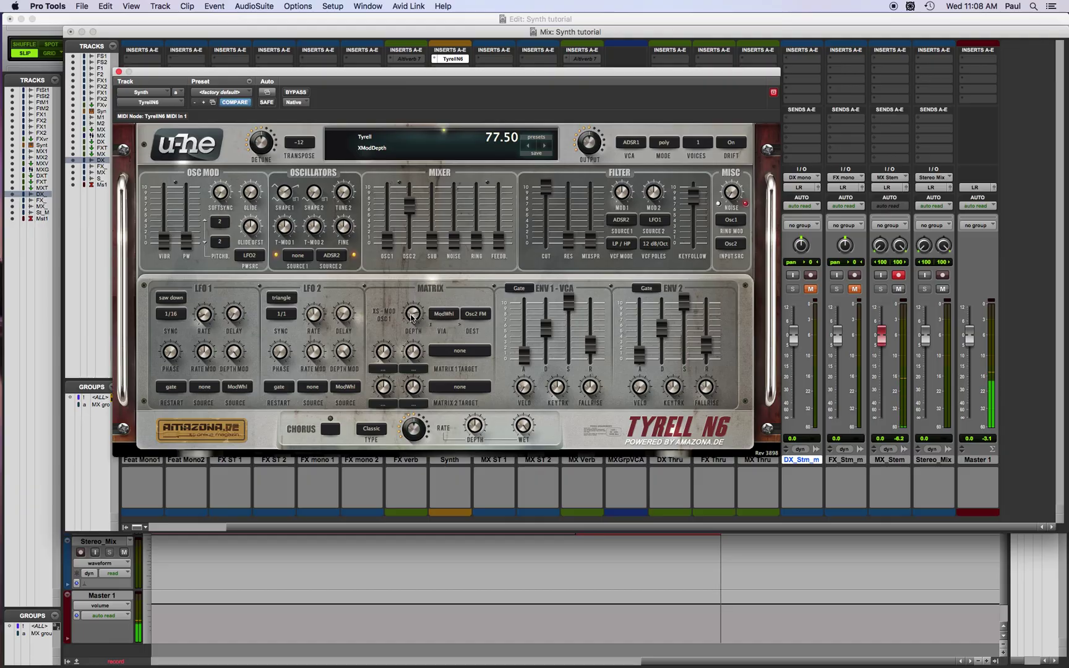
left_click_drag(413, 315, 413, 313)
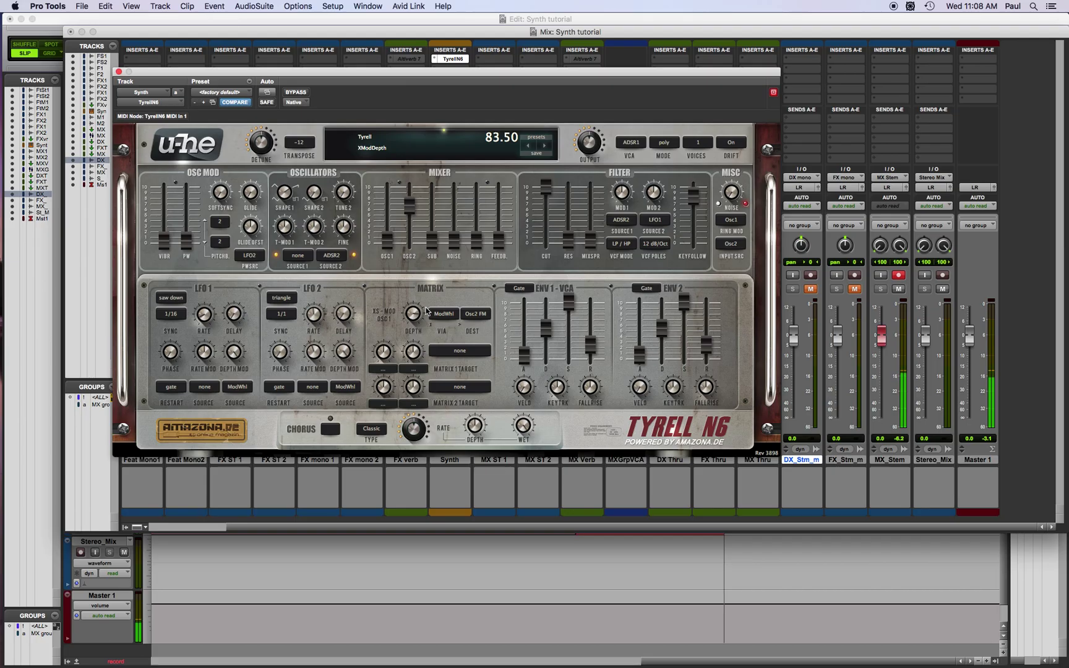
left_click_drag(423, 318, 429, 292)
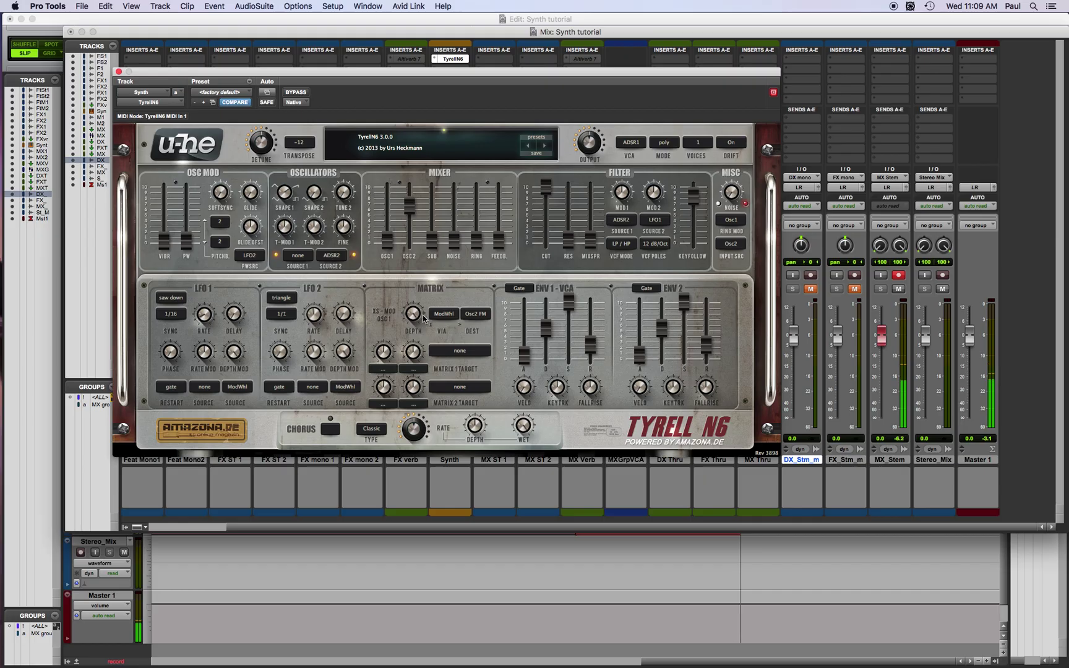
left_click_drag(419, 318, 409, 345)
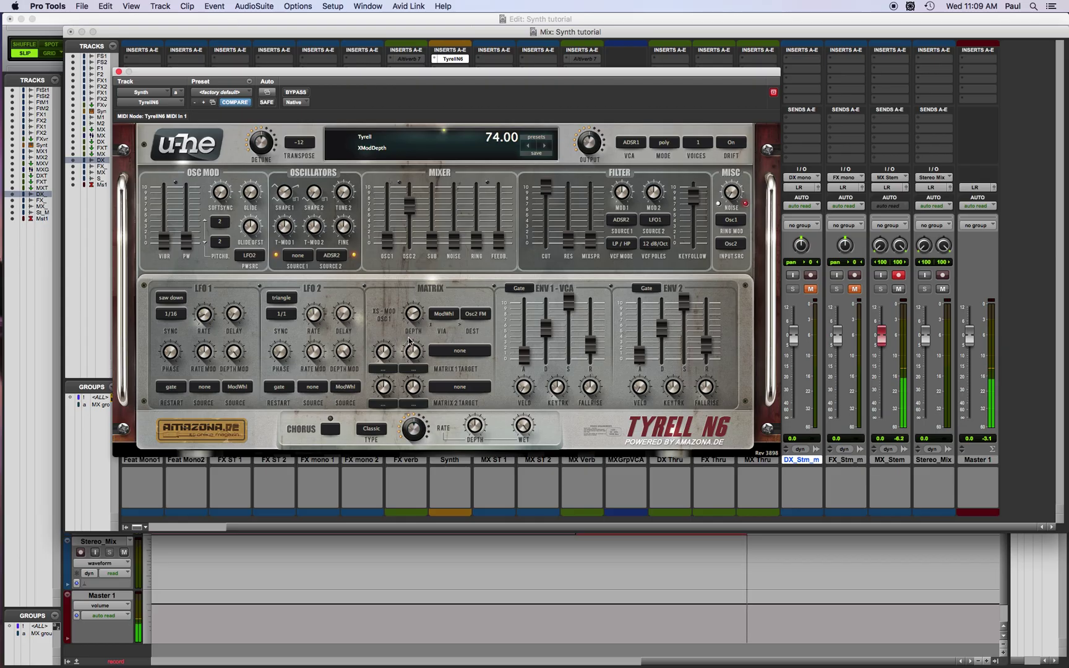
Raise the sub oscillator volume to -21.50 and lower the filter cutoff to 115.00
left_click_drag(432, 241, 439, 216)
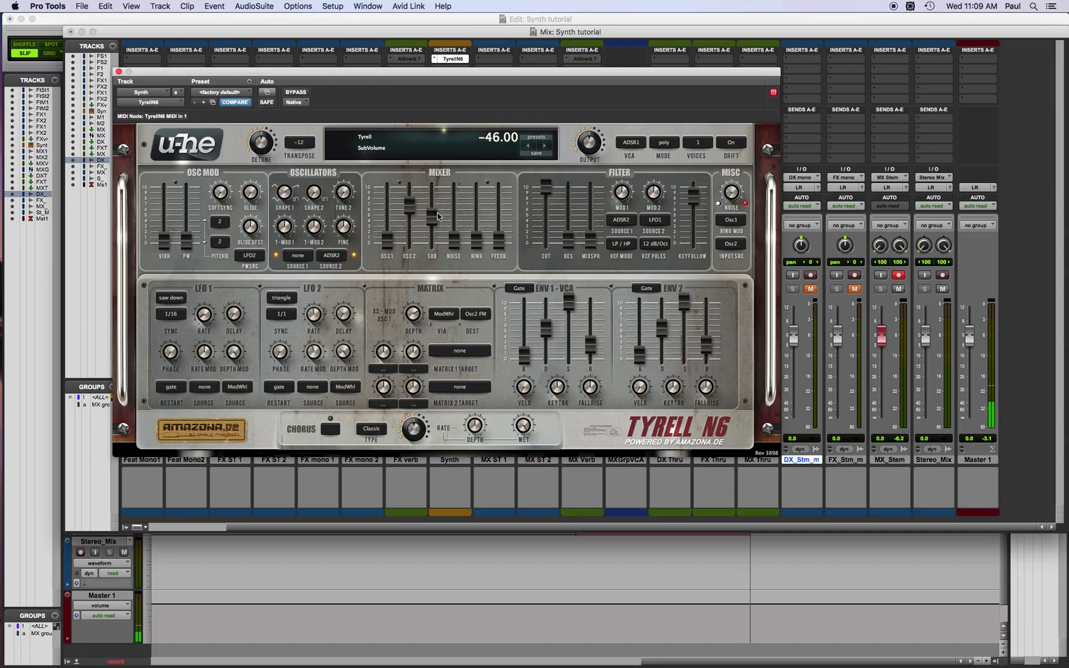
left_click_drag(437, 216, 443, 208)
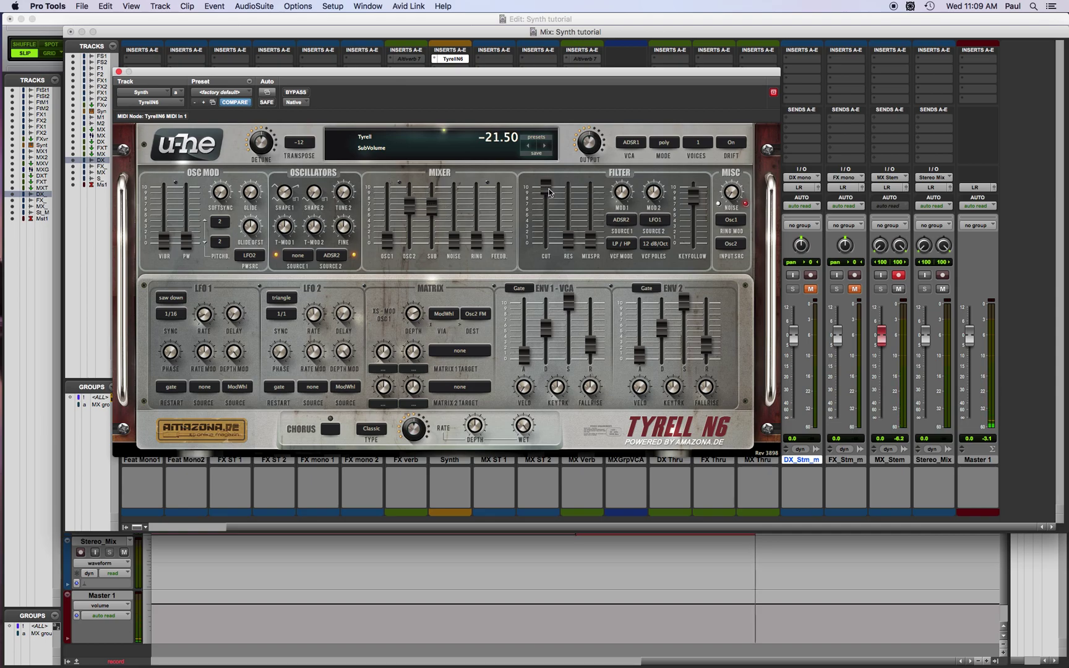
left_click(546, 207)
mouse_move(546, 206)
left_mouse_down()
mouse_move(543, 220)
mouse_move(547, 207)
left_mouse_up()
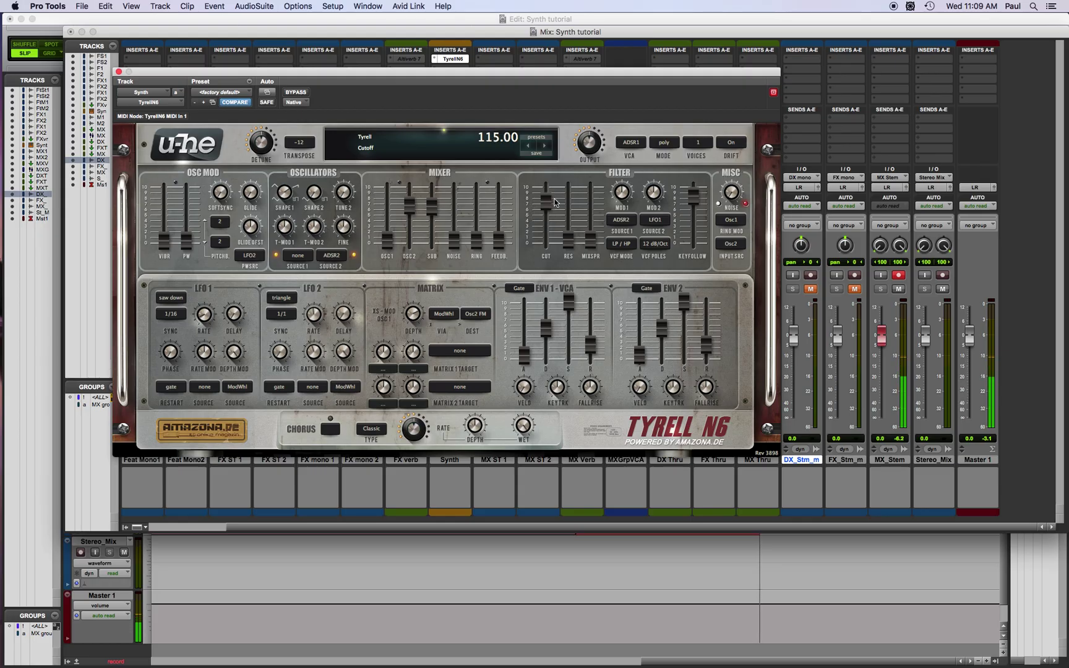
Set oscillator 2's shape to 2.00 and open the filter cutoff fully
left_click(284, 197)
left_click(310, 199)
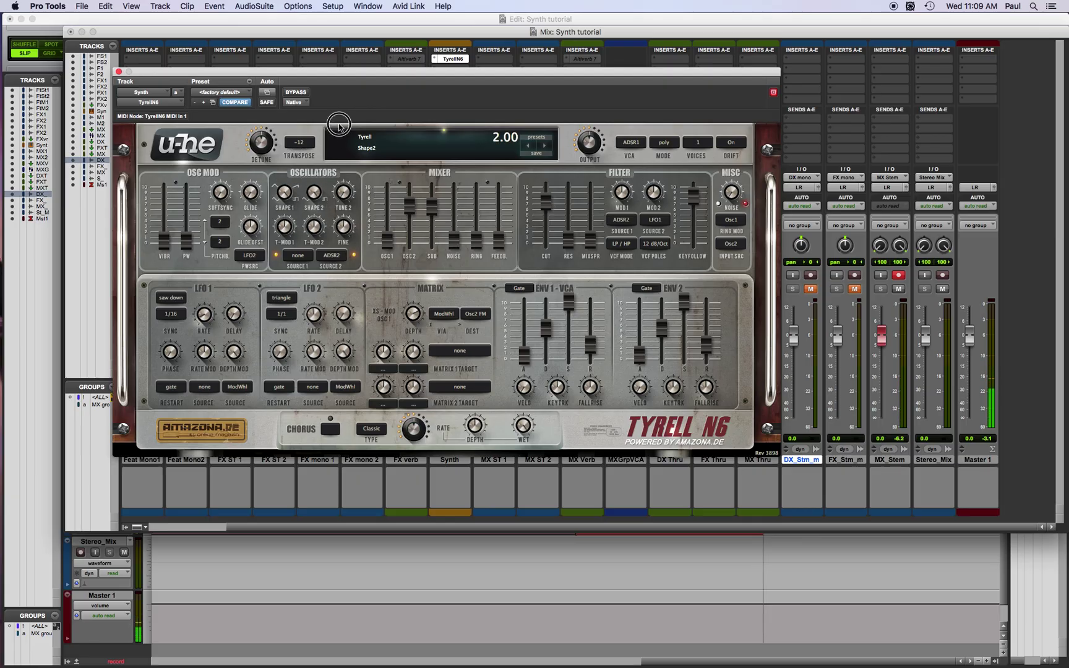
left_click_drag(545, 203, 548, 193)
left_click_drag(413, 313, 415, 314)
left_click_drag(545, 197, 567, 165)
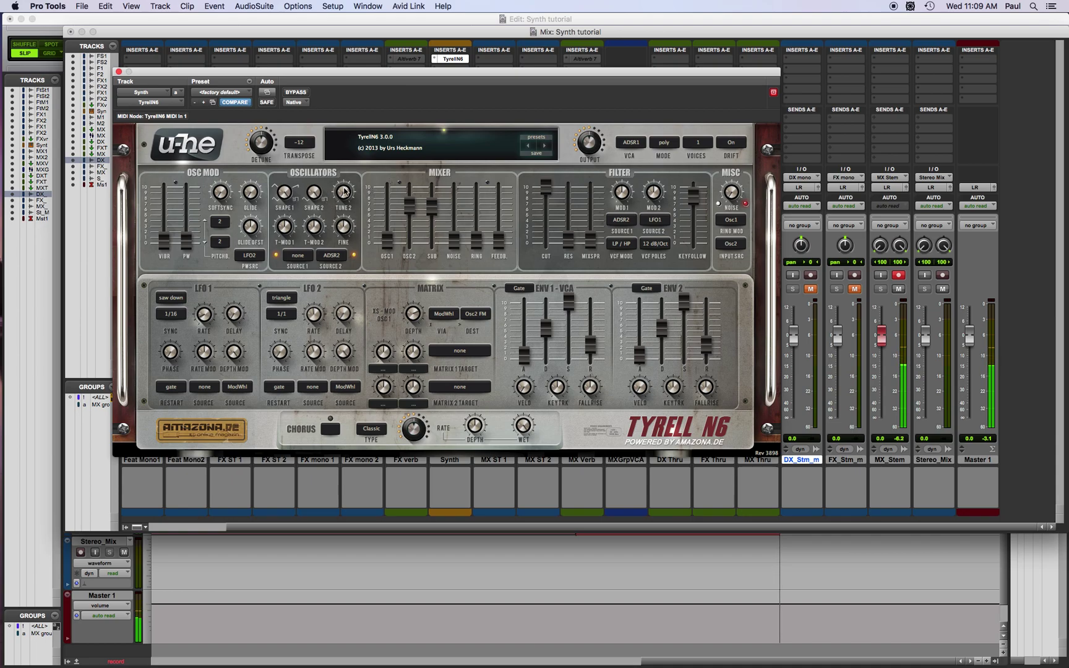
Adjust oscillator 2's coarse tuning and set its fine tune to -1.50
mouse_move(345, 197)
left_click_drag(346, 197, 364, 154)
mouse_move(334, 240)
left_mouse_down()
mouse_move(368, 175)
mouse_move(344, 238)
left_mouse_up()
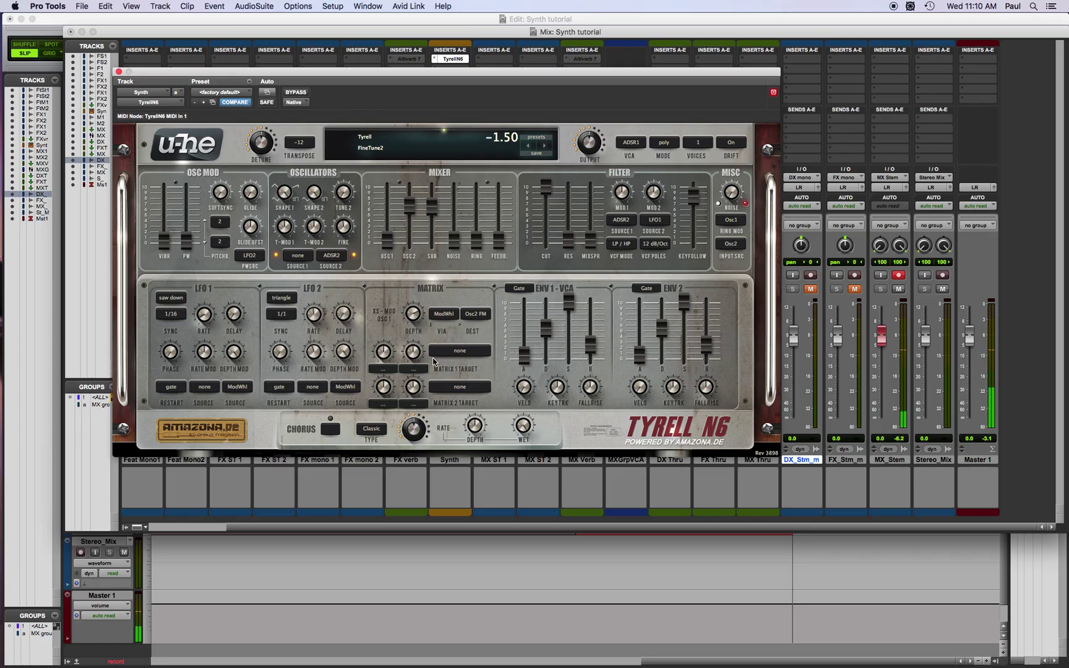
With the cross-modulation depth turned down, raise oscillator 1's volume to -10.00 and set oscillator 2's fine tune to -3.50
left_click_drag(414, 314, 385, 421)
left_click_drag(387, 242, 408, 156)
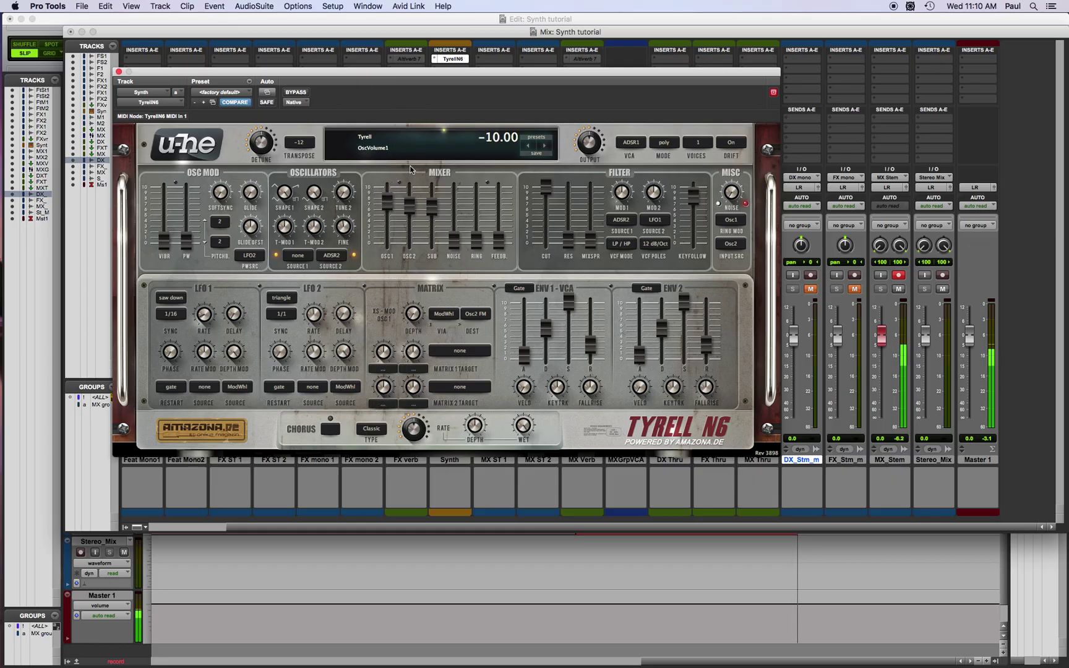
left_click_drag(341, 228, 346, 241)
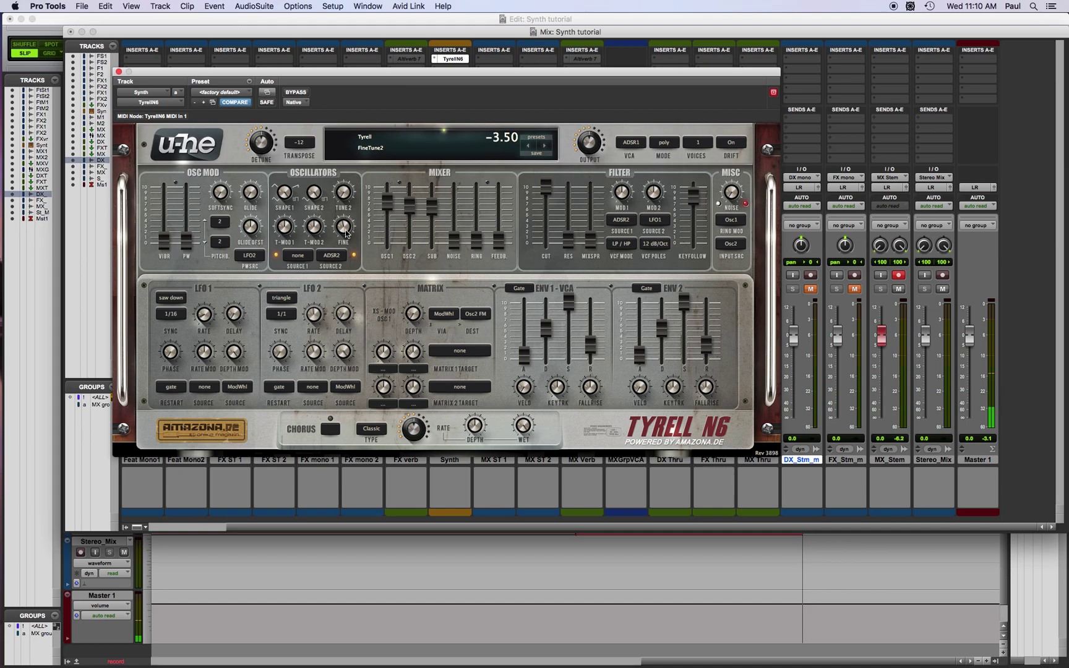
Lower oscillator 2's fine tune to -9.00 and adjust oscillator 1's shape
scroll(340, 234, "down", 11)
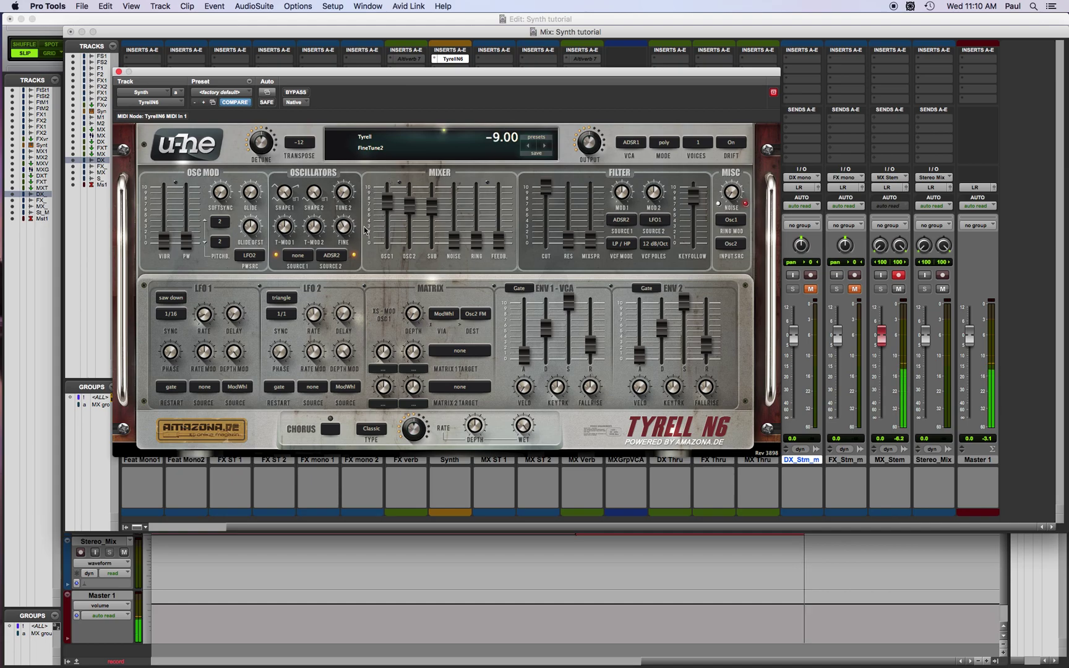
scroll(343, 229, "up", 2)
left_click_drag(289, 194, 283, 214)
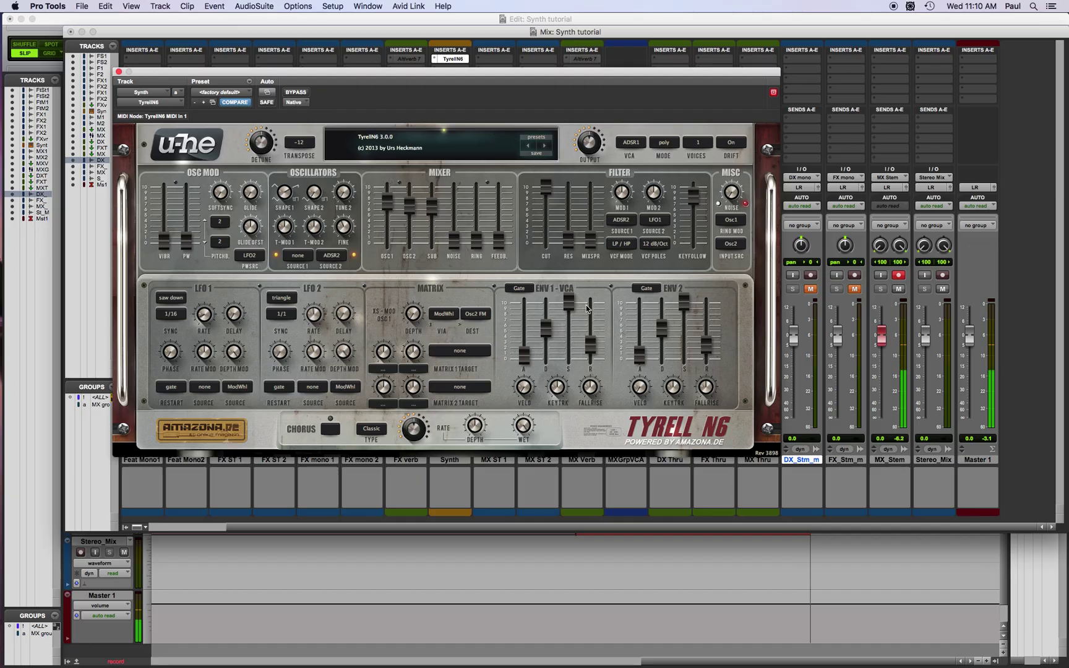
Set the matrix 1 source to ModWhl and the cross-modulation via source to none
left_click(384, 369)
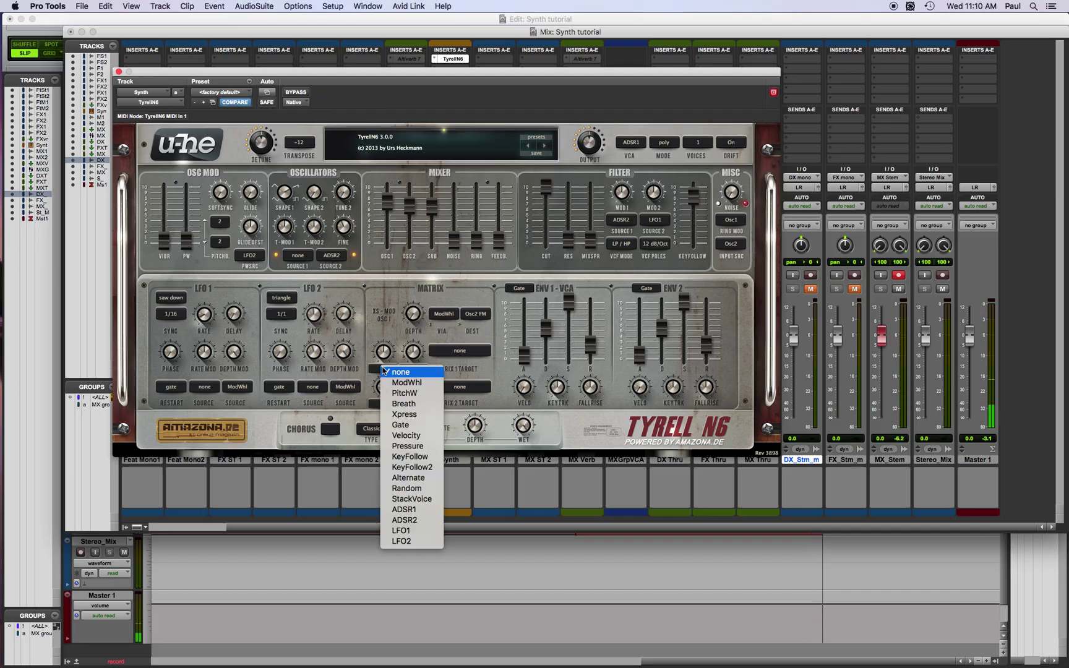
left_click(402, 377)
left_click(450, 313)
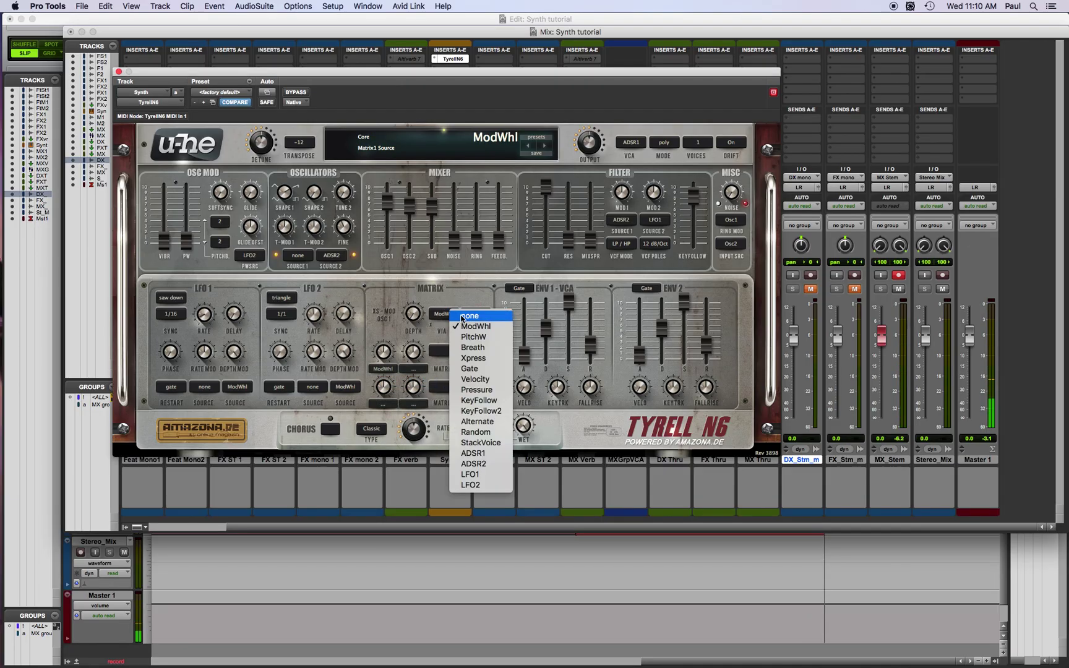
left_click(468, 317)
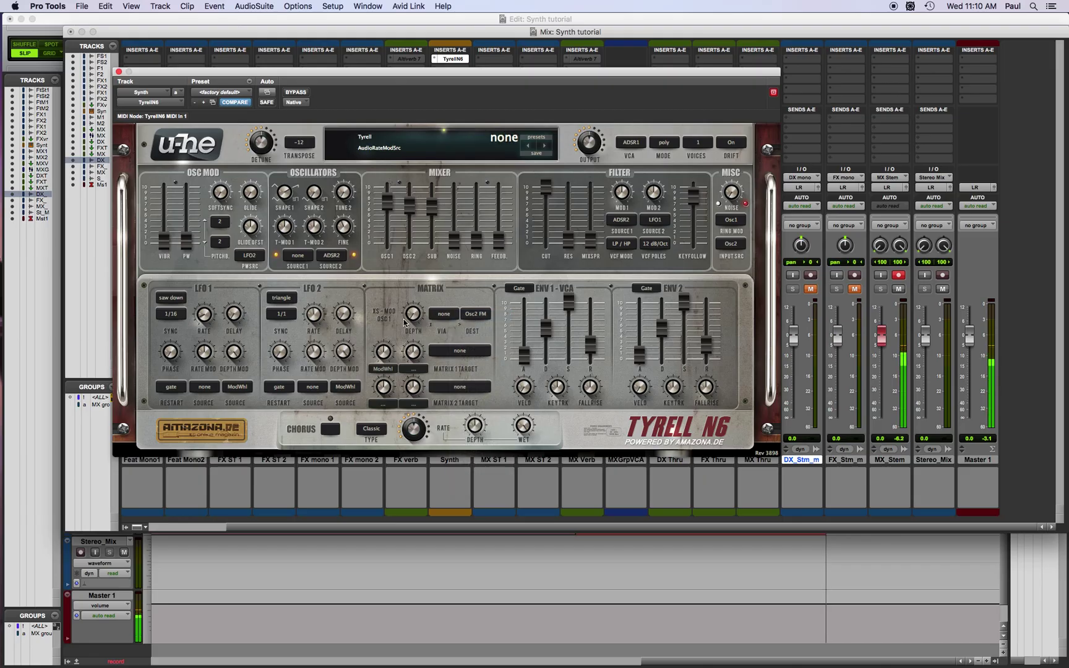
Turn the sub oscillator's volume fully down and keep ModWhl as matrix 1 source with Tyrell: Shape1 as target
left_click_drag(432, 208, 423, 349)
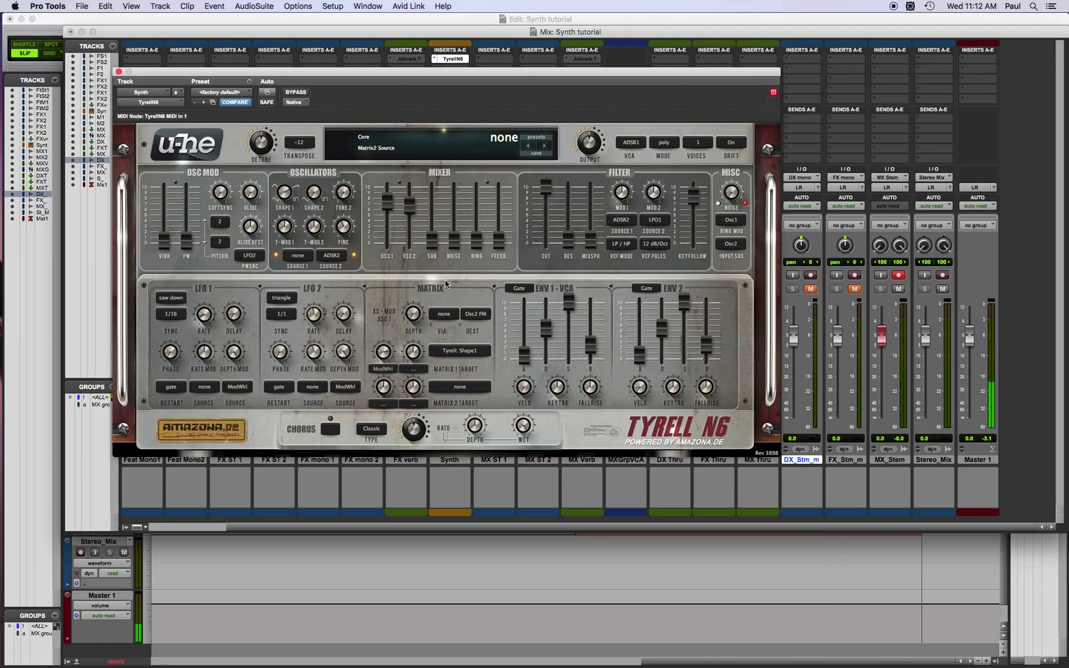
left_click(383, 370)
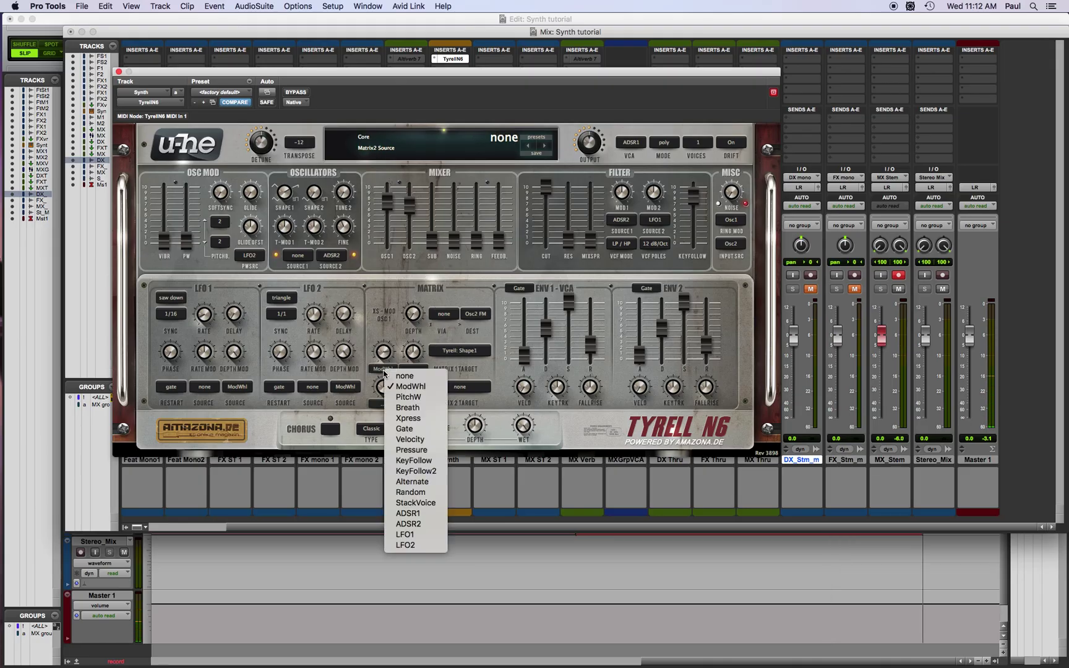
left_click(404, 387)
left_click(466, 351)
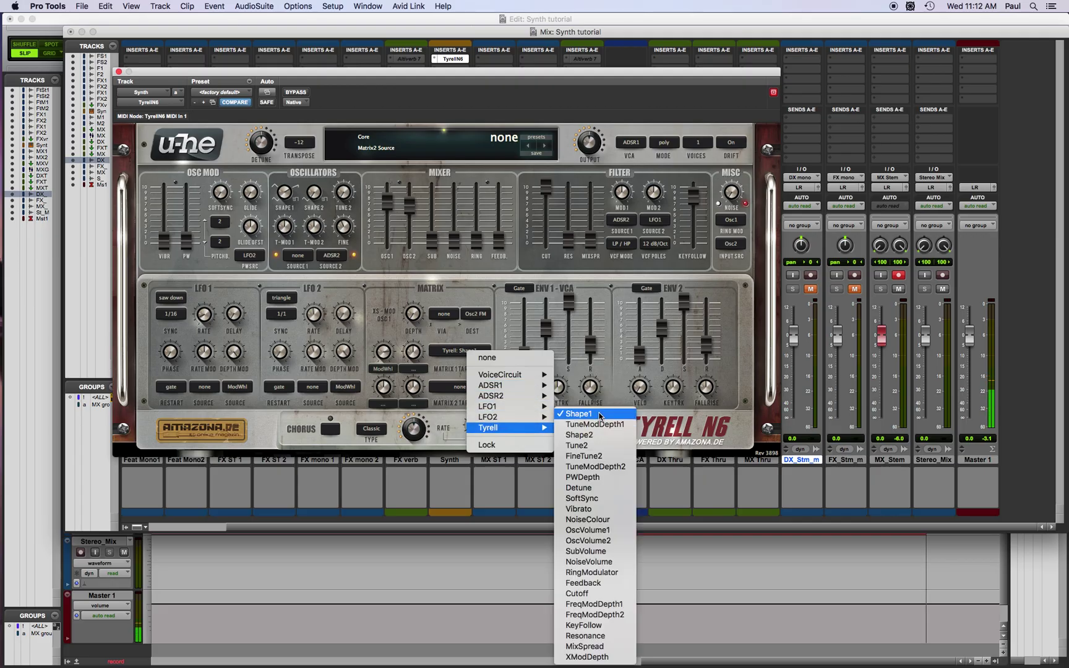
left_click(445, 337)
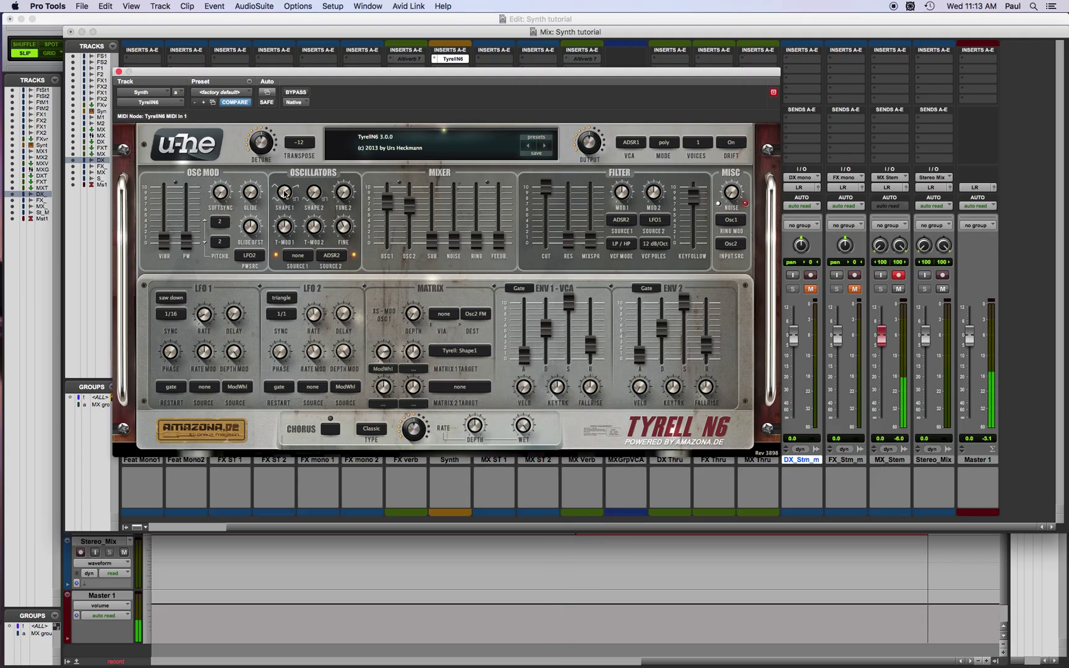
Turn oscillator 2's volume fully down in the mixer and sweep oscillator 1's shape
mouse_move(286, 195)
left_mouse_down()
mouse_move(282, 227)
mouse_move(283, 181)
mouse_move(281, 195)
left_mouse_up()
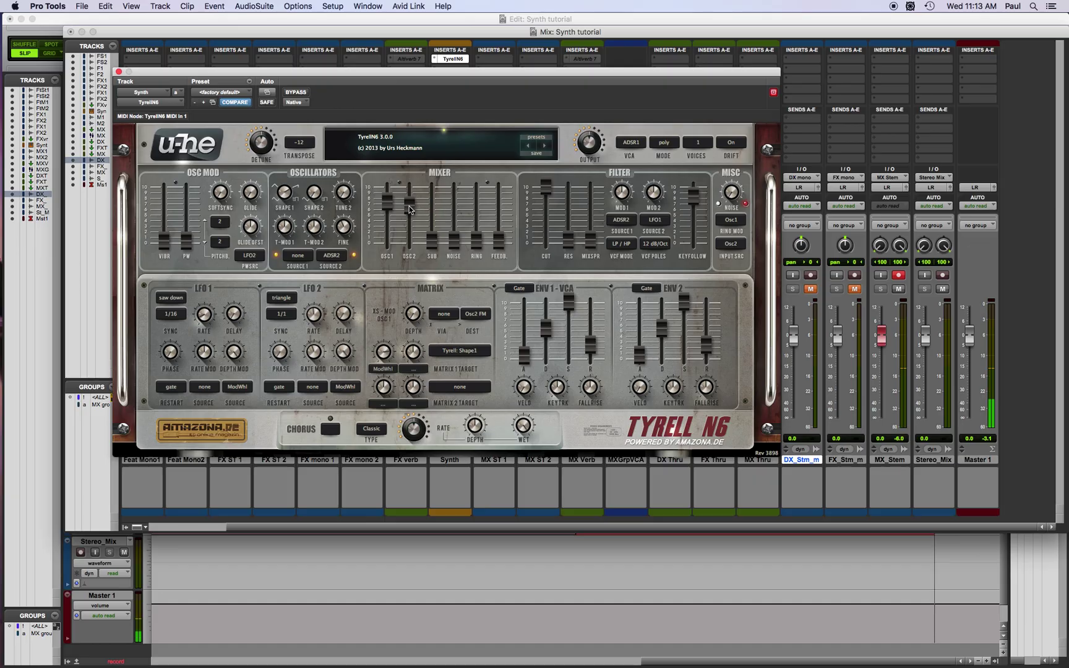
left_click_drag(412, 210, 409, 245)
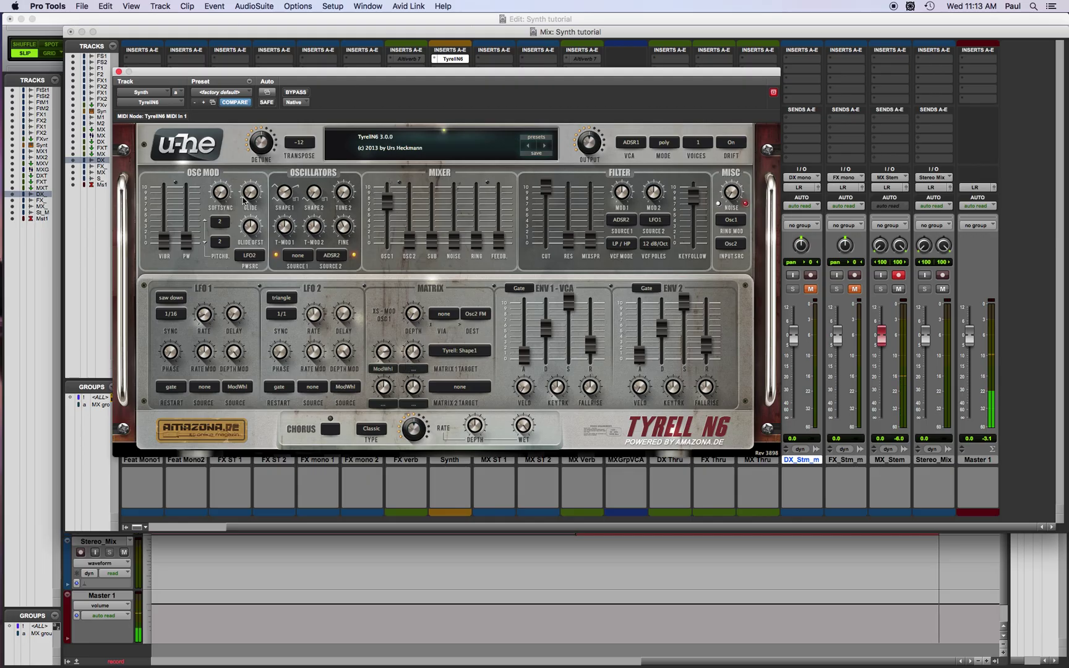
left_click_drag(286, 196, 277, 226)
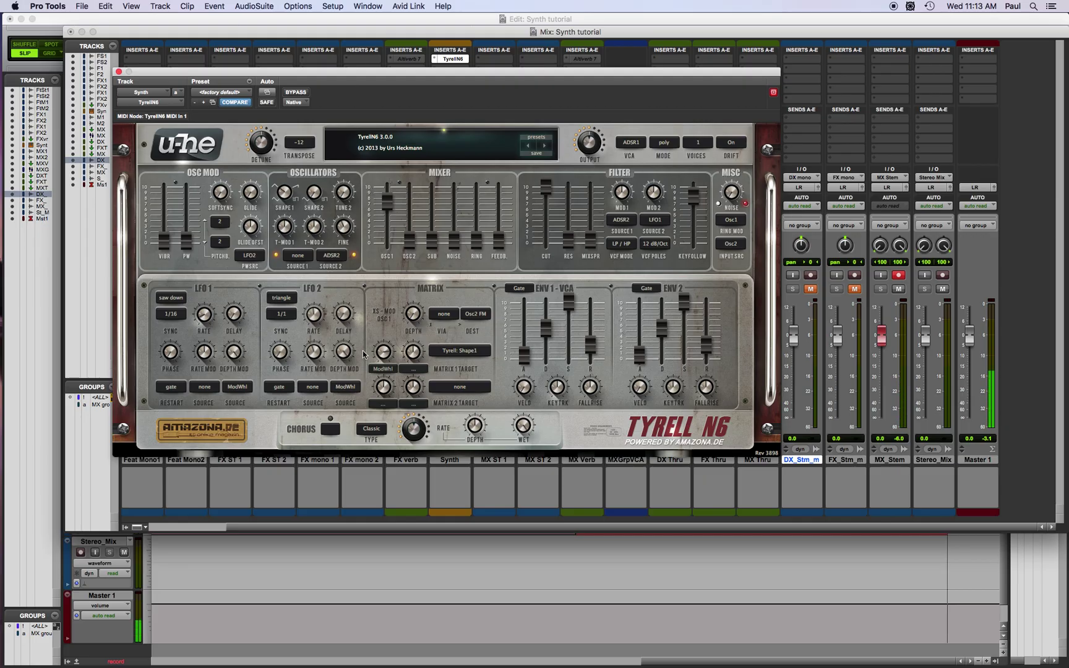
Adjust the matrix 1 modulation depth and set its via source to Velocity
left_click_drag(387, 358, 391, 344)
mouse_move(280, 229)
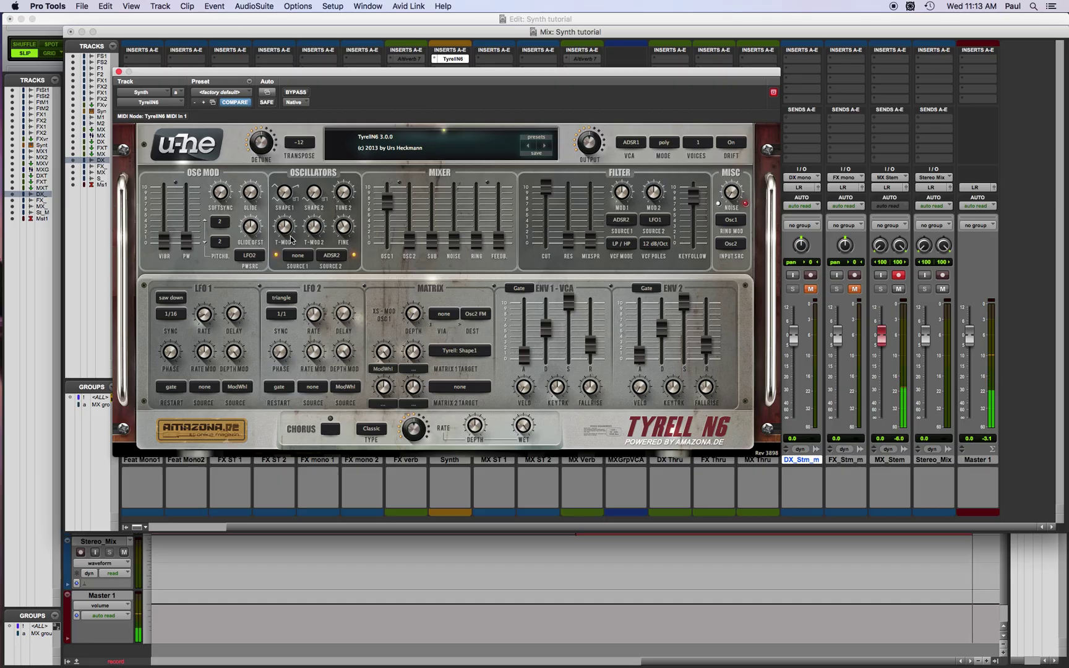
left_click(414, 370)
left_click(406, 370)
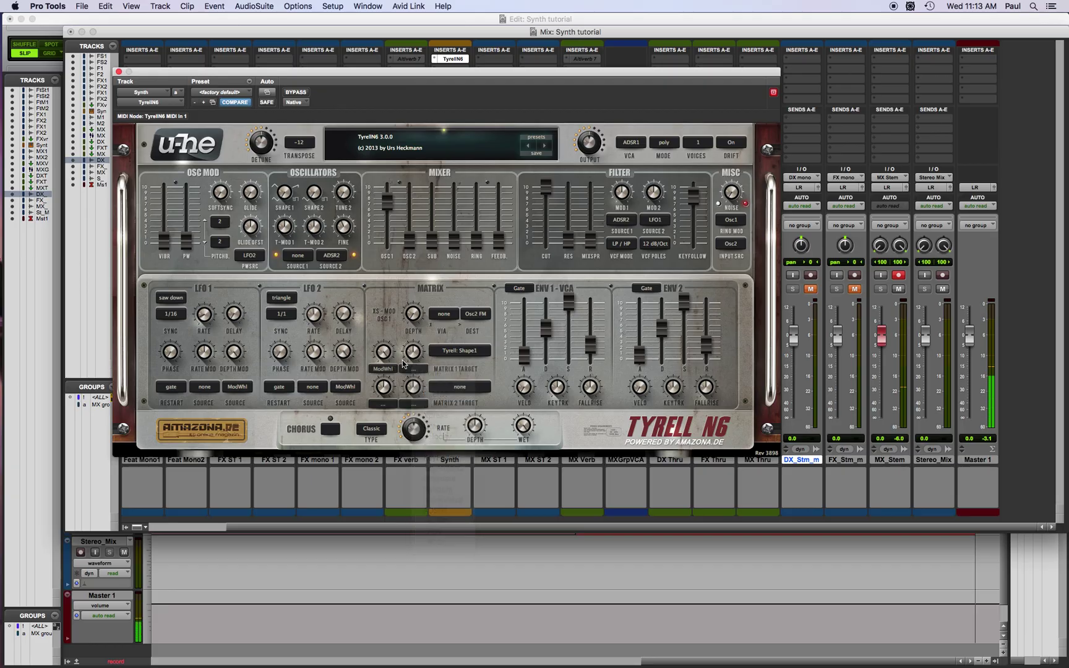
left_click(415, 369)
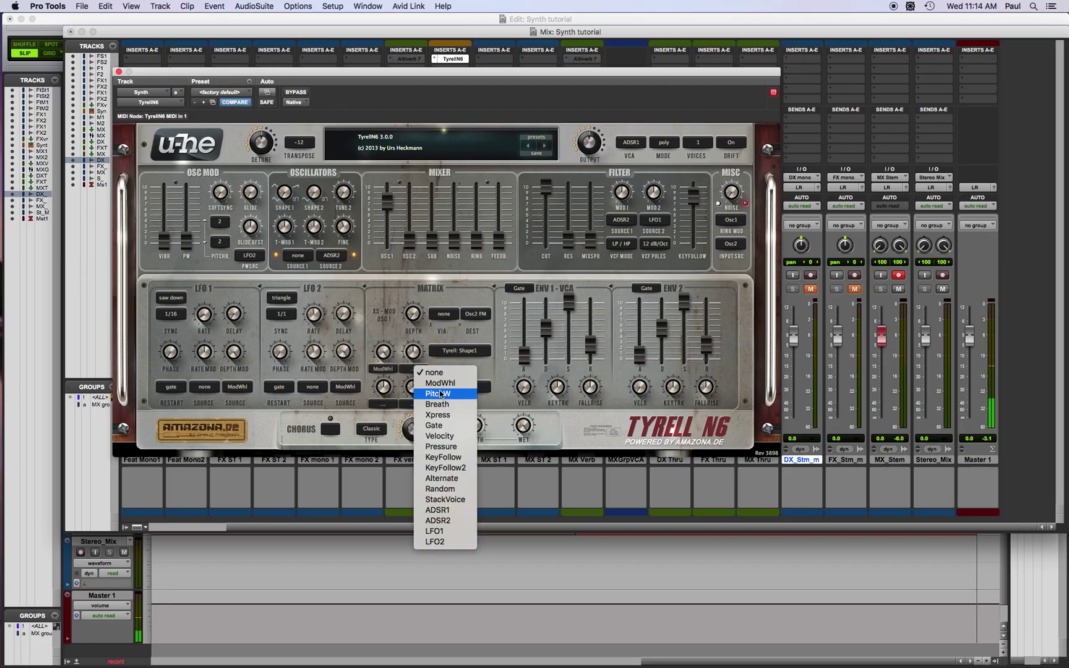
left_click(439, 436)
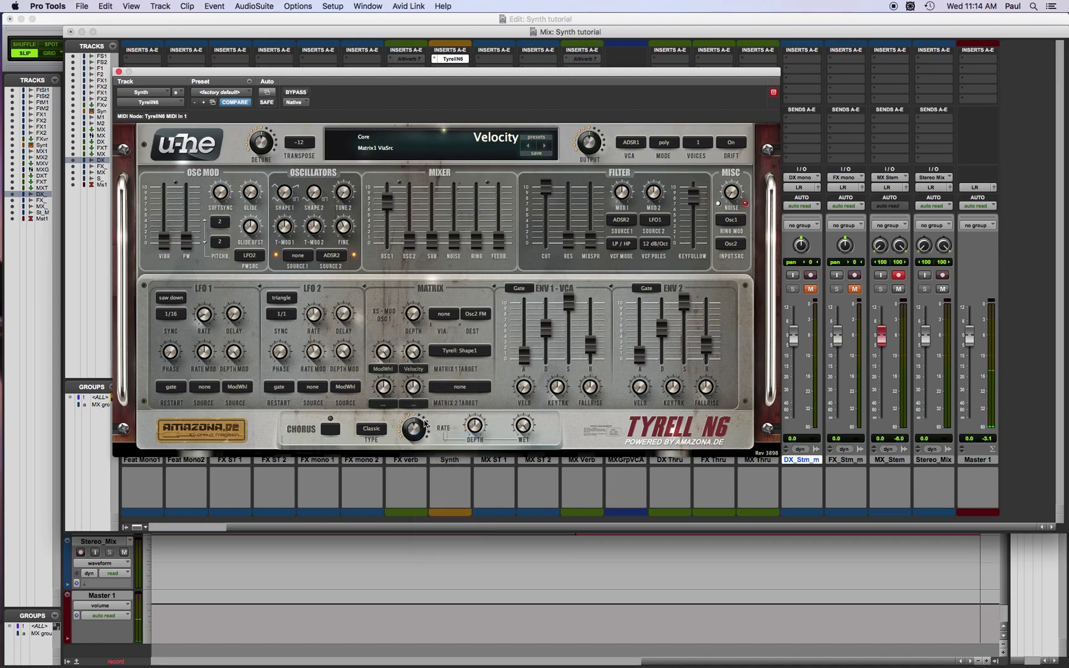
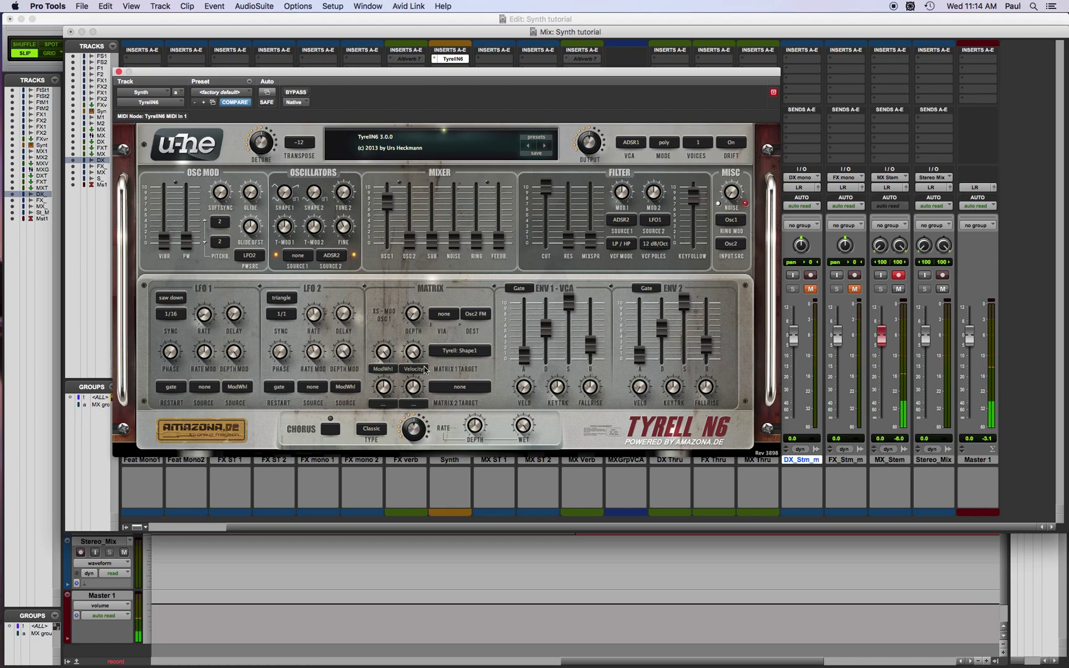
Set the matrix 1 via source to none and its main source to Velocity
left_click(383, 371)
left_click(435, 371)
left_click(426, 369)
left_click(435, 374)
left_click(399, 372)
left_click(376, 370)
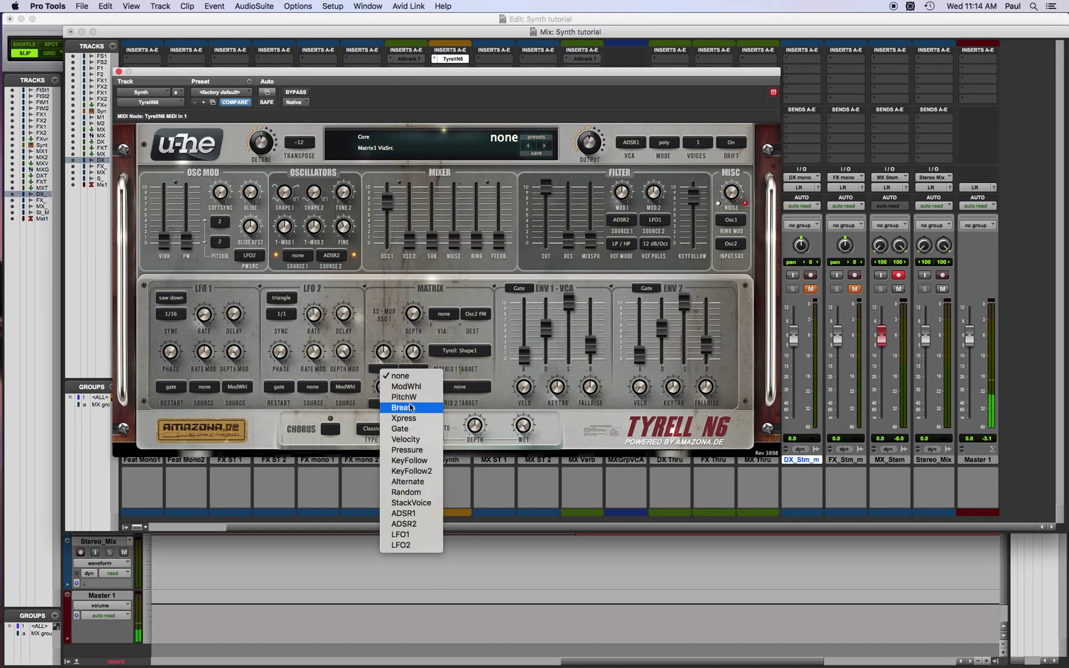
left_click(416, 440)
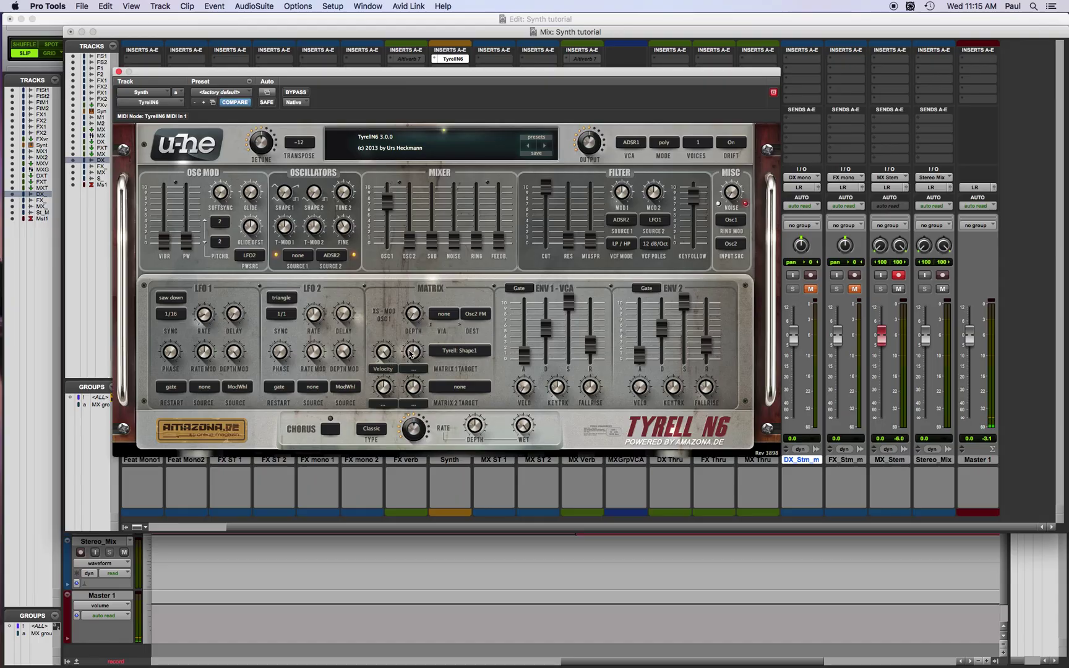
Clear the matrix 1 modulation by setting both its source and its target to none
left_click(383, 368)
left_click(405, 372)
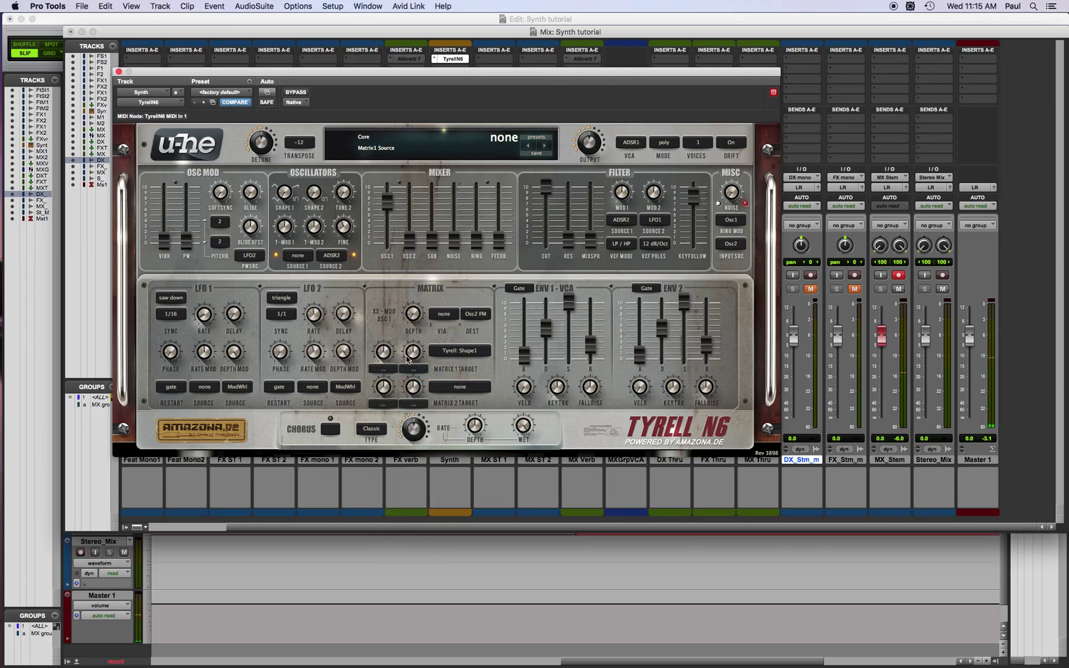
left_click(453, 353)
left_click(466, 354)
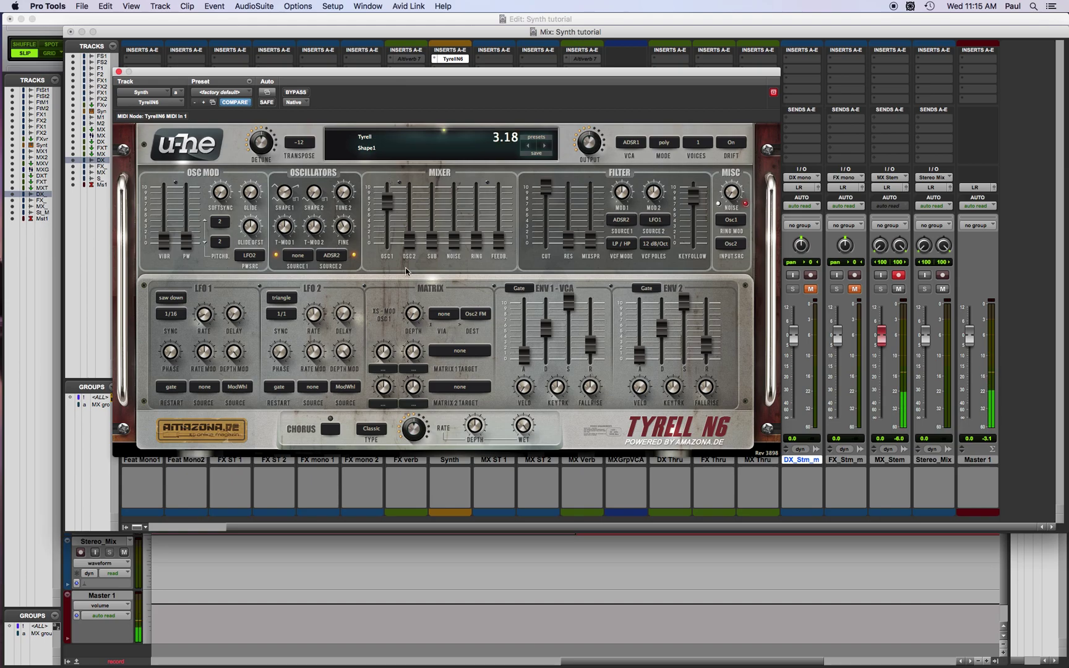
Check envelope 1's attack and lower its release to the minimum
left_click(526, 357)
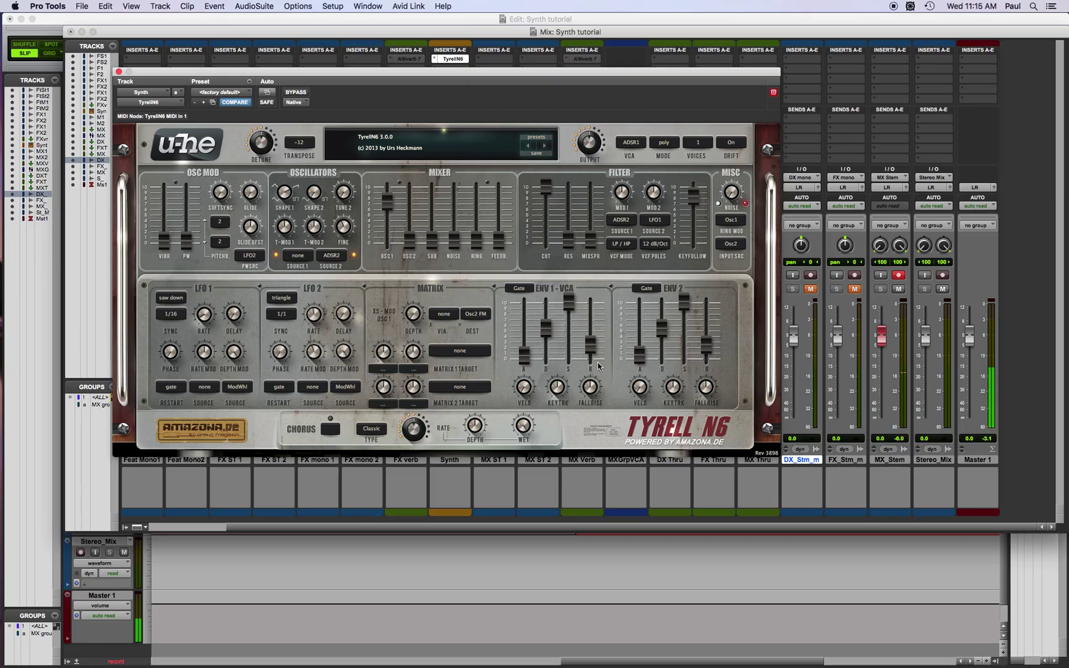
left_click(525, 357)
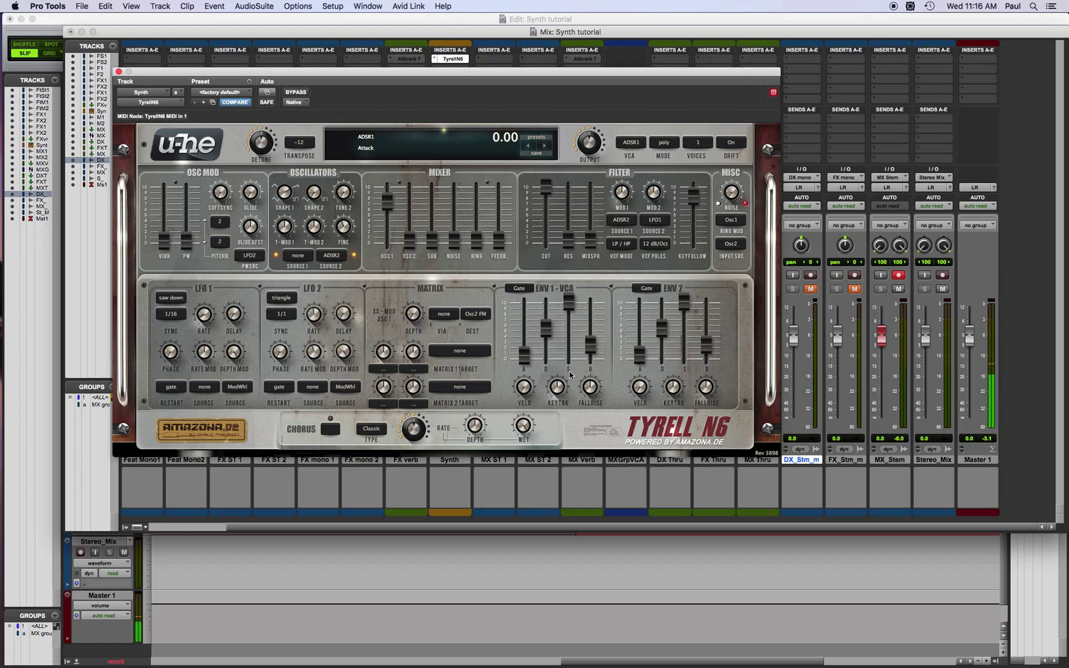
left_click(589, 370)
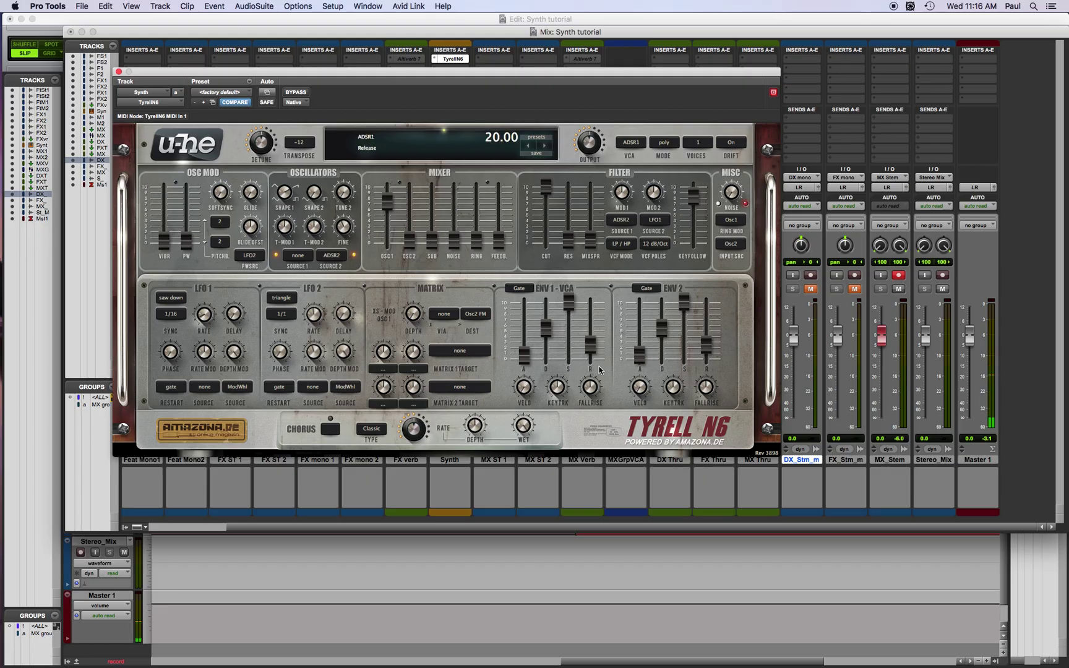
left_click_drag(591, 348, 591, 409)
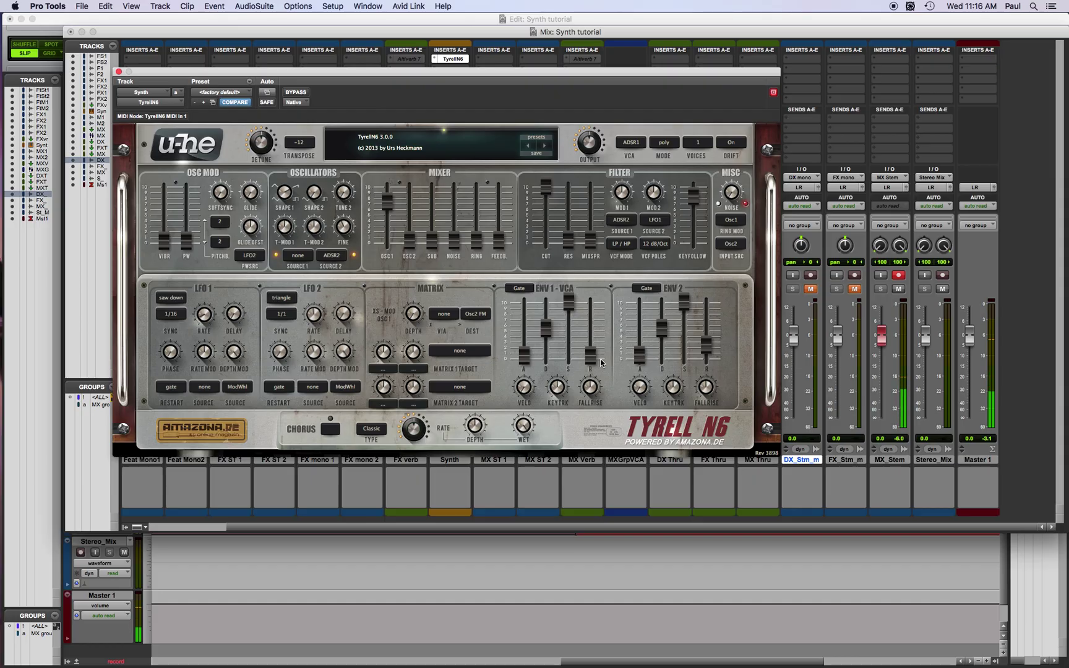
Raise envelope 1's attack to 72.40 and lower its decay to the minimum
left_click_drag(523, 363, 525, 323)
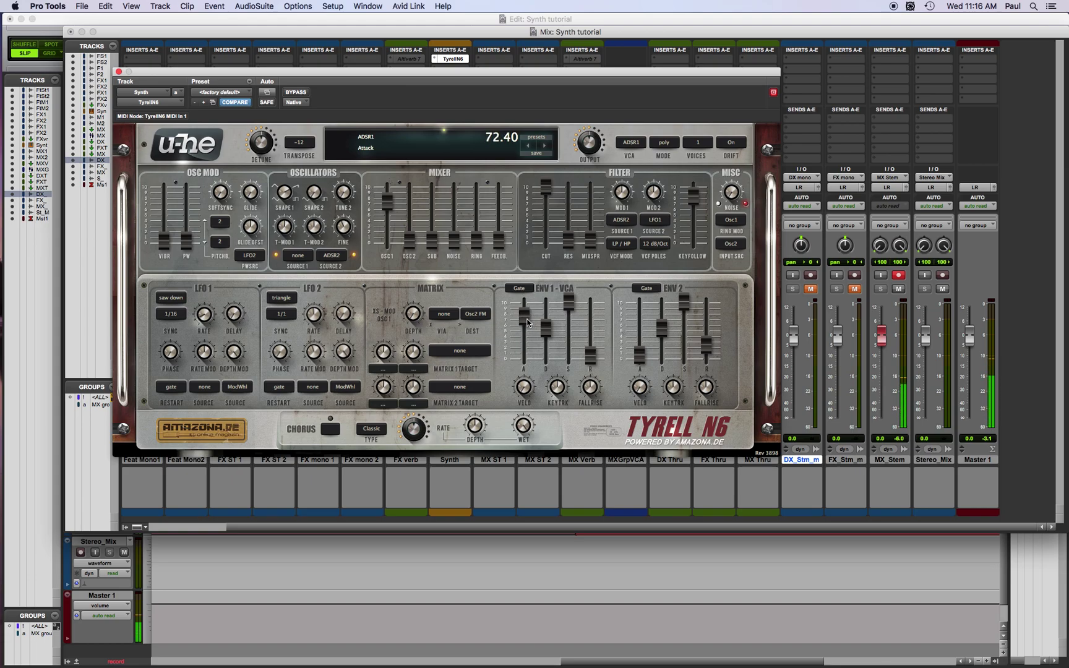
left_click(575, 305)
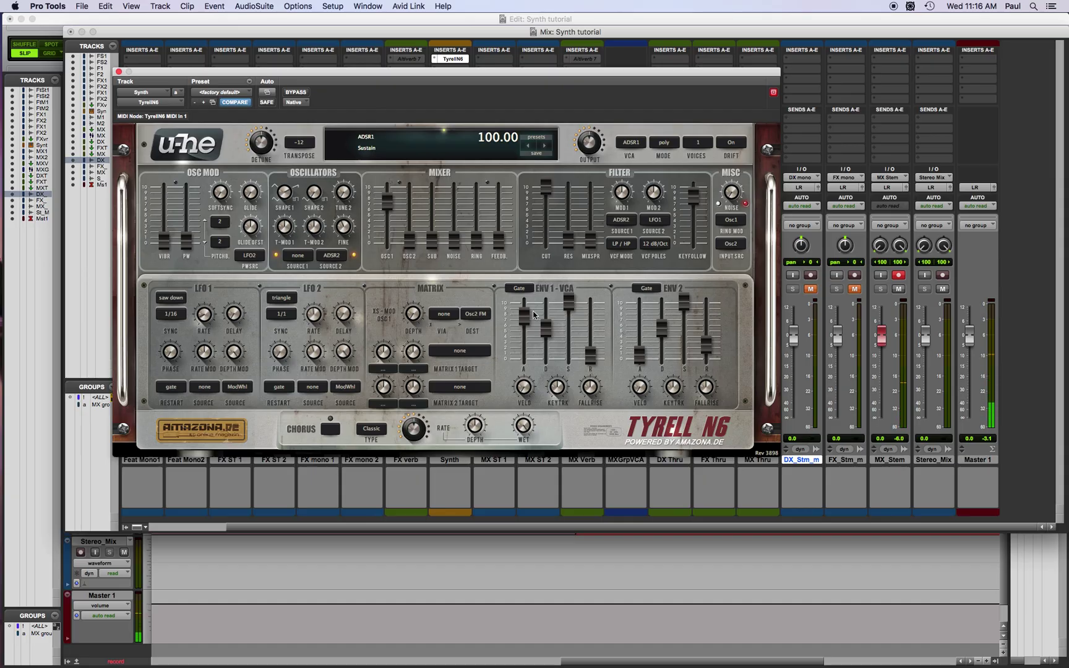
left_click_drag(544, 325, 546, 360)
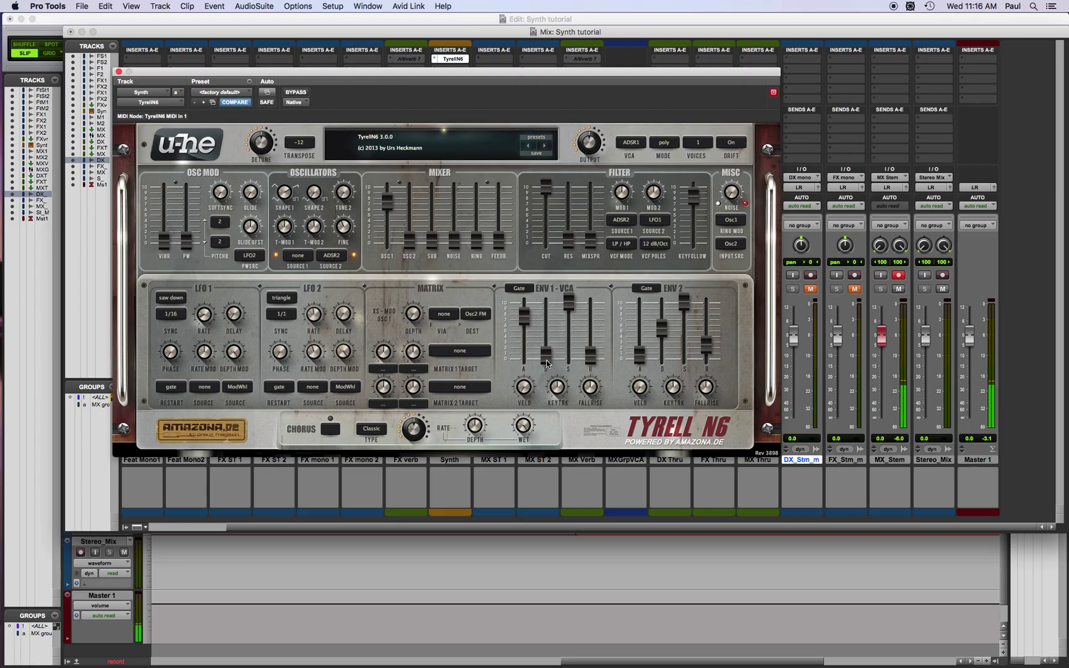
Set envelope 1's attack to 0.00 and its sustain to 40.00
left_click_drag(568, 306, 570, 349)
left_click_drag(524, 313, 525, 387)
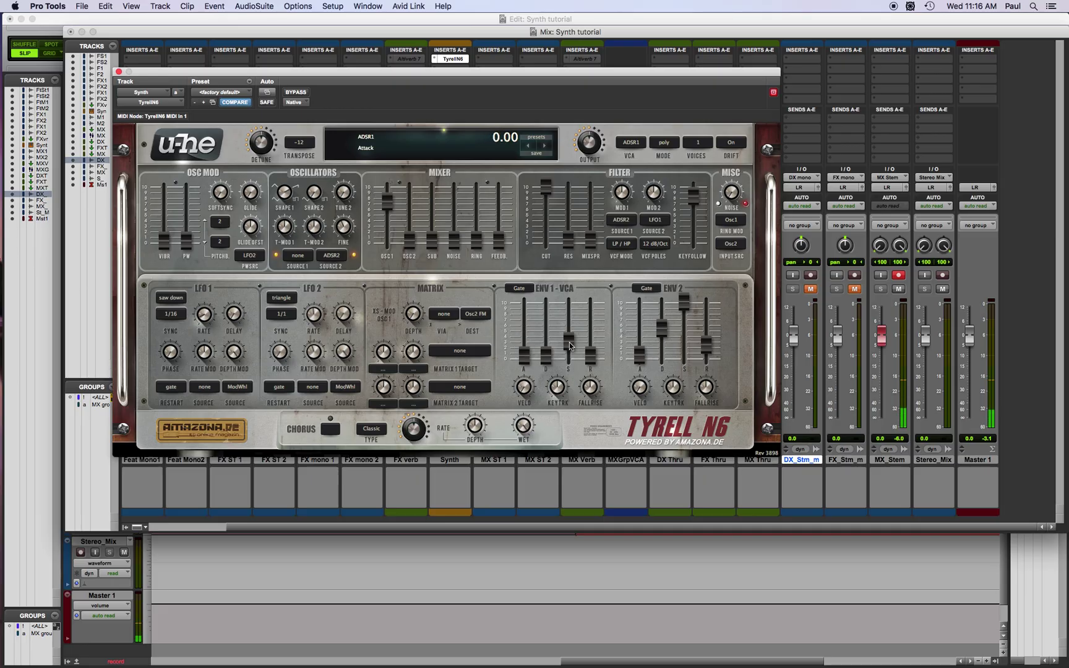
left_click_drag(570, 347, 578, 220)
left_click_drag(570, 301, 576, 383)
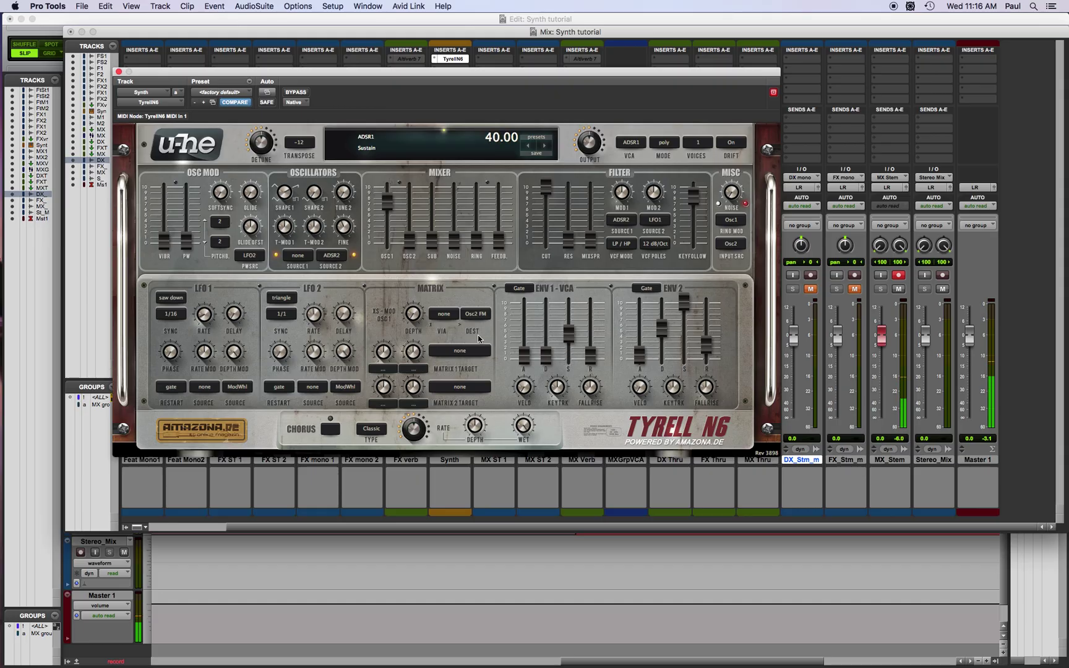
Set envelope 1's attack to 70.40, its sustain to 37.60 and its decay to 48.00
left_click_drag(524, 356, 526, 297)
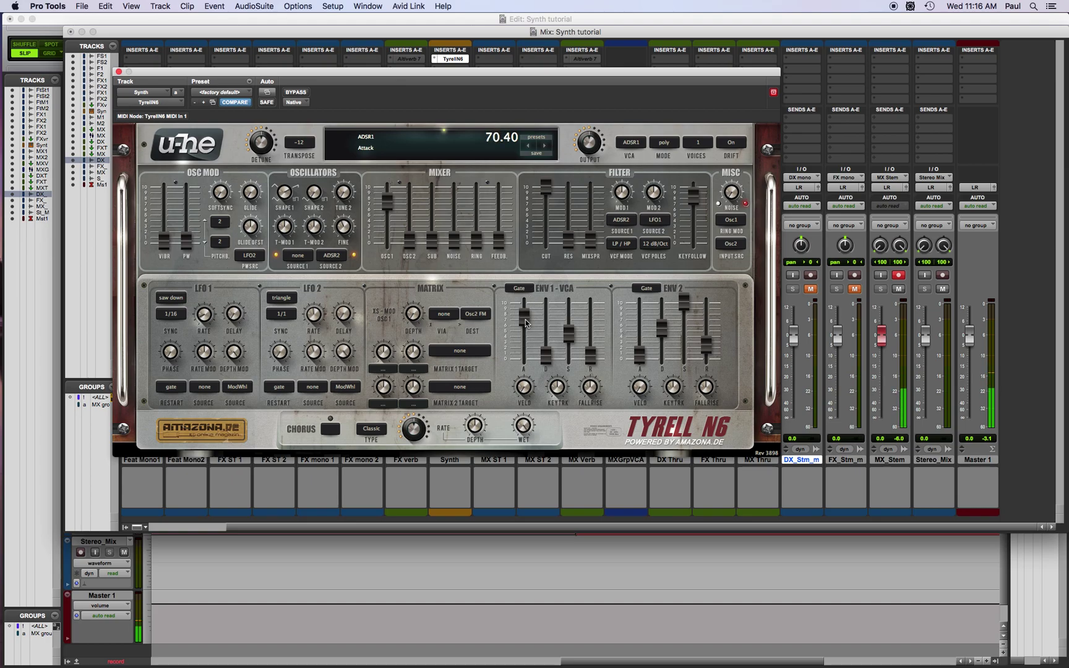
left_click_drag(570, 336, 570, 338)
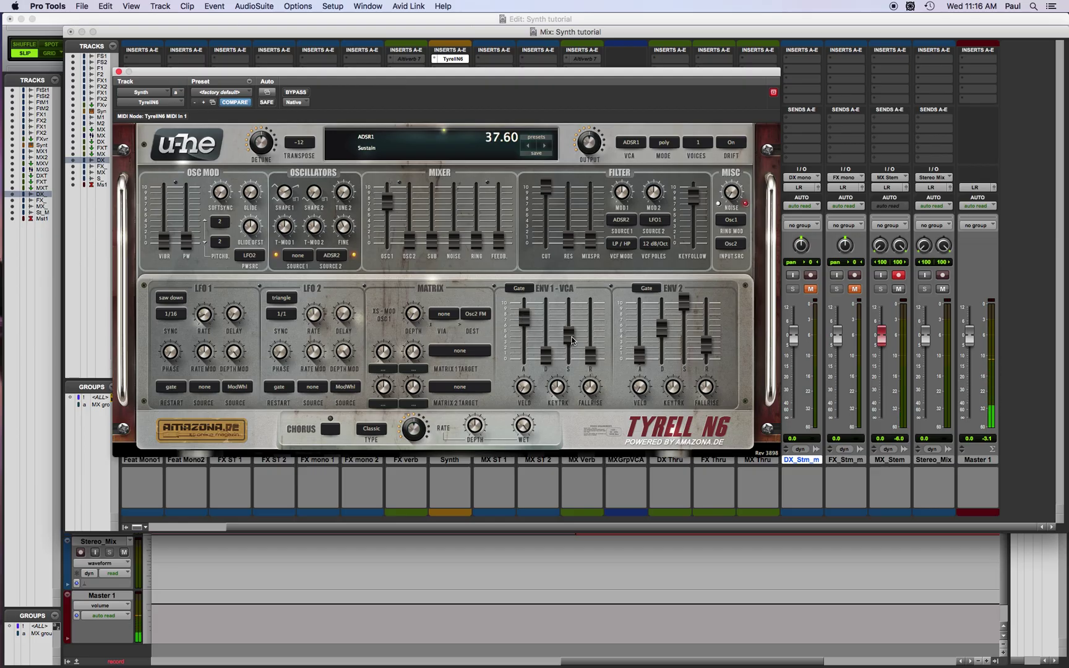
left_click_drag(554, 361, 549, 320)
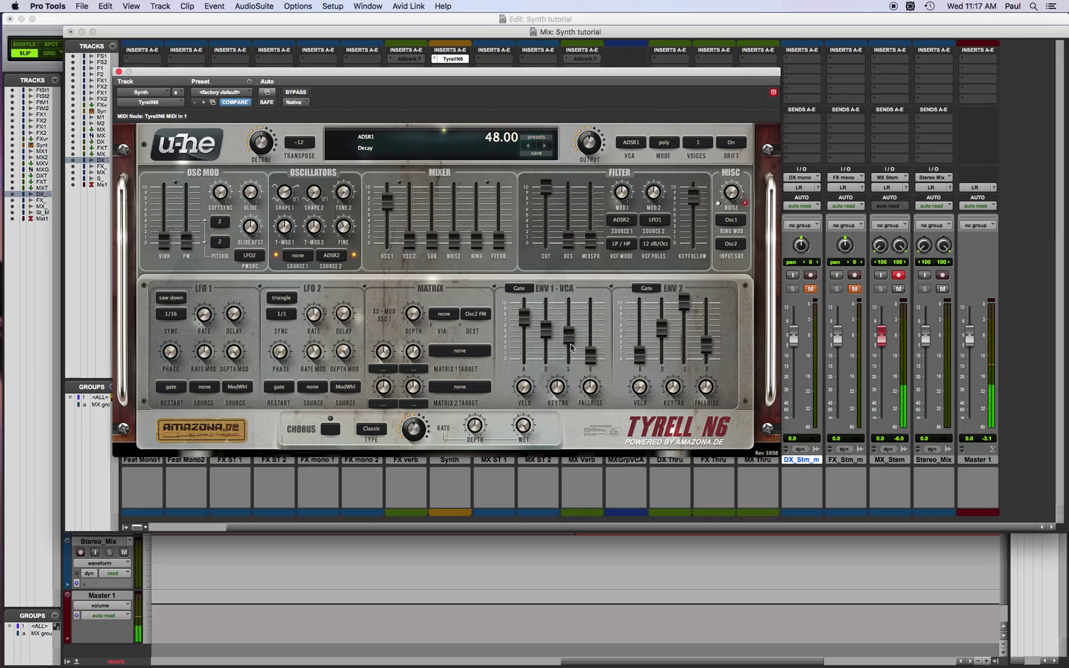
Lower envelope 1's sustain, raise its release slightly and return its attack to 0.00
left_click_drag(568, 339, 568, 363)
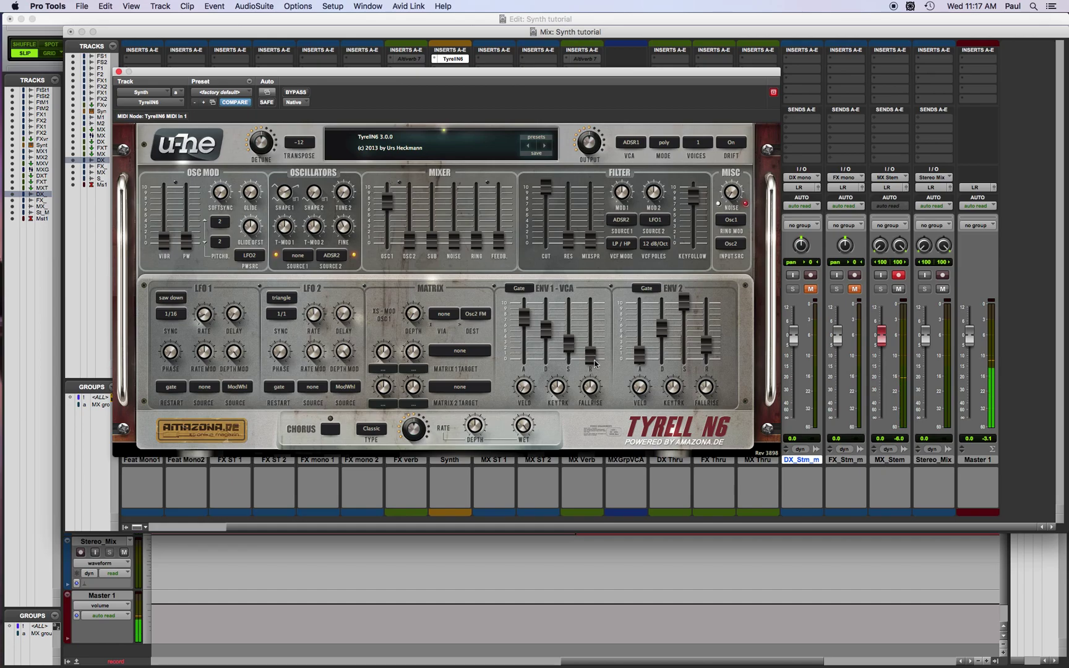
left_click_drag(591, 356, 595, 346)
left_click_drag(524, 319, 529, 425)
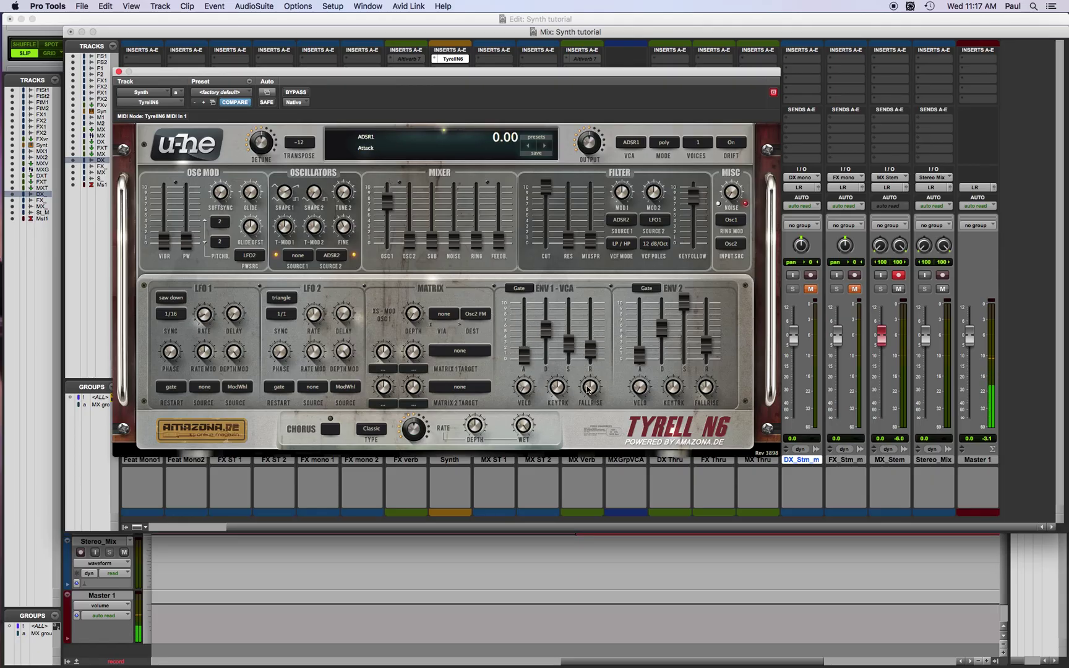
Raise envelope 1's release and attack and bring its sustain up to the maximum
left_click_drag(591, 356, 597, 330)
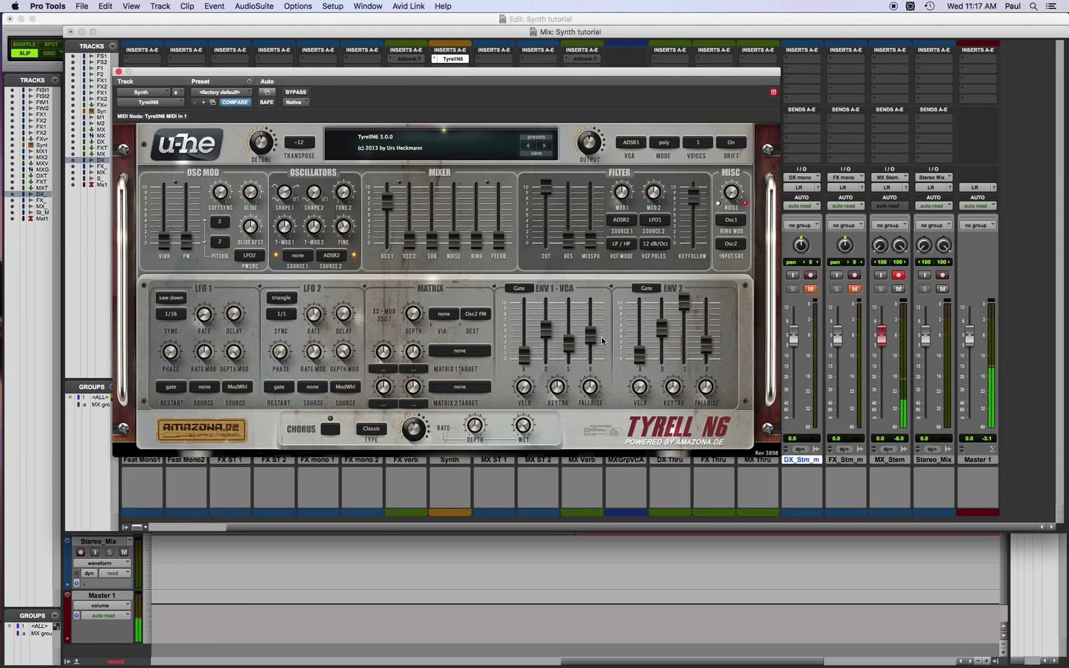
left_click_drag(602, 335, 599, 304)
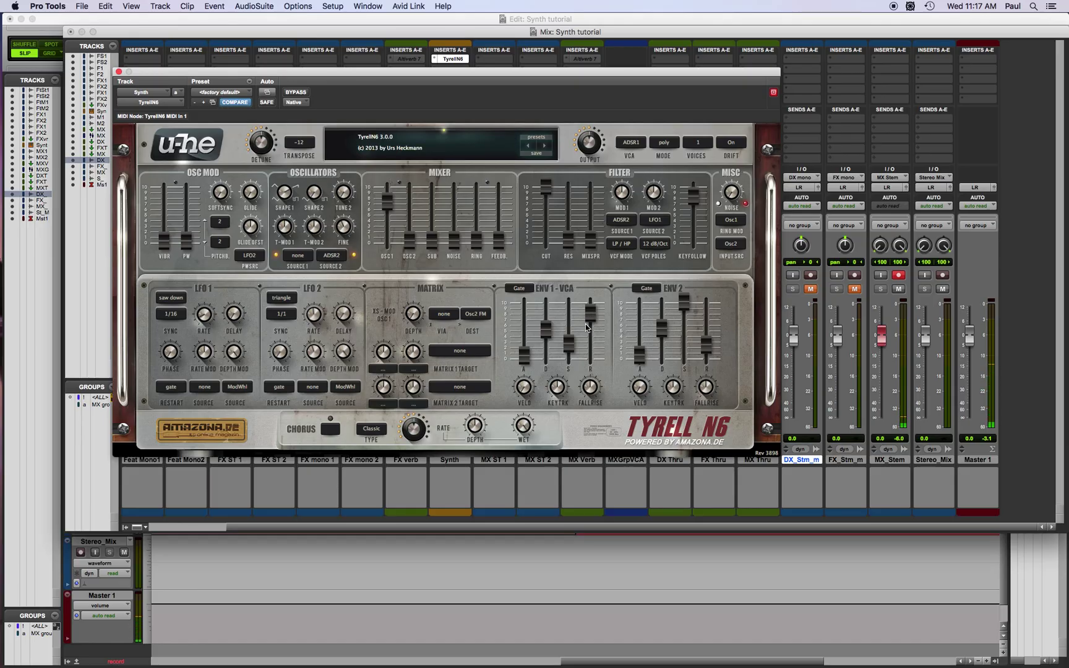
left_click_drag(590, 315, 590, 318)
left_click_drag(524, 356, 529, 291)
left_click_drag(567, 349, 584, 201)
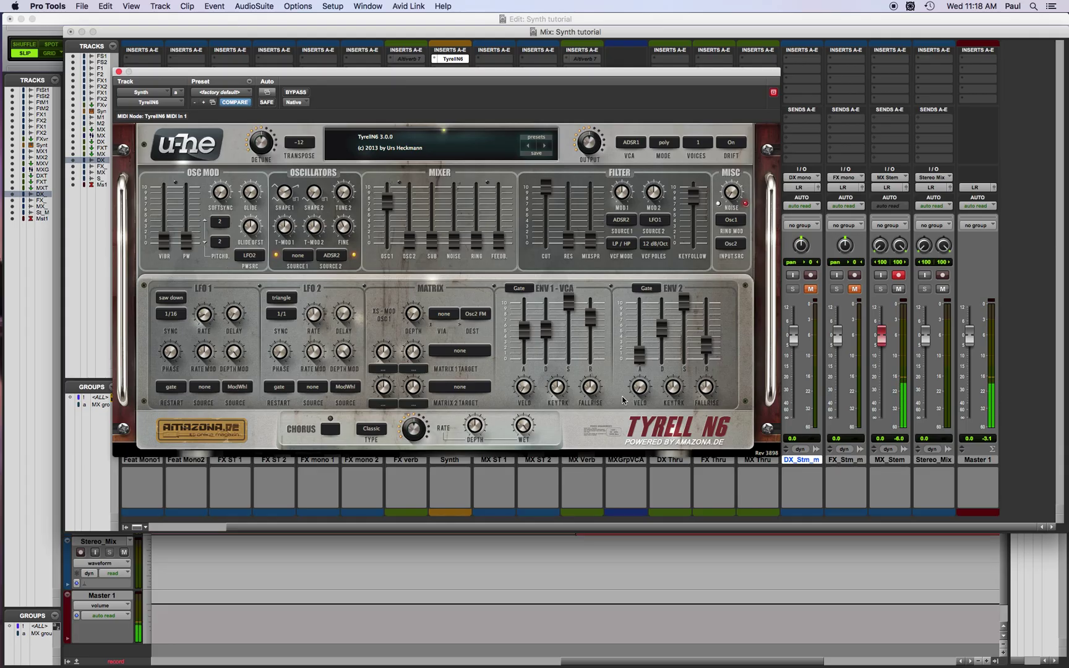
Set envelope 1's attack, release and sustain to 0.00
left_click_drag(524, 332, 524, 457)
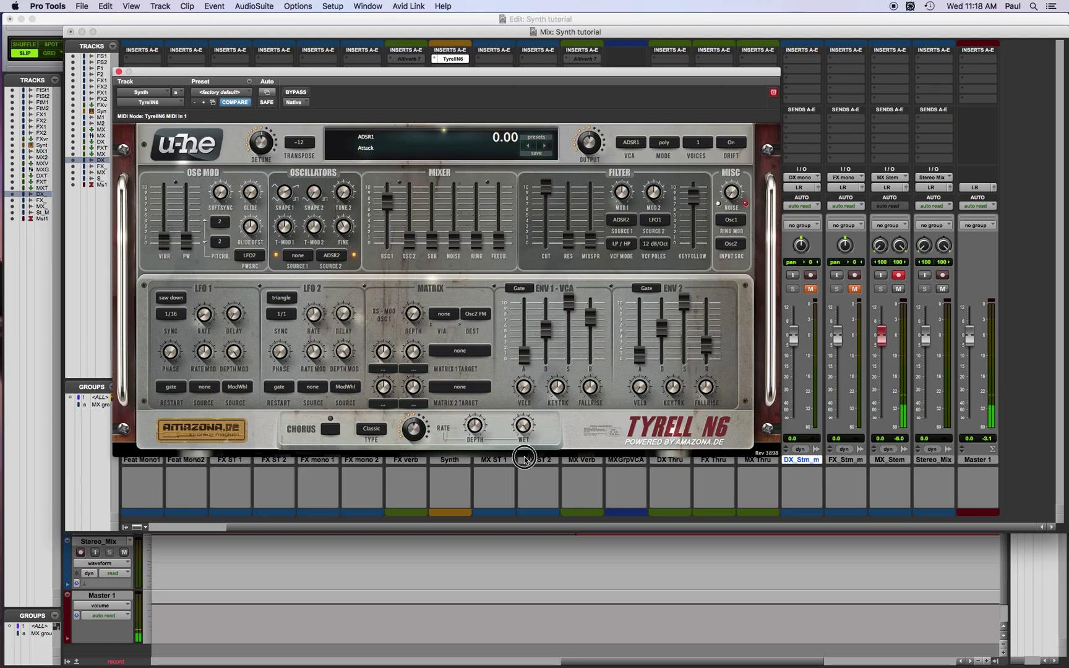
left_click_drag(590, 317, 588, 506)
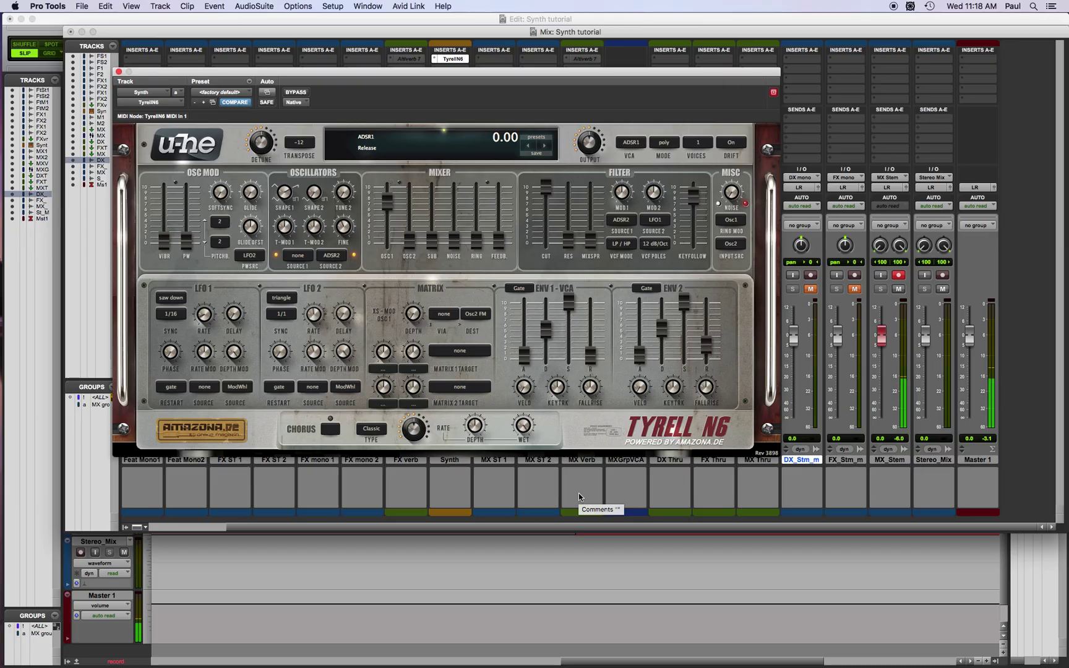
left_click(530, 356)
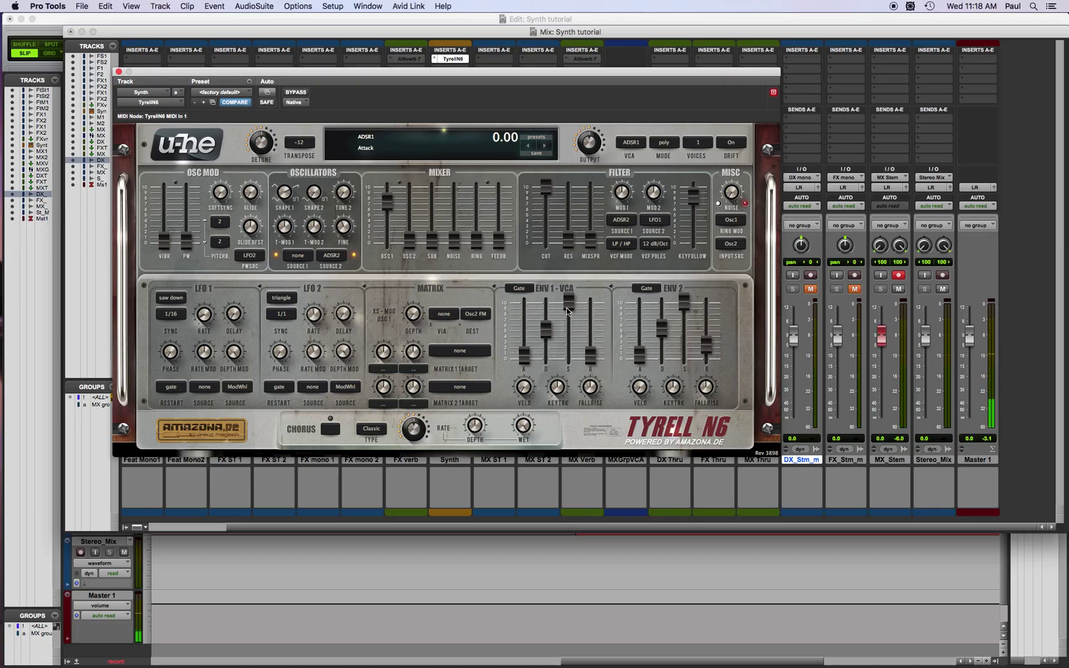
left_click_drag(567, 301, 568, 478)
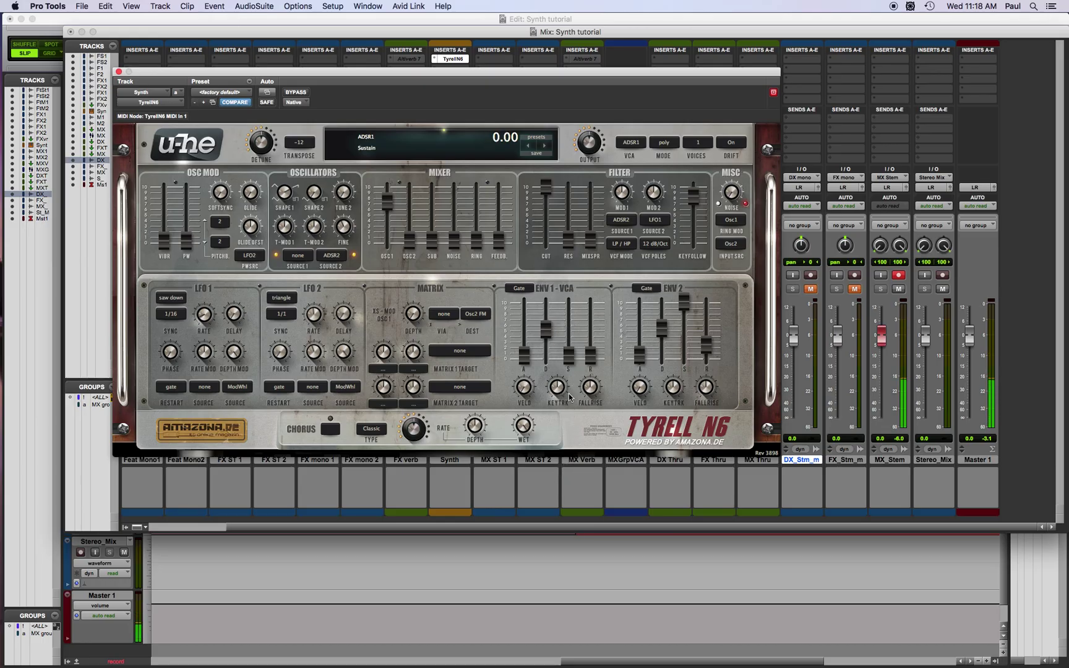
Set envelope 1's decay to 25.20, vary its decay and sustain, and return the sustain to 0.00
left_click_drag(546, 330, 545, 359)
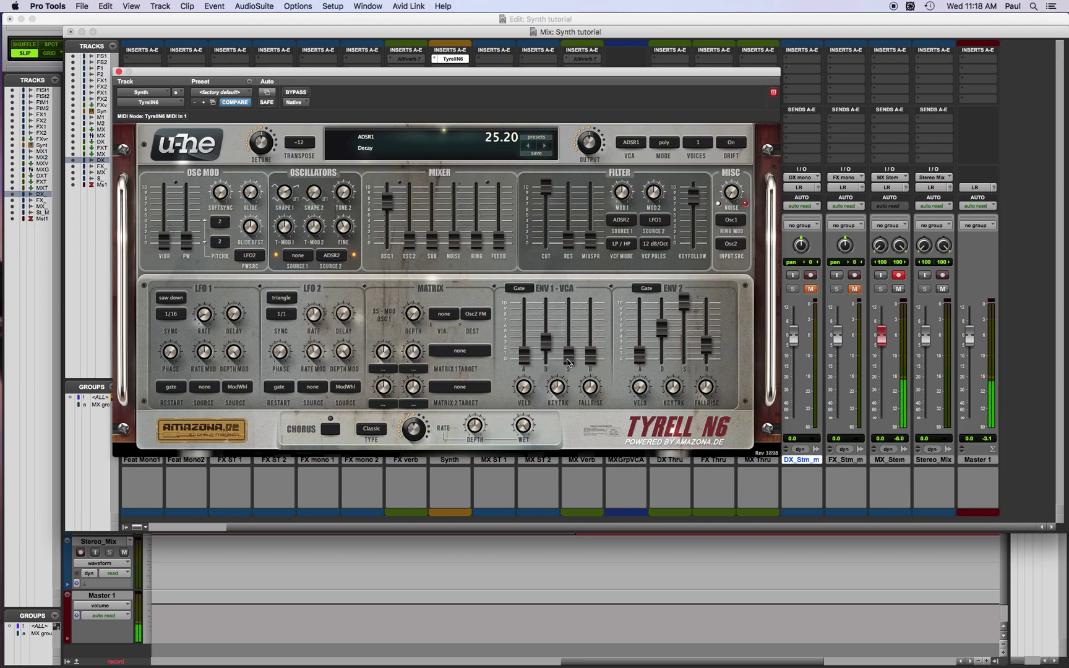
left_click_drag(568, 363, 567, 372)
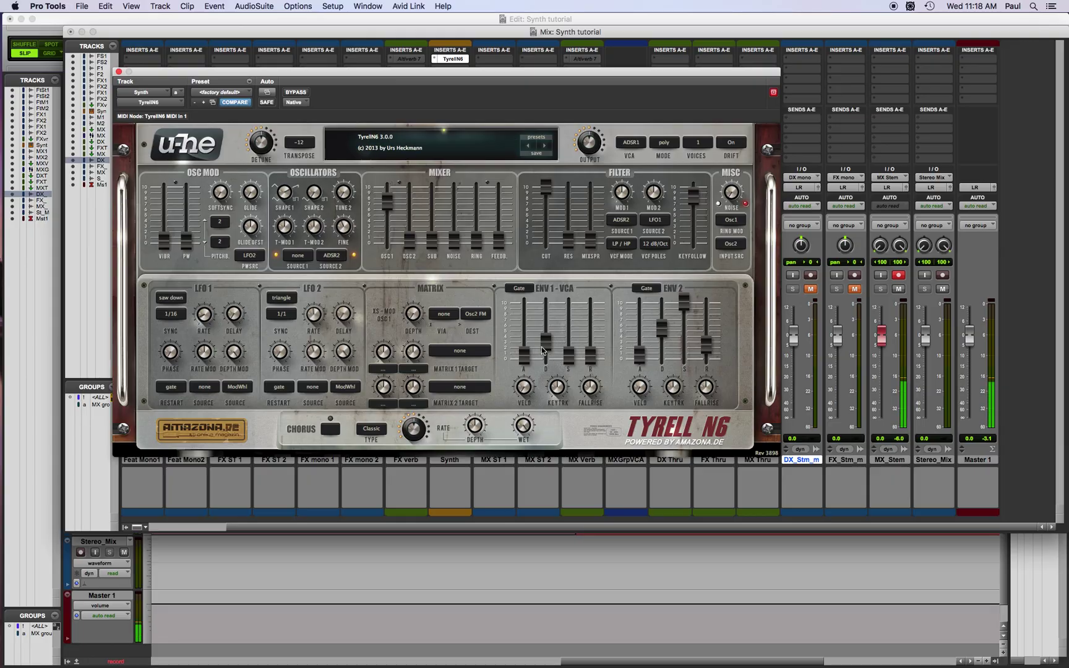
left_click_drag(548, 342, 567, 235)
left_click_drag(569, 307, 560, 408)
left_click_drag(546, 342, 561, 387)
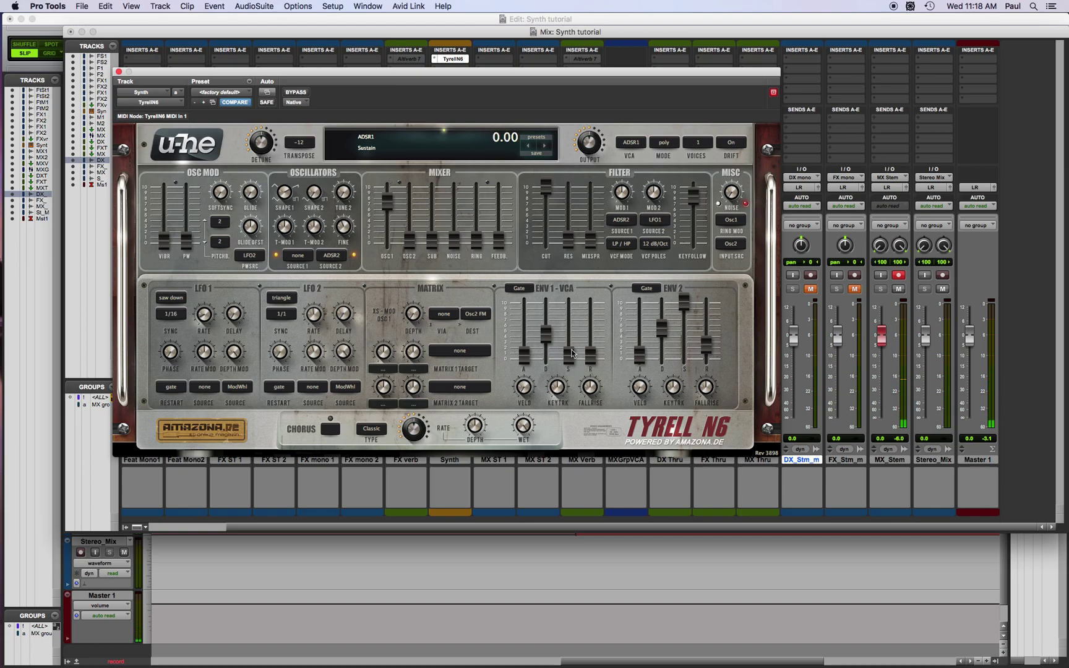
Set envelope 1's sustain to 100.00 and lower its decay to the minimum
mouse_move(553, 336)
left_mouse_down()
mouse_move(544, 376)
mouse_move(548, 344)
left_mouse_up()
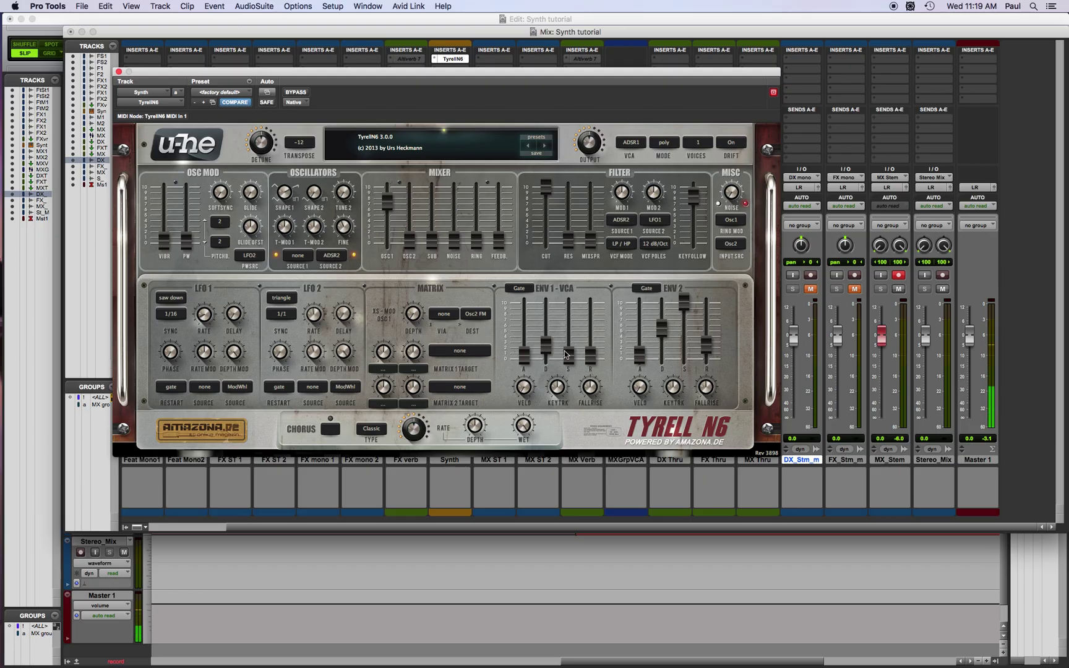
left_click_drag(572, 363, 583, 188)
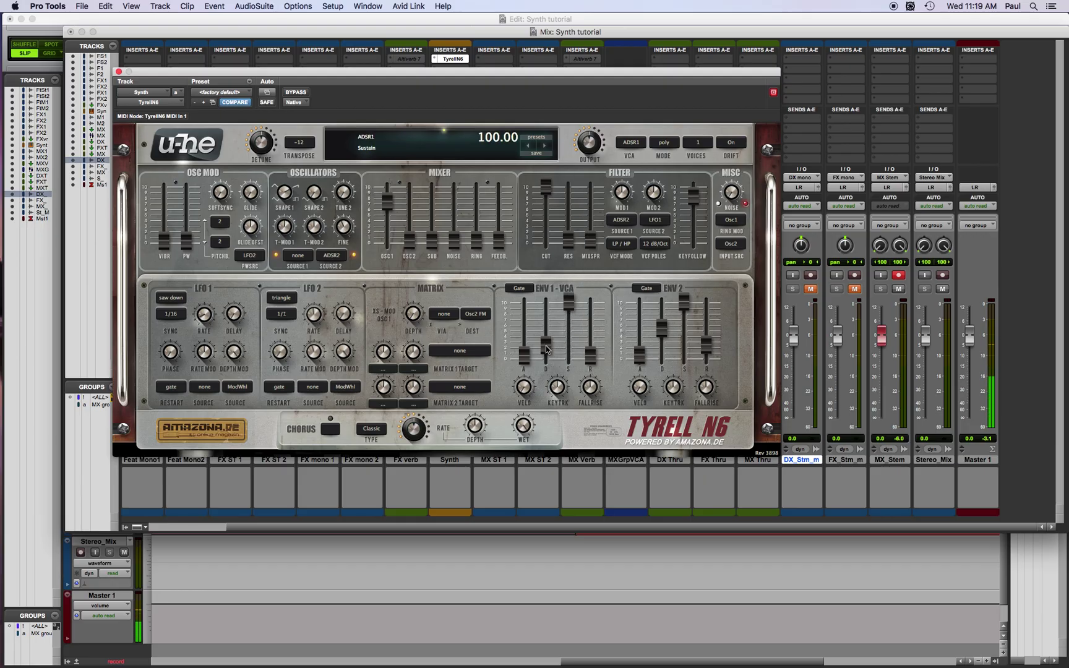
left_click_drag(546, 349, 546, 378)
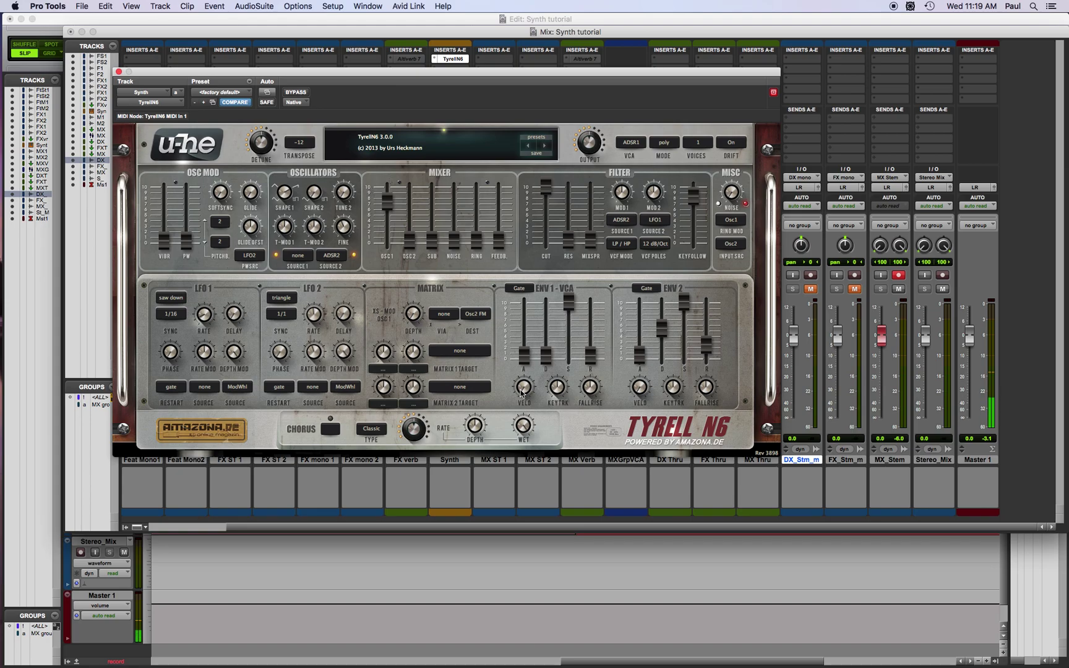
Set envelope 1's velocity amount to 52.00 and adjust it further
left_click_drag(528, 396, 545, 336)
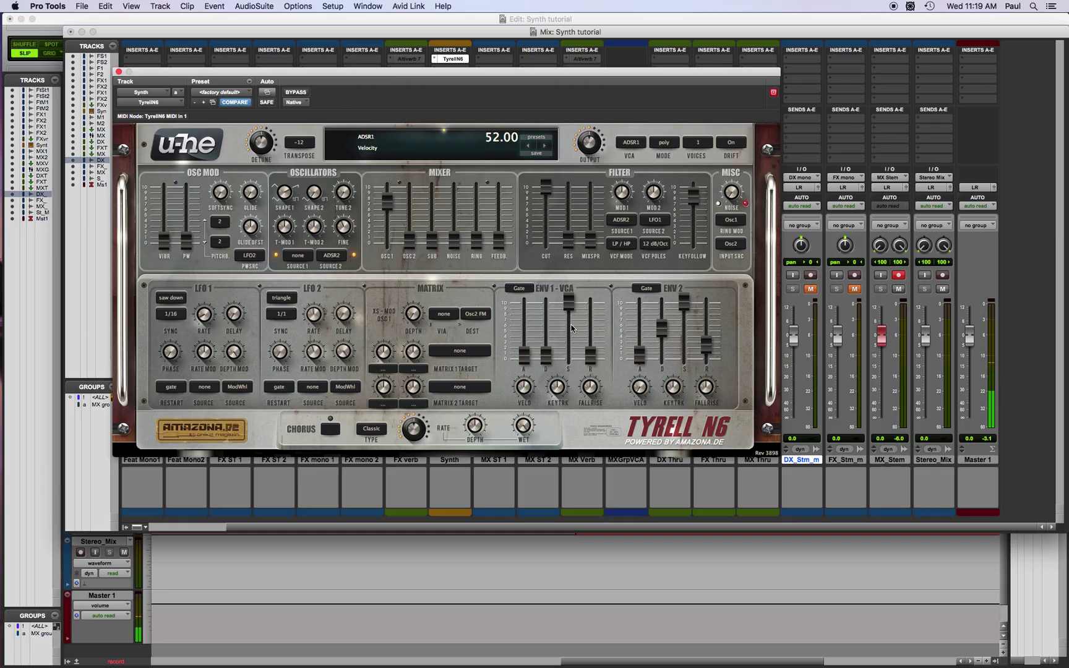
left_click_drag(523, 393, 540, 358)
left_click_drag(550, 394, 537, 350)
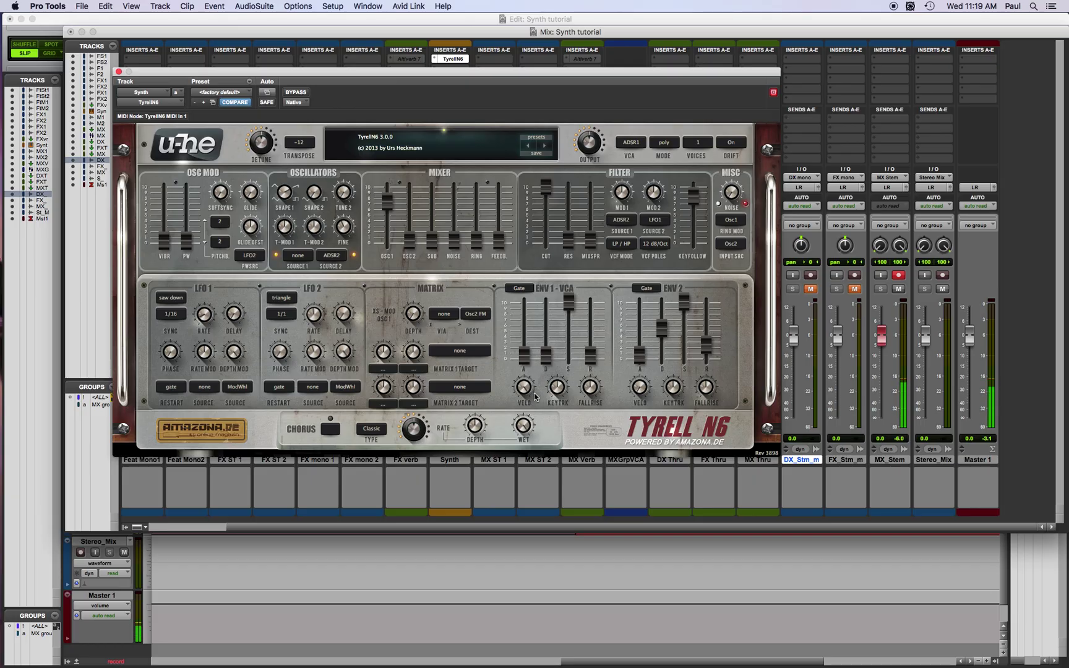
mouse_move(529, 389)
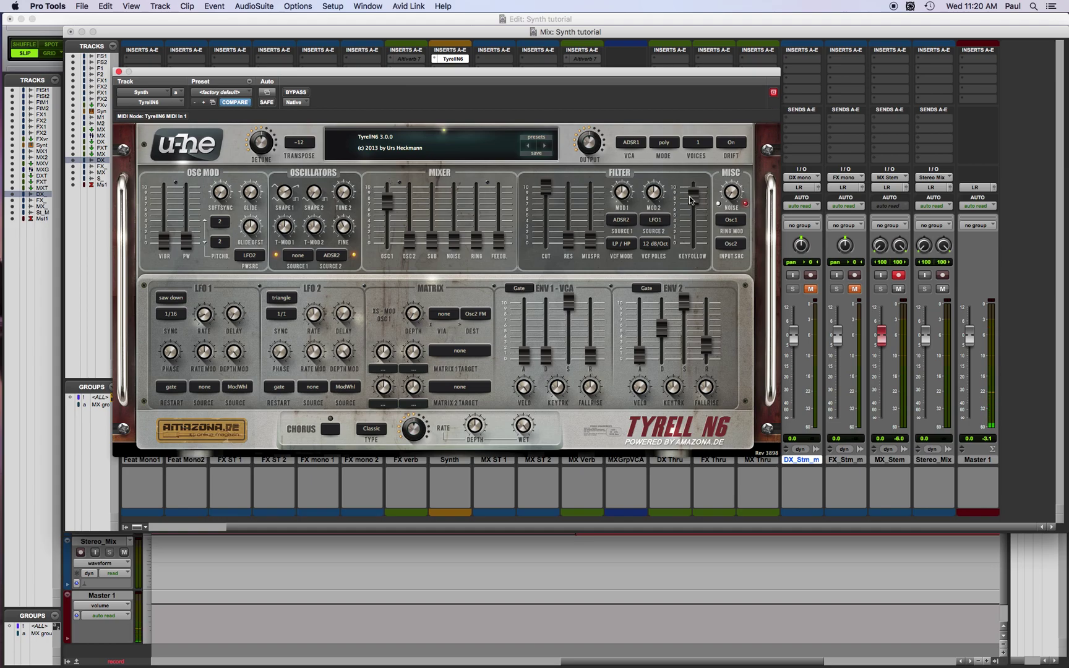
Set the filter's KeyFollow to 0.00 and vary envelope 1's key tracking, bringing it up to 100.00
left_click_drag(692, 197, 695, 376)
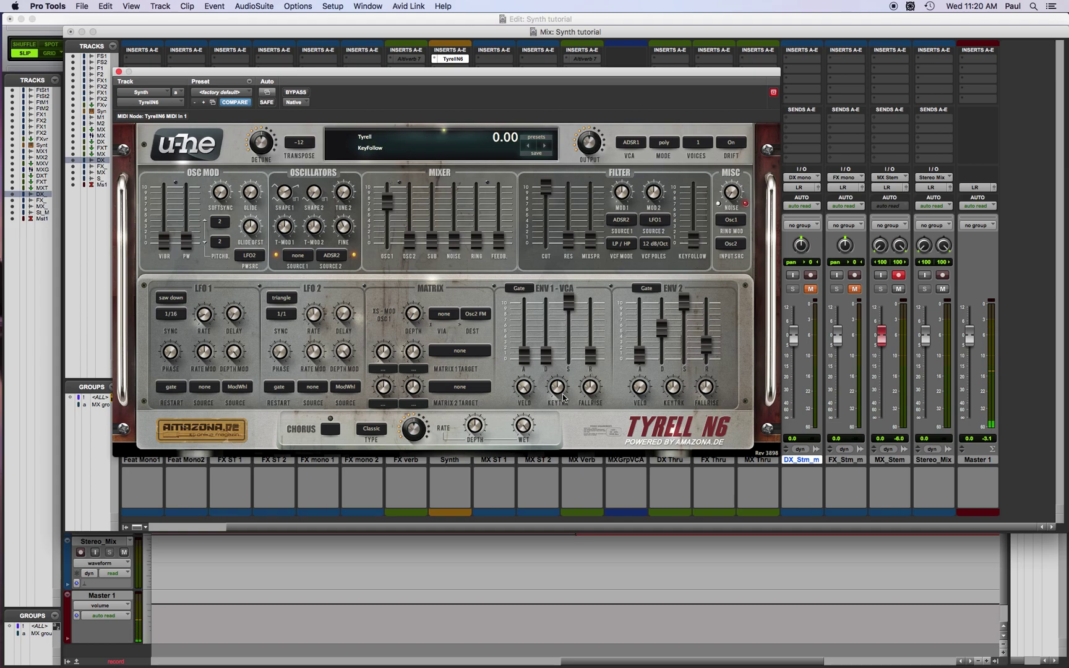
left_click_drag(560, 391, 579, 350)
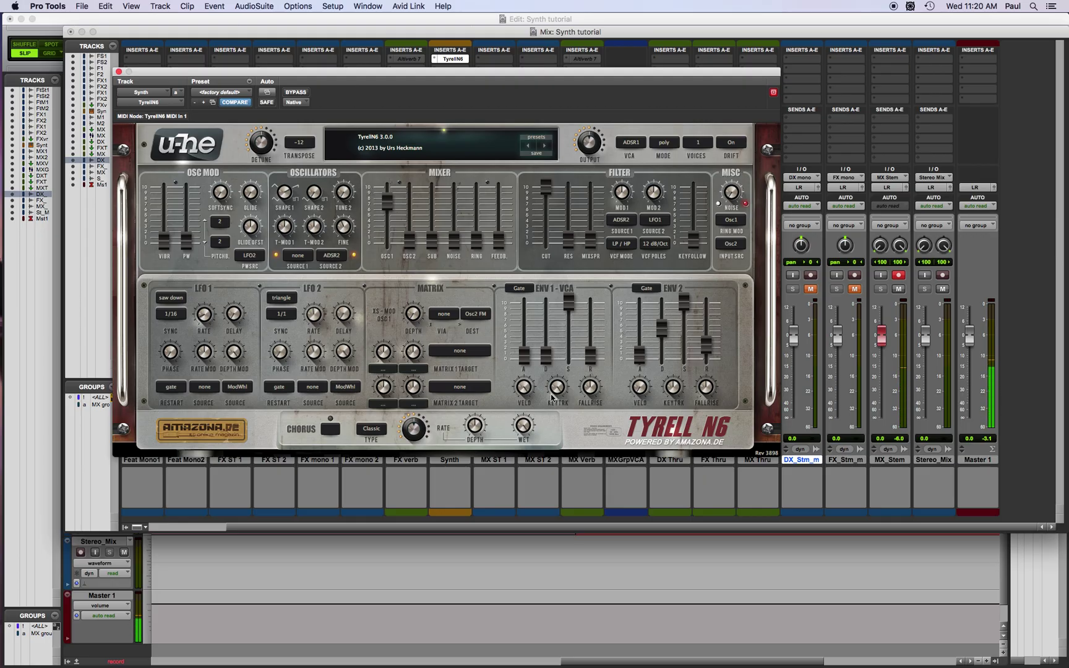
mouse_move(559, 380)
left_click_drag(560, 382, 544, 625)
left_click_drag(557, 387, 577, 310)
left_click_drag(523, 387, 543, 353)
mouse_move(545, 387)
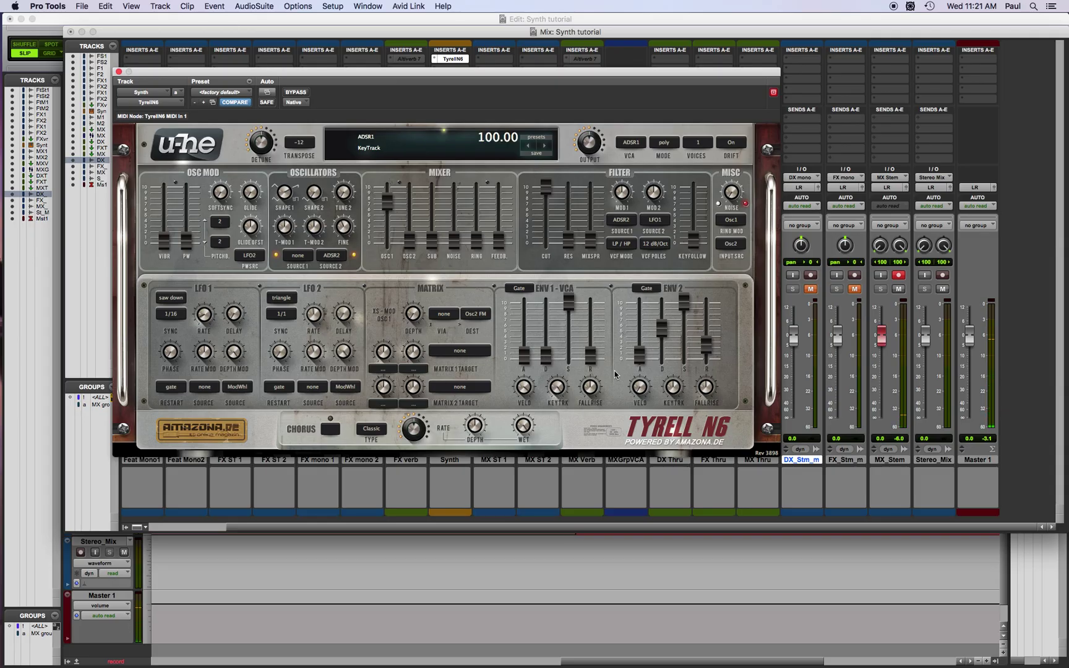
left_click_drag(561, 390, 561, 397)
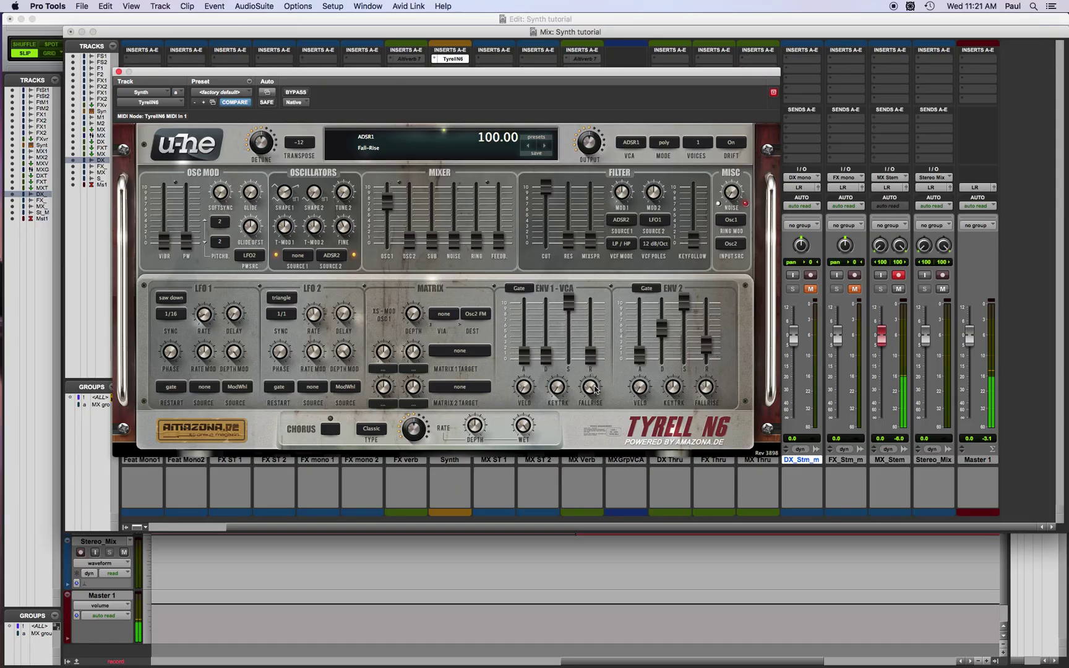
Raise envelope 1's release, set its attack to 29.60 and raise both further
left_click_drag(592, 358, 598, 336)
left_click_drag(522, 362, 521, 348)
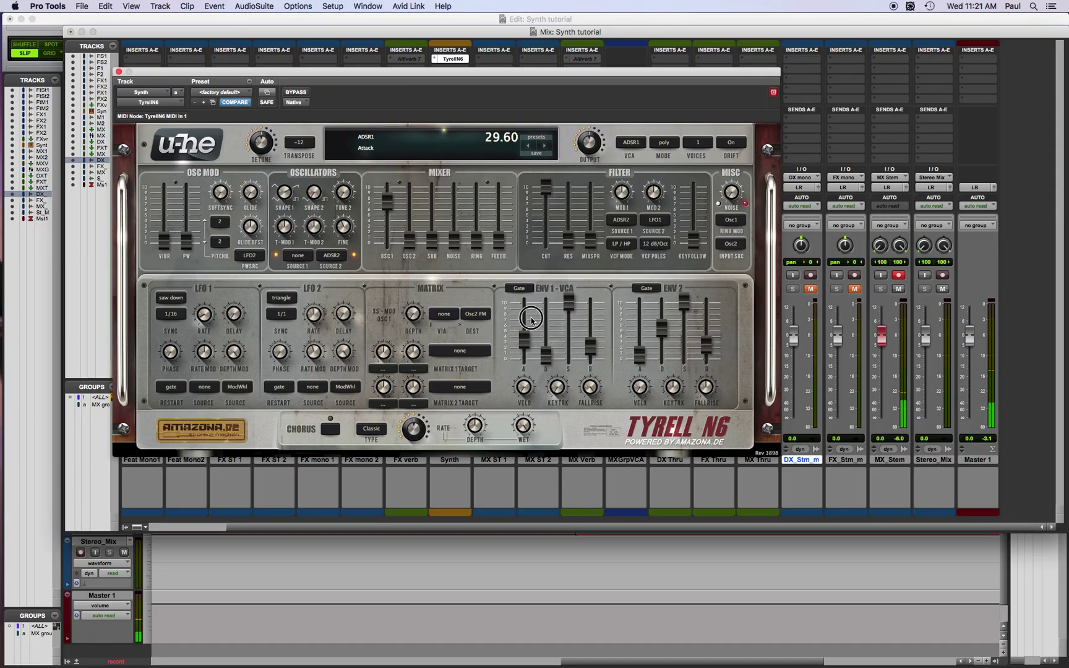
left_click_drag(591, 346, 590, 325)
left_click_drag(524, 339, 530, 324)
left_click_drag(524, 387, 542, 325)
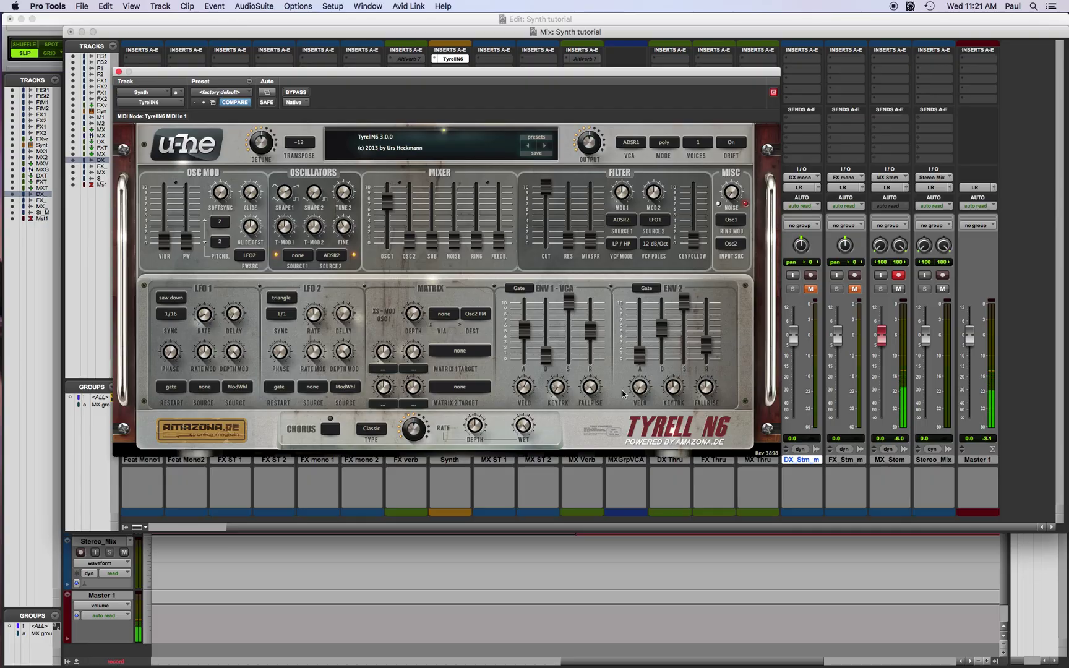
Set envelope 1's Fall-Rise to -100.00, raise it to 100.00 and bring it back to 4.00
left_click_drag(590, 389, 590, 458)
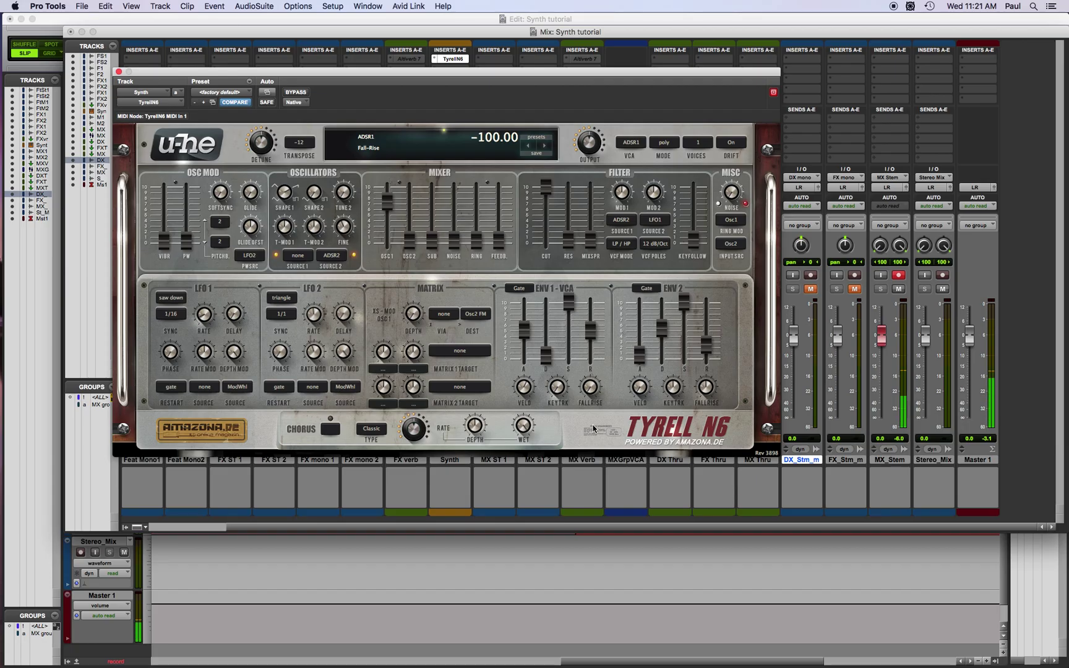
left_click_drag(600, 392, 616, 308)
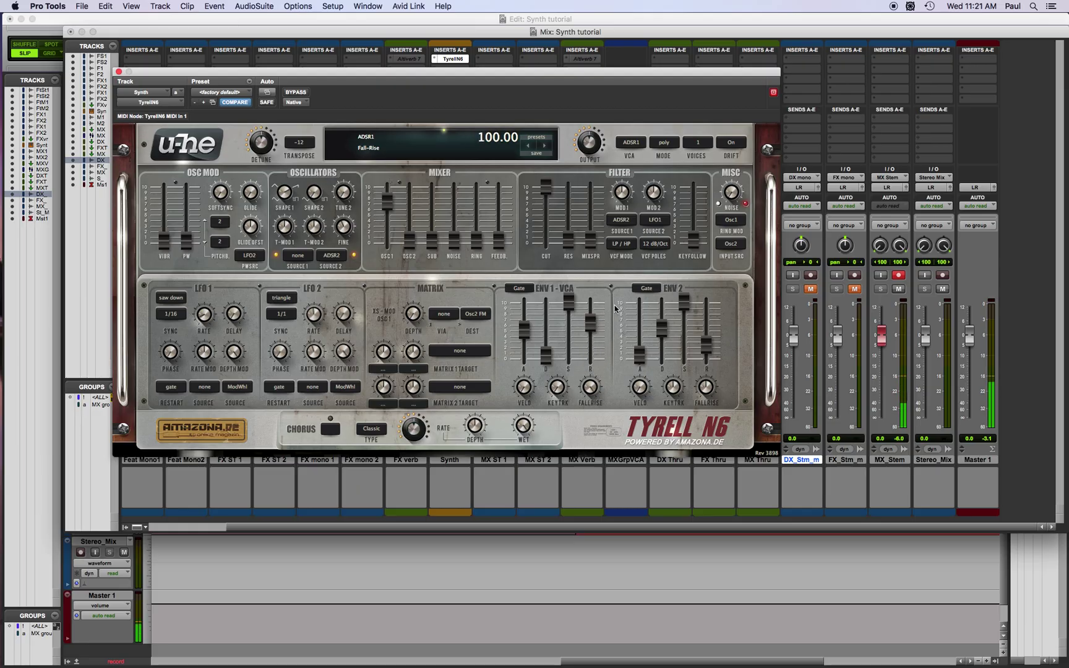
right_click(592, 388)
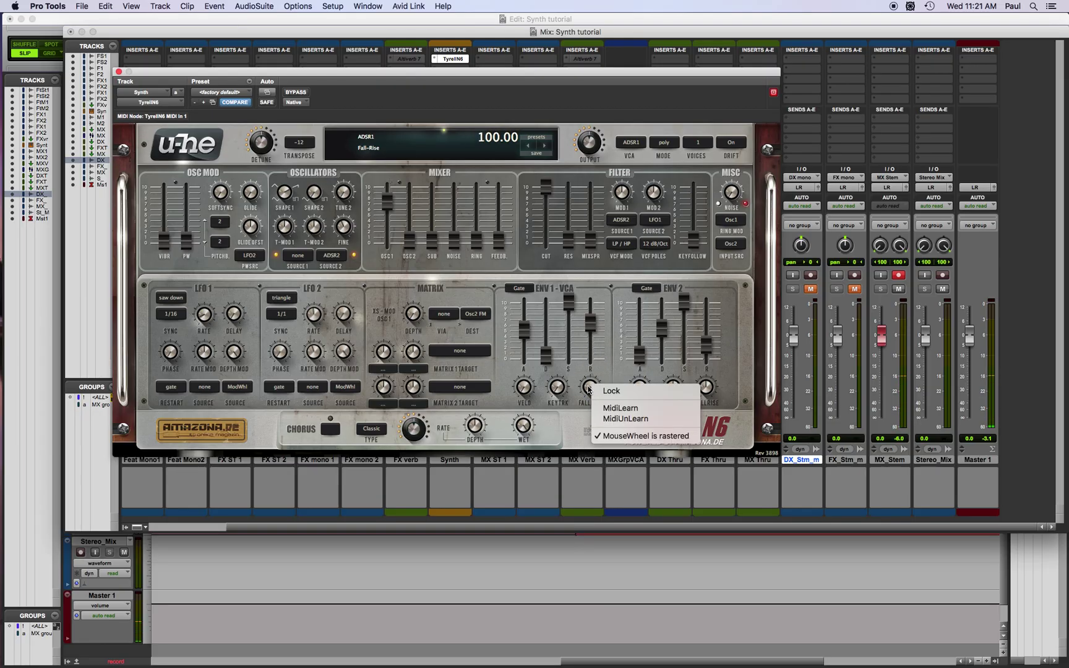
left_click(588, 390)
double_click(588, 389)
left_click_drag(584, 419, 585, 416)
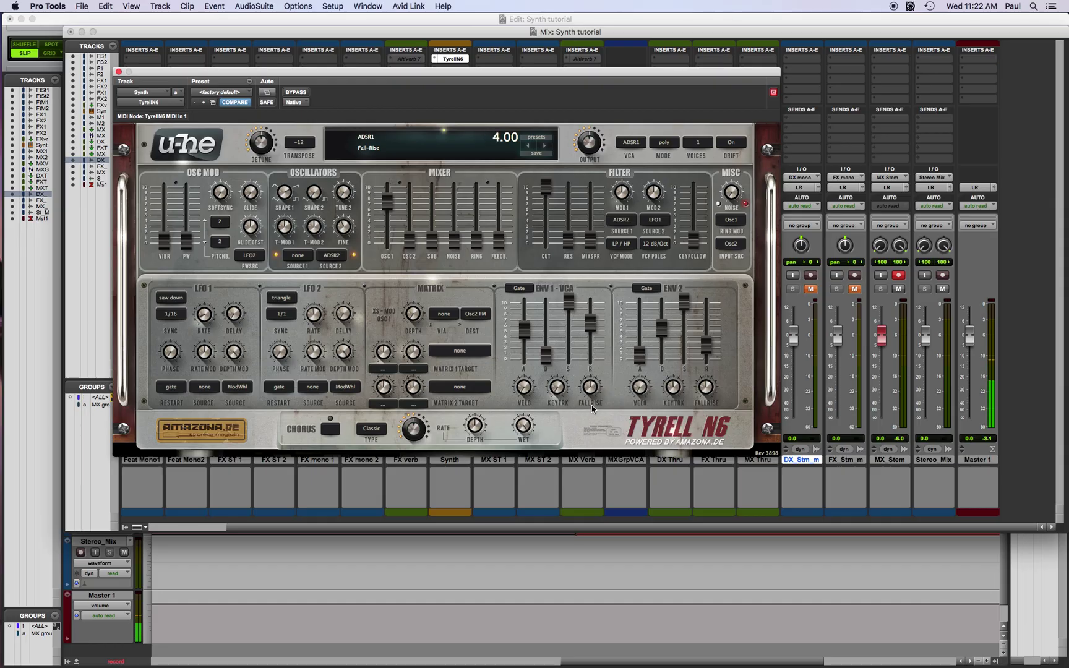
Vary envelope 1's attack up to 65.60 and back to the minimum, and set its Fall-Rise to -100.00
left_click_drag(591, 387, 575, 498)
left_click(519, 359)
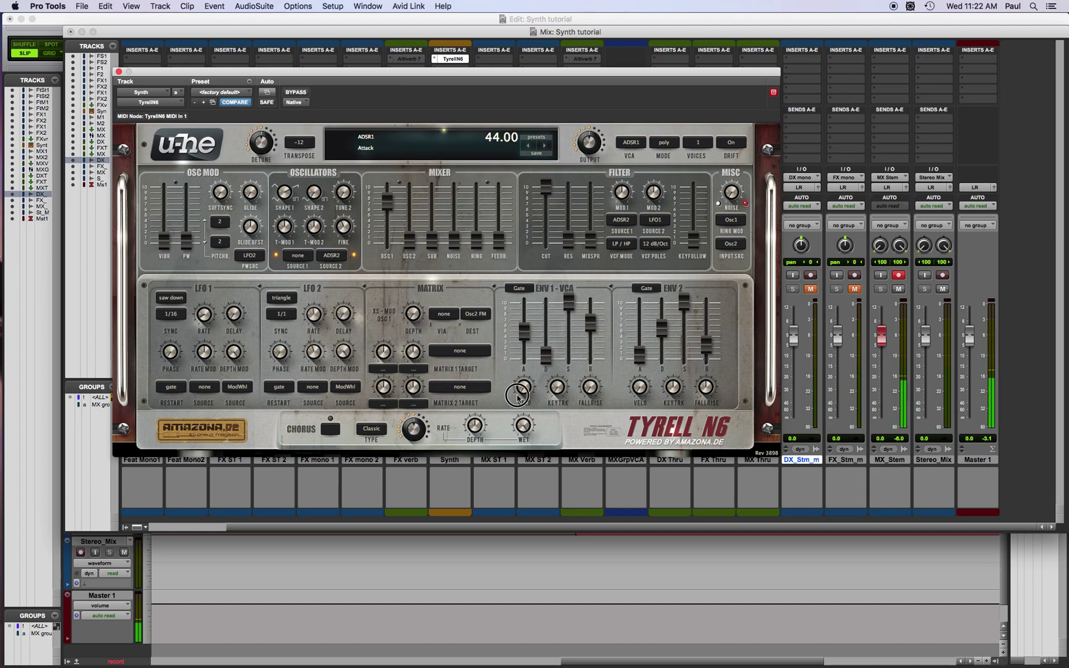
left_click_drag(520, 360, 535, 270)
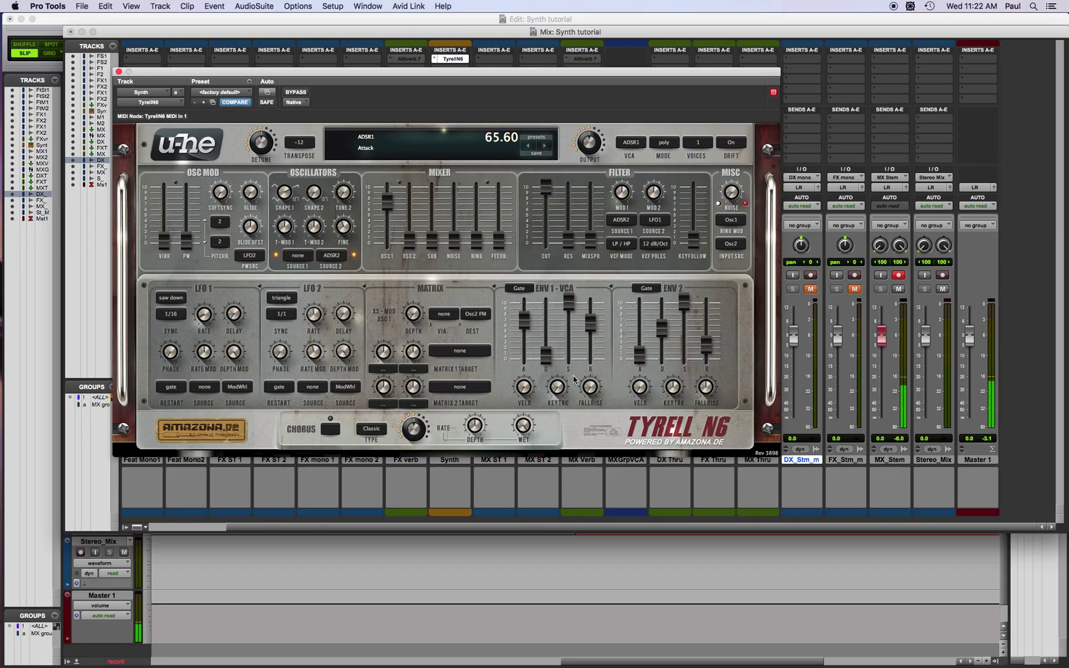
left_click_drag(597, 396, 596, 360)
left_click_drag(524, 320, 581, 476)
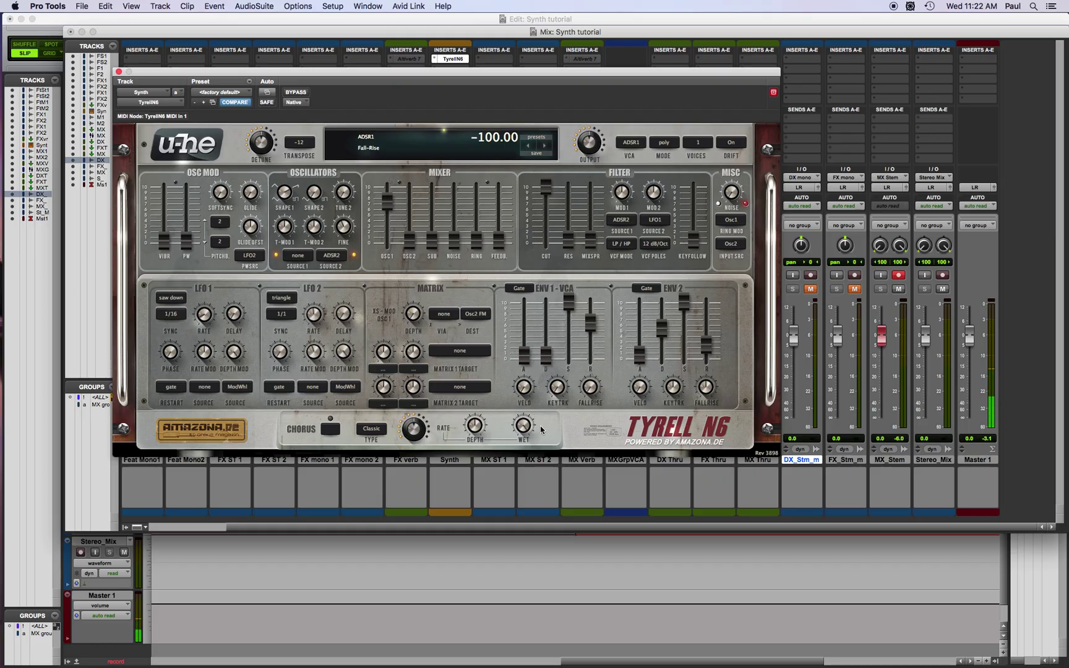
Set envelope 1's attack to 66.80, return it to the minimum and lower the release to 0.00
left_click_drag(529, 363, 536, 303)
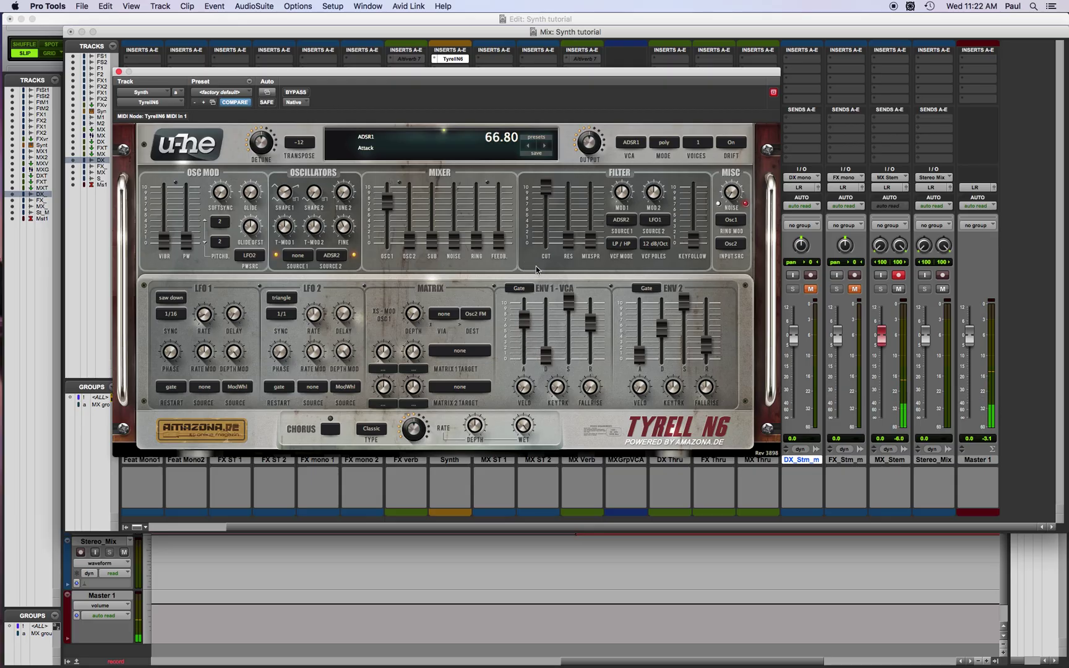
left_click_drag(595, 343, 598, 326)
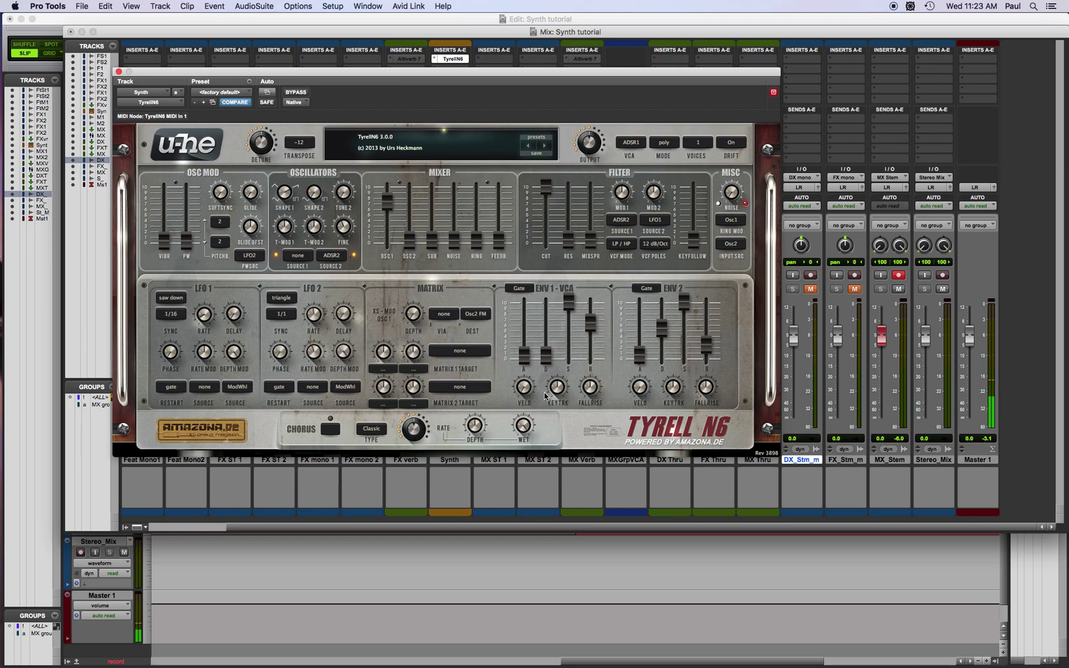
left_click_drag(584, 329, 588, 436)
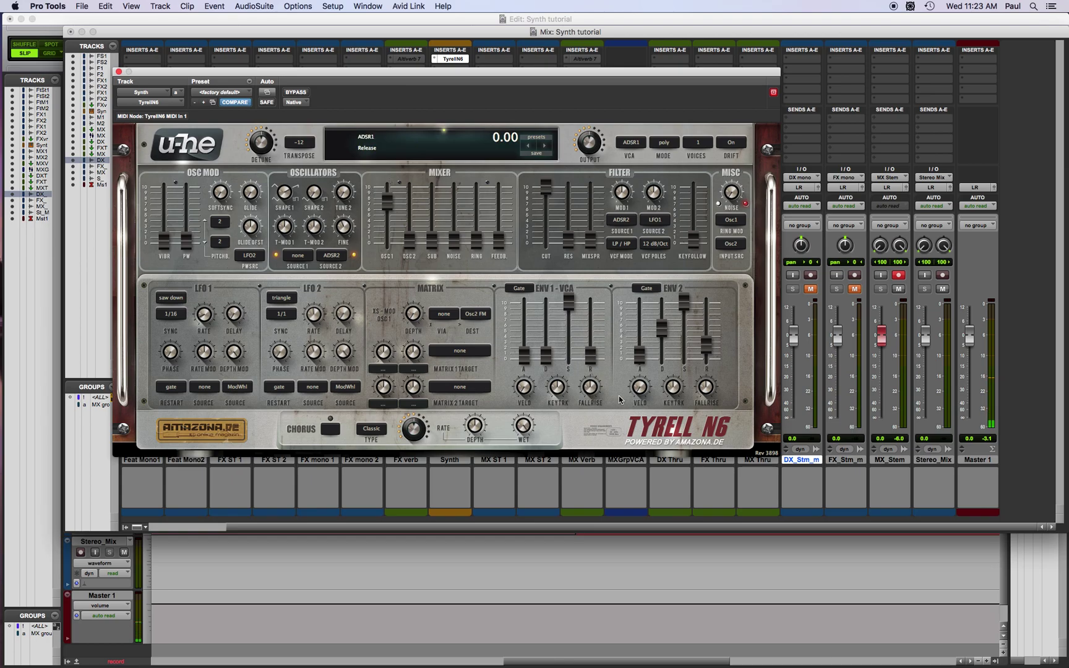
Set envelope 1's trigger mode to Loop and lower its sustain to 24.40
left_click(520, 289)
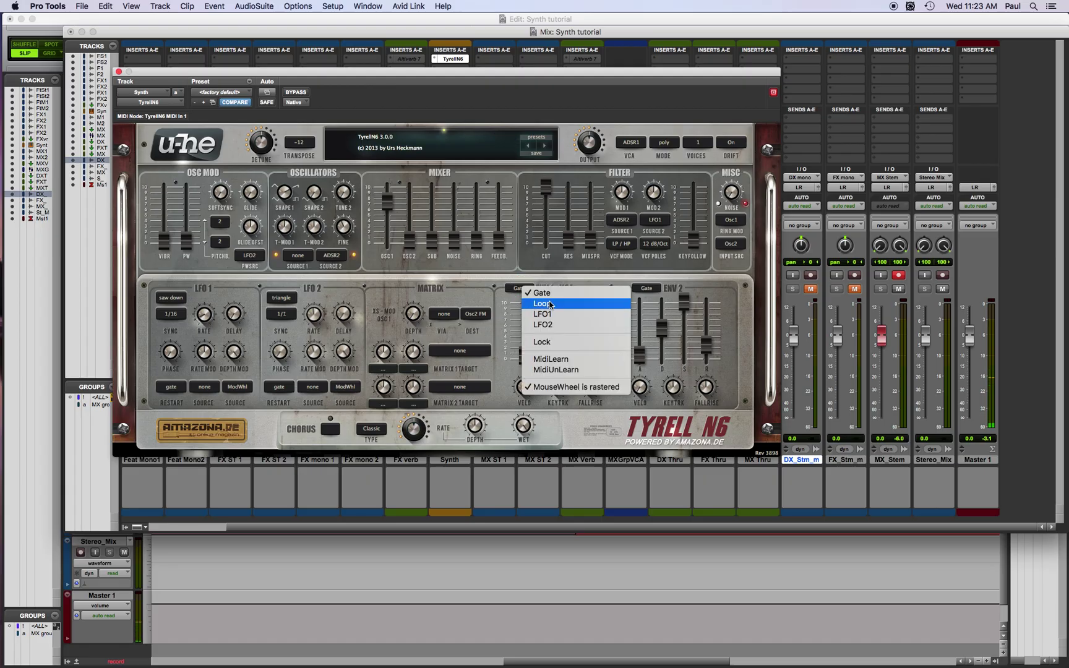
left_click(550, 304)
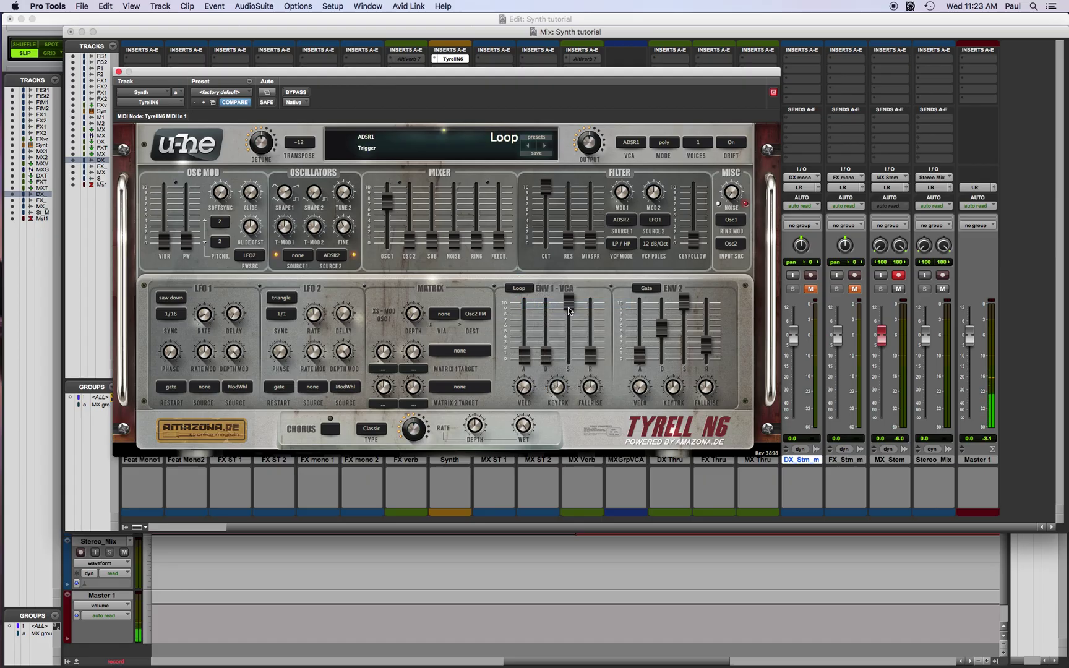
left_click_drag(572, 311, 552, 399)
Trigger envelope 1 from LFO1 and keep LFO1's sync at 1/16
left_click(519, 288)
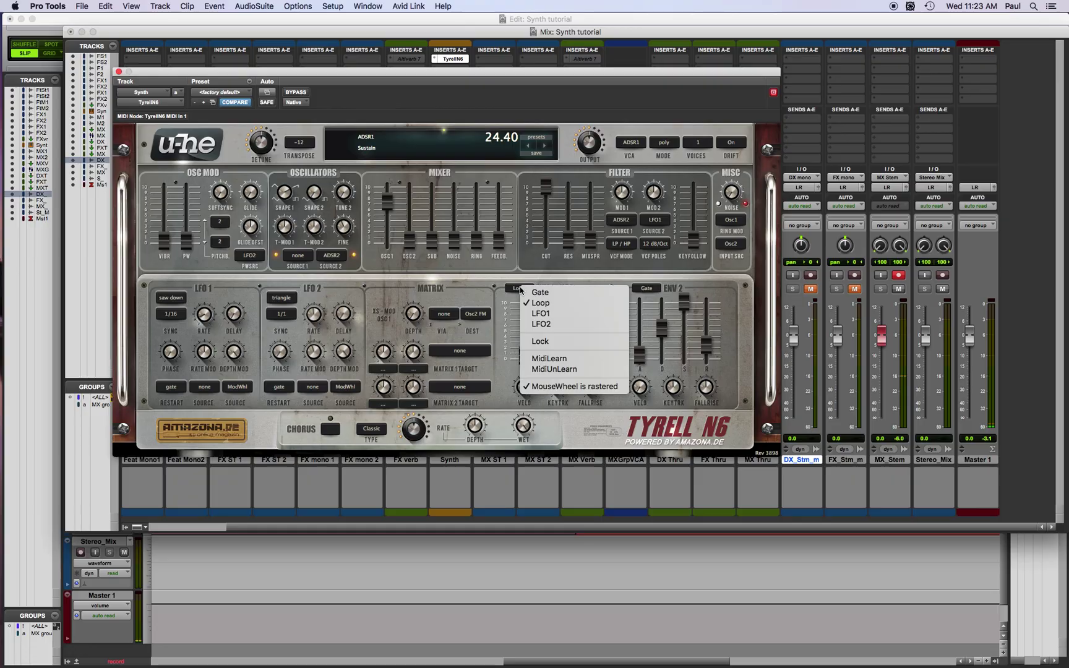
left_click(541, 313)
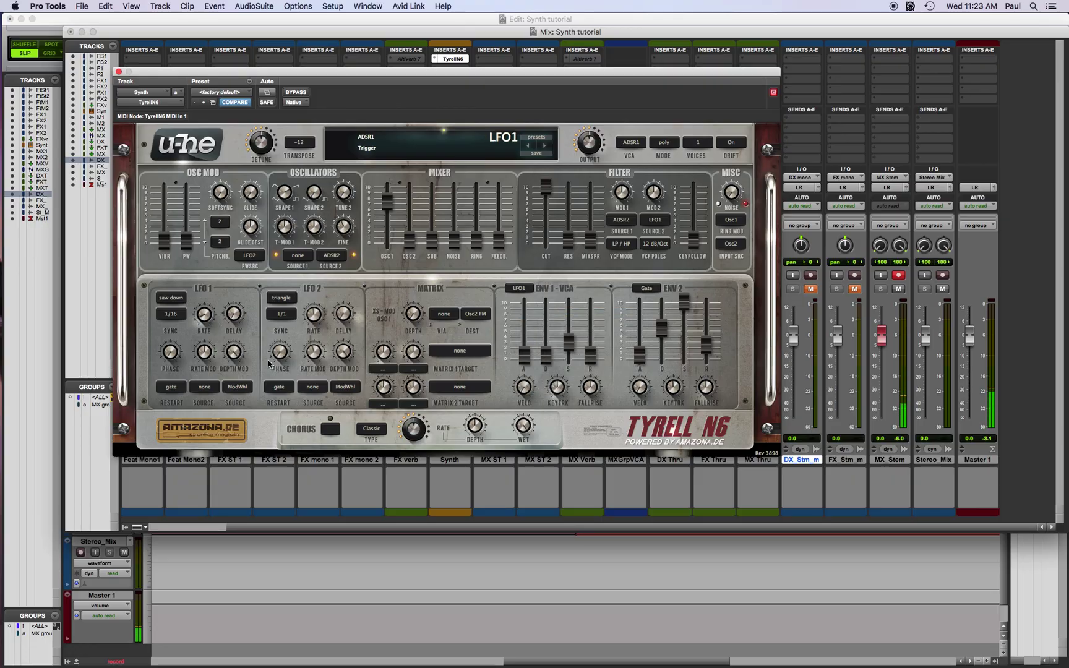
left_click(182, 314)
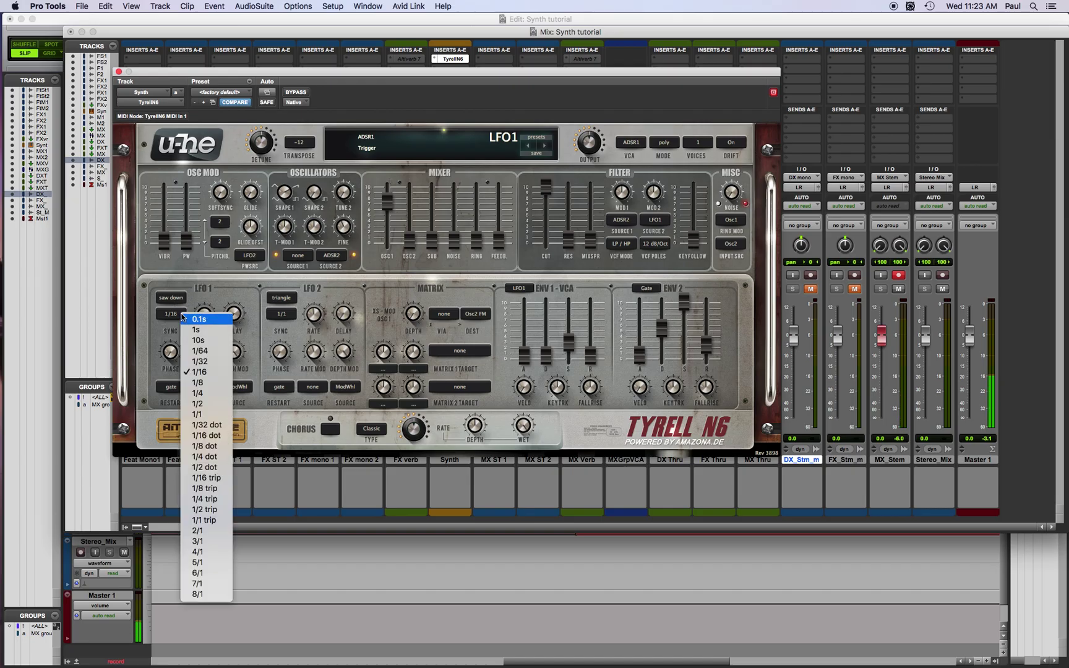
left_click(199, 371)
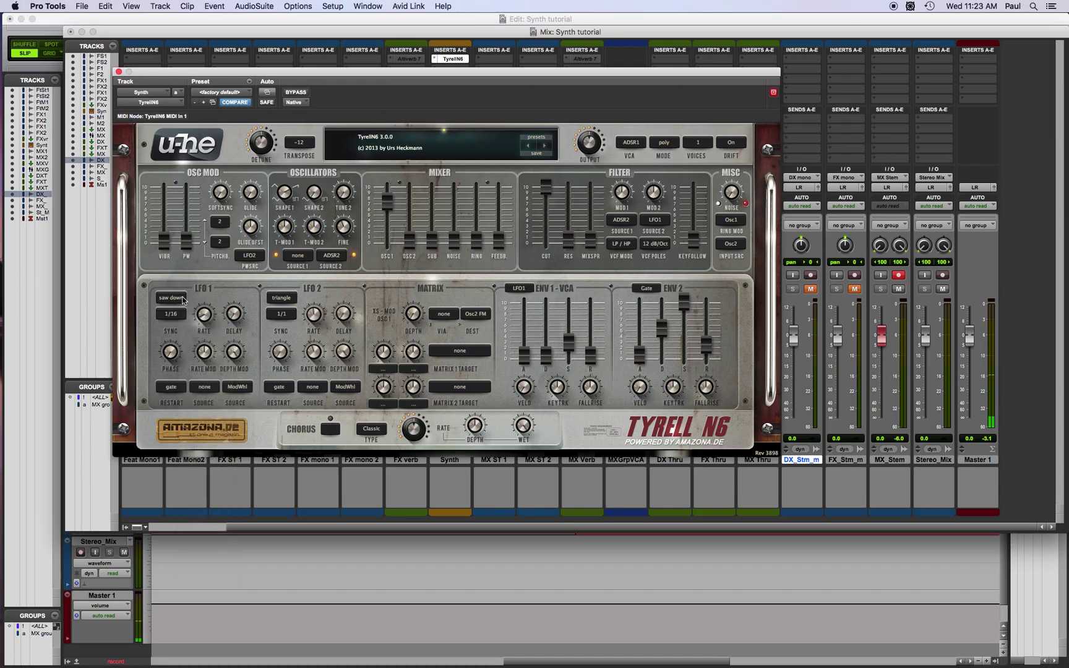
Set LFO1's waveform to saw up and lower envelope 1's sustain to 19.20
left_click(170, 298)
left_click(217, 325)
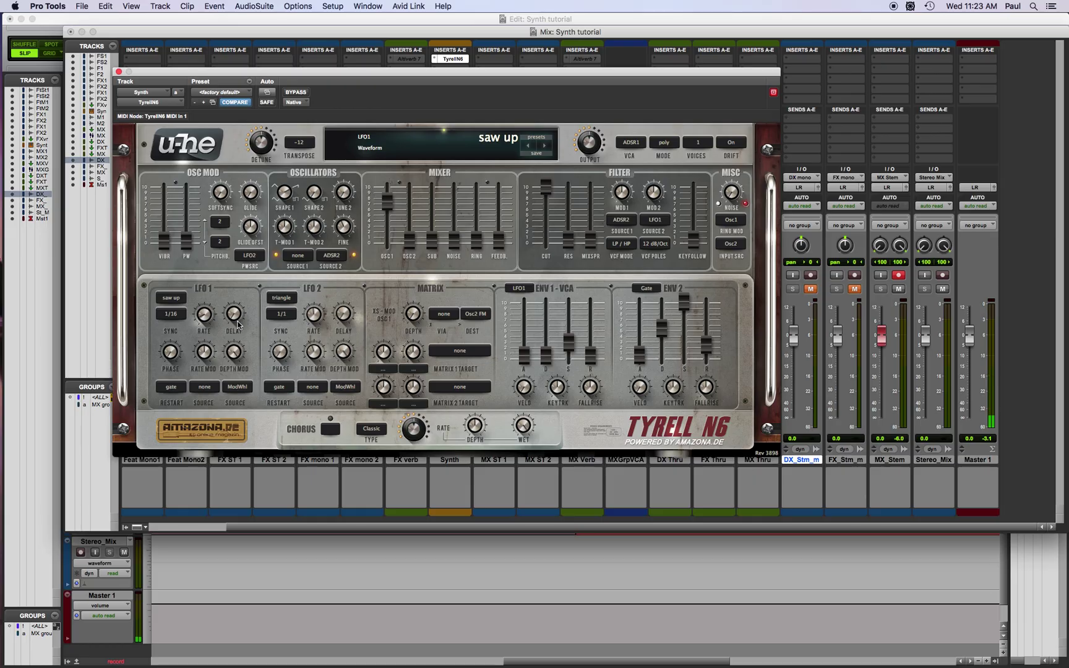
left_click_drag(568, 341, 568, 344)
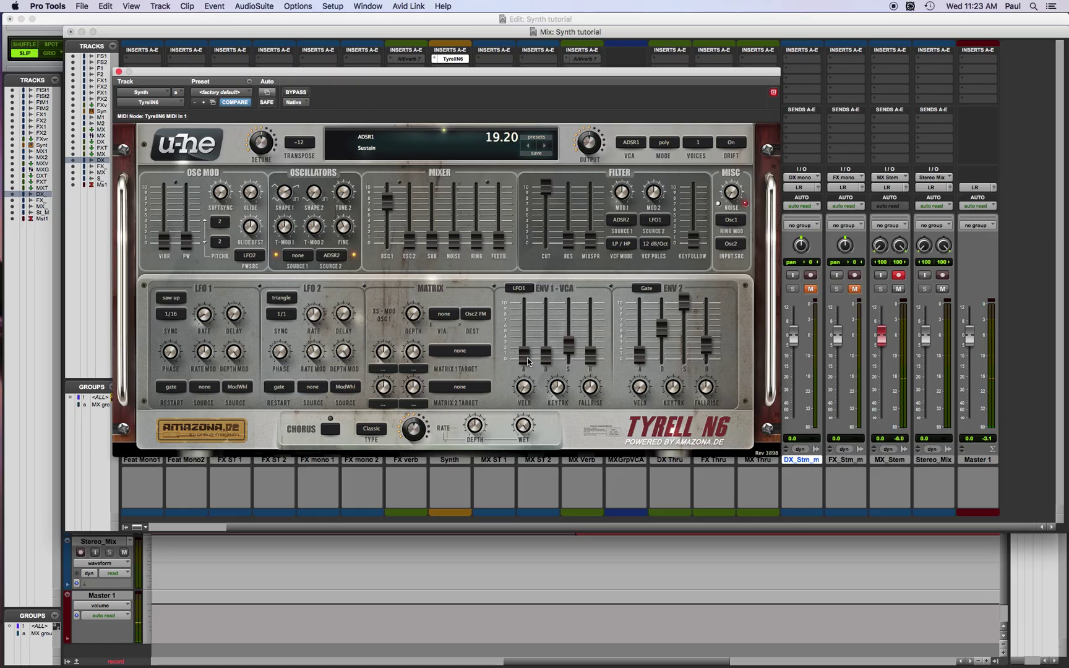
Vary LFO1's rate down to -0.70, and raise envelope 1's sustain to 100.00 and its release slightly
left_click_drag(206, 325, 209, 301)
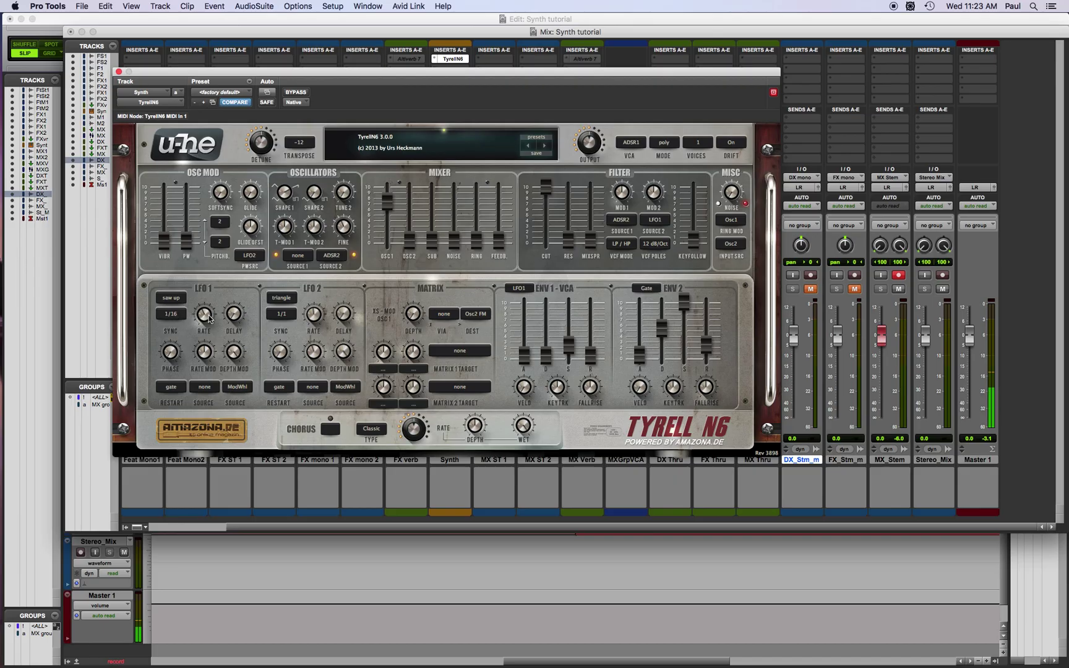
left_click_drag(202, 319, 204, 323)
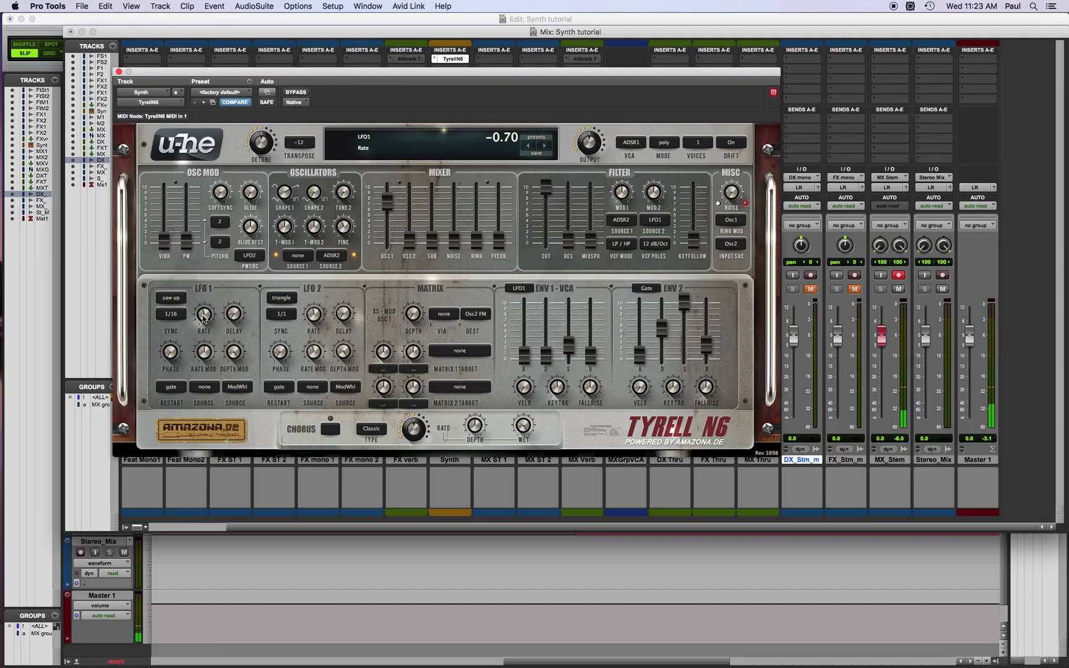
left_click_drag(572, 345, 581, 209)
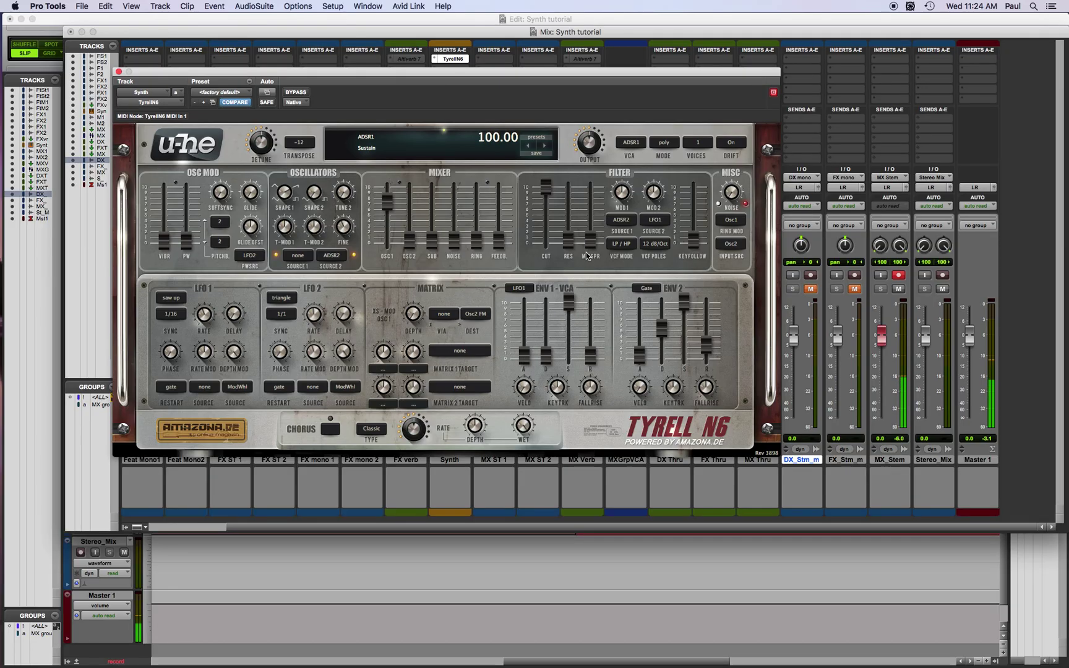
left_click_drag(590, 356, 591, 342)
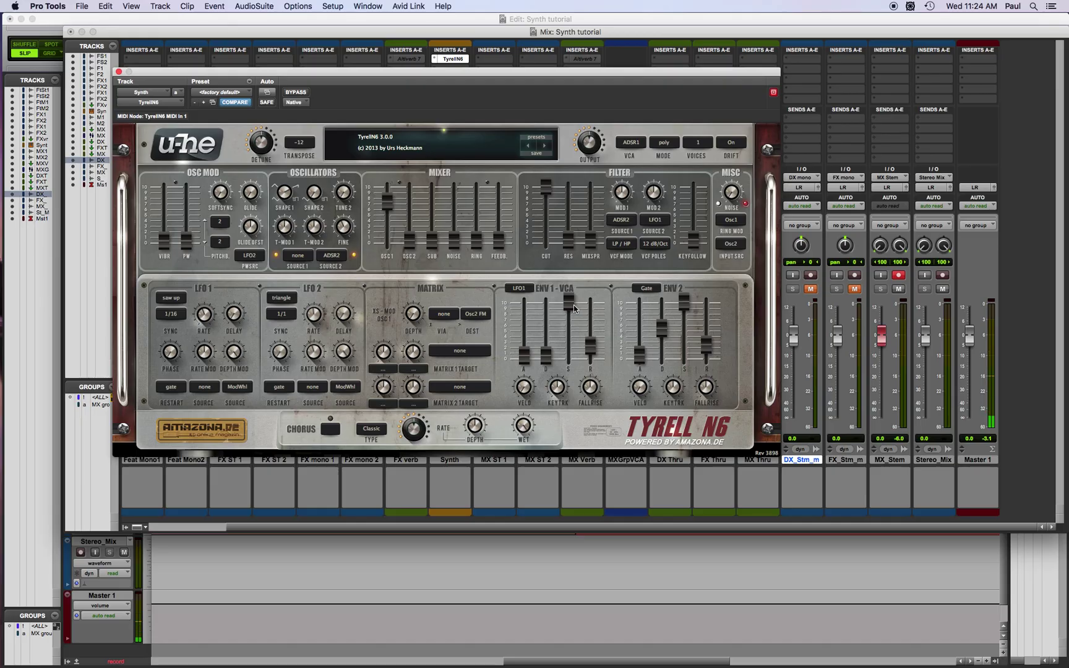
Adjust LFO1's rate through 0.20 down to -0.50 and keep its sync at 1/16
left_click(206, 313)
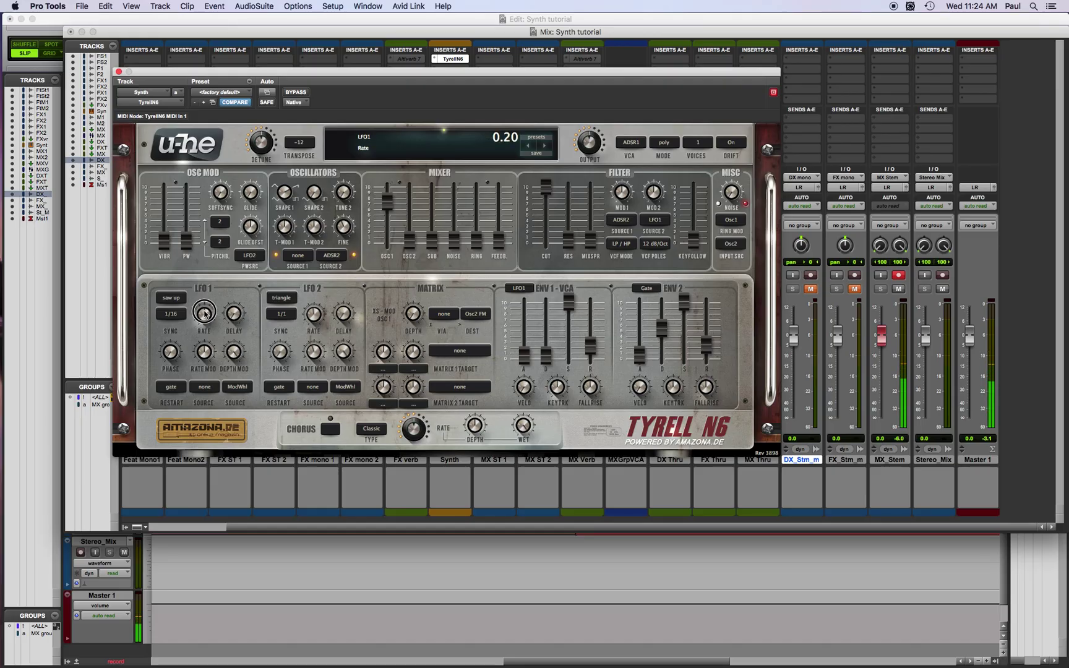
mouse_move(206, 314)
left_mouse_down()
mouse_move(206, 303)
mouse_move(205, 323)
left_mouse_up()
left_click(176, 317)
left_click(195, 373)
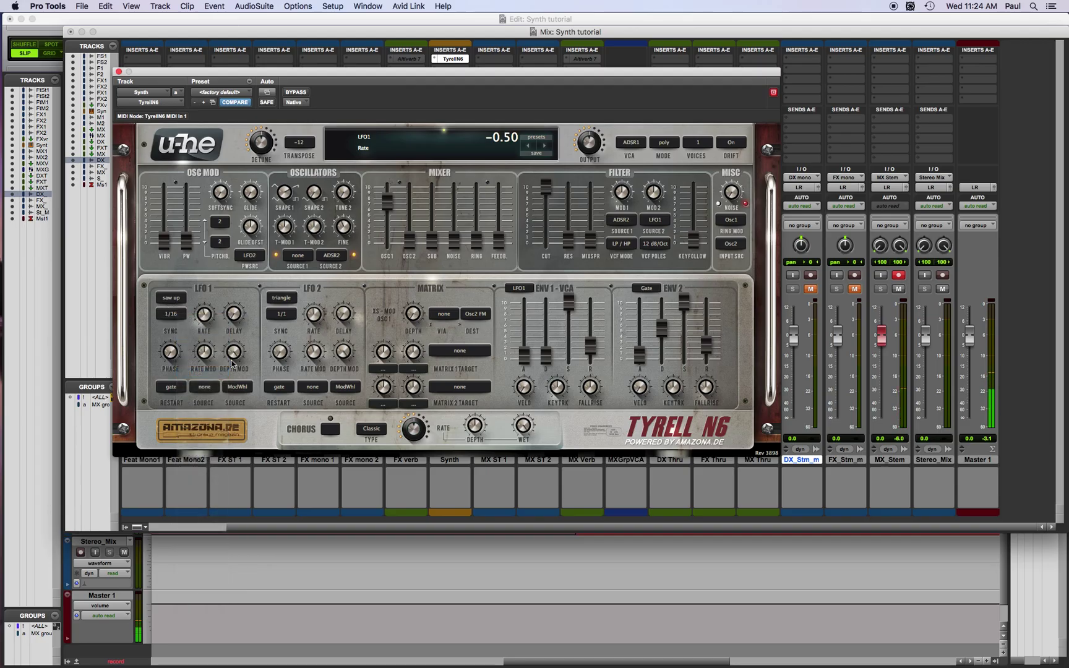
Try LFO1 sync rates of 1/32, 1/64 and 1/4, and return the sync to 1/16
left_click(173, 315)
left_click(186, 360)
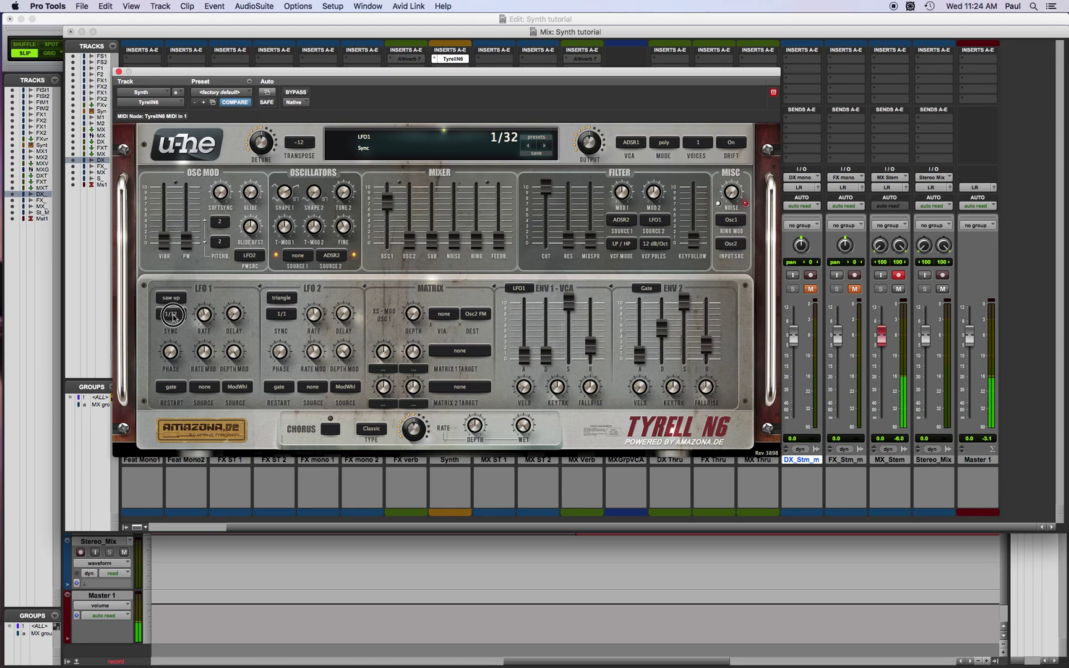
left_click(174, 315)
left_click(189, 352)
left_click(183, 321)
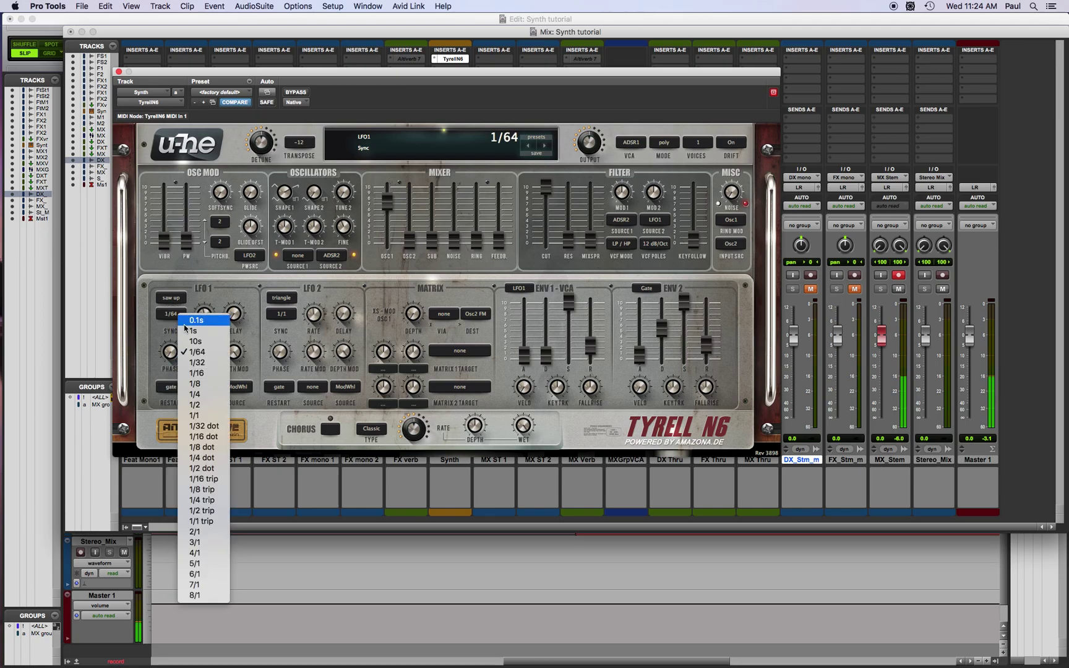
left_click(193, 394)
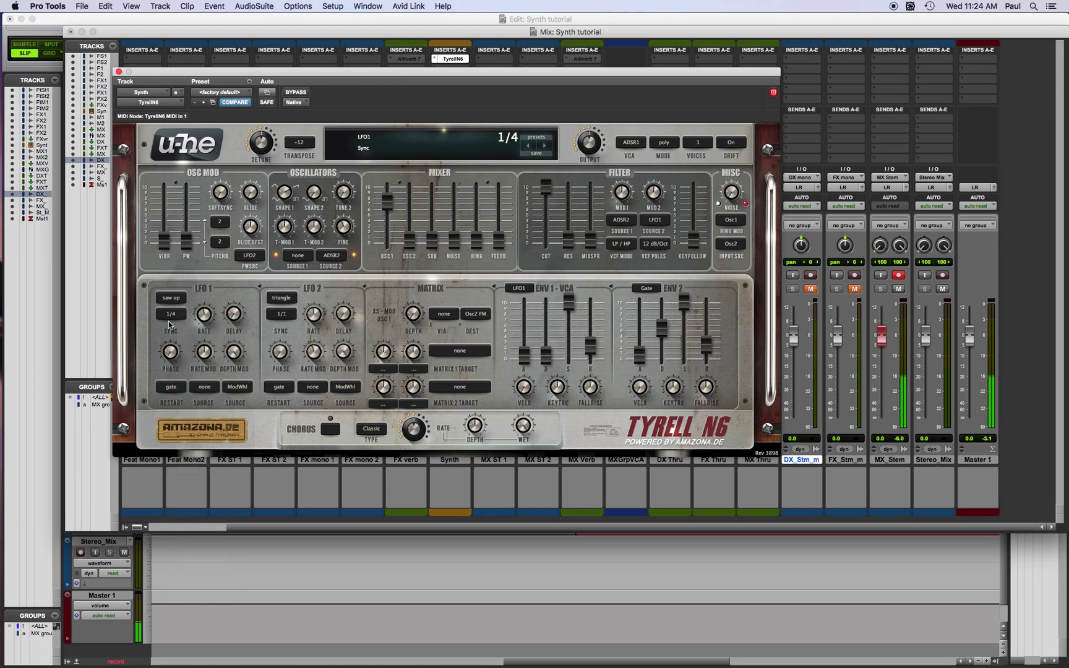
left_click(169, 315)
left_click(180, 374)
left_click_drag(591, 346, 592, 367)
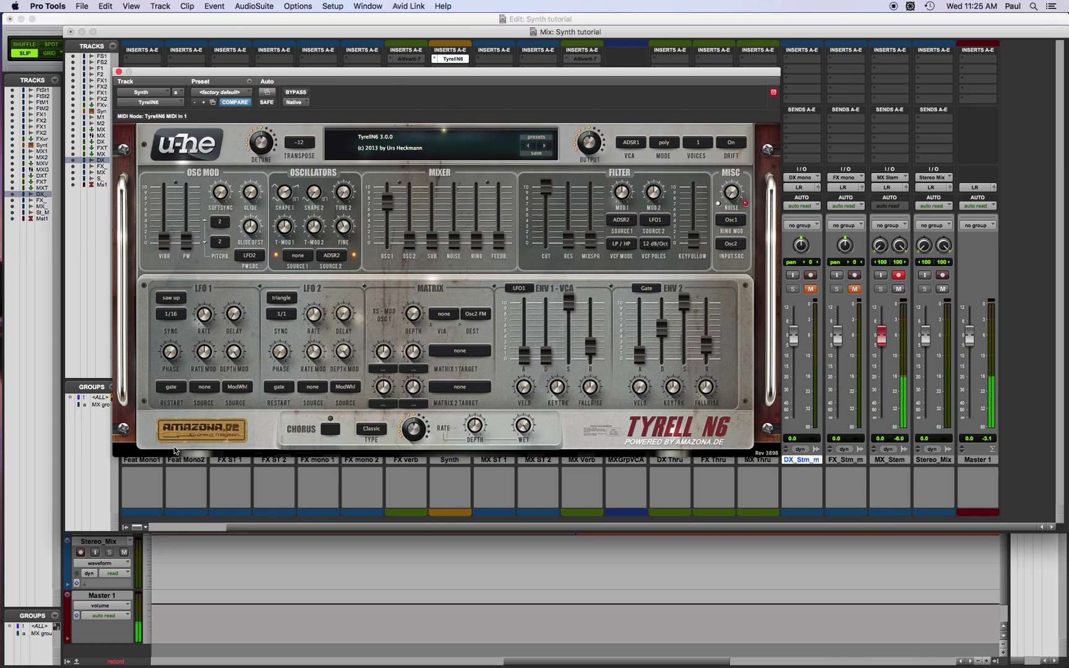
Switch LFO1's restart mode to sync and back to gate
left_click(171, 387)
left_click(189, 393)
left_click(160, 390)
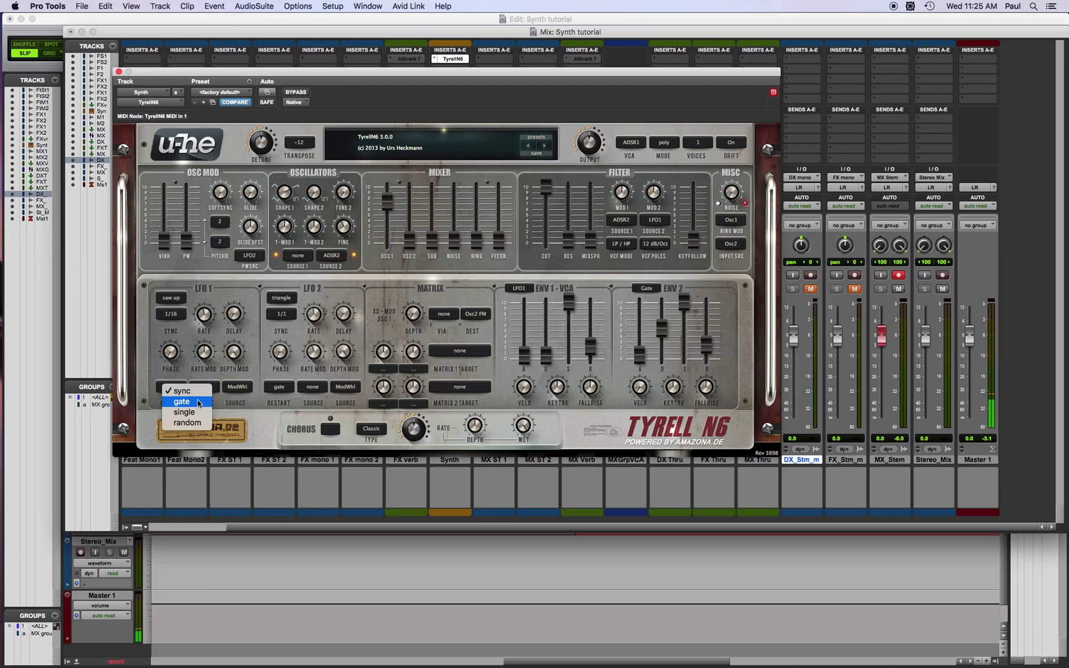
left_click(176, 401)
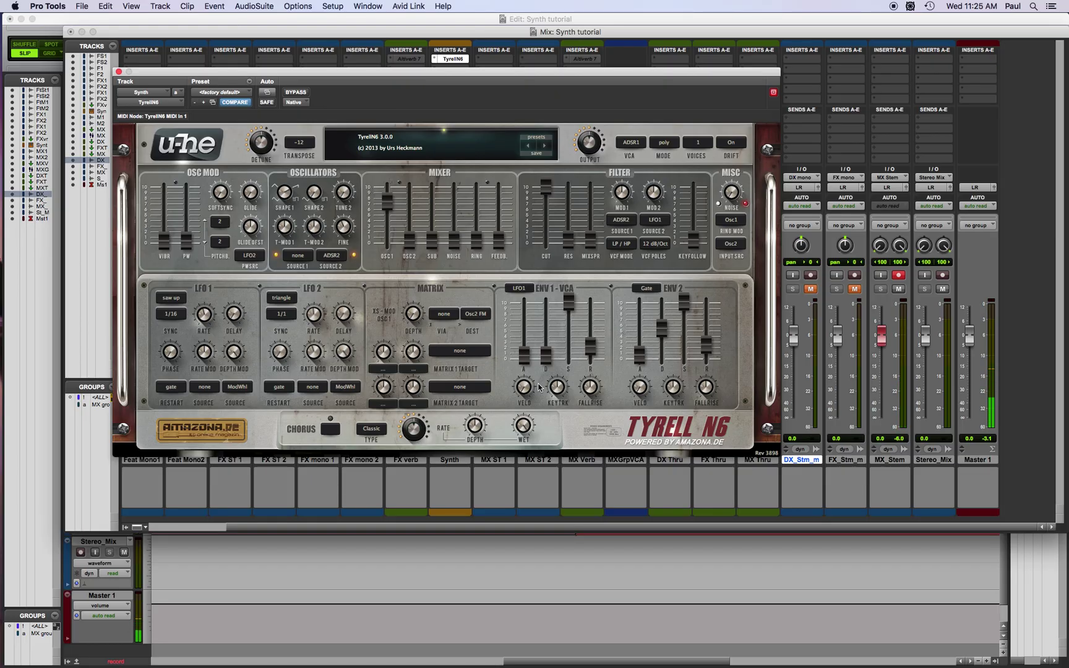
Set envelope 1's trigger mode to Gate and view the source options for the second oscillator tune modulation
left_click(518, 287)
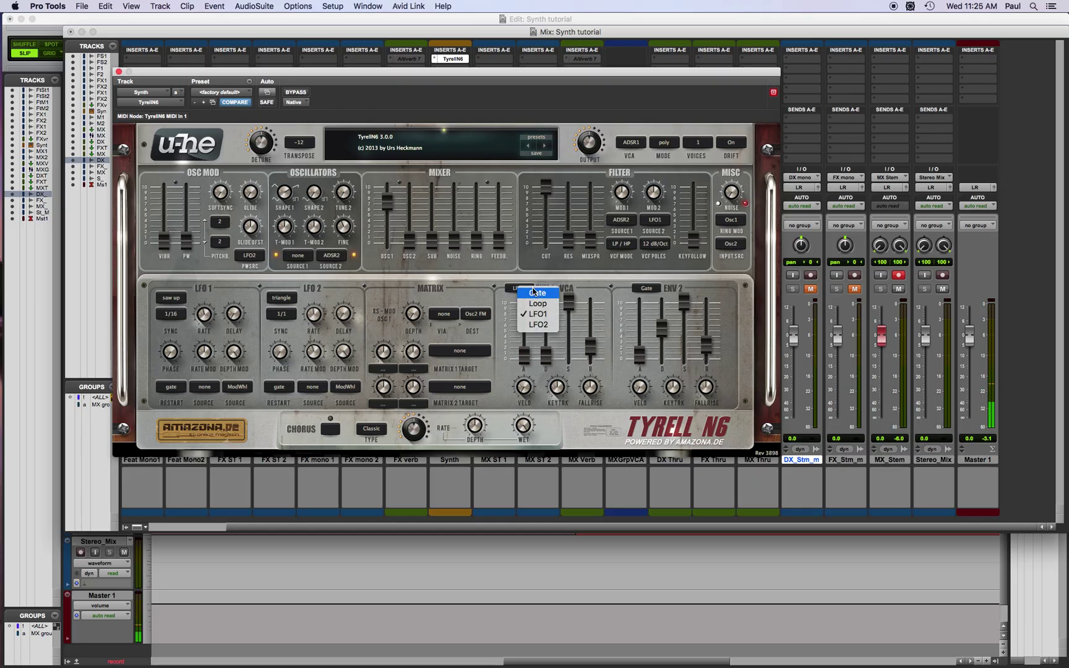
left_click(535, 292)
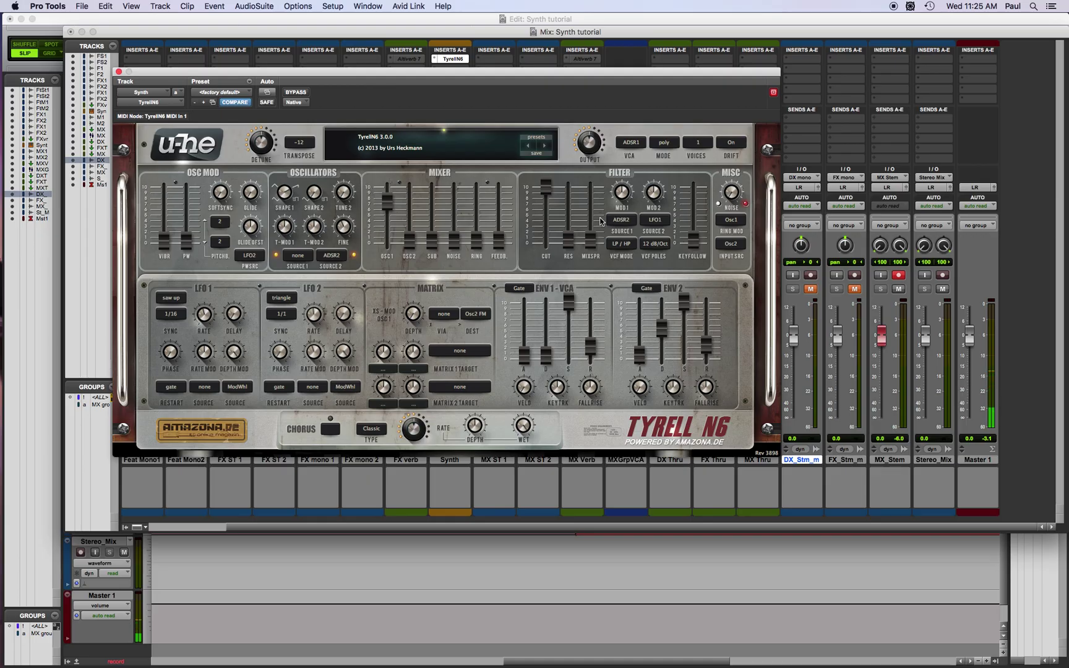
left_click(334, 259)
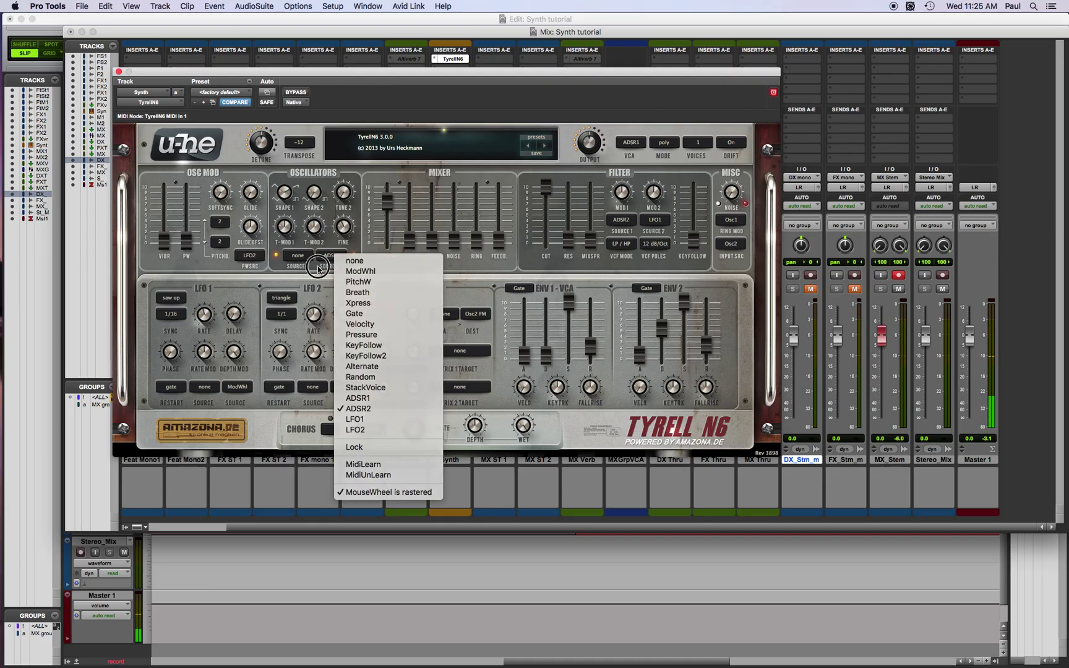
left_click(322, 264)
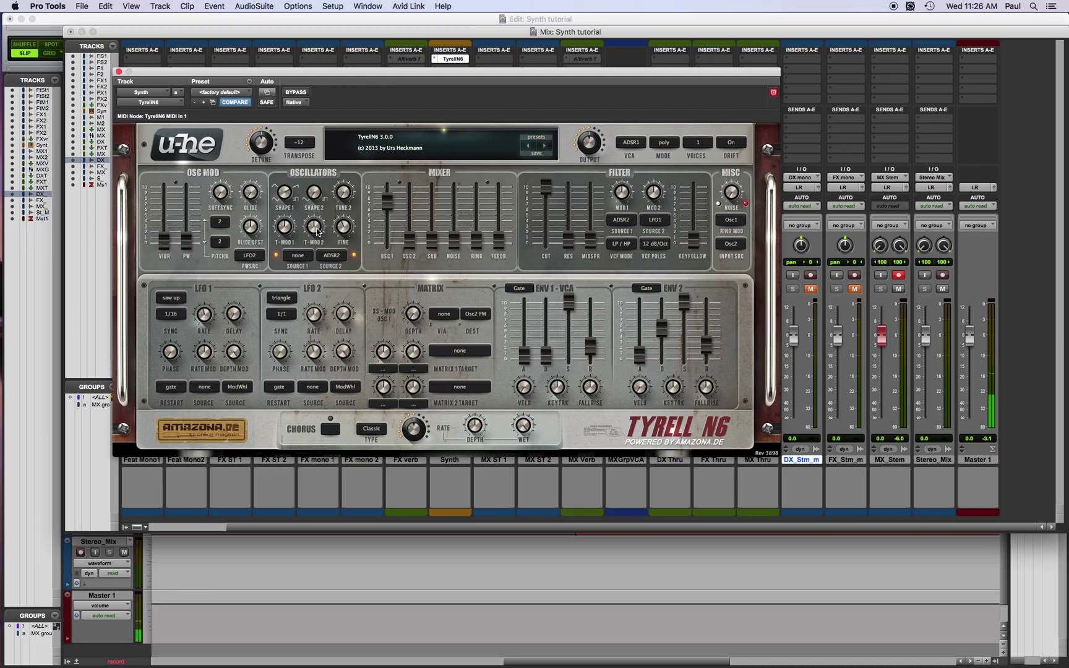
Raise oscillator 2's volume, set oscillator 1's volume to -100.00 and adjust the T-Mod 2 depth
mouse_move(315, 230)
left_mouse_down()
mouse_move(338, 212)
mouse_move(313, 224)
left_mouse_up()
left_click_drag(410, 243, 423, 149)
left_click_drag(389, 208, 388, 245)
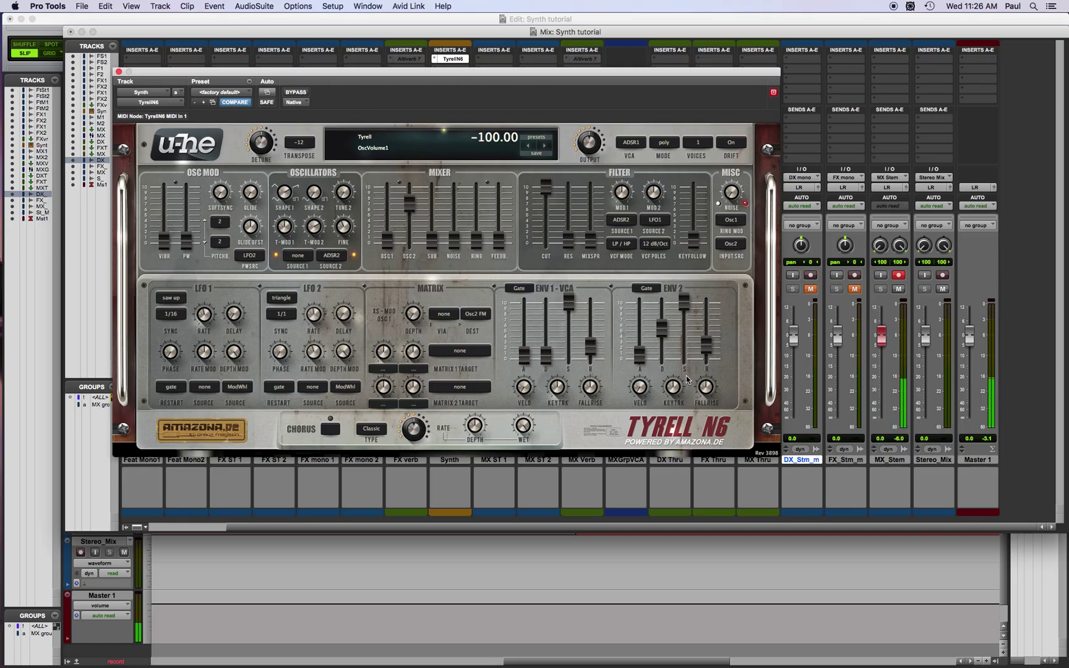
mouse_move(312, 233)
left_mouse_down()
mouse_move(318, 219)
mouse_move(297, 398)
mouse_move(298, 288)
mouse_move(319, 229)
left_mouse_up()
right_click(319, 229)
left_click(350, 257)
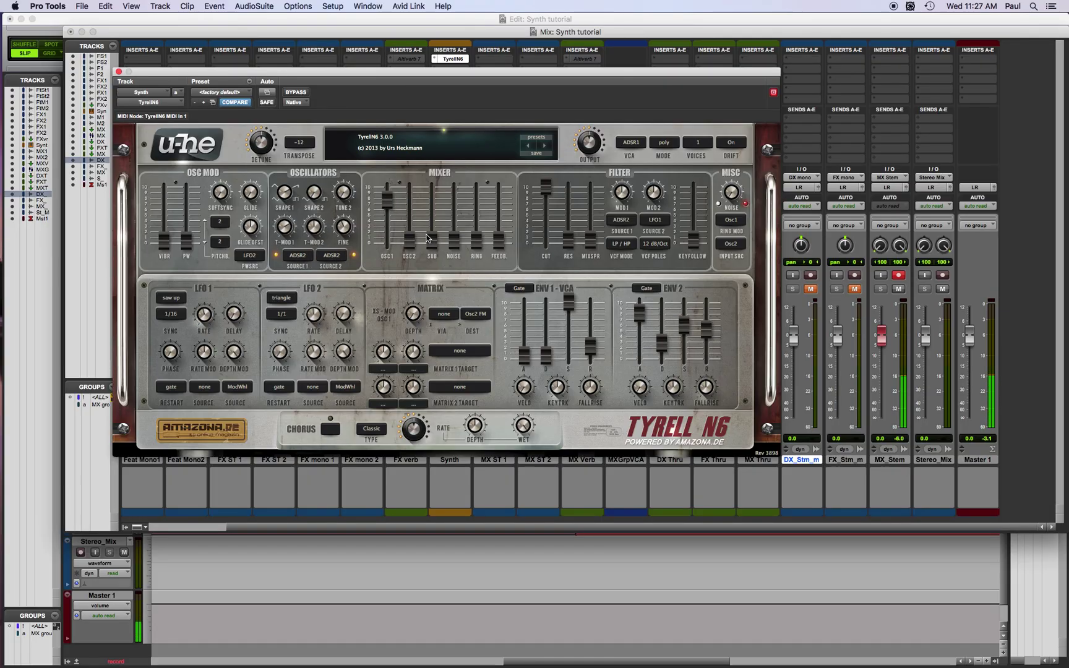
Raise oscillator 2's volume in the mixer and set the T-Mod 2 depth to 24.00
left_click_drag(415, 246, 412, 208)
left_click_drag(314, 228, 347, 159)
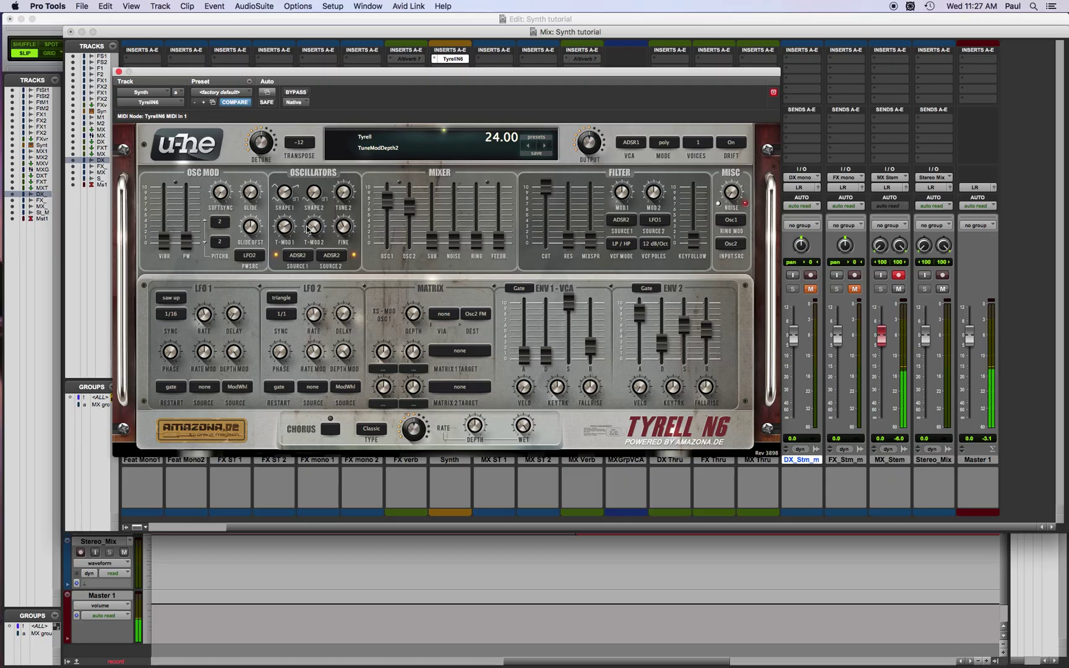
Raise envelope 2's release, and set envelope 1's release to 85.60 before lowering it to 76.40
left_click(707, 330)
left_click_drag(707, 330, 712, 307)
left_click_drag(593, 345, 609, 253)
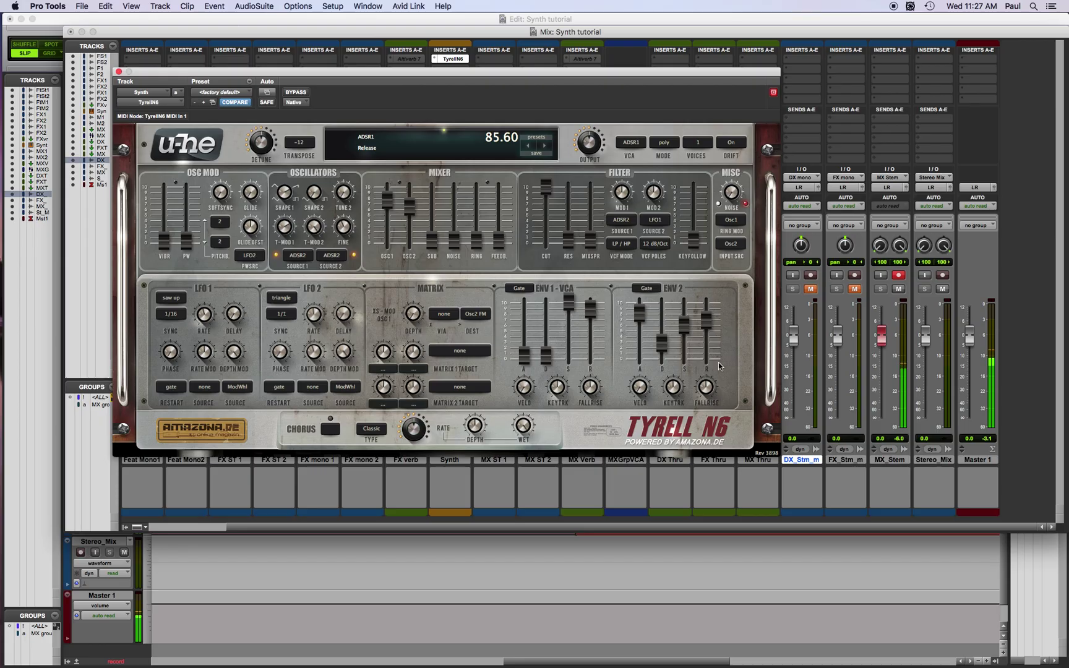
left_click_drag(591, 310, 592, 322)
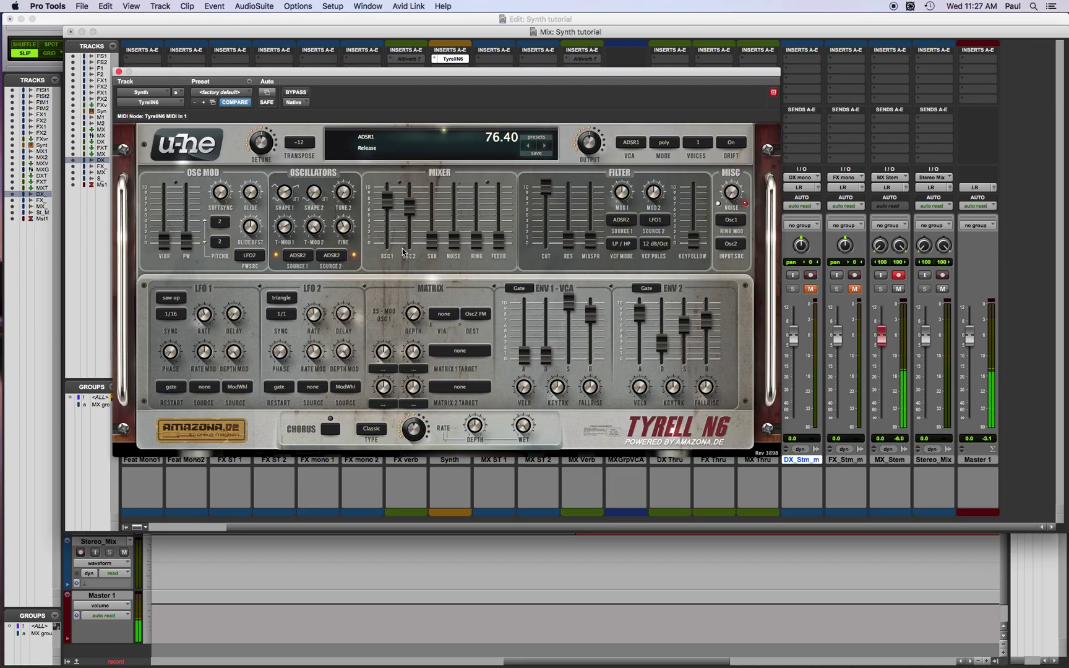
Reset the T-Mod 1 and T-Mod 2 depths to 0.00 and set both tune modulation sources to none
left_click_drag(284, 230, 315, 245)
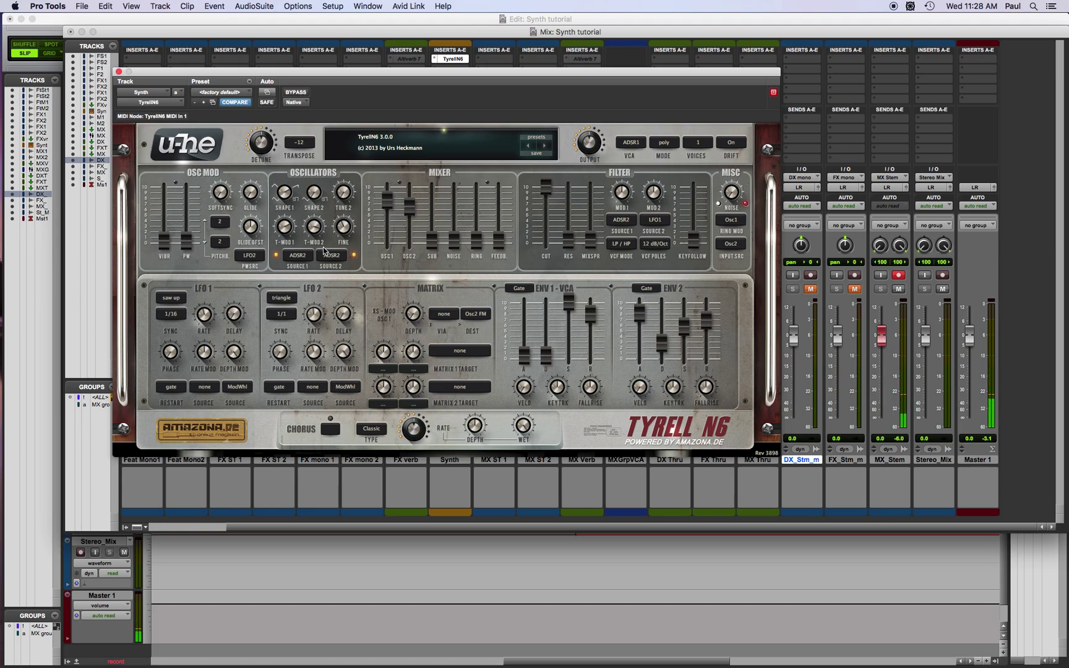
left_click(316, 227)
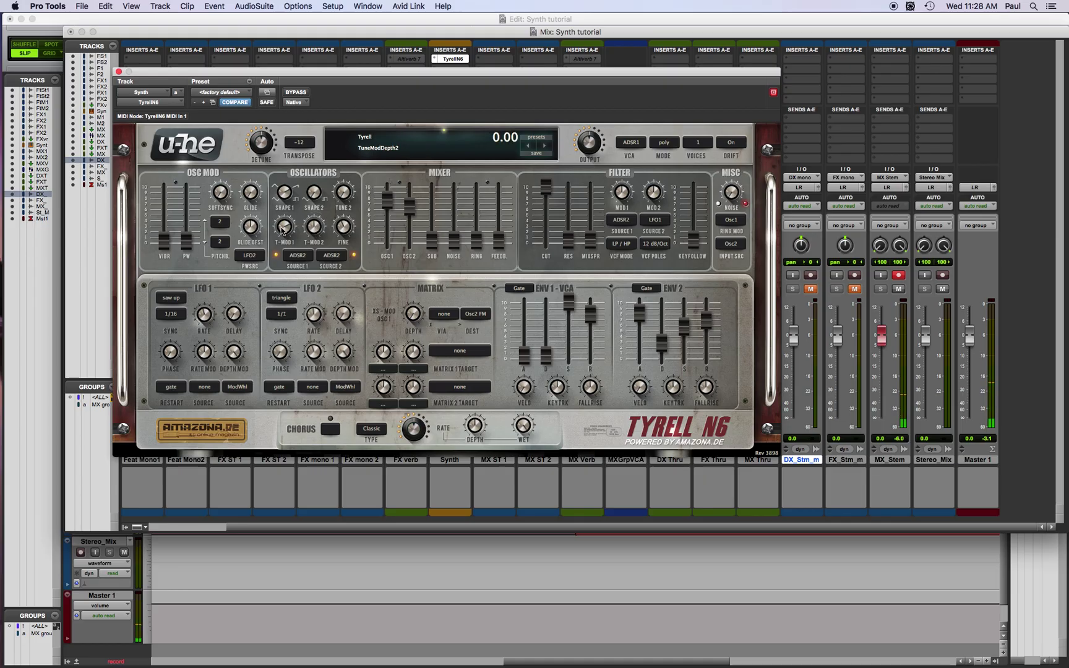
left_click(300, 255)
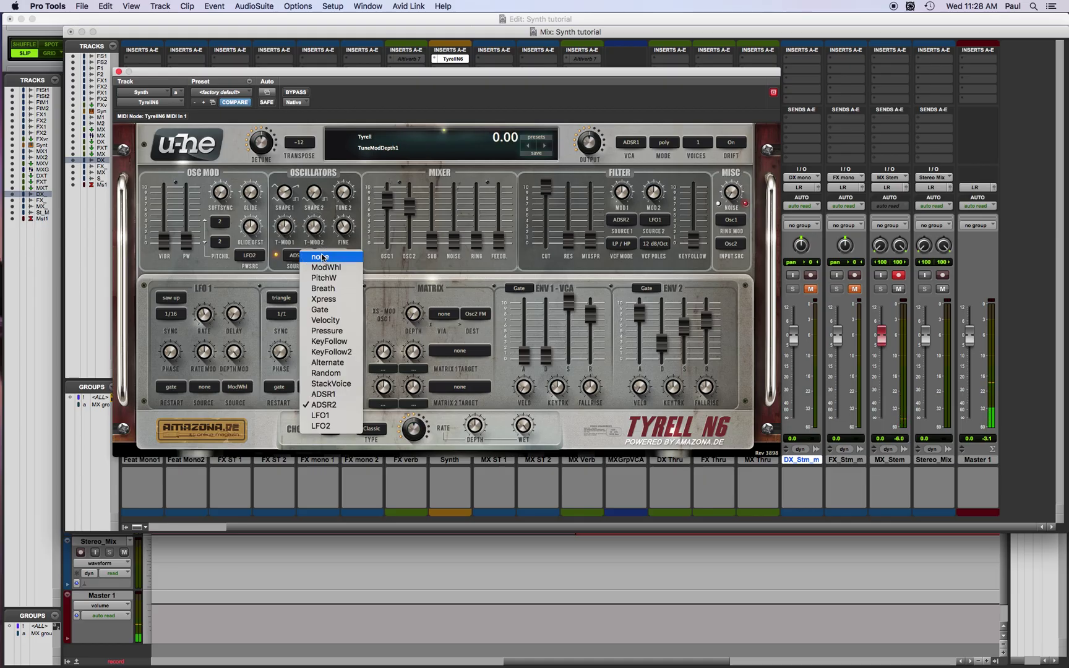
left_click(319, 256)
left_click(331, 255)
left_click(364, 259)
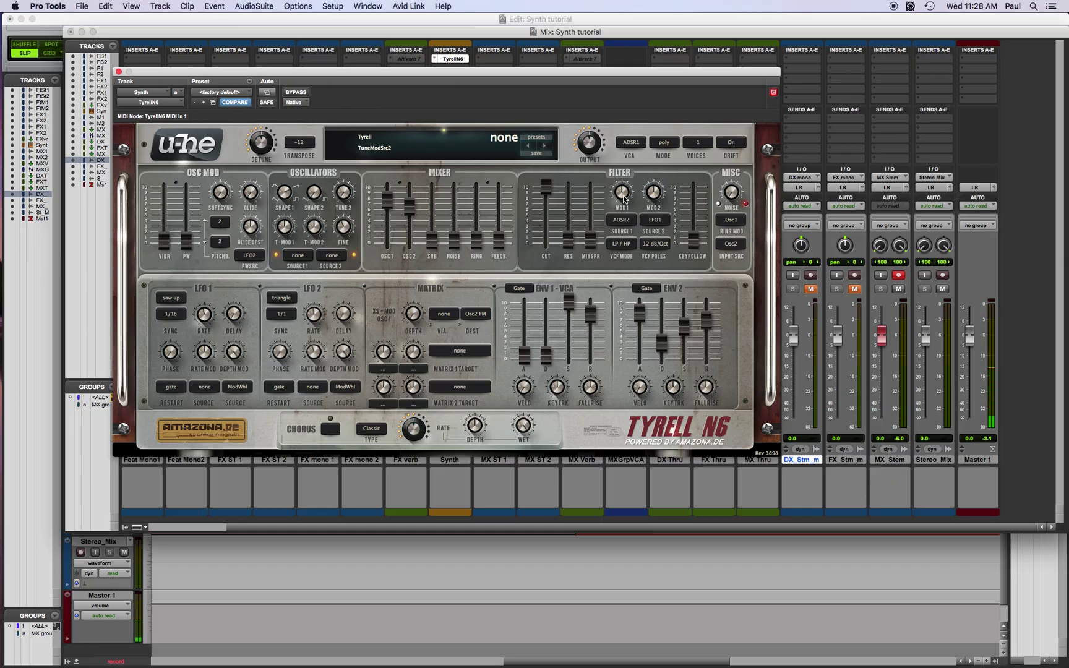
Raise the filter's Mod 1 amount, lower the cutoff to 64.00 and bring it back to 150.00
left_click_drag(623, 197, 635, 168)
left_click(547, 191)
left_click_drag(547, 191, 543, 286)
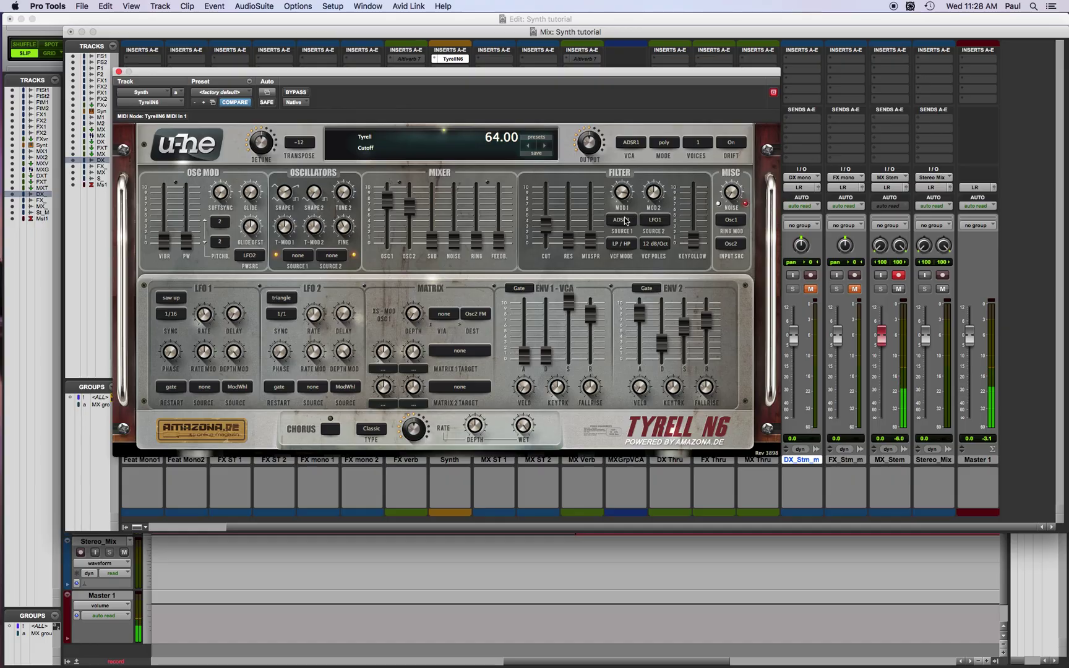
left_click_drag(544, 227, 570, 121)
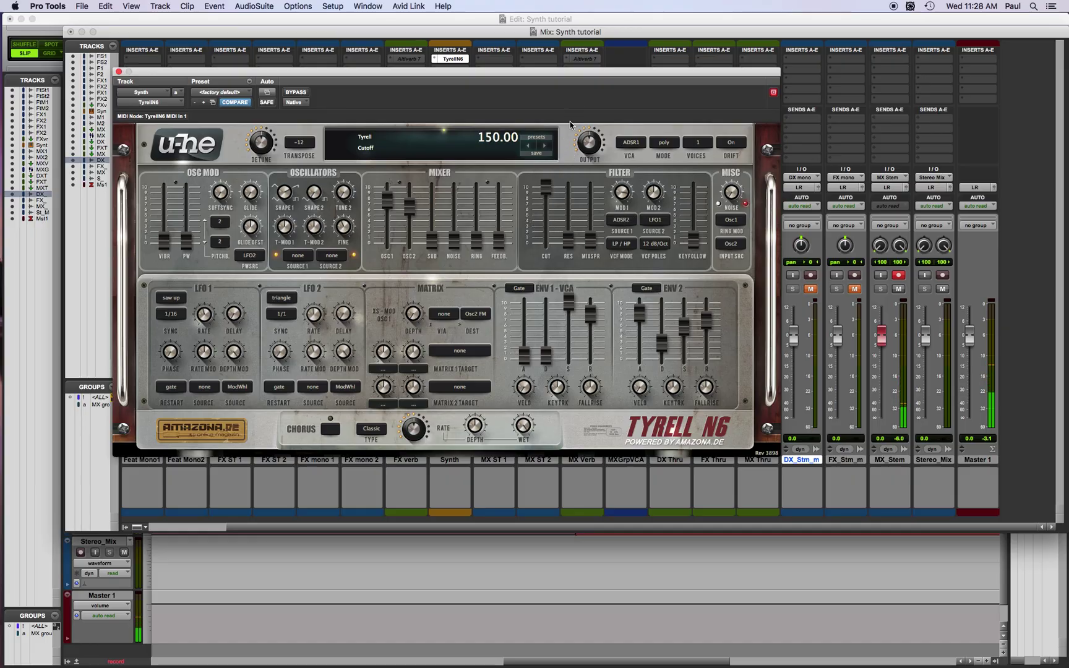
Sweep the filter's Mod 1 amount down and back up, and lower the cutoff fader
left_click(545, 186)
left_click_drag(622, 191, 618, 260)
left_click_drag(621, 192, 633, 163)
left_click_drag(549, 187, 544, 263)
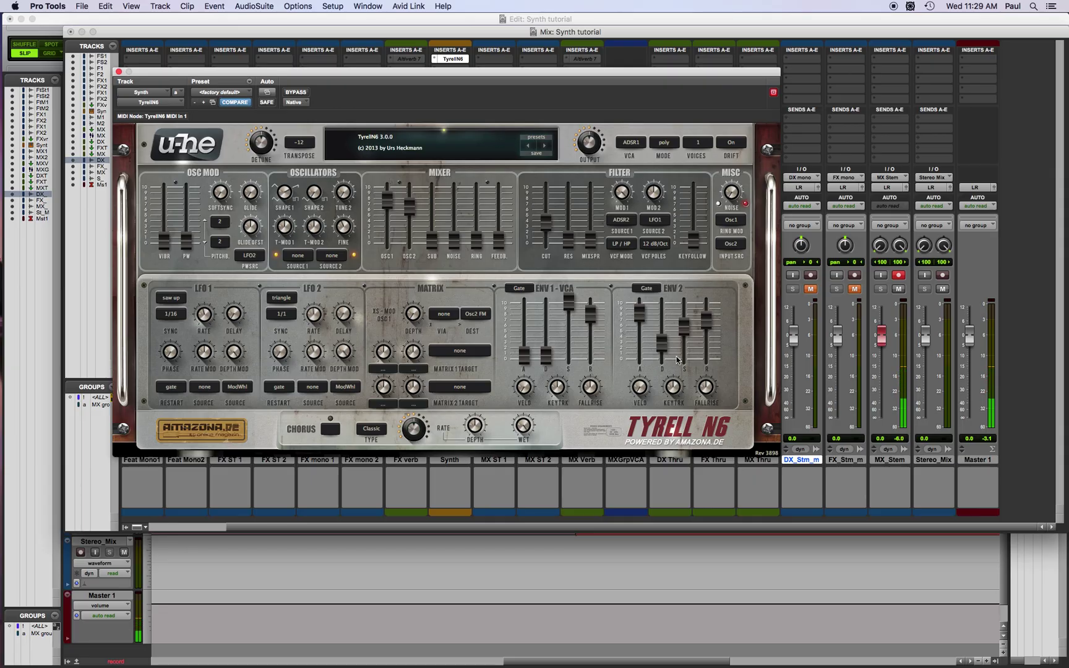
Shape envelope 2 with attack 59.00, decay 44.00, sustain 9.20 and release 52.40, and set the filter's Mod 1 amount to 120.00
left_click_drag(638, 312, 687, 387)
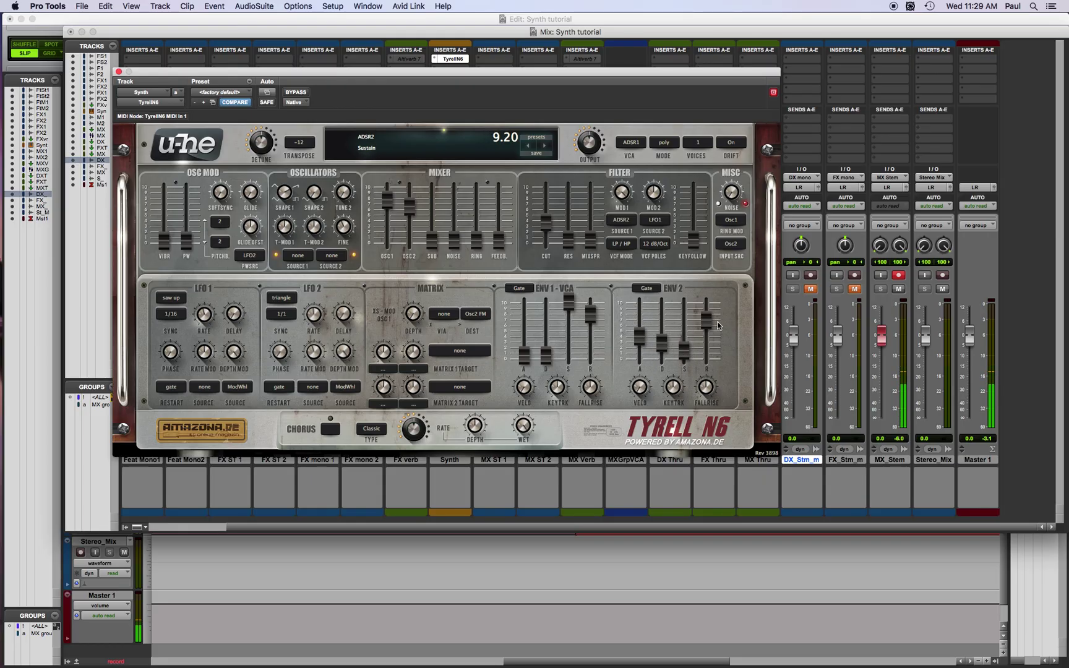
left_click_drag(710, 323, 715, 336)
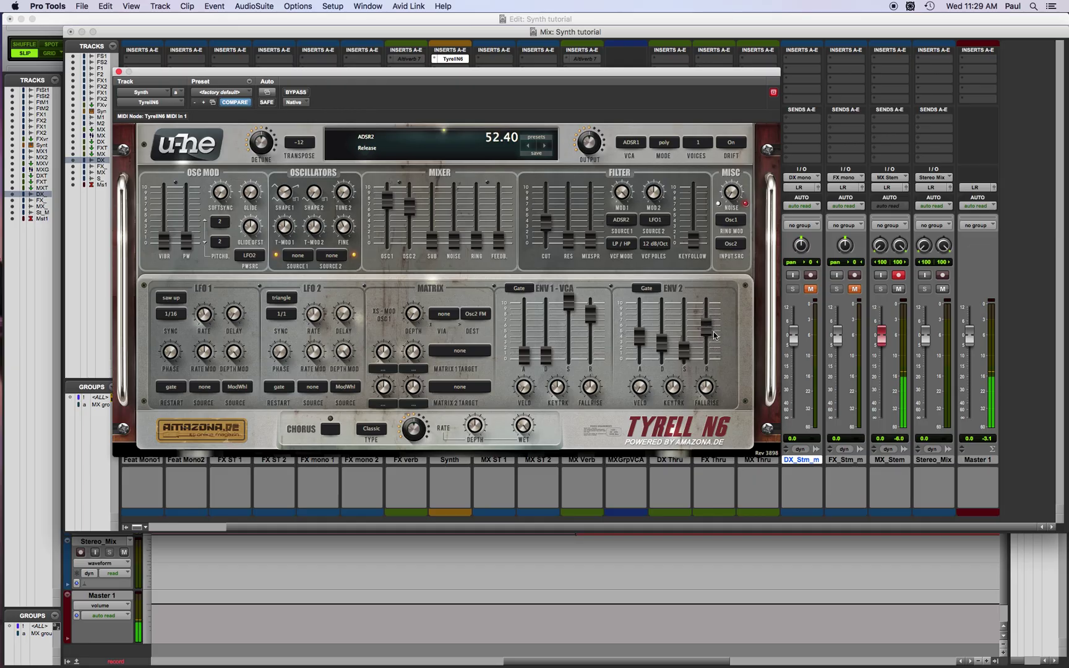
left_click_drag(636, 336, 661, 348)
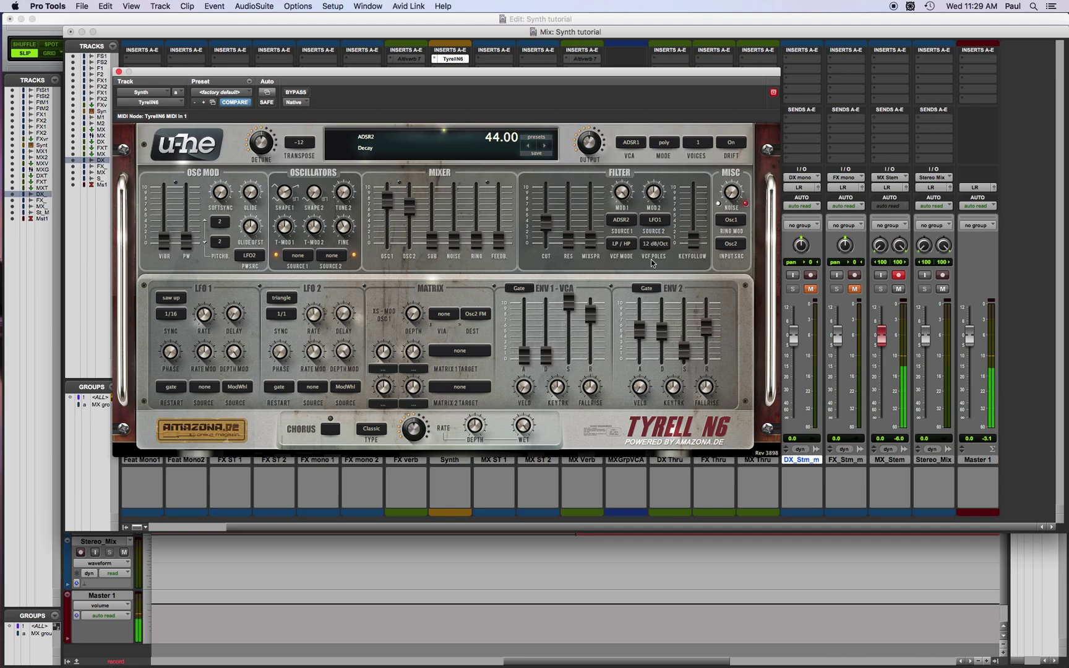
left_click_drag(621, 197, 620, 198)
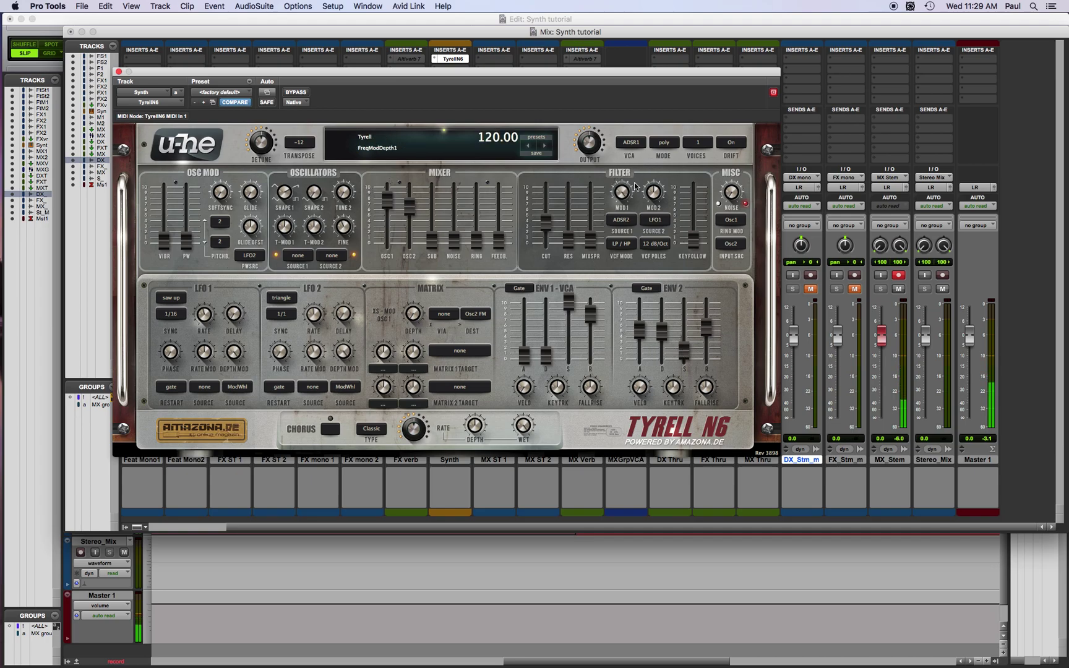
left_click_drag(640, 335, 640, 323)
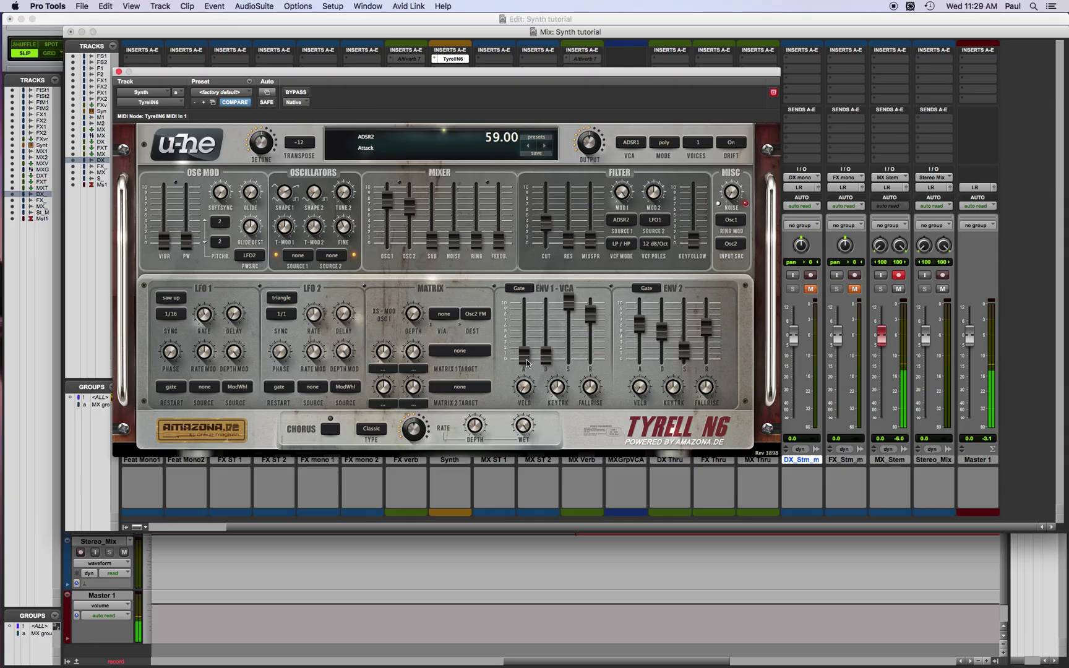
Raise envelope 1's attack and lower the filter cutoff further
left_click_drag(533, 359, 529, 286)
left_click_drag(546, 222, 544, 243)
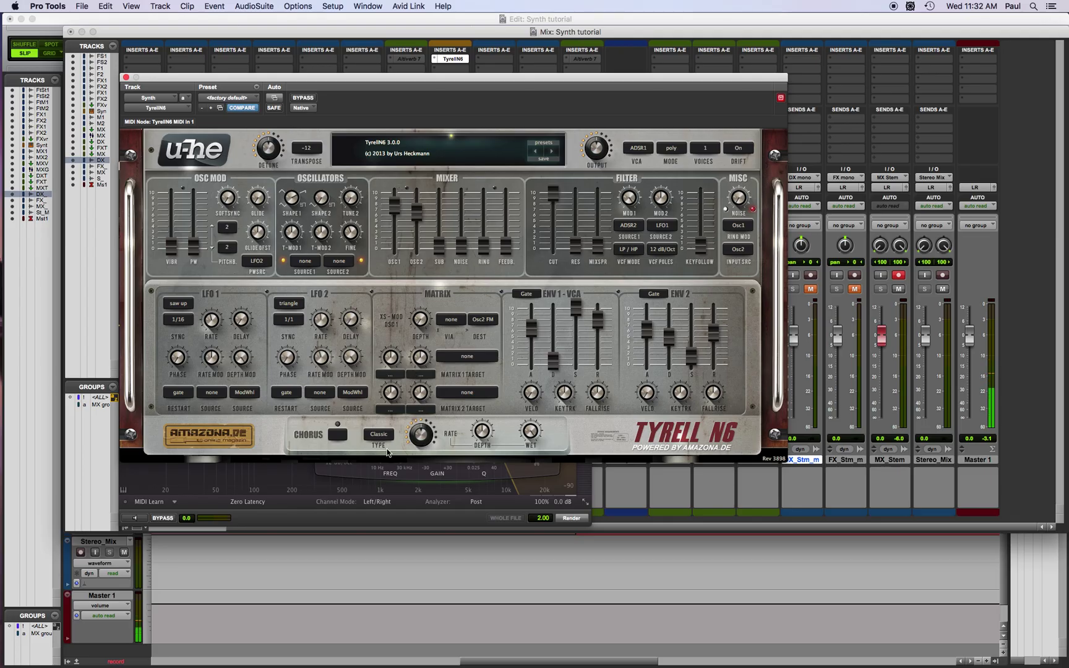
Turn on the chorus, bring its wet level down to 0.00 and raise it to 52.00
left_click(339, 438)
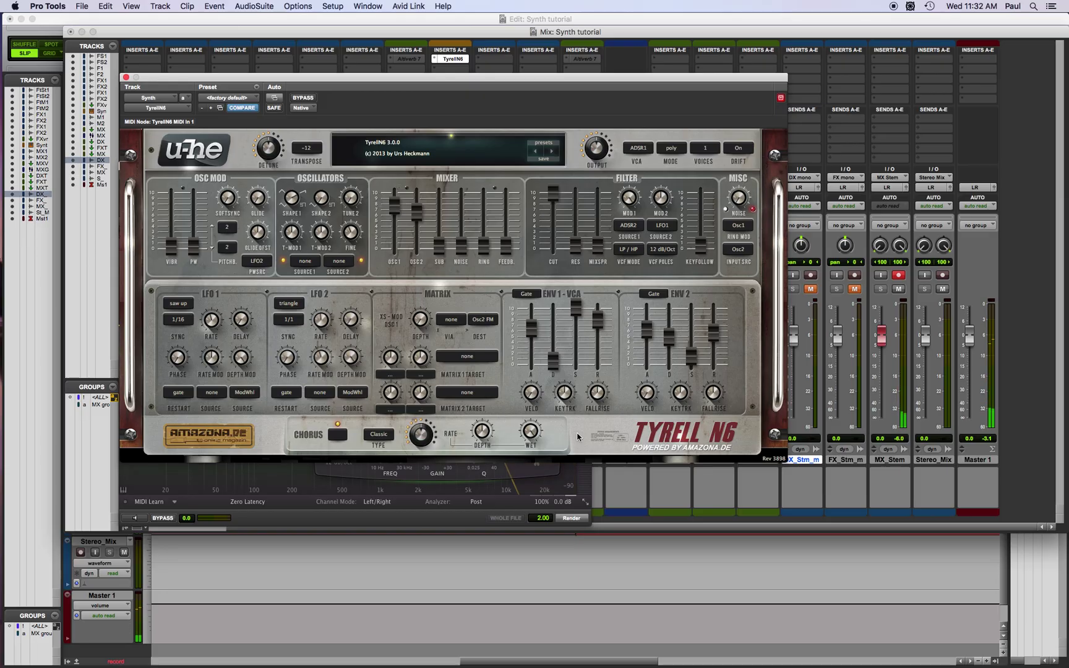
left_click_drag(531, 433, 516, 557)
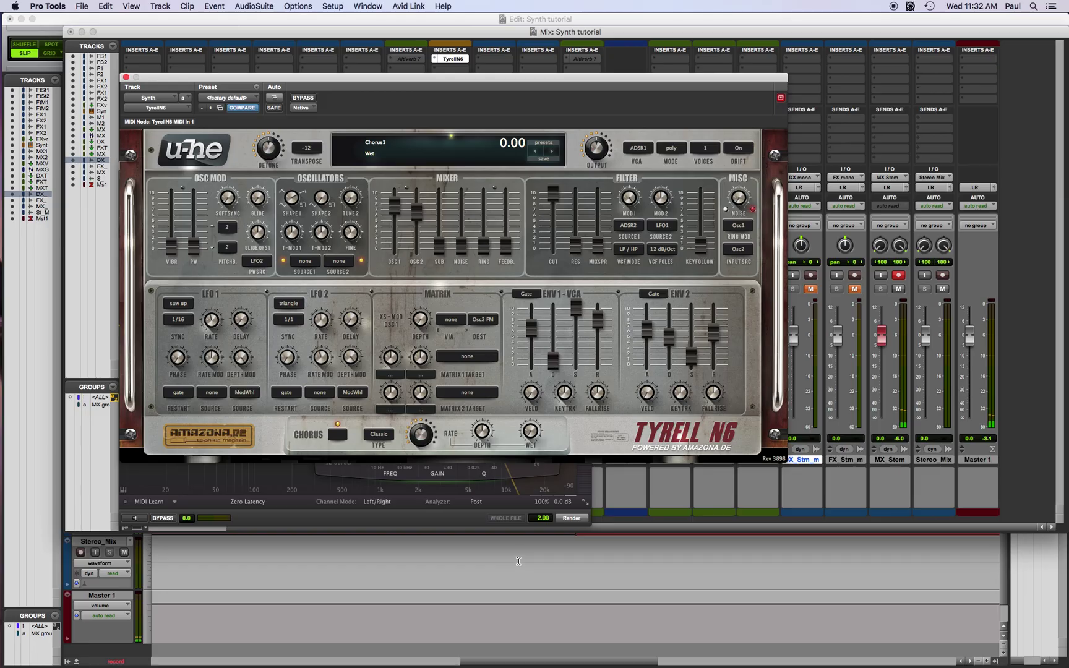
left_click_drag(530, 438, 550, 380)
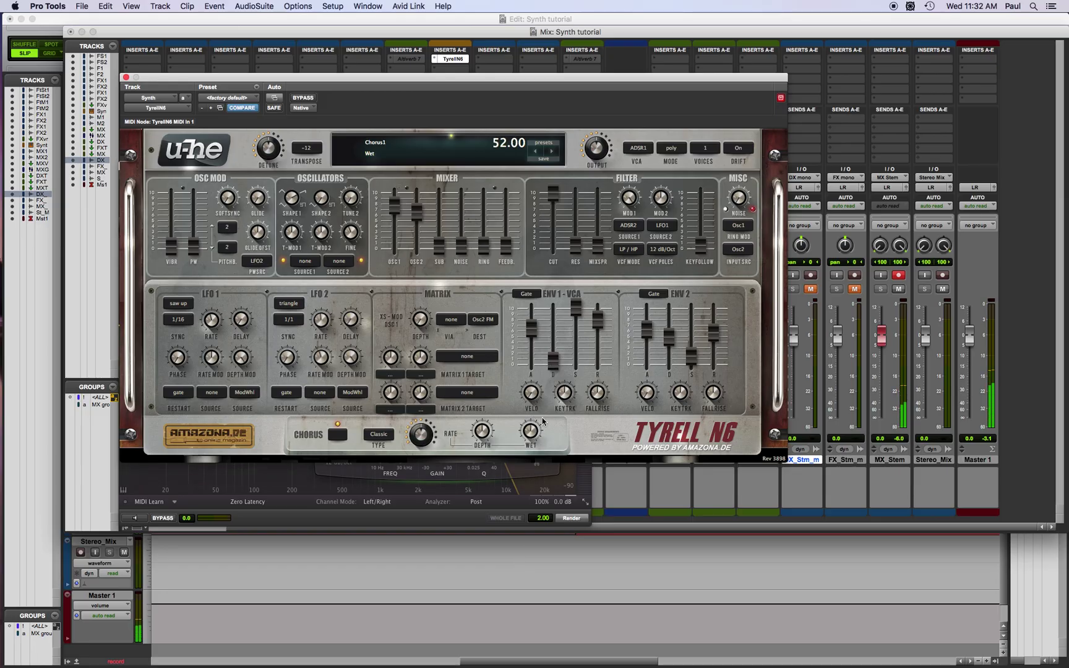
Try the Dramatic and Ensemble chorus types, and return to Classic with rate 30.50 and depth 31.00
left_click(383, 435)
left_click(416, 449)
left_click(383, 436)
left_click(399, 461)
left_click(380, 436)
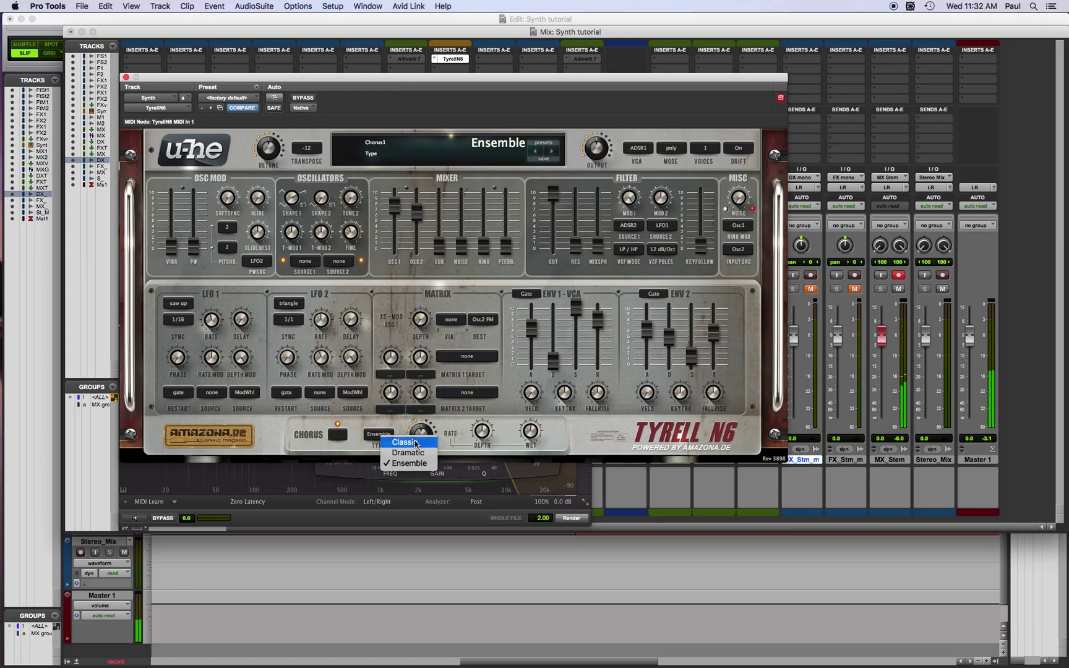
left_click(396, 436)
left_click_drag(435, 439, 410, 458)
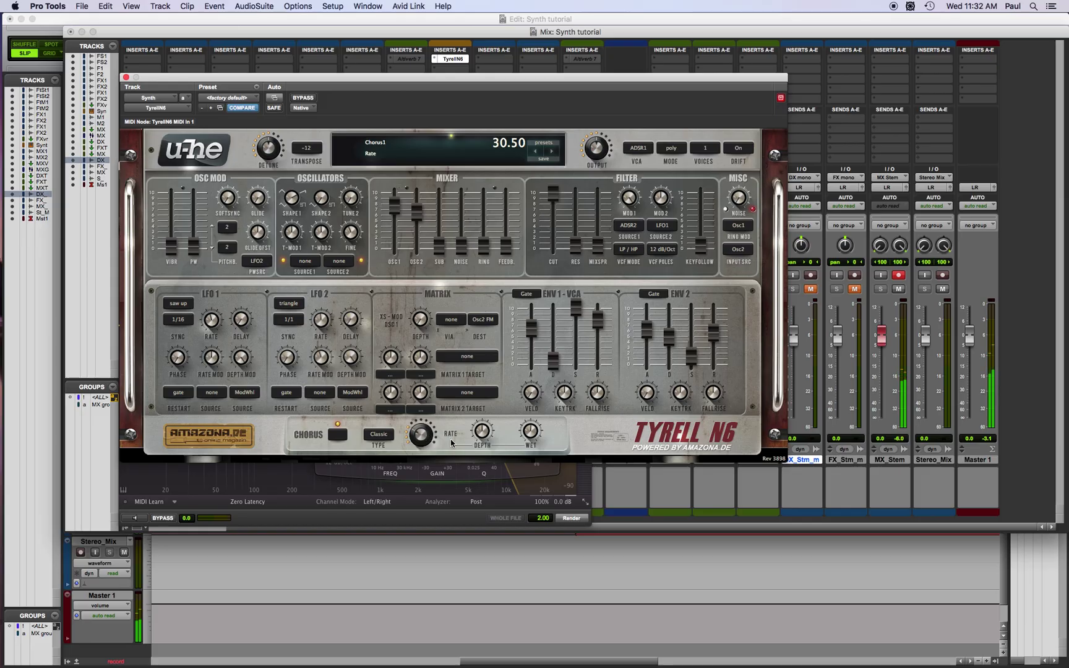
left_click_drag(482, 433, 474, 461)
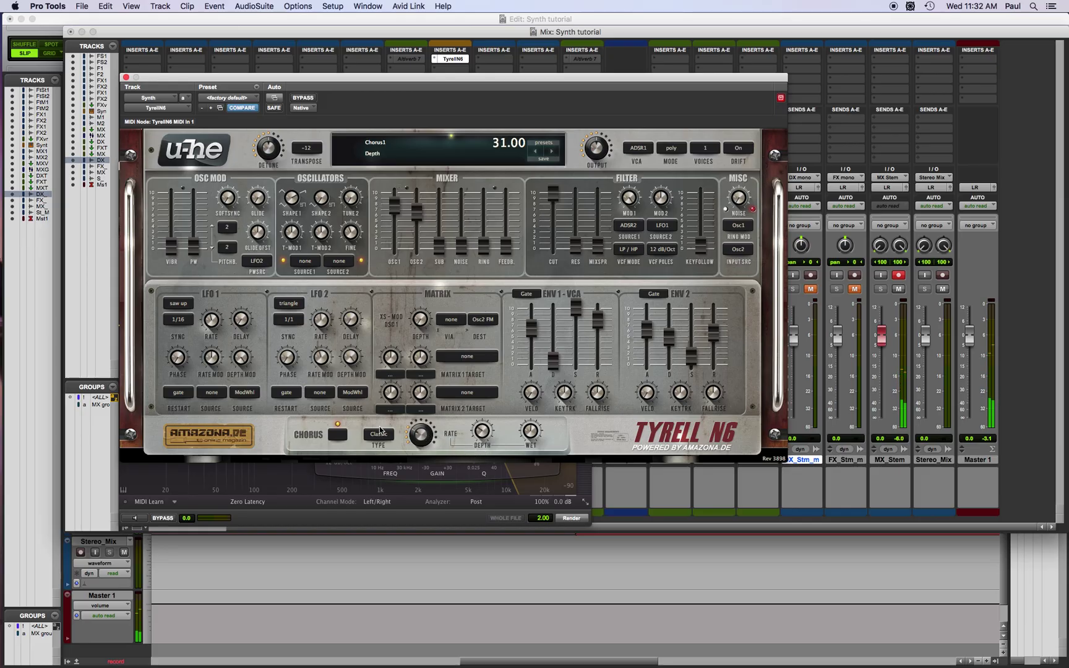
Switch the chorus type to Dramatic, raise its rate and set its depth to 100.00
left_click(382, 434)
left_click(408, 449)
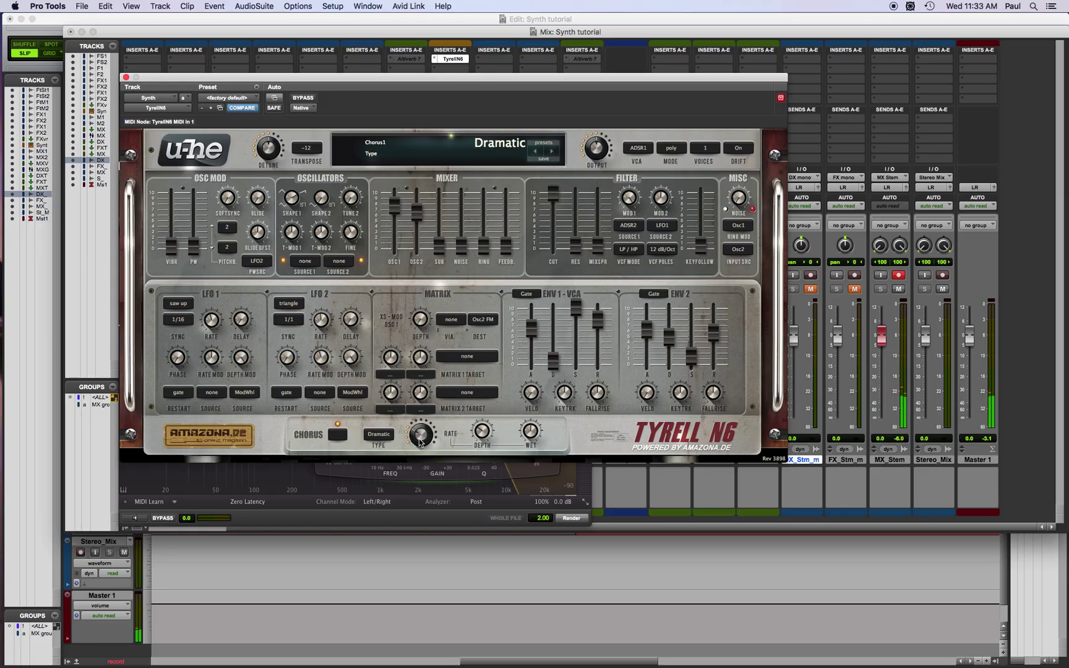
left_click_drag(421, 440, 446, 381)
left_click_drag(485, 432, 501, 380)
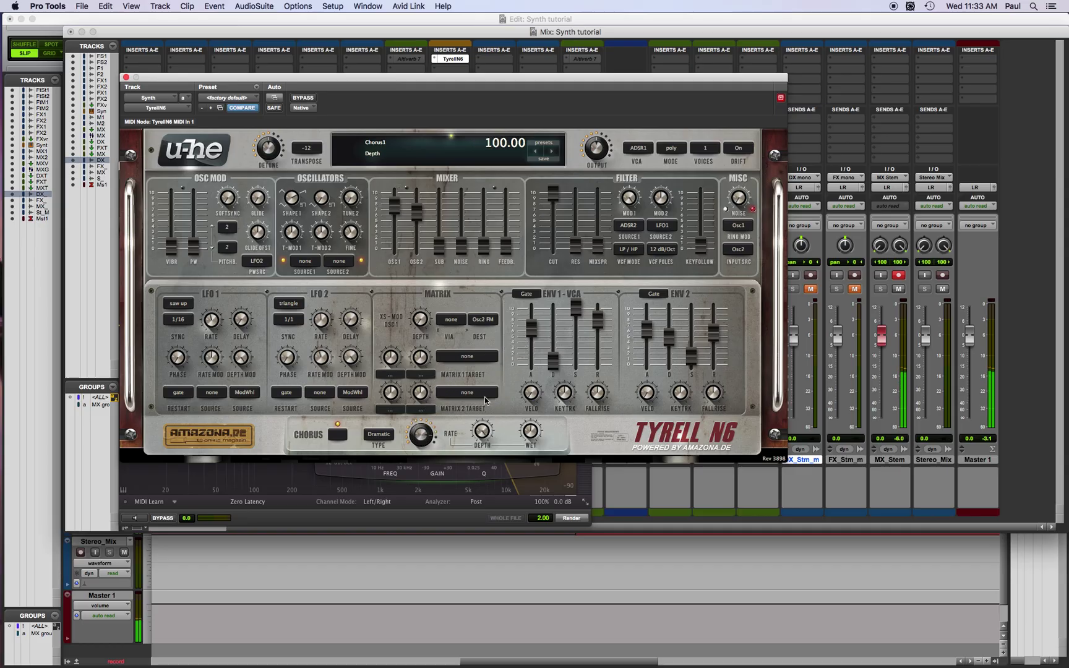
Switch the chorus type to Ensemble and set its rate to 40.50 and depth to 47.50
left_click(388, 438)
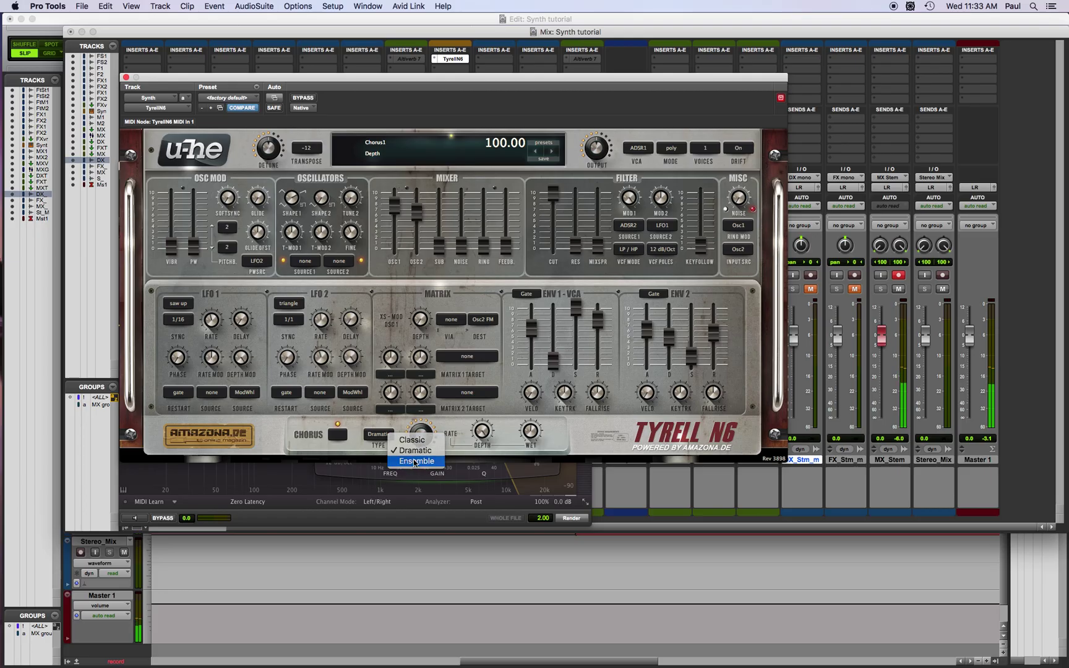
left_click(413, 461)
left_click_drag(483, 443, 474, 462)
left_click_drag(417, 436, 410, 484)
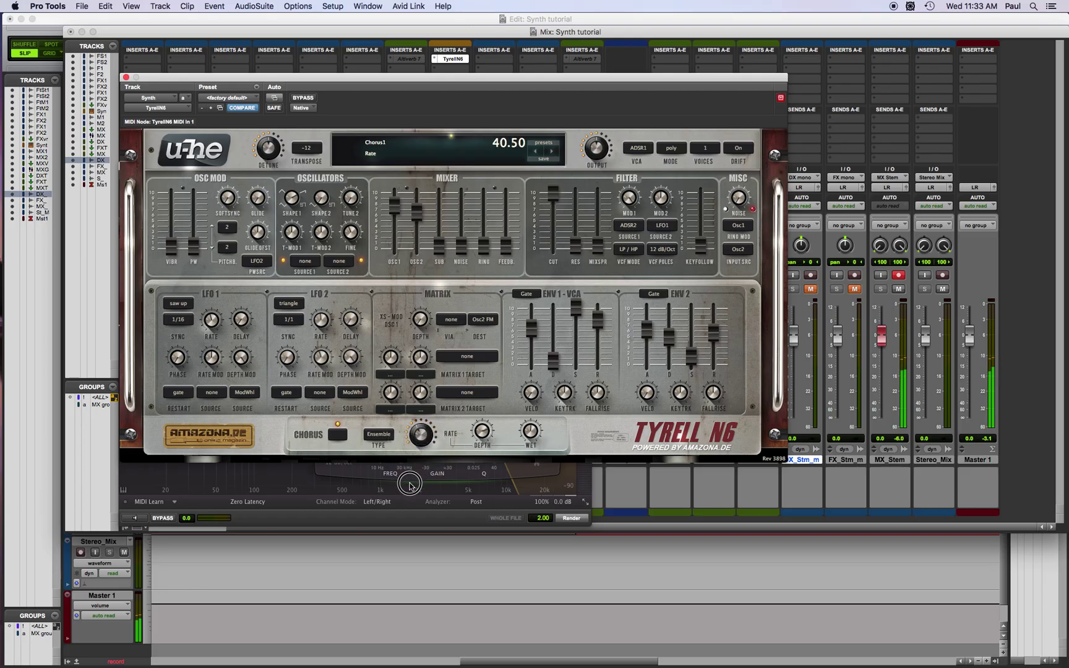
left_click_drag(486, 433, 478, 464)
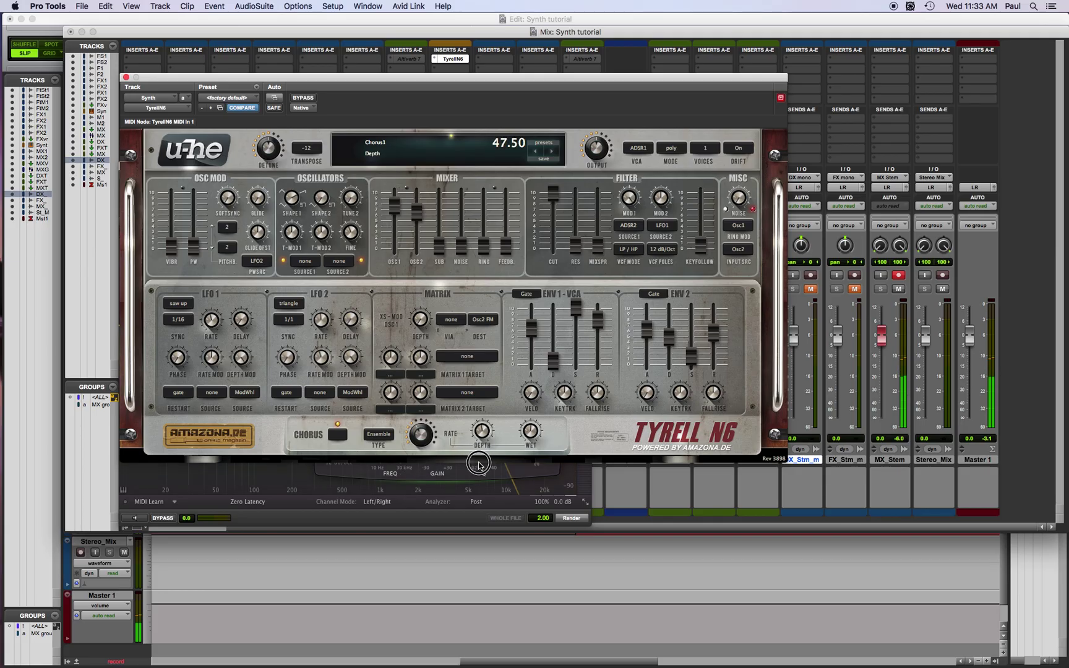
Switch the chorus type back to Classic, adjust its rate and set the wet level to 50.00
left_click(379, 436)
left_click(396, 439)
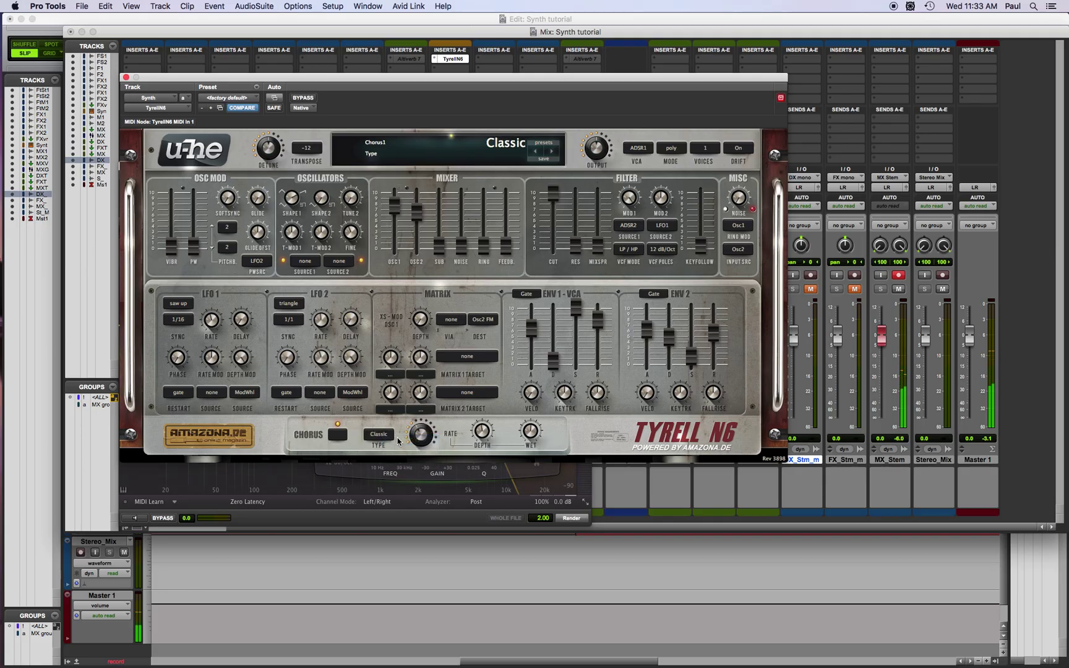
left_click_drag(423, 441, 536, 433)
left_click_drag(536, 435, 533, 431)
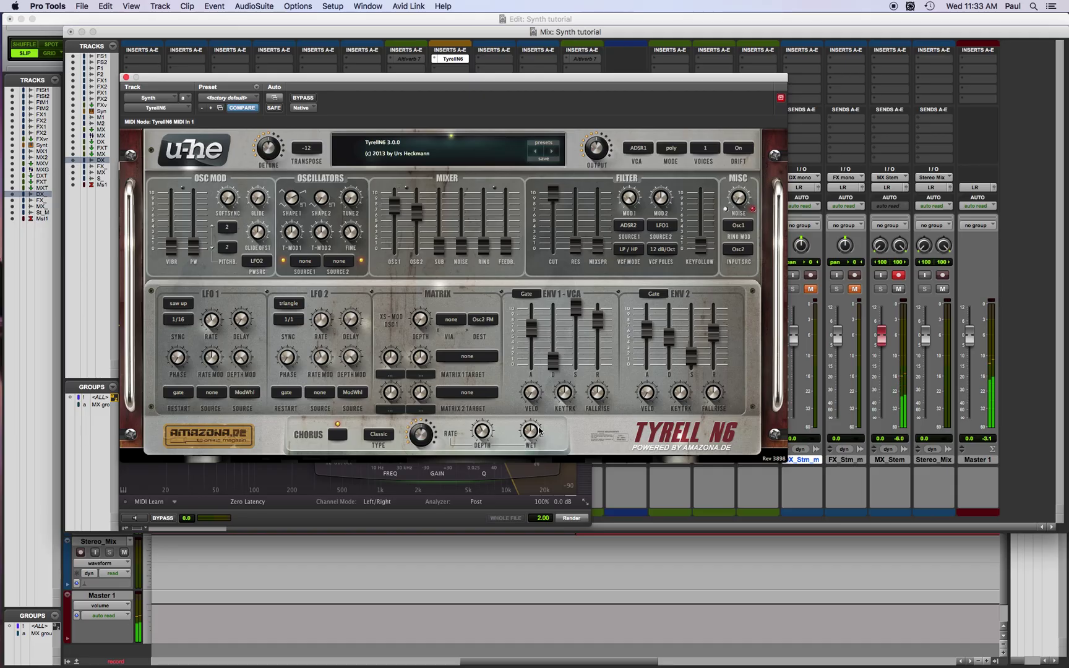
mouse_move(532, 435)
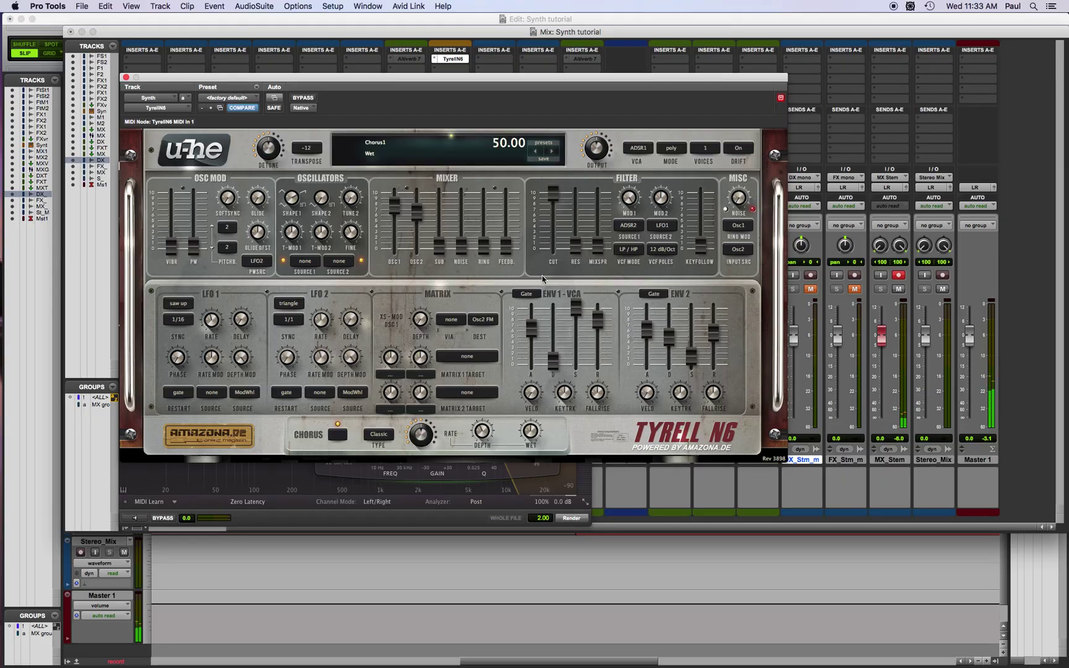
Raise the sub oscillator's volume in the mixer and sweep the chorus wet level up and down, ending at 100.00
left_click_drag(436, 254, 438, 208)
left_click_drag(531, 428, 568, 355)
left_click_drag(532, 440, 523, 465)
left_click_drag(517, 499, 512, 519)
left_click_drag(533, 433, 559, 365)
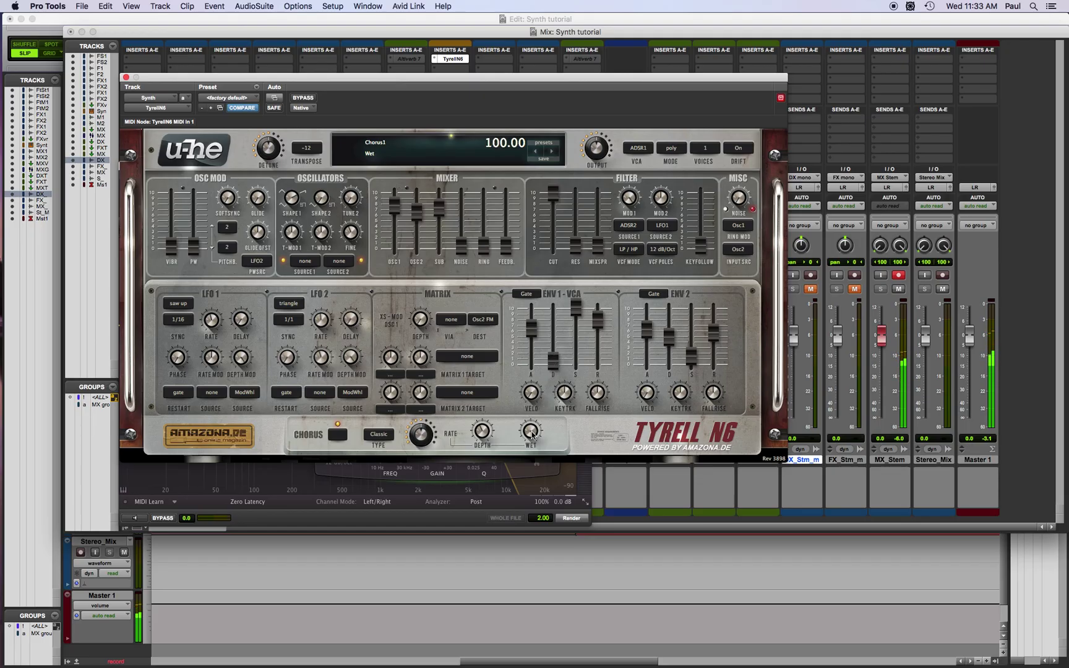
Bring oscillator 1 and 2 volumes fully down, set the chorus wet level to 0.00 and toggle the chorus switch
left_click_drag(417, 213, 401, 337)
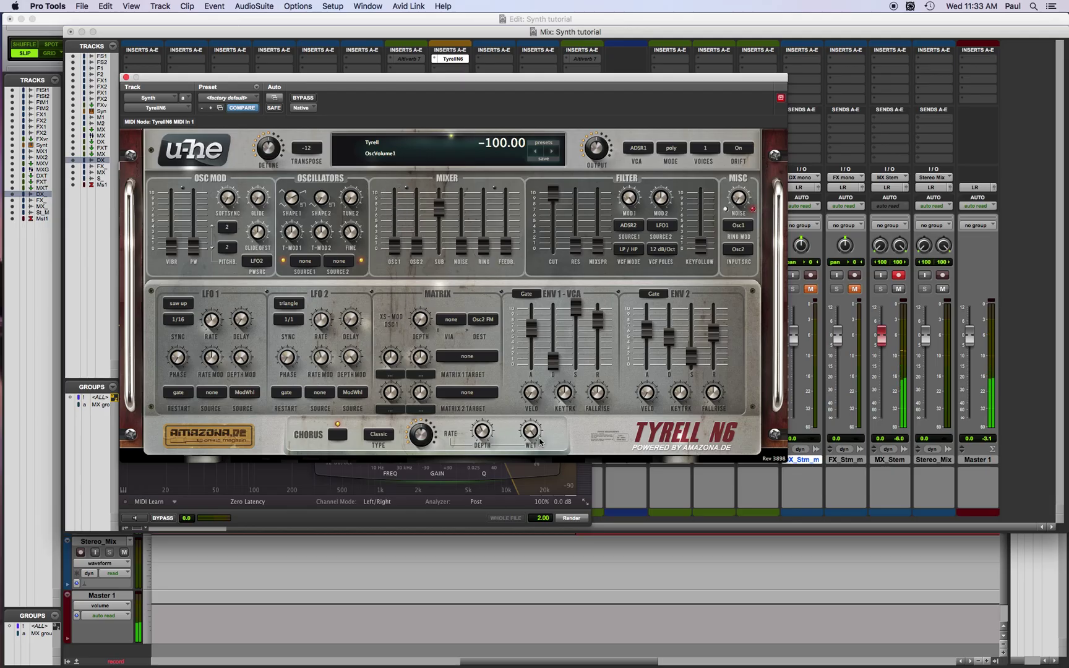
left_click_drag(532, 440, 521, 547)
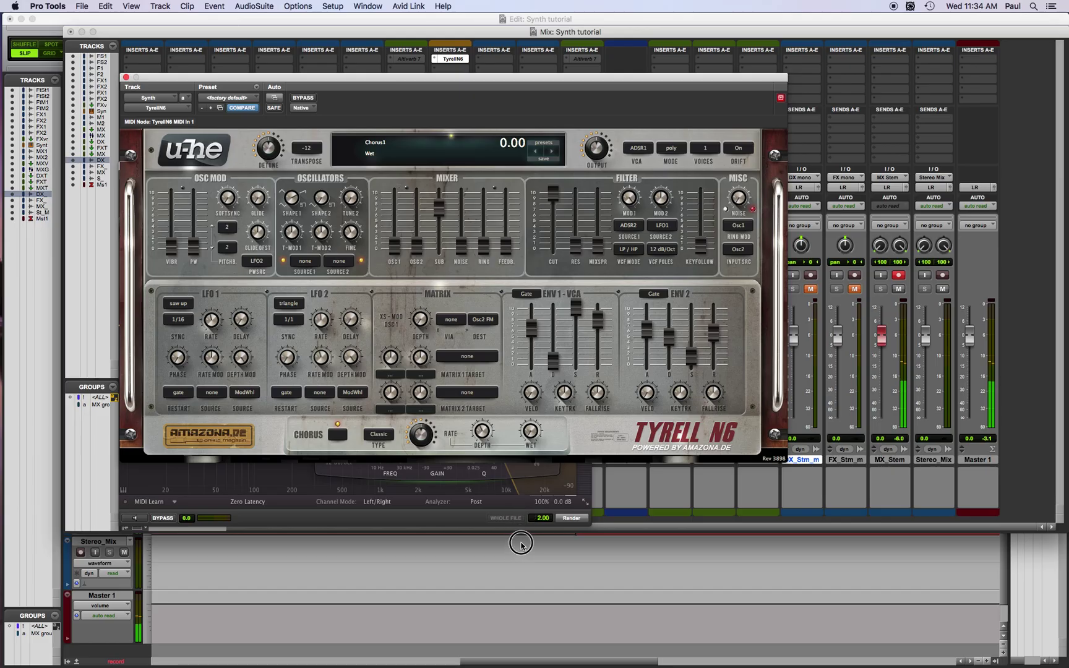
left_click(338, 436)
left_click(338, 437)
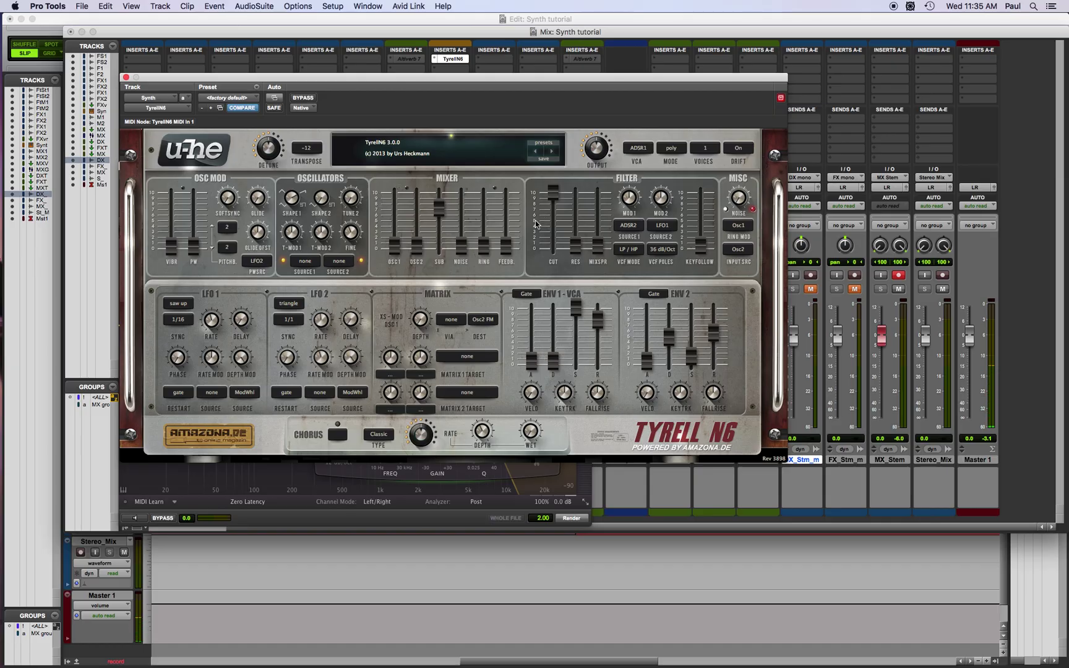
Bring the sub oscillator's volume fully down and move the TyrellN6 window slightly upward
left_click_drag(435, 206, 439, 248)
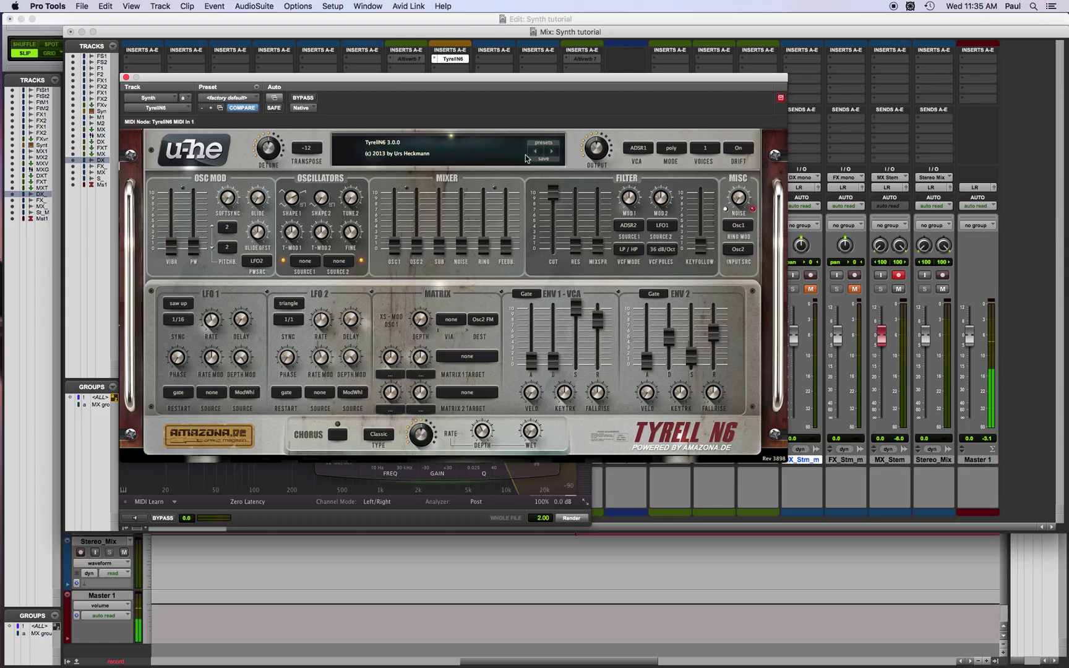
left_click_drag(497, 83, 553, 83)
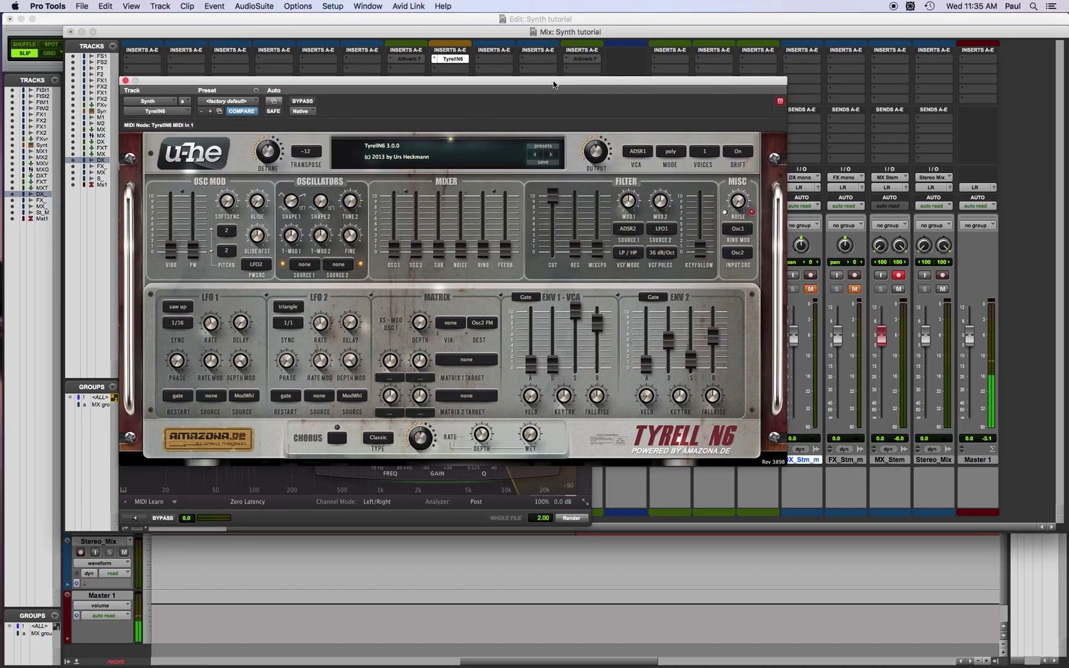
mouse_move(554, 83)
left_mouse_down()
mouse_move(540, 84)
mouse_move(543, 72)
left_mouse_up()
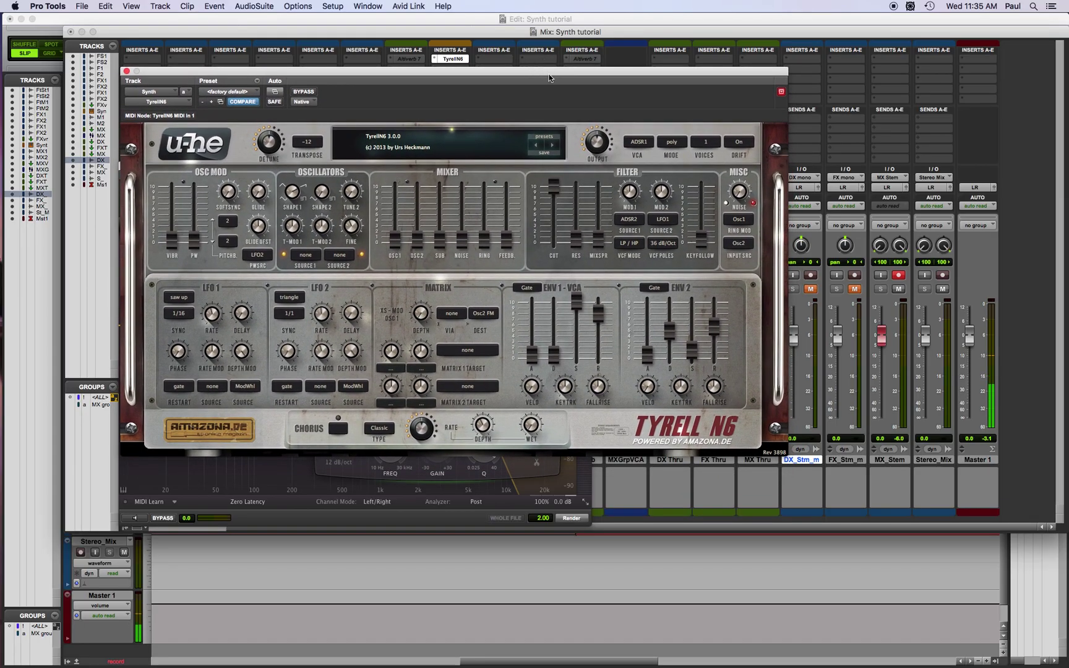